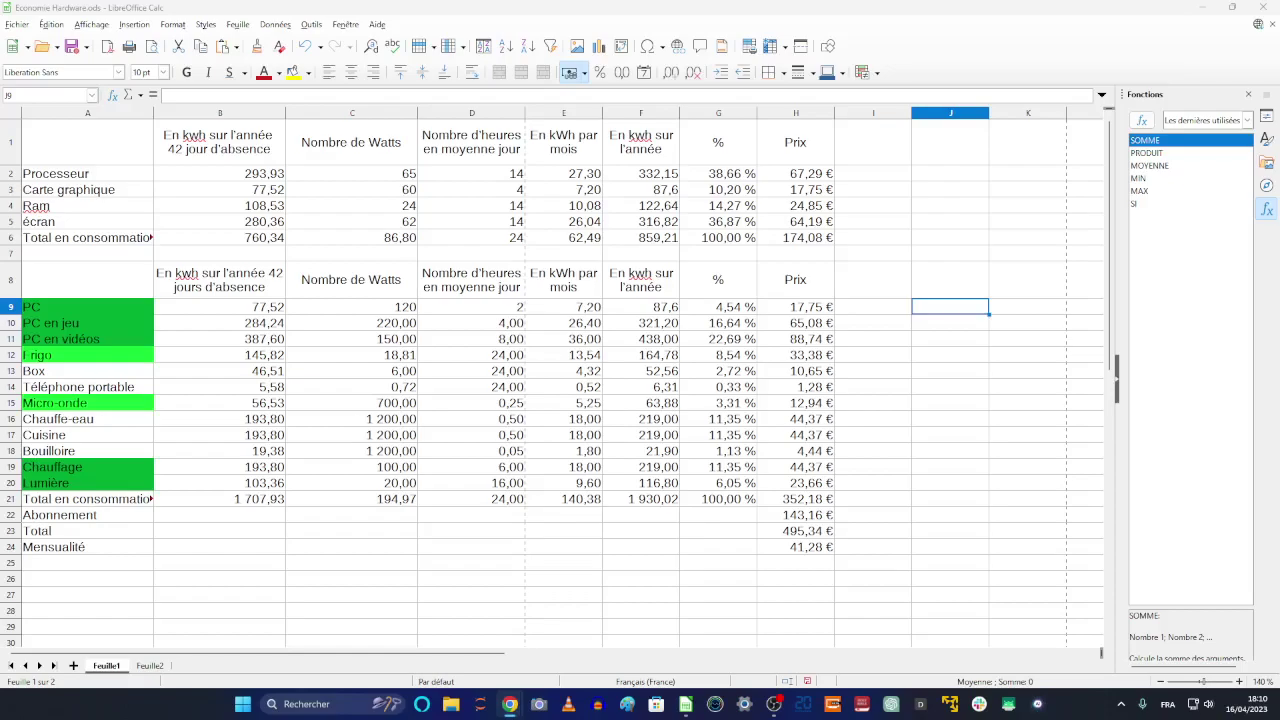
Switch to the Chrome browser and search Ecosia for "prise connectée mesure énergie tuya"
{"action": "key", "text": "super+shift+s"}
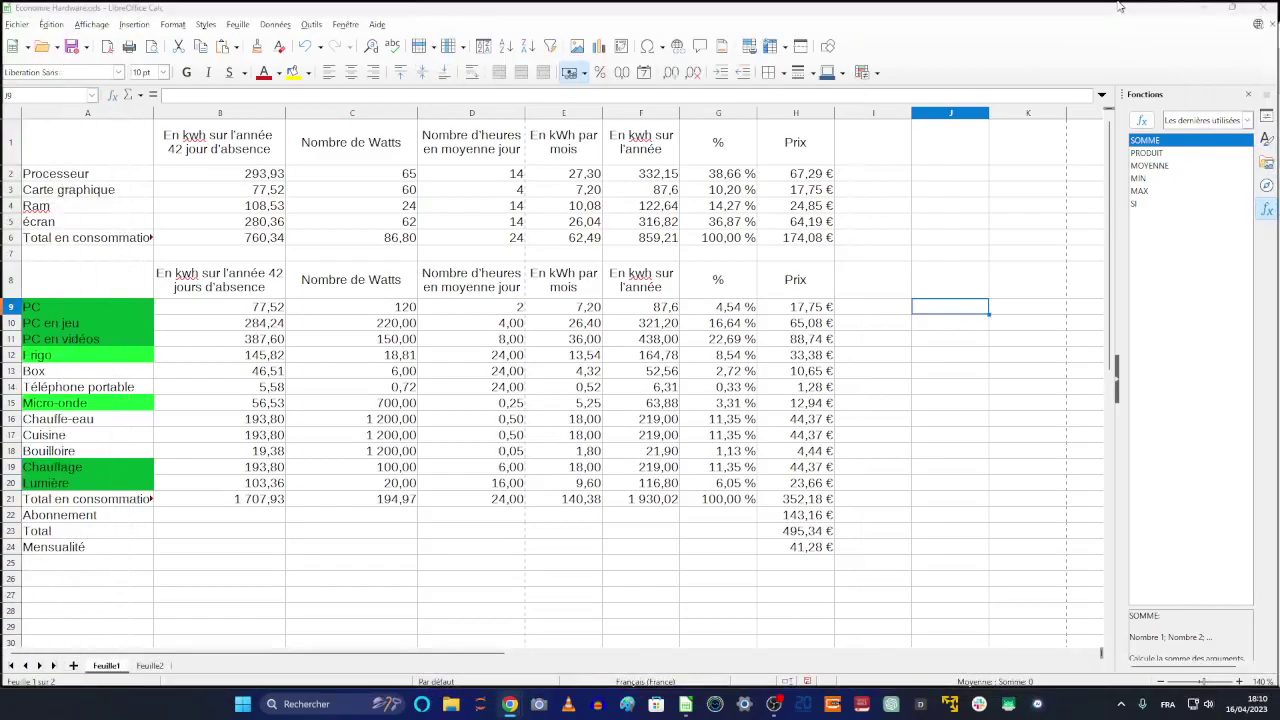
{"action": "key", "text": "alt+Tab"}
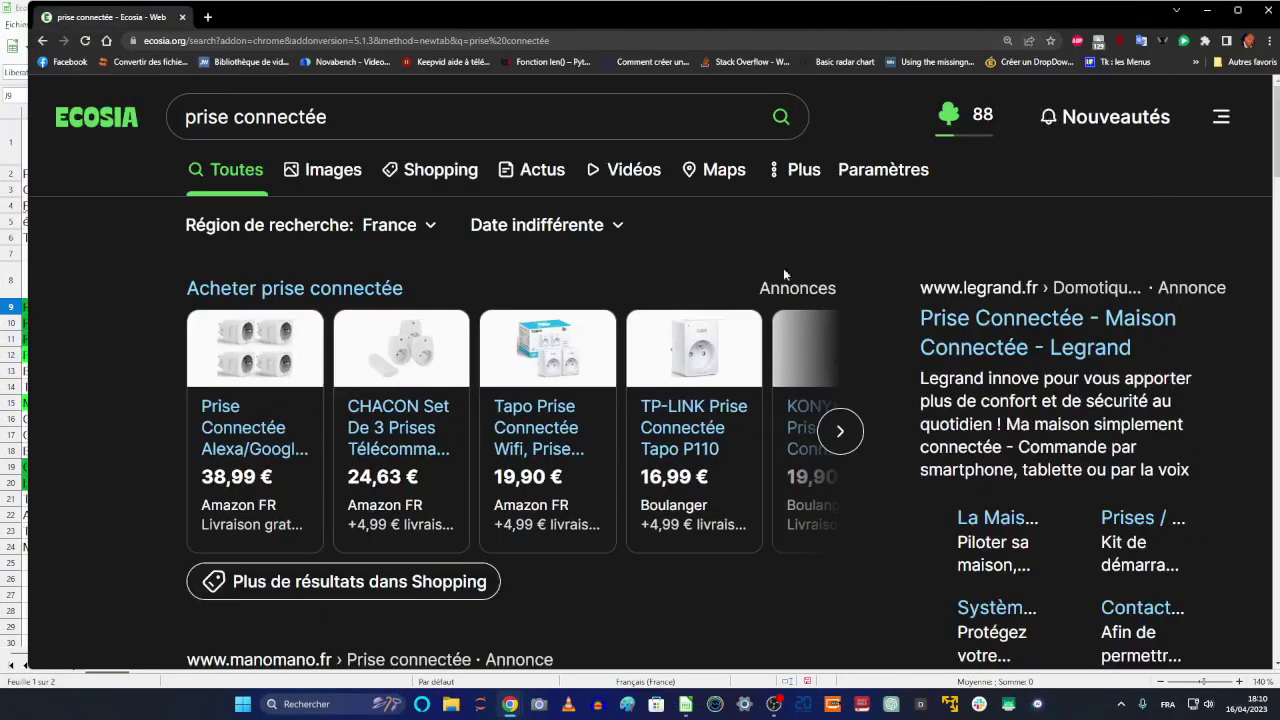
{"action": "left_click", "coordinate": [1237, 9]}
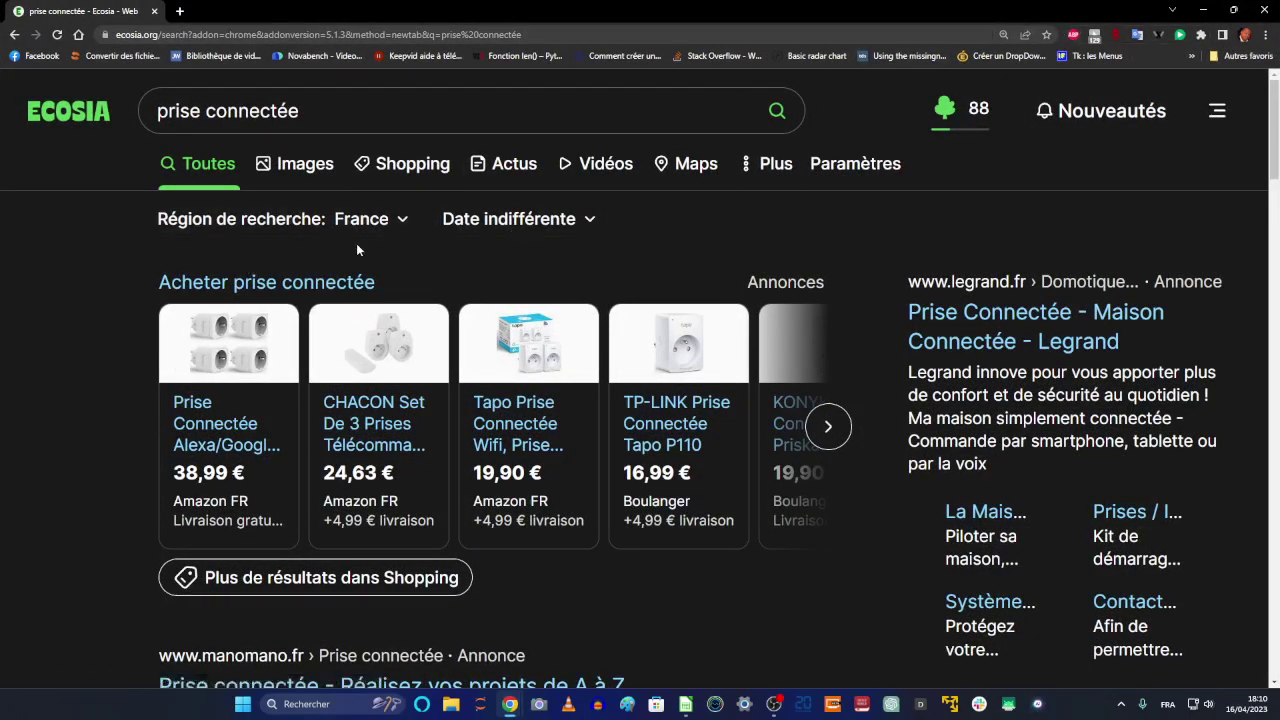
{"action": "left_click", "coordinate": [411, 112]}
{"action": "type", "text": "mesure énergie tuya"}
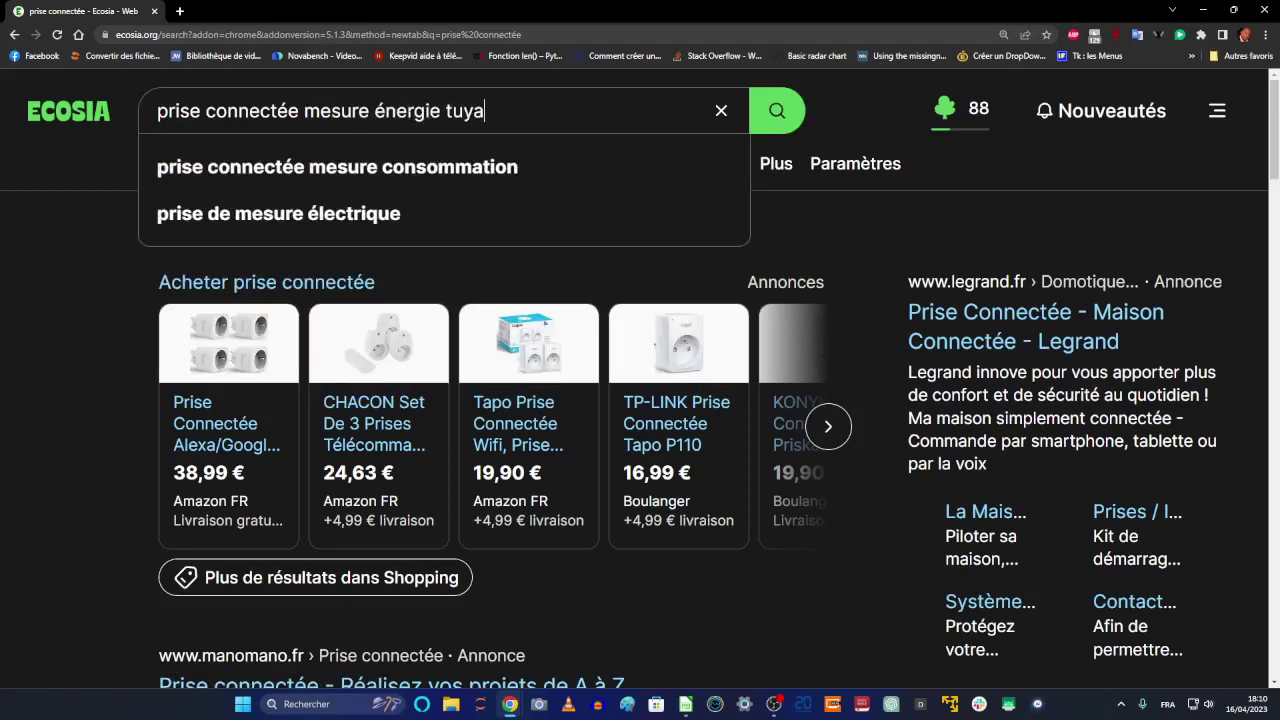
{"action": "key", "text": "Return"}
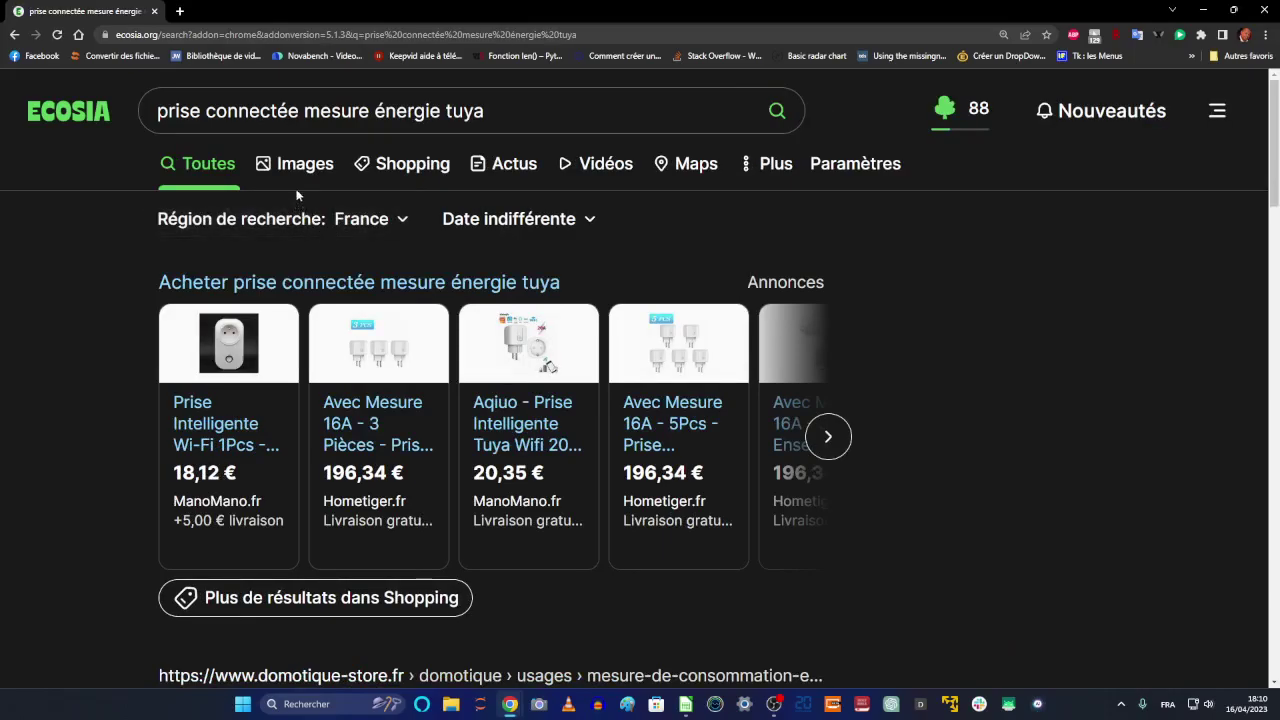
Browse the image results for energy-measuring Tuya smart plugs and return to the first results
{"action": "left_click", "coordinate": [302, 170]}
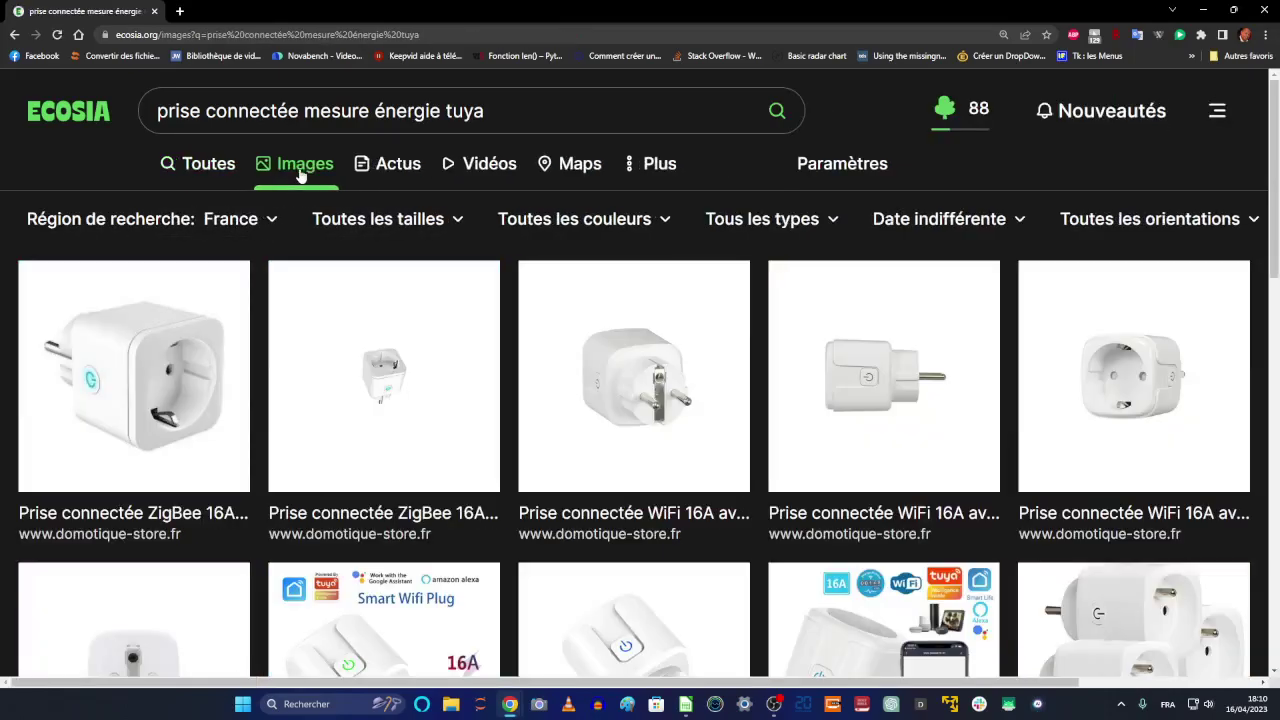
{"action": "scroll", "coordinate": [350, 285], "scroll_direction": "down", "scroll_amount": 12}
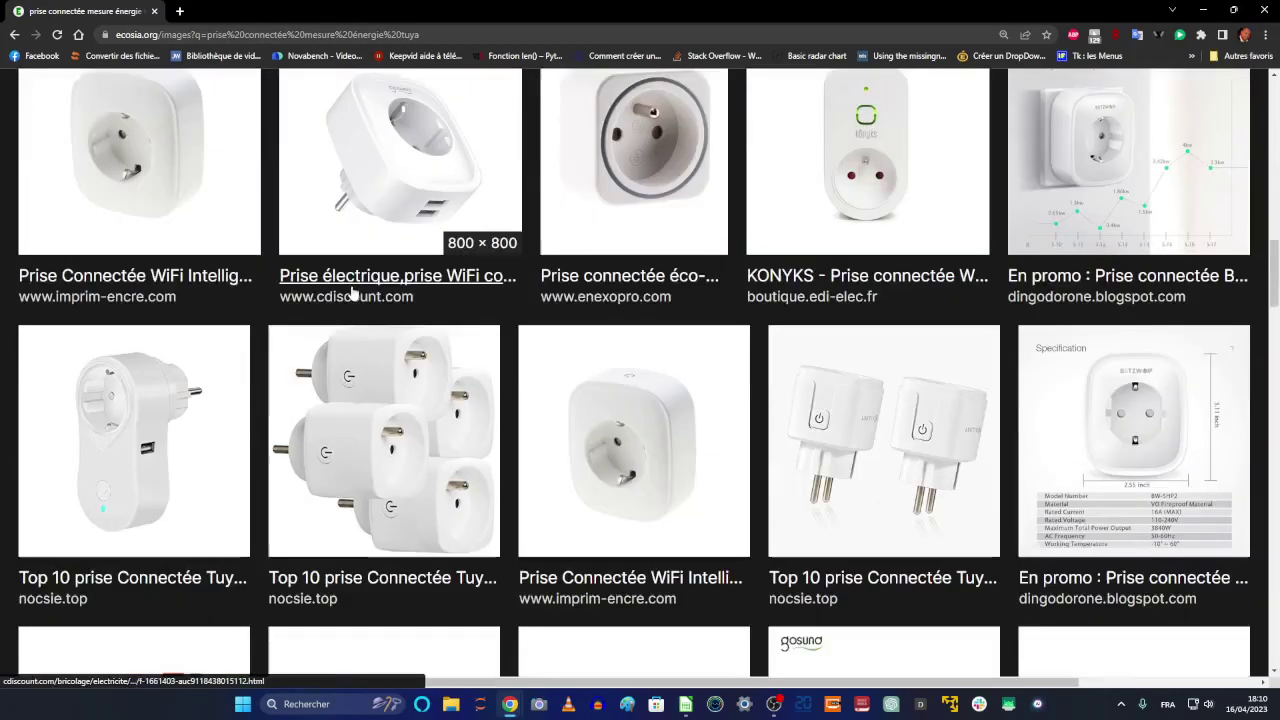
{"action": "scroll", "coordinate": [352, 290], "scroll_direction": "down", "scroll_amount": 15}
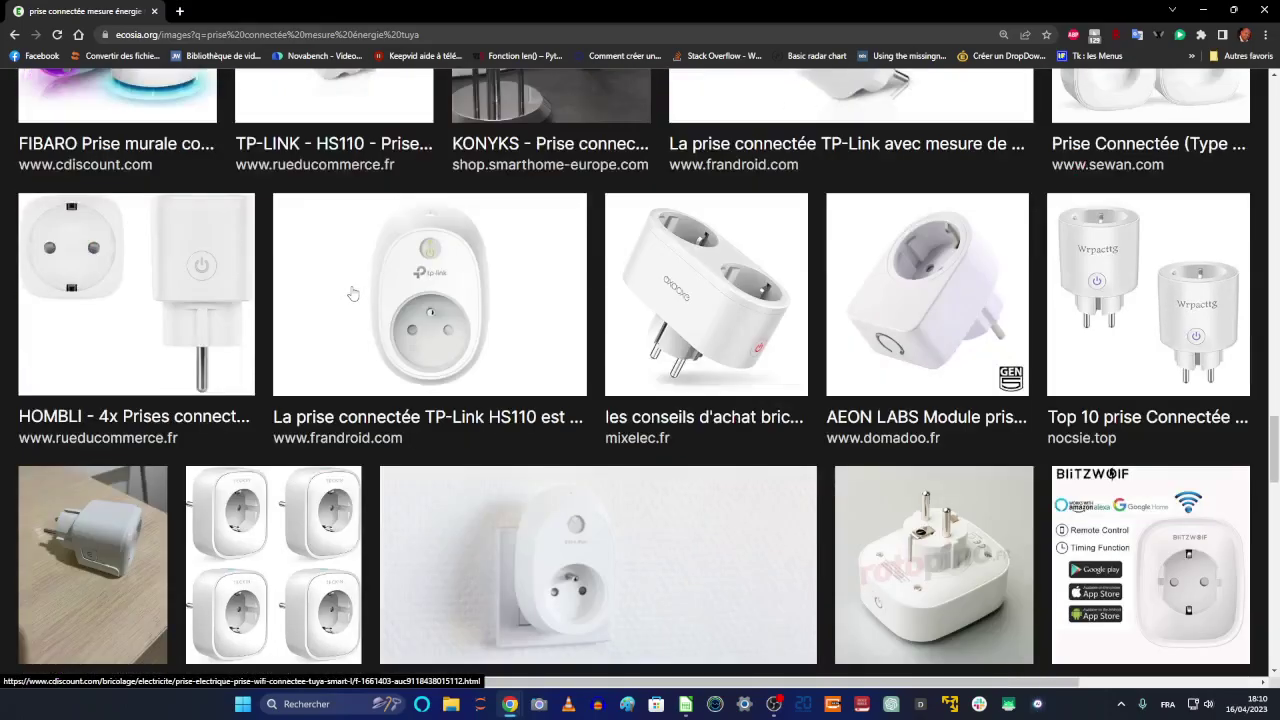
{"action": "scroll", "coordinate": [352, 293], "scroll_direction": "down", "scroll_amount": 5}
{"action": "scroll", "coordinate": [352, 290], "scroll_direction": "up", "scroll_amount": 10}
{"action": "scroll", "coordinate": [352, 293], "scroll_direction": "up", "scroll_amount": 15}
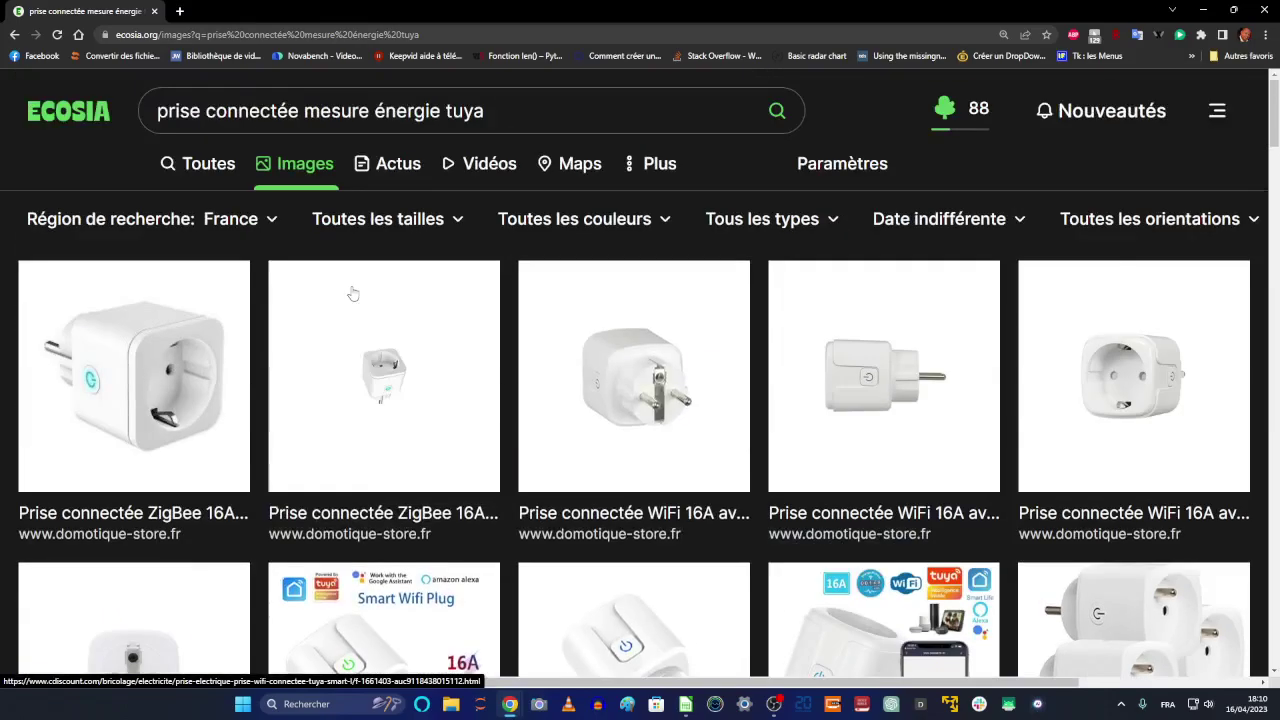
Go back to LibreOffice Calc and examine the fridge's monthly consumption values on the Feuille2 sheet
{"action": "left_click", "coordinate": [1204, 10]}
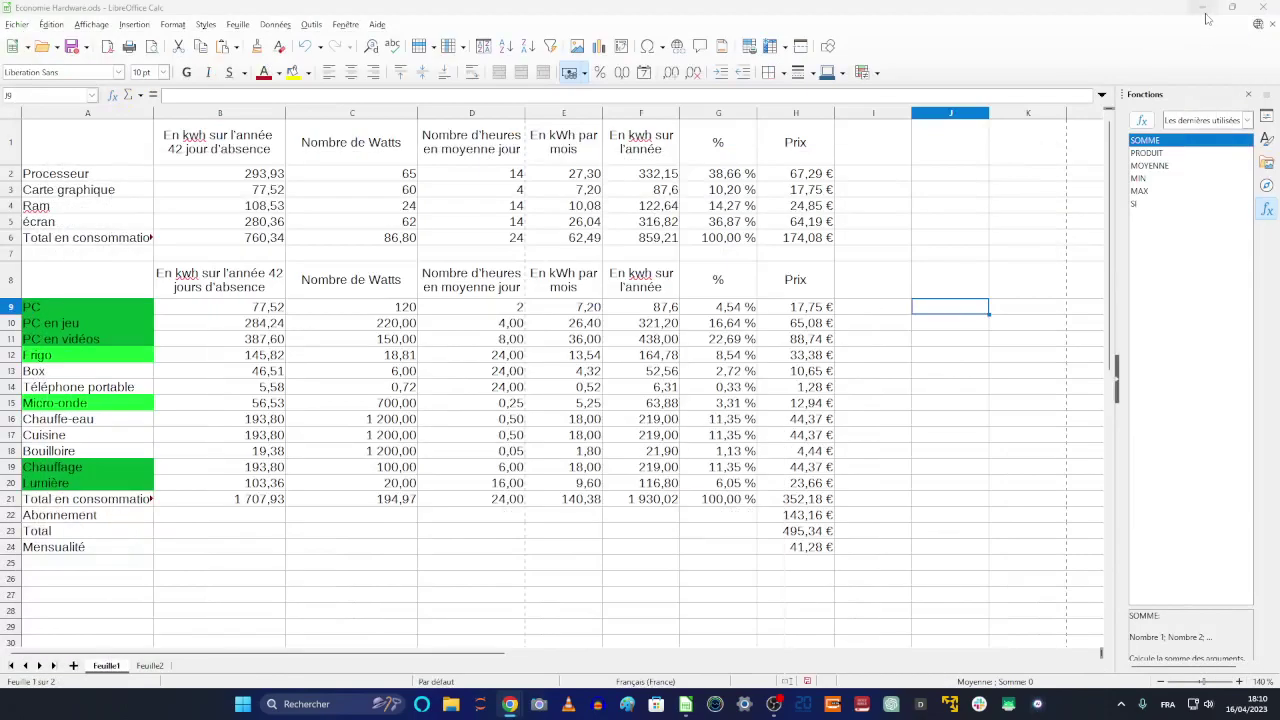
{"action": "left_click", "coordinate": [150, 666]}
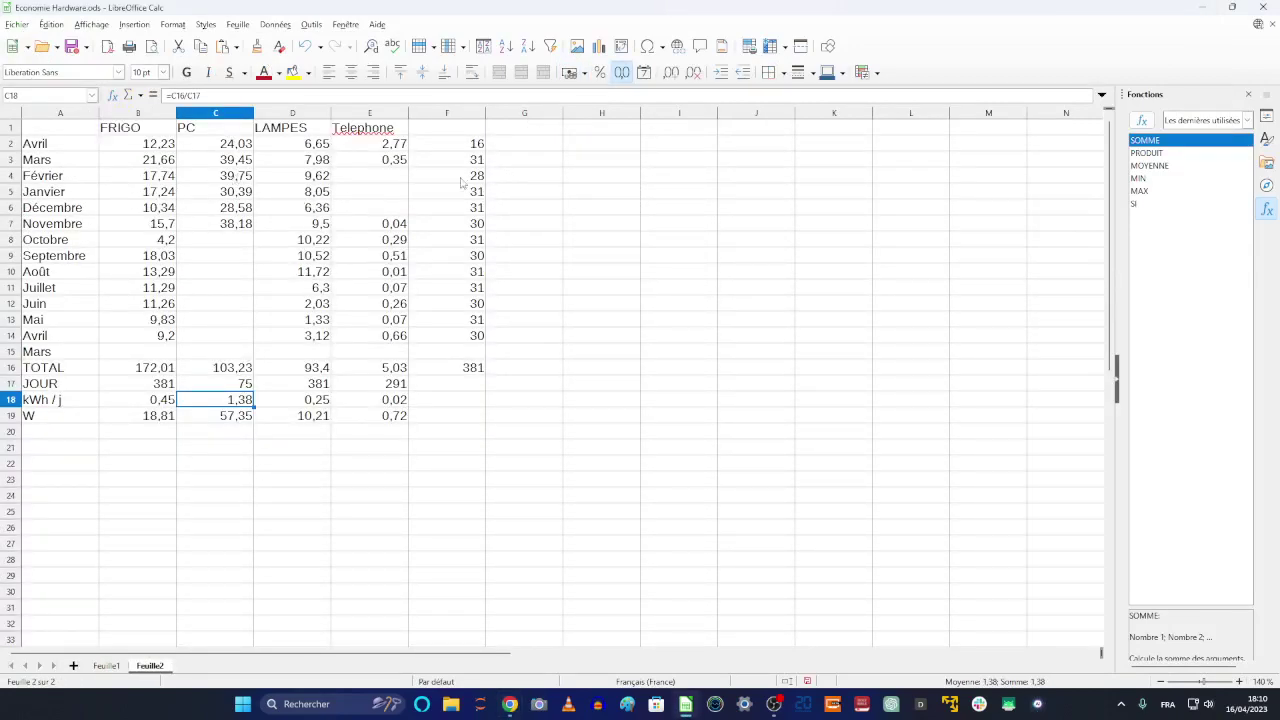
{"action": "left_click", "coordinate": [152, 164]}
{"action": "left_click", "coordinate": [162, 148]}
{"action": "left_click", "coordinate": [156, 164]}
{"action": "left_click", "coordinate": [160, 212]}
{"action": "left_click", "coordinate": [156, 256]}
{"action": "left_click", "coordinate": [160, 322]}
{"action": "left_click", "coordinate": [160, 351]}
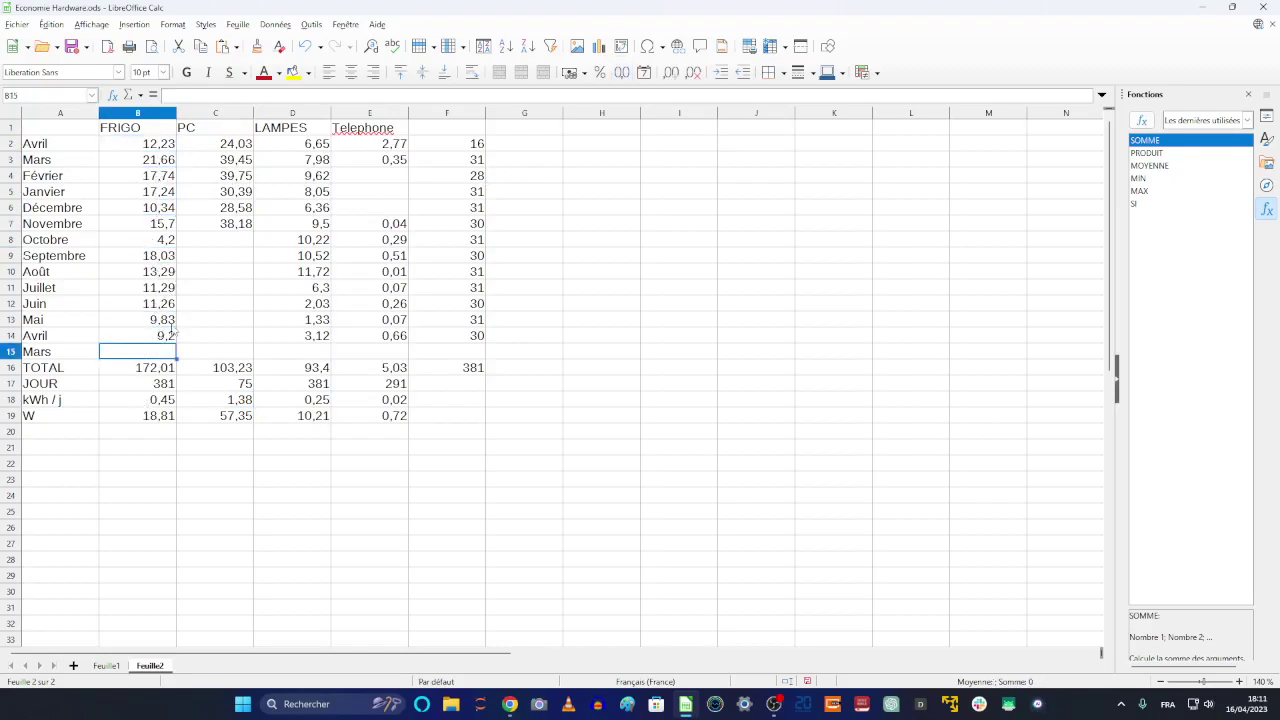
Examine the fridge's days, total, kWh per day and watts, plus the watts of the PC, lamps and telephone
{"action": "left_click", "coordinate": [153, 384]}
{"action": "left_click", "coordinate": [170, 373]}
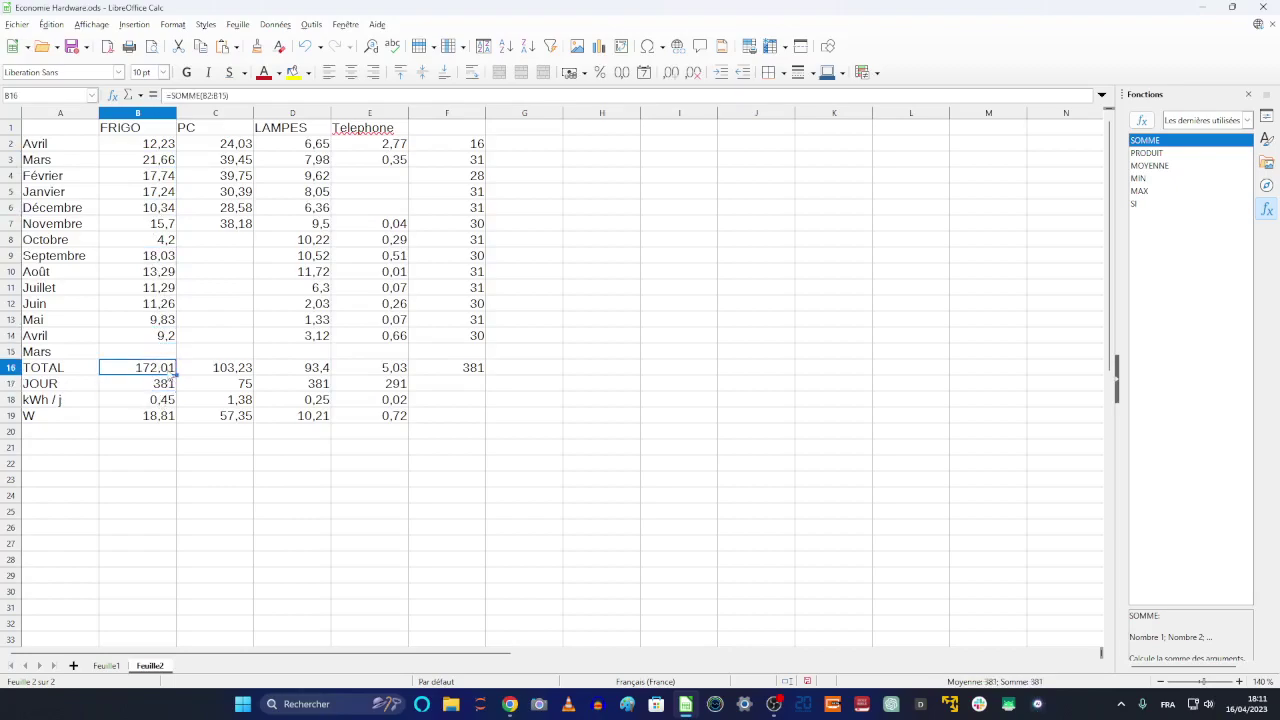
{"action": "left_click", "coordinate": [170, 400]}
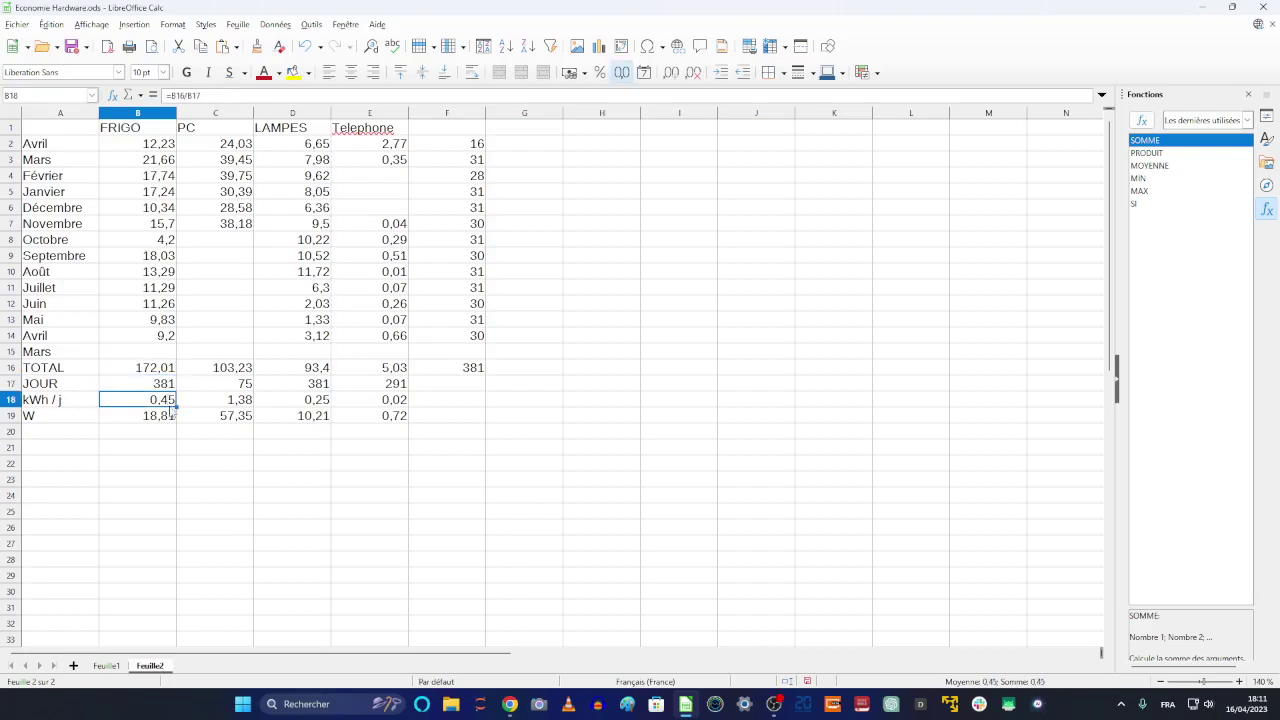
{"action": "left_click", "coordinate": [170, 419]}
{"action": "left_click", "coordinate": [244, 419]}
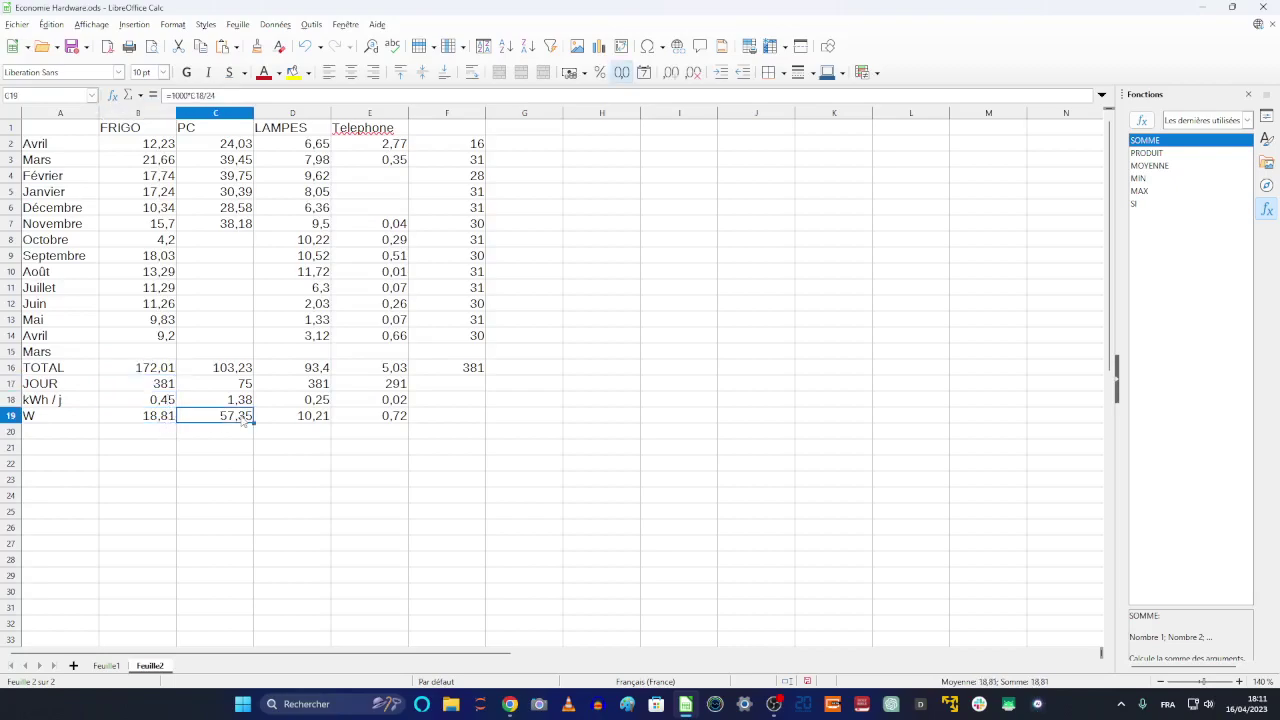
{"action": "left_click", "coordinate": [324, 420]}
{"action": "left_click", "coordinate": [392, 420]}
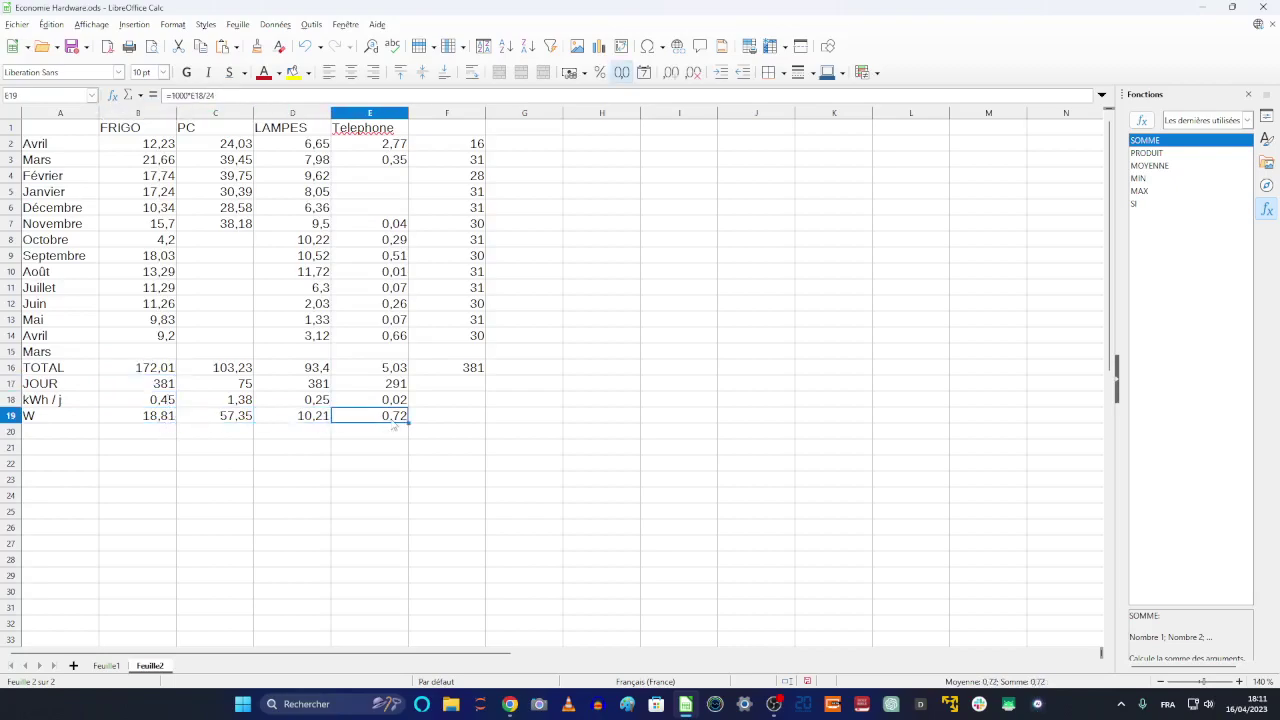
{"action": "left_click", "coordinate": [289, 422]}
{"action": "left_click", "coordinate": [230, 417]}
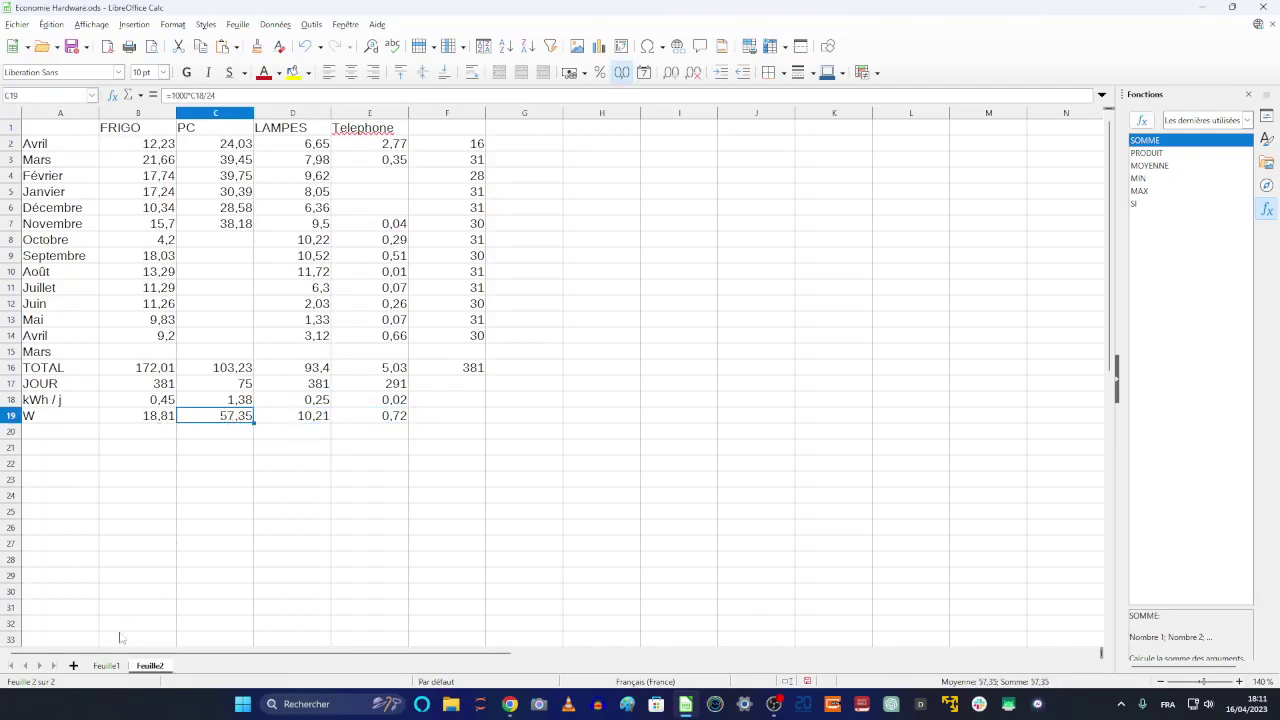
On Feuille1, examine the watts and average daily hours of the PC, PC en jeu and PC en vidéos rows
{"action": "left_click", "coordinate": [106, 666]}
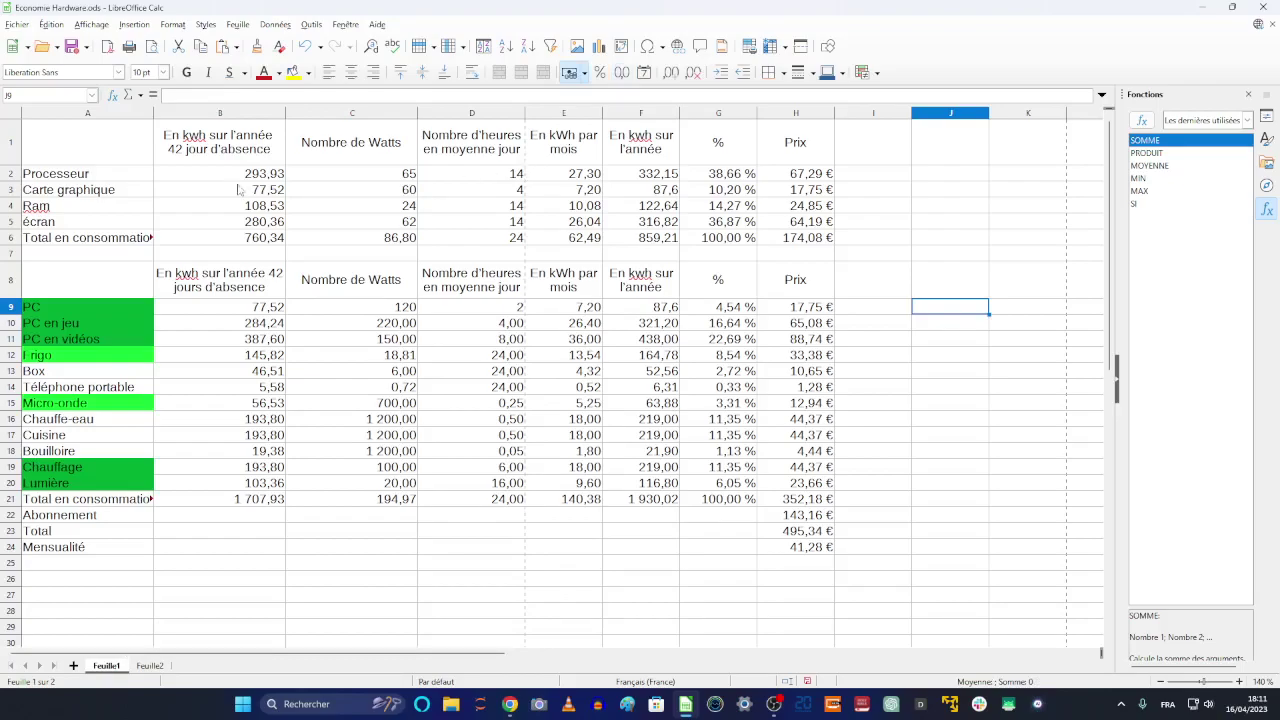
{"action": "left_click", "coordinate": [424, 308]}
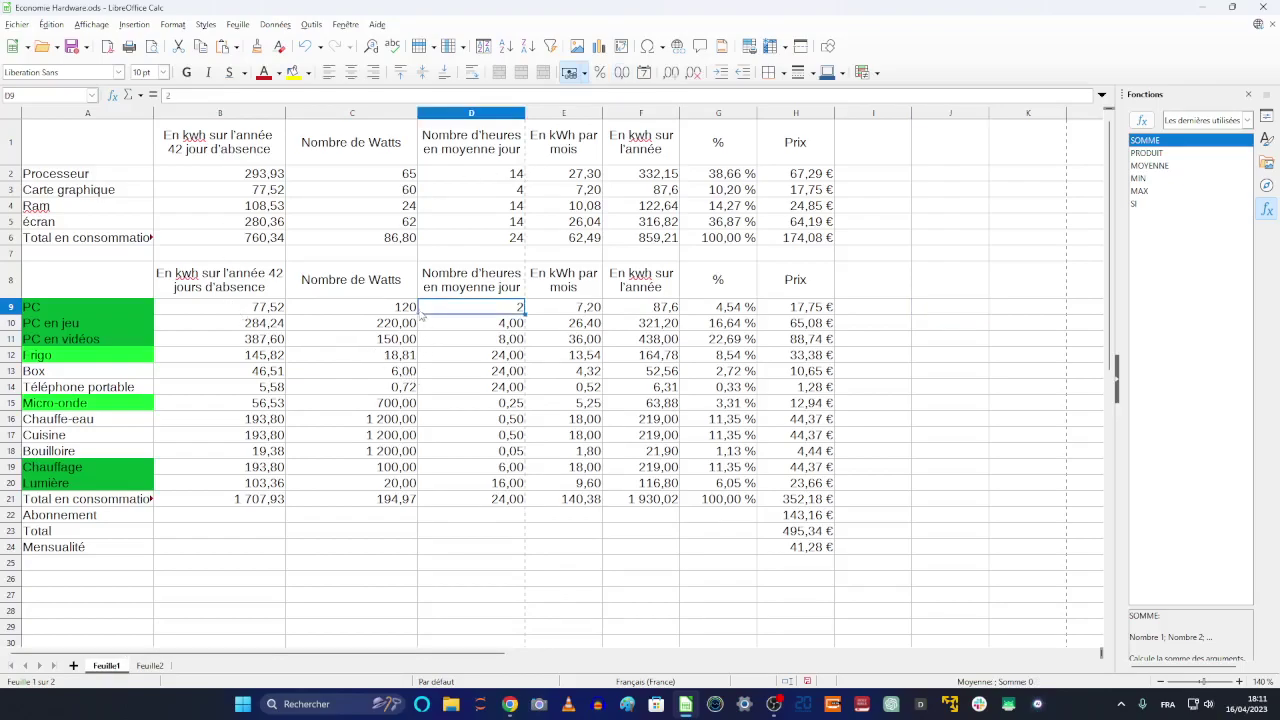
{"action": "left_click", "coordinate": [390, 310]}
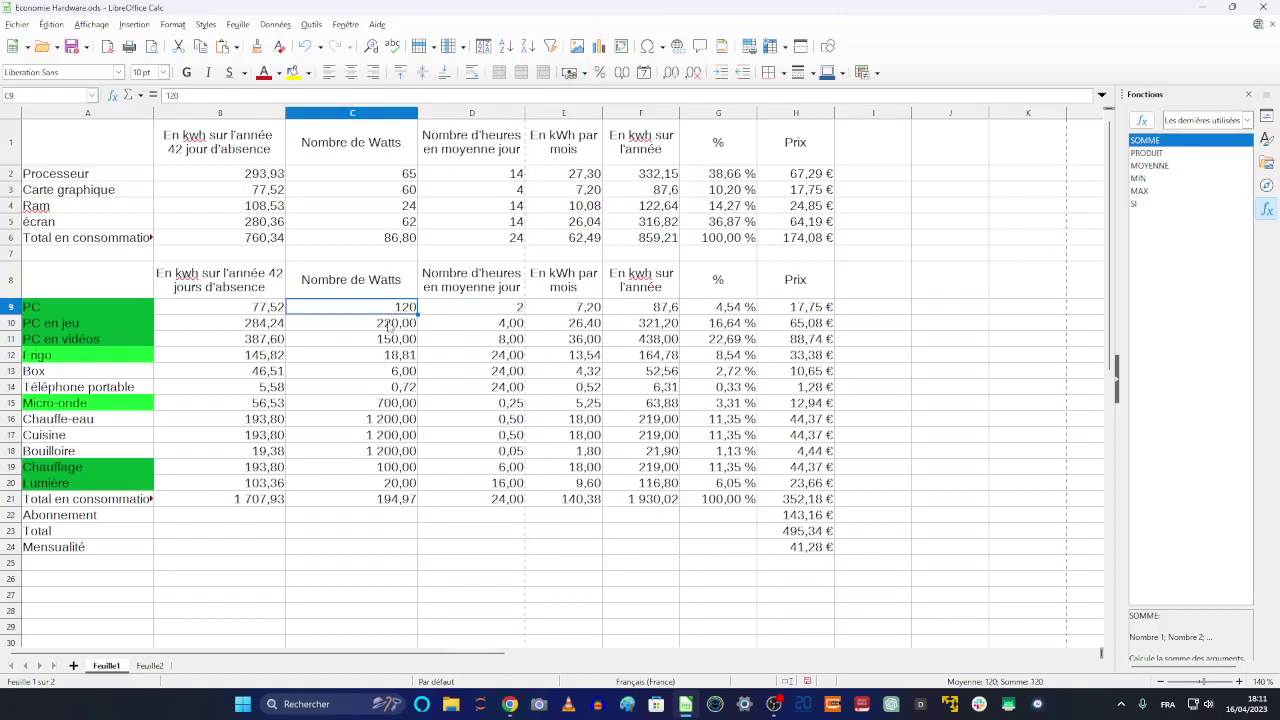
{"action": "left_click", "coordinate": [388, 328]}
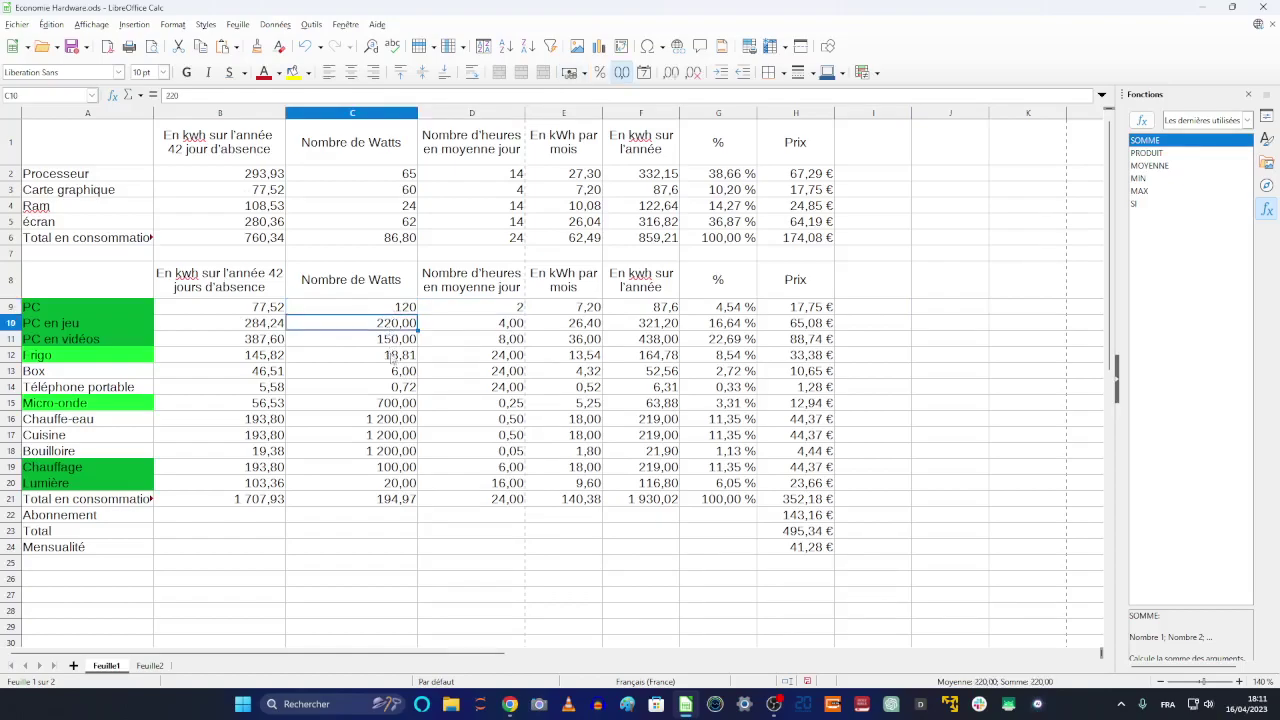
{"action": "left_click", "coordinate": [405, 342]}
{"action": "left_click", "coordinate": [516, 344]}
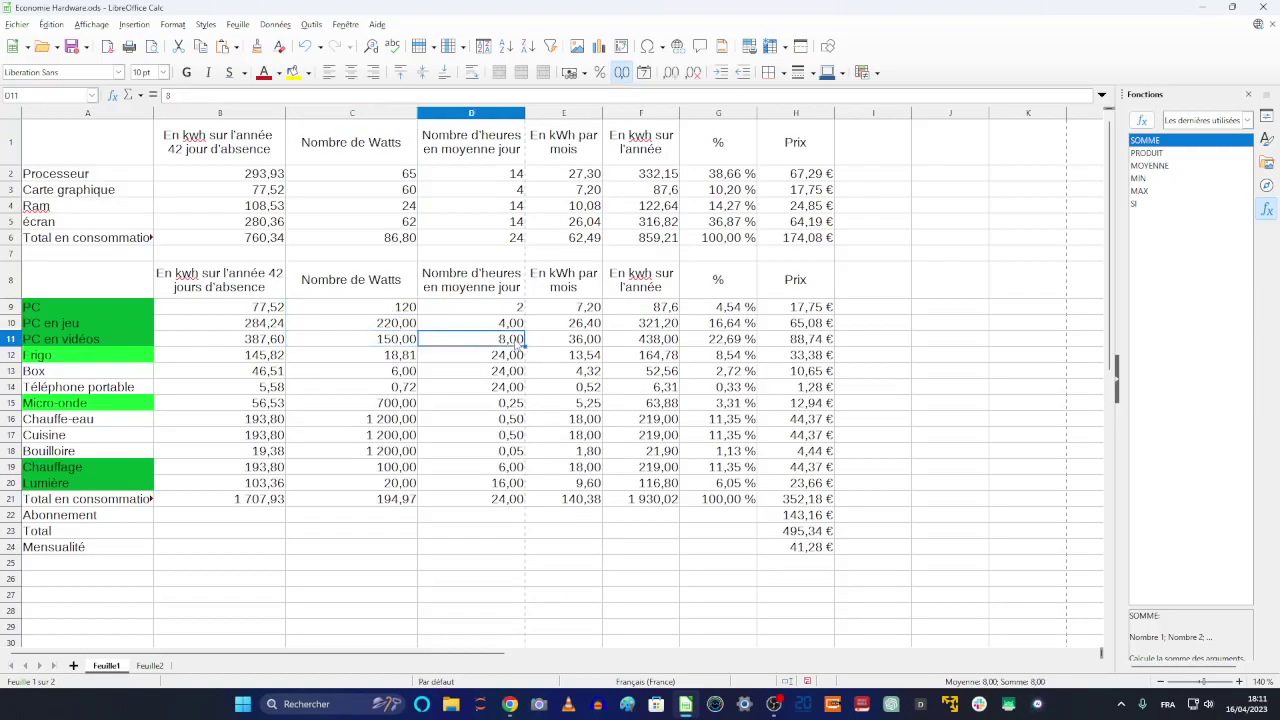
{"action": "left_click", "coordinate": [518, 326]}
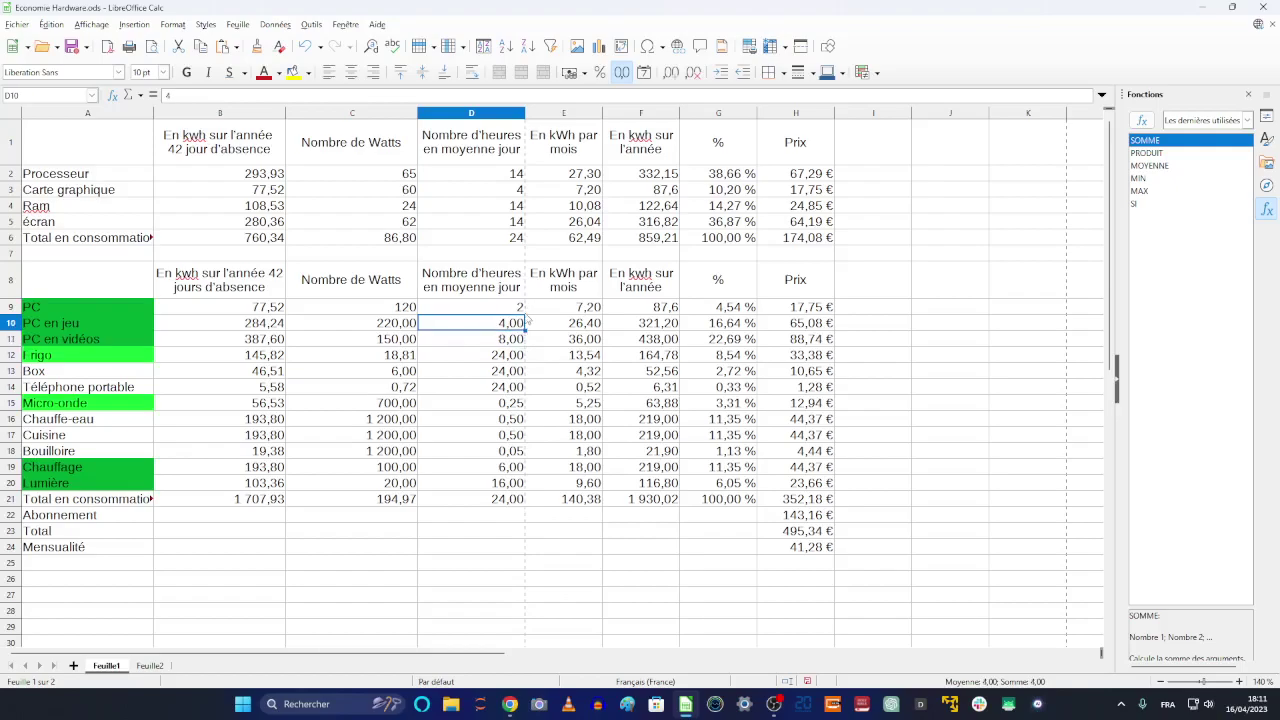
{"action": "left_click", "coordinate": [518, 314]}
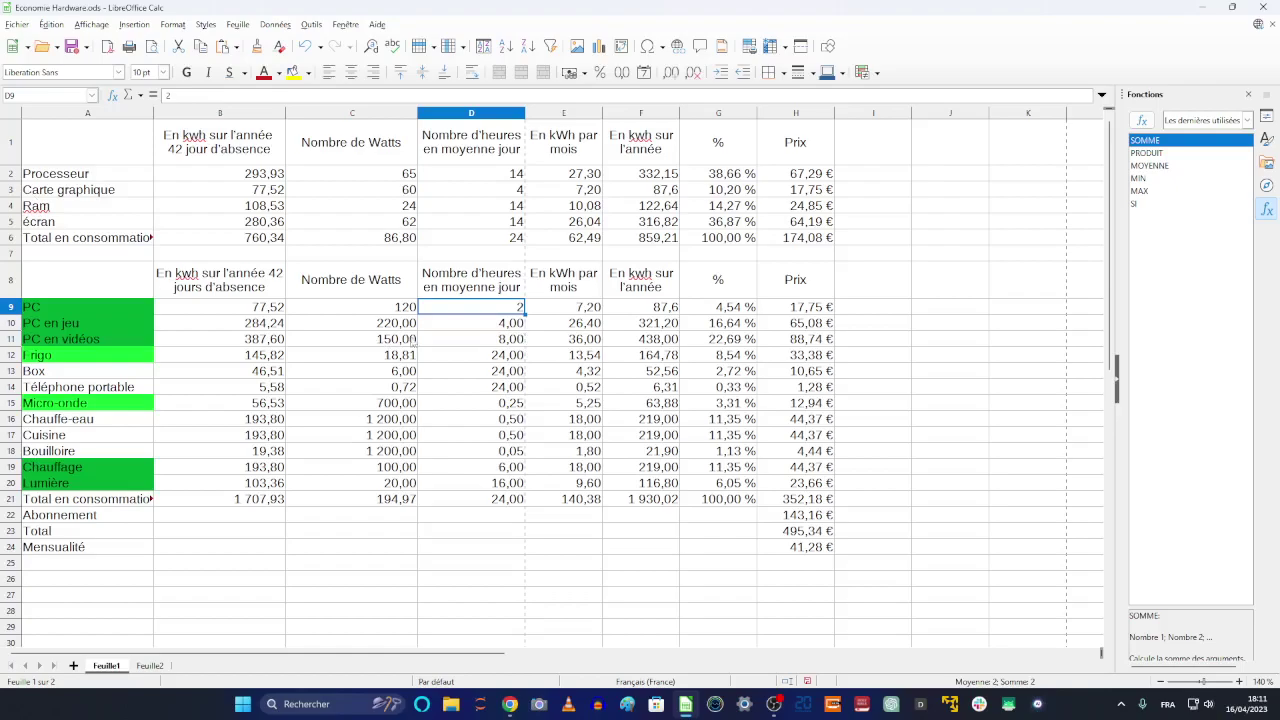
Examine the watts of Frigo, Box and Téléphone portable on Feuille1, comparing them with the measurements on Feuille2
{"action": "left_click", "coordinate": [414, 362]}
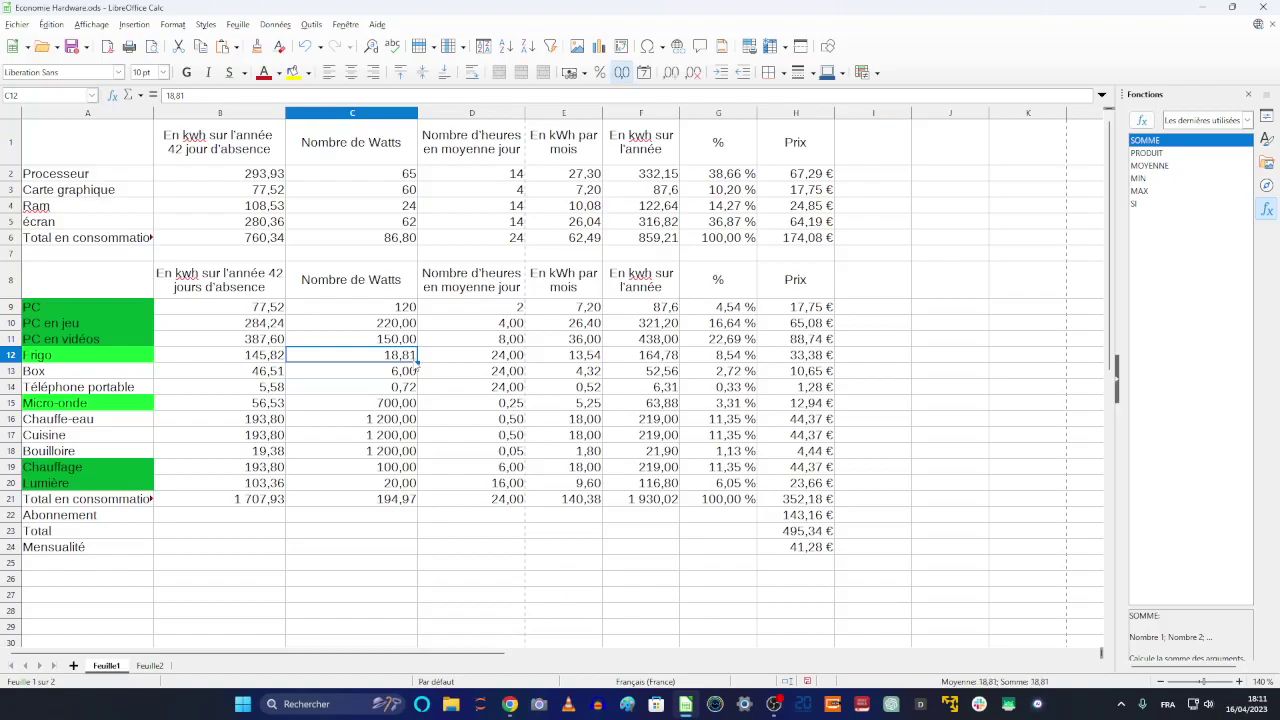
{"action": "left_click", "coordinate": [150, 668]}
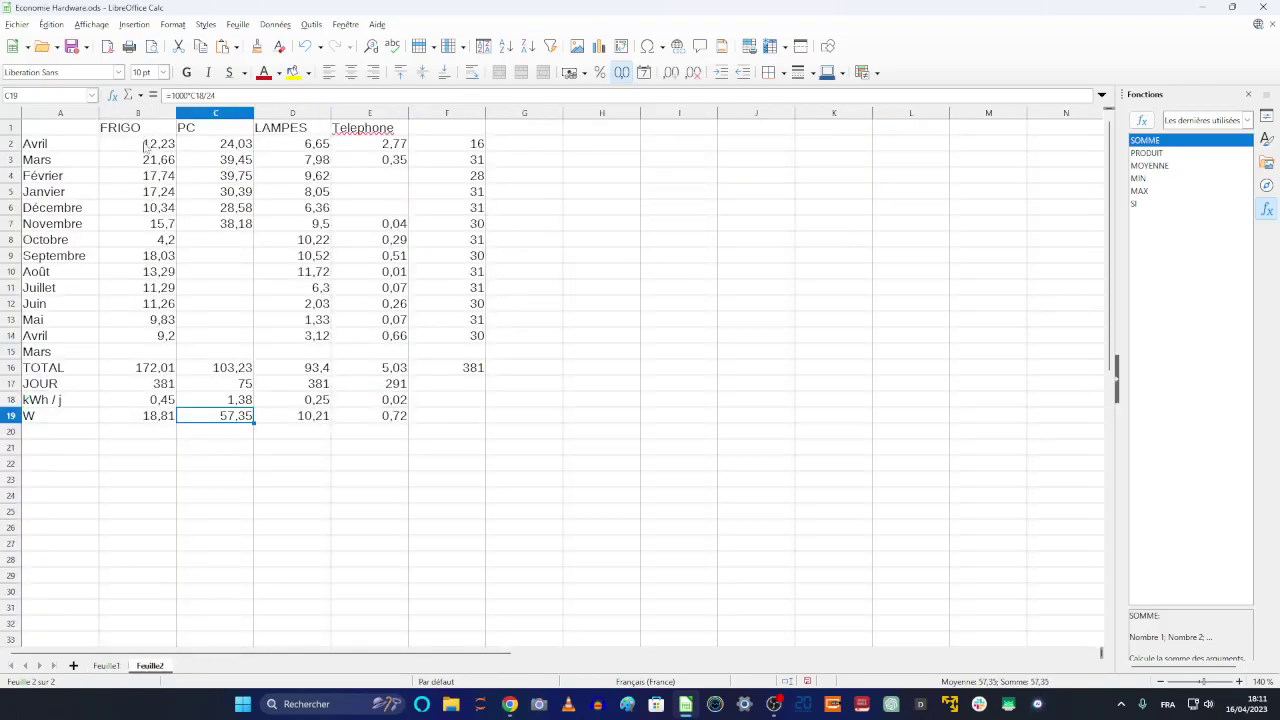
{"action": "left_click", "coordinate": [107, 666]}
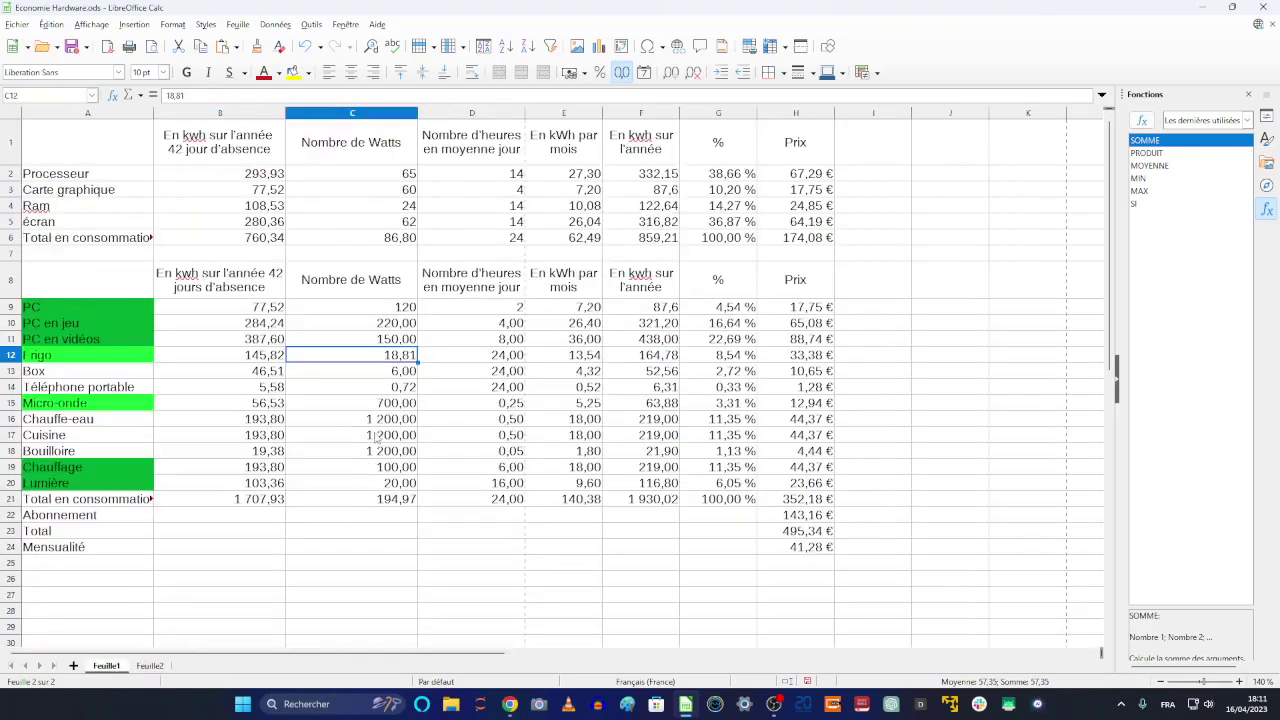
{"action": "left_click", "coordinate": [398, 374]}
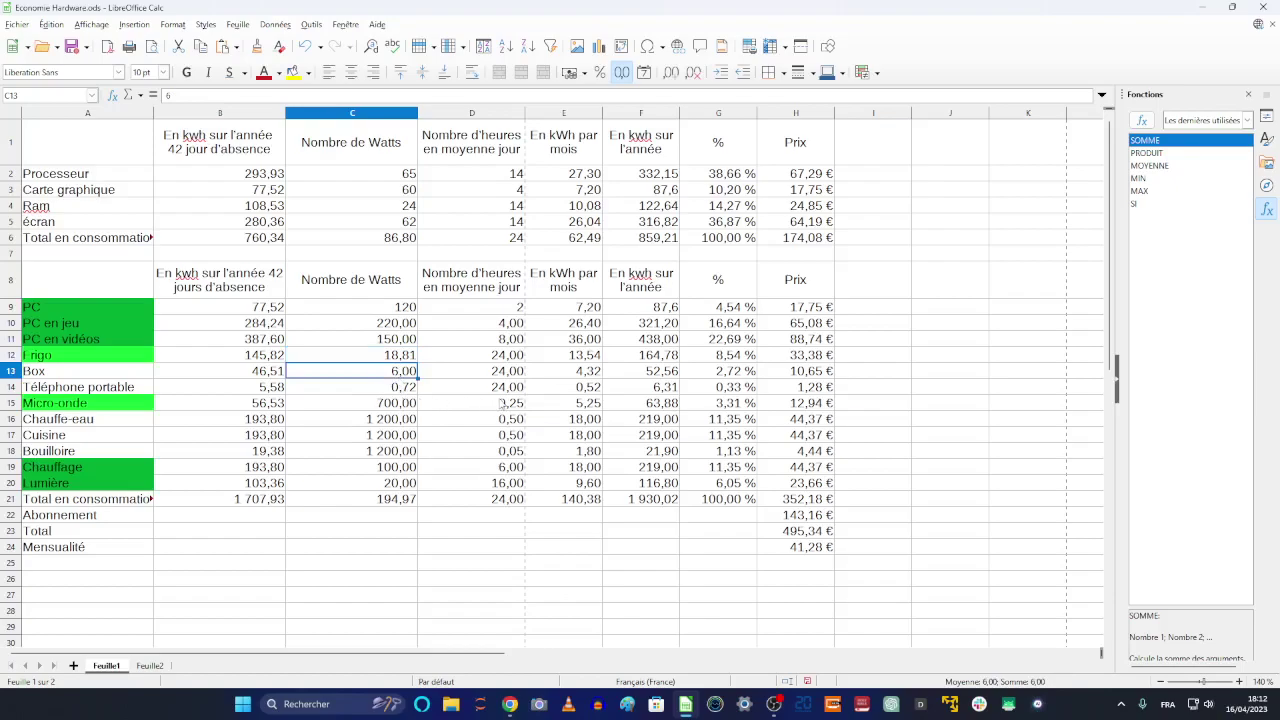
{"action": "left_click", "coordinate": [408, 393]}
{"action": "left_click", "coordinate": [150, 666]}
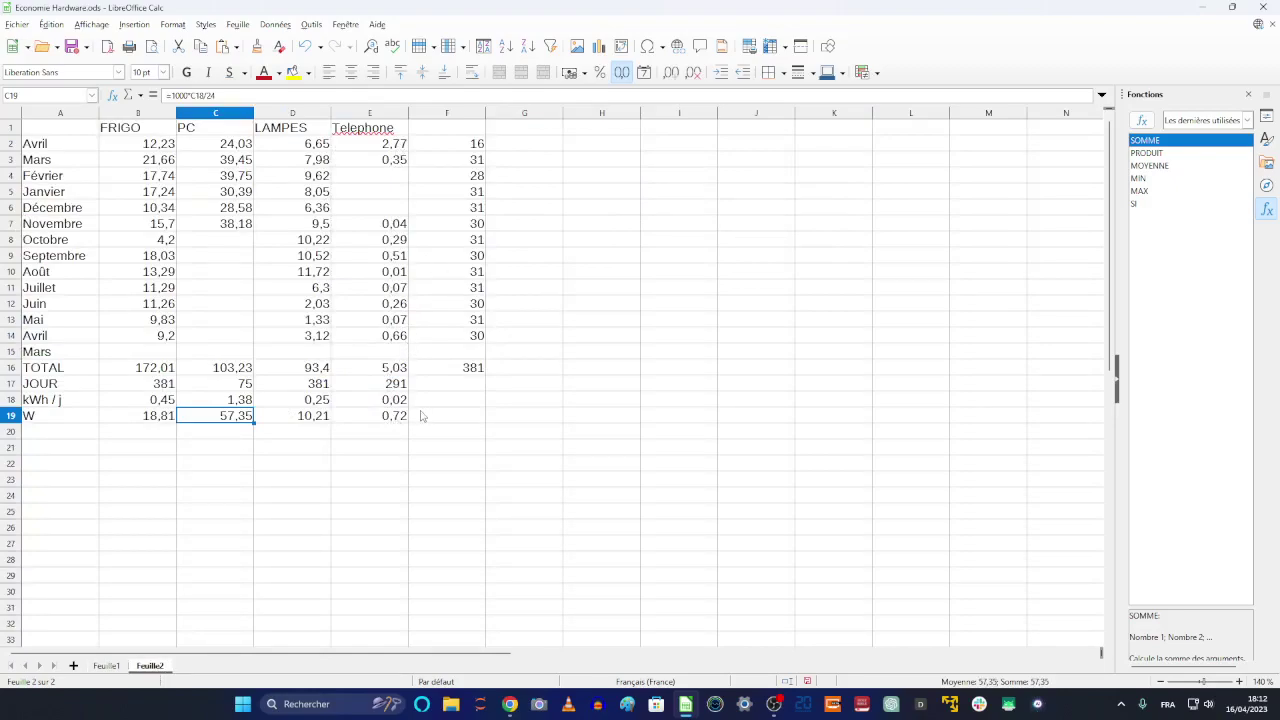
{"action": "left_click", "coordinate": [108, 668]}
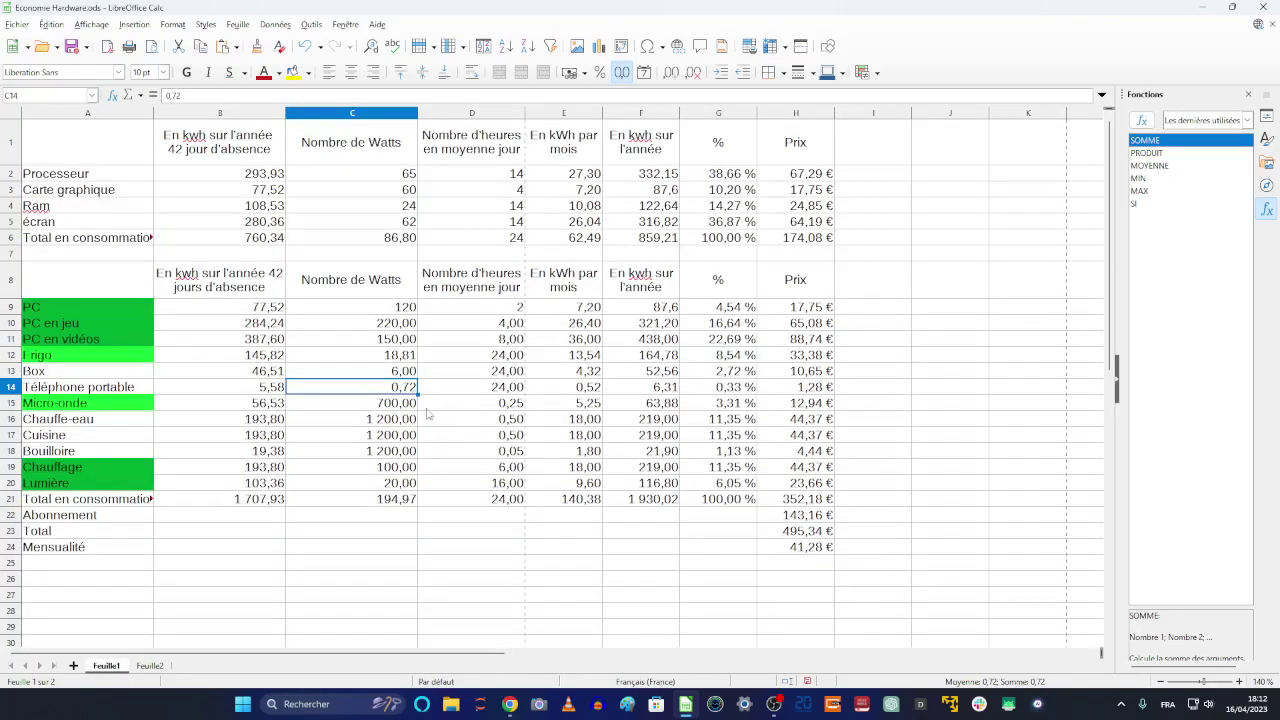
Examine the watts and daily hours entered for Micro-onde, Chauffe-eau and Cuisine, and the watts for Bouilloire
{"action": "key", "text": "Down"}
{"action": "key", "text": "Right"}
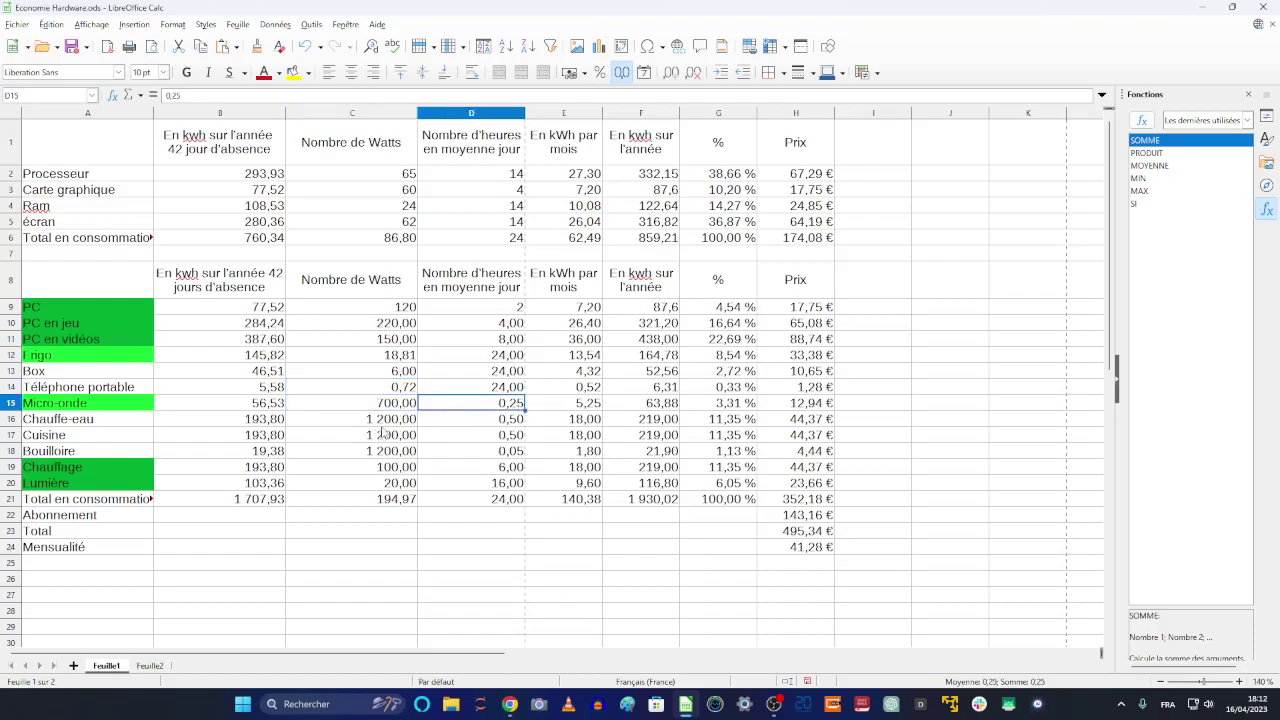
{"action": "key", "text": "Return"}
{"action": "key", "text": "Right"}
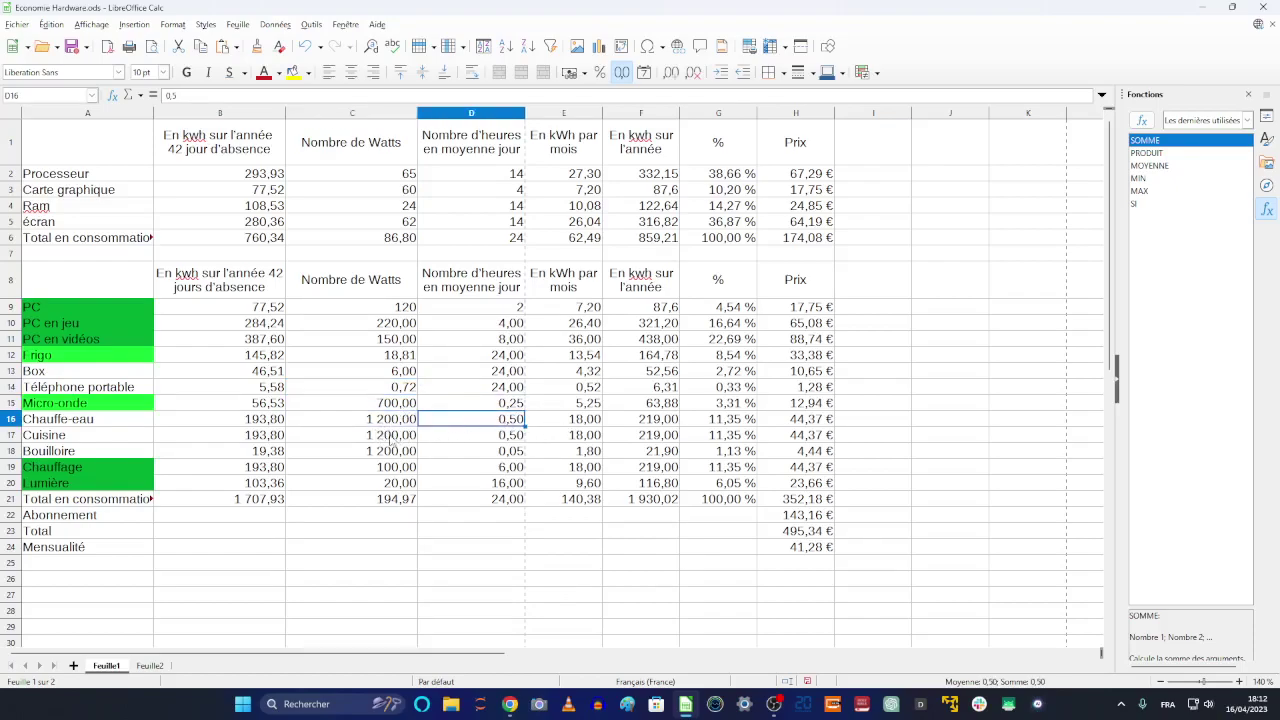
{"action": "left_click", "coordinate": [390, 440]}
{"action": "left_click", "coordinate": [515, 440]}
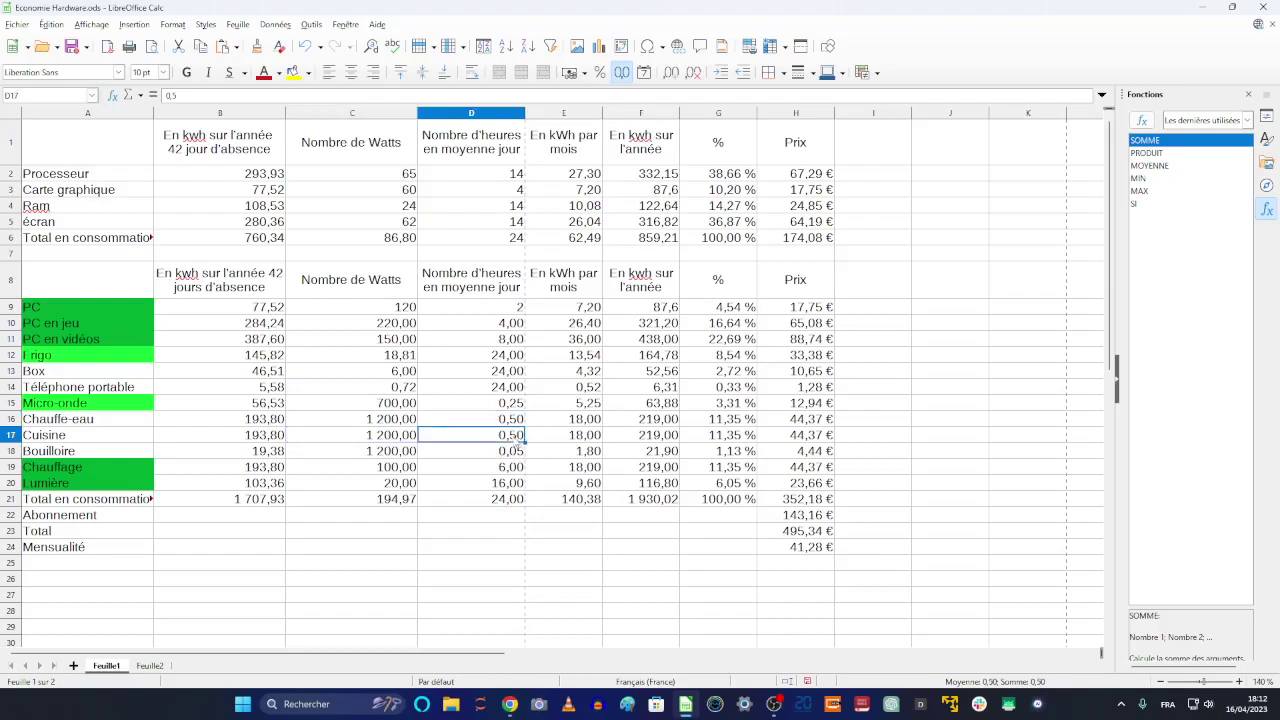
{"action": "left_click", "coordinate": [388, 442]}
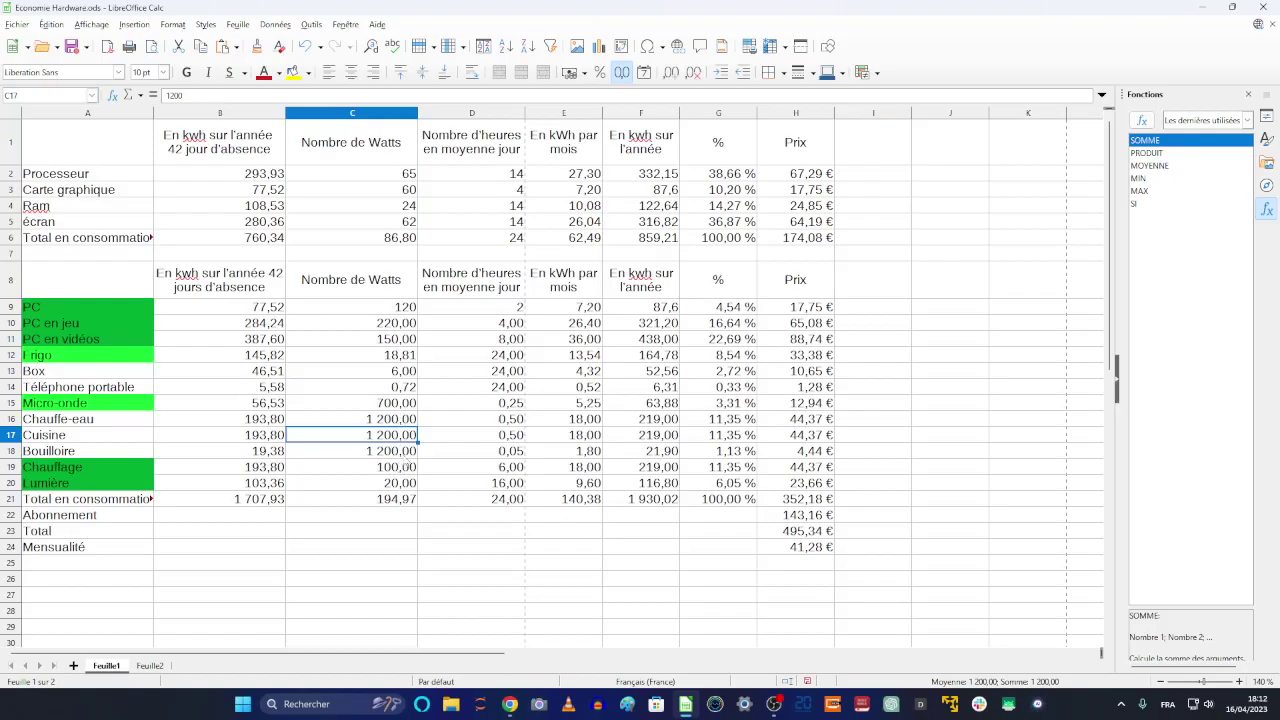
{"action": "left_click", "coordinate": [406, 455]}
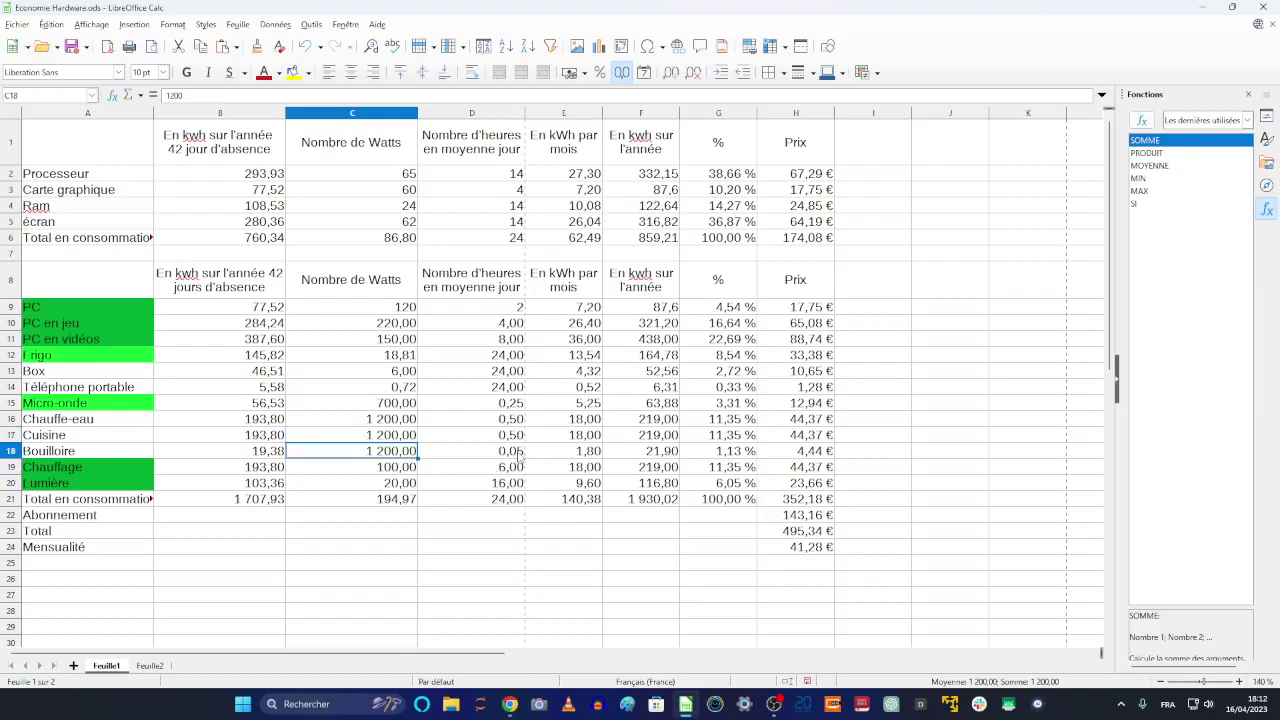
Examine the watts and average daily hours entered for Chauffage and Lumière
{"action": "left_click", "coordinate": [405, 472]}
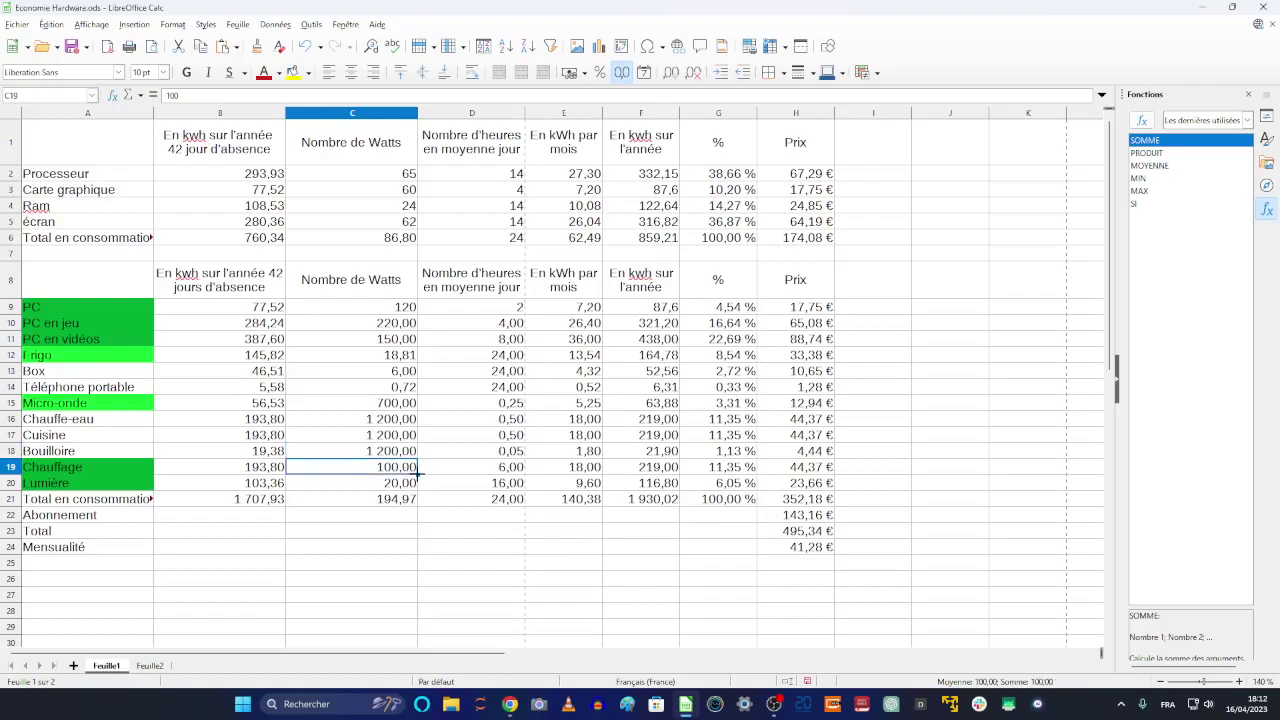
{"action": "left_click", "coordinate": [512, 472]}
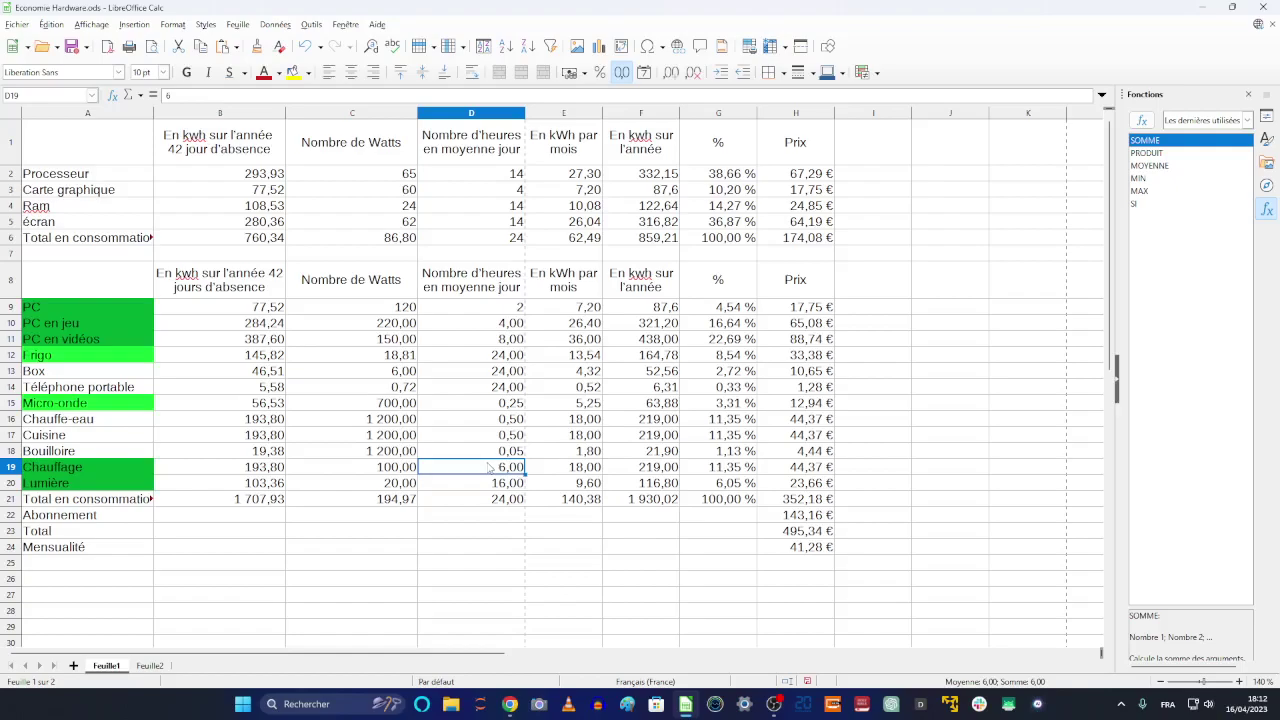
{"action": "left_click", "coordinate": [405, 486]}
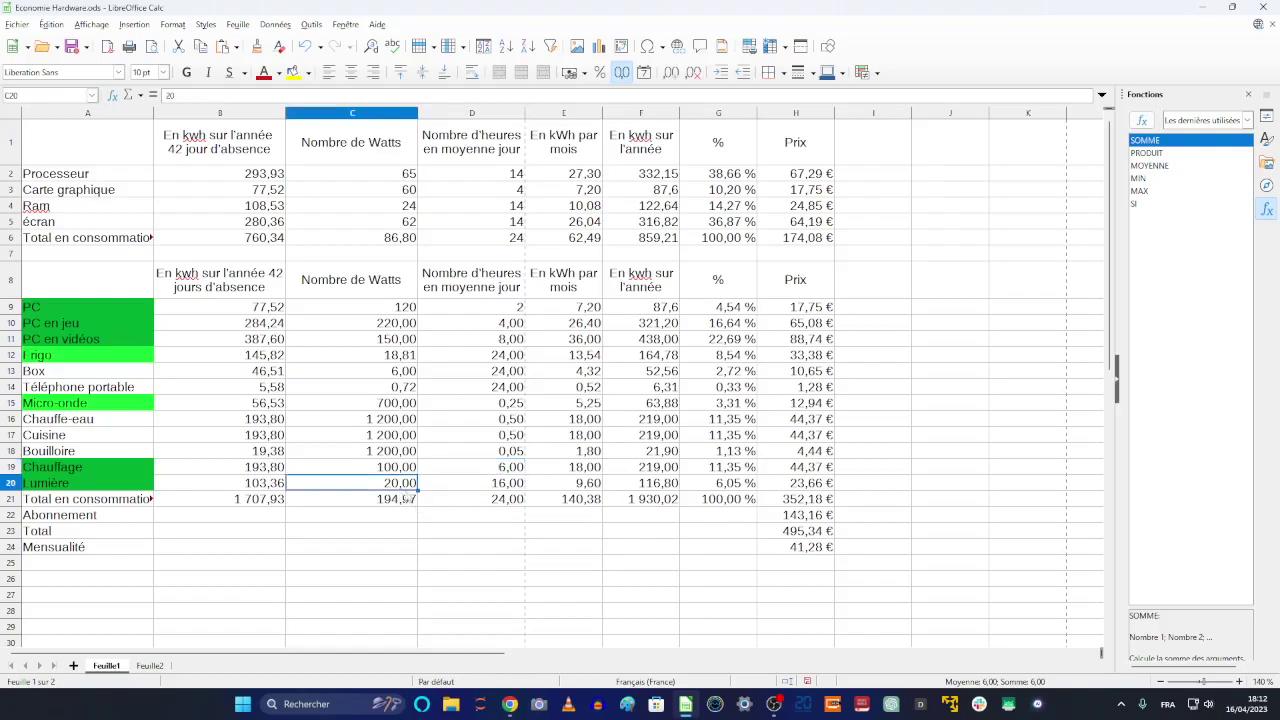
{"action": "left_click", "coordinate": [512, 488]}
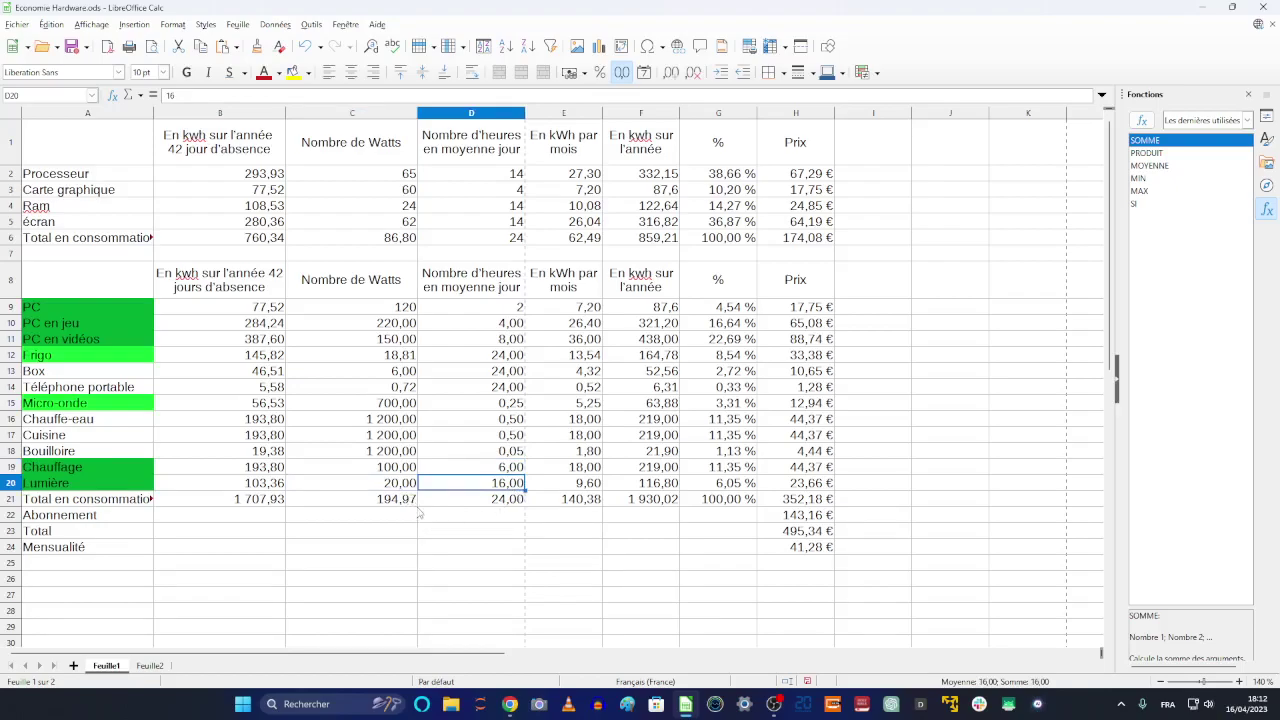
Examine the PC rows' watts and daily hours, the PC's monthly kWh formula and the total monthly consumption
{"action": "left_click", "coordinate": [191, 144]}
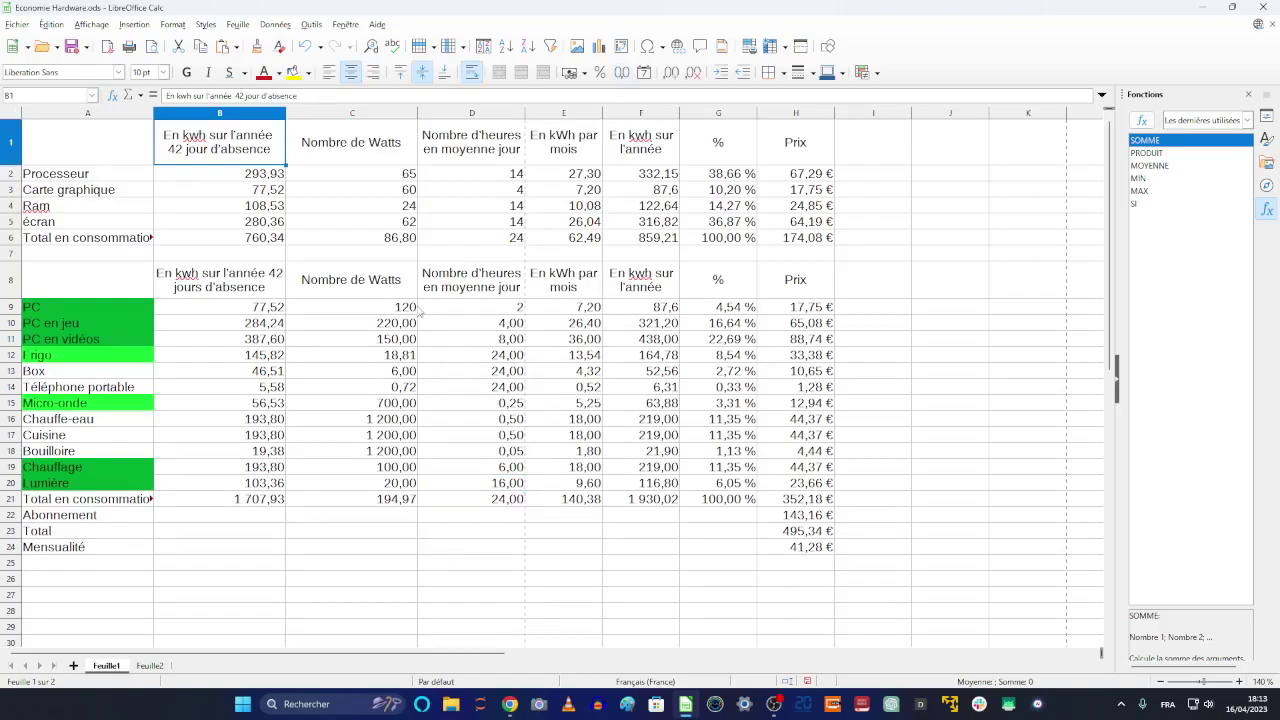
{"action": "left_click", "coordinate": [396, 322]}
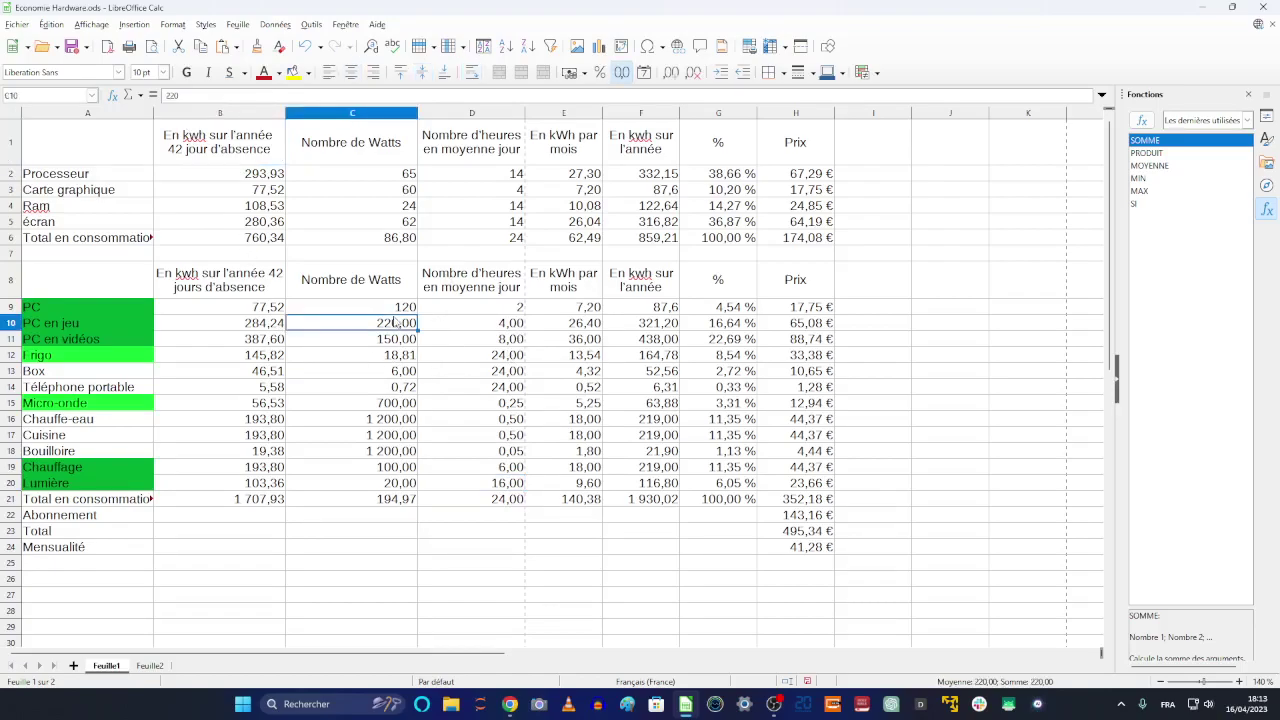
{"action": "left_click", "coordinate": [468, 310]}
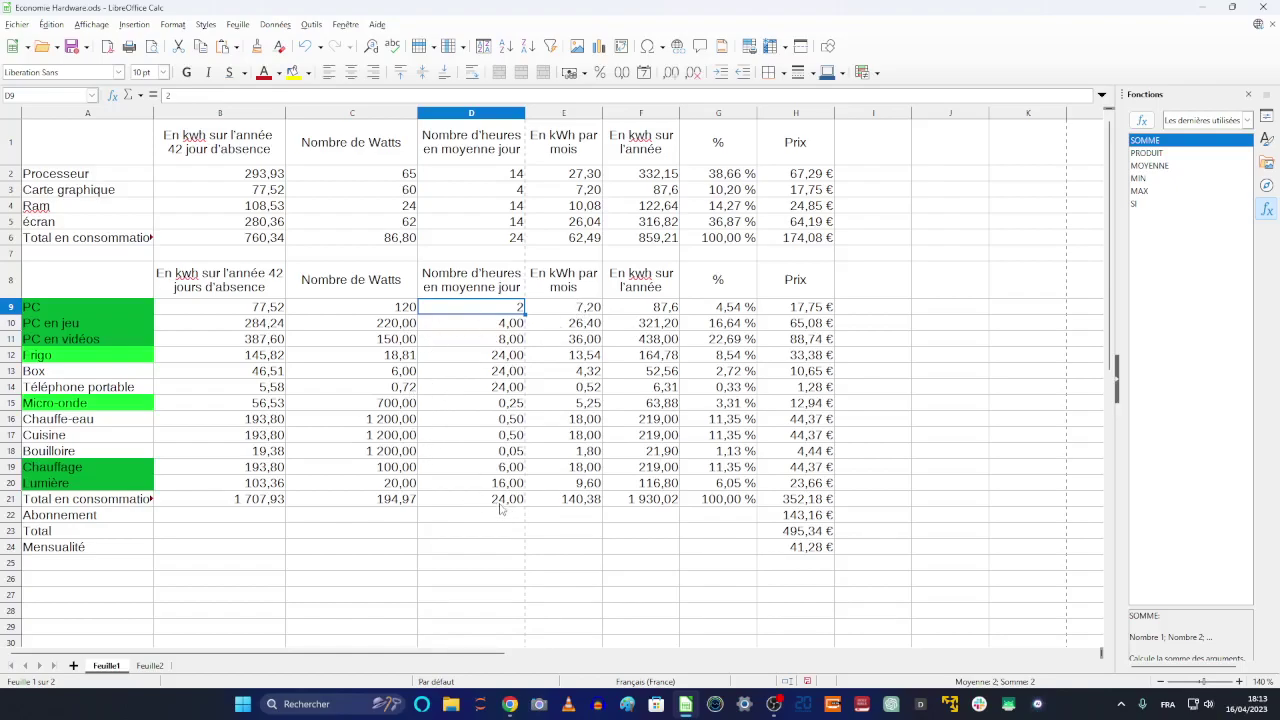
{"action": "left_click", "coordinate": [566, 308]}
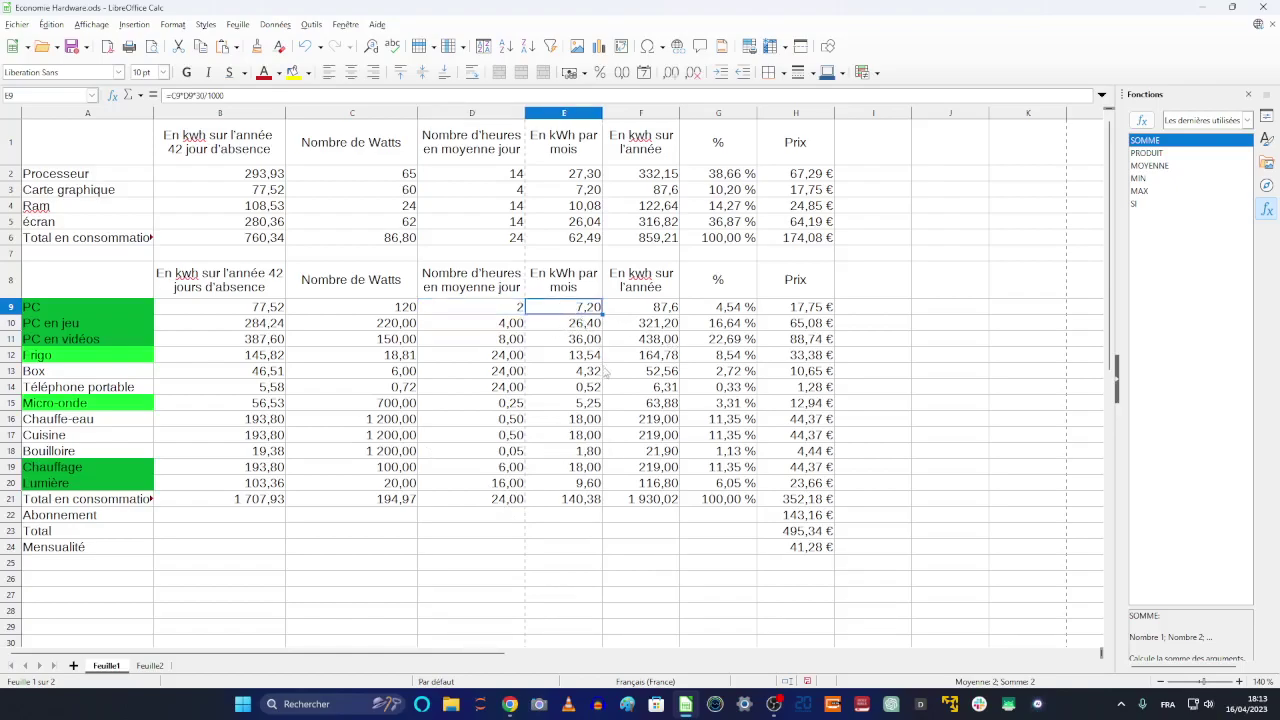
{"action": "left_click", "coordinate": [584, 505]}
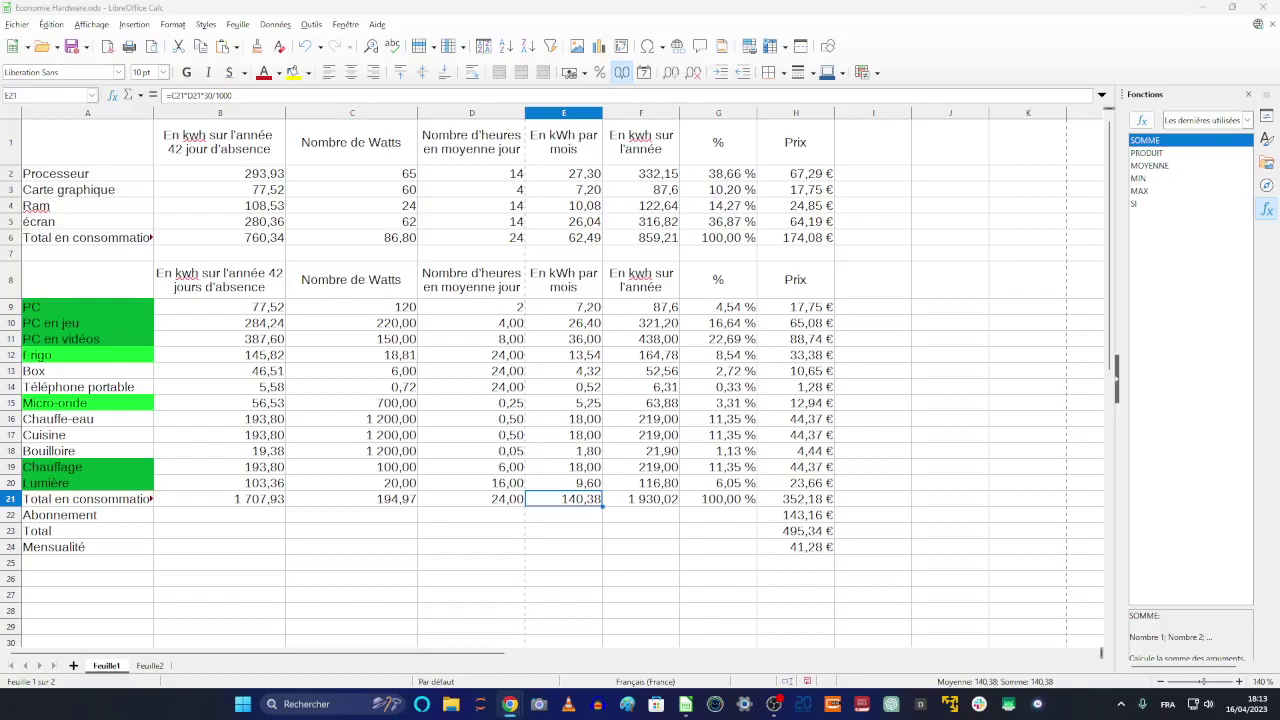
Switch to the TotalEnergies Ma conso page in the browser and show the electricity consumption by month
{"action": "key", "text": "alt+Tab"}
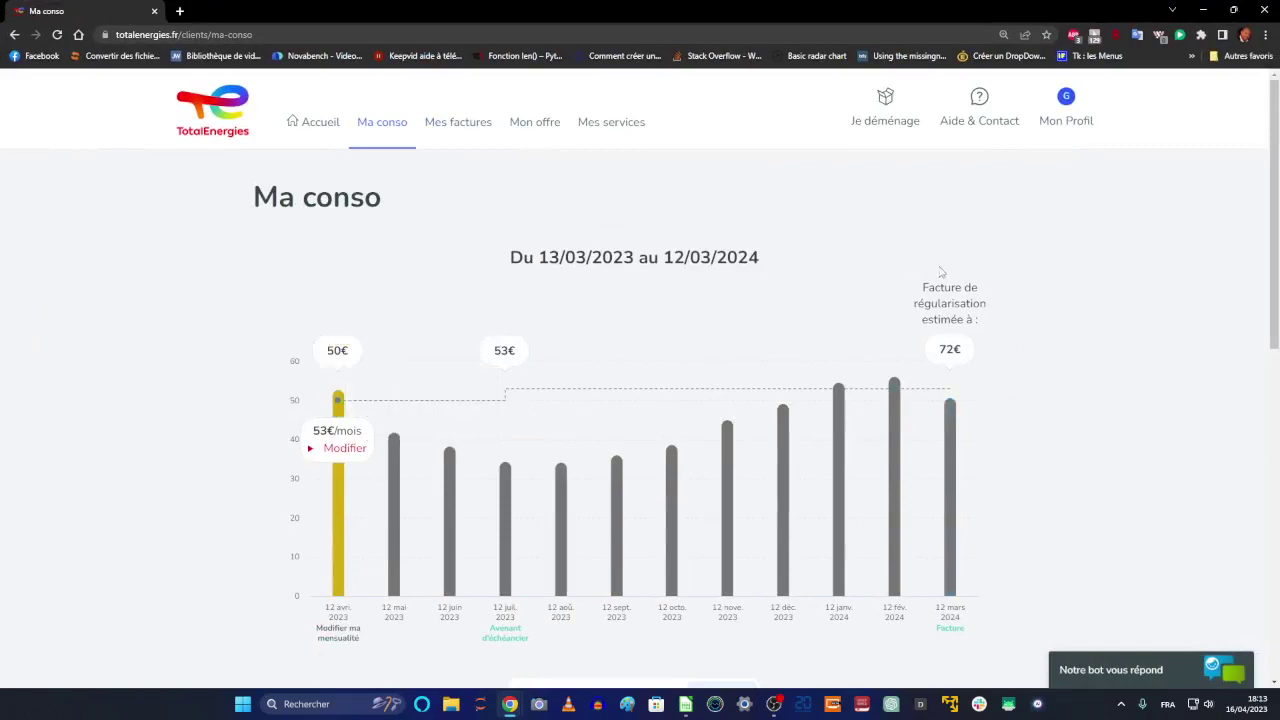
{"action": "scroll", "coordinate": [921, 491], "scroll_direction": "down", "scroll_amount": 3}
{"action": "scroll", "coordinate": [921, 491], "scroll_direction": "up", "scroll_amount": 1}
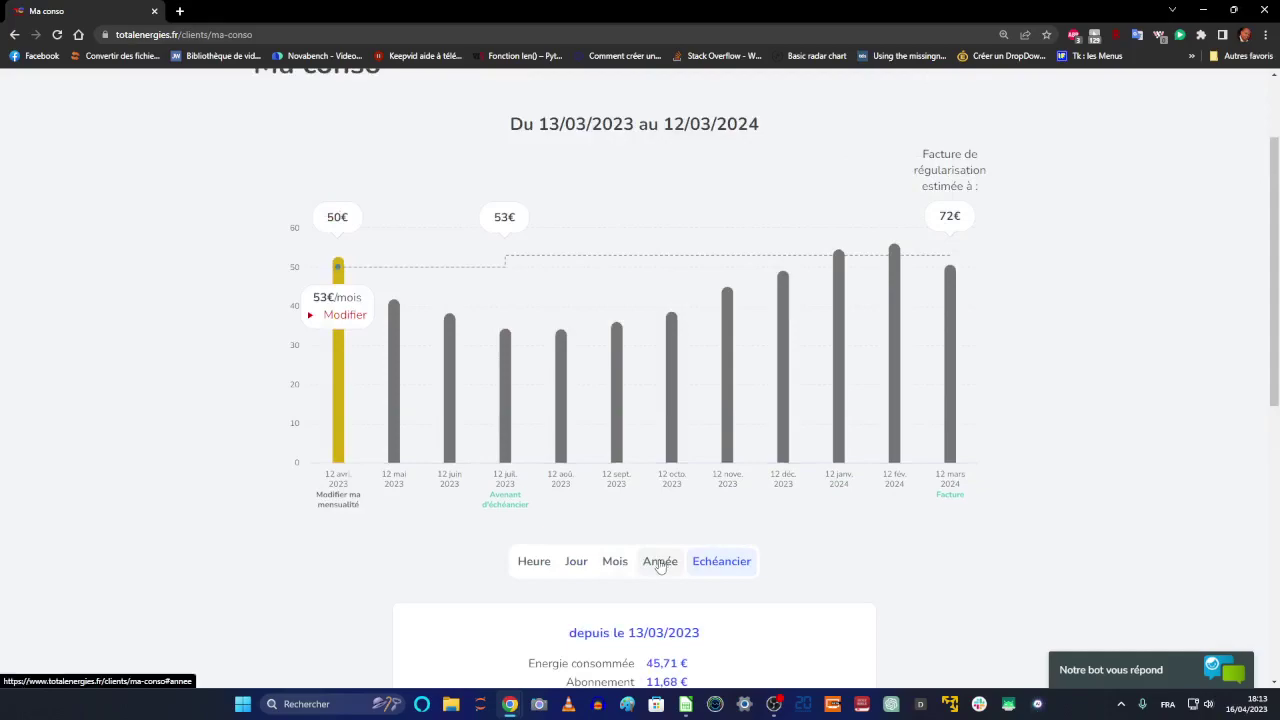
{"action": "left_click", "coordinate": [614, 566]}
{"action": "scroll", "coordinate": [939, 354], "scroll_direction": "down", "scroll_amount": 1}
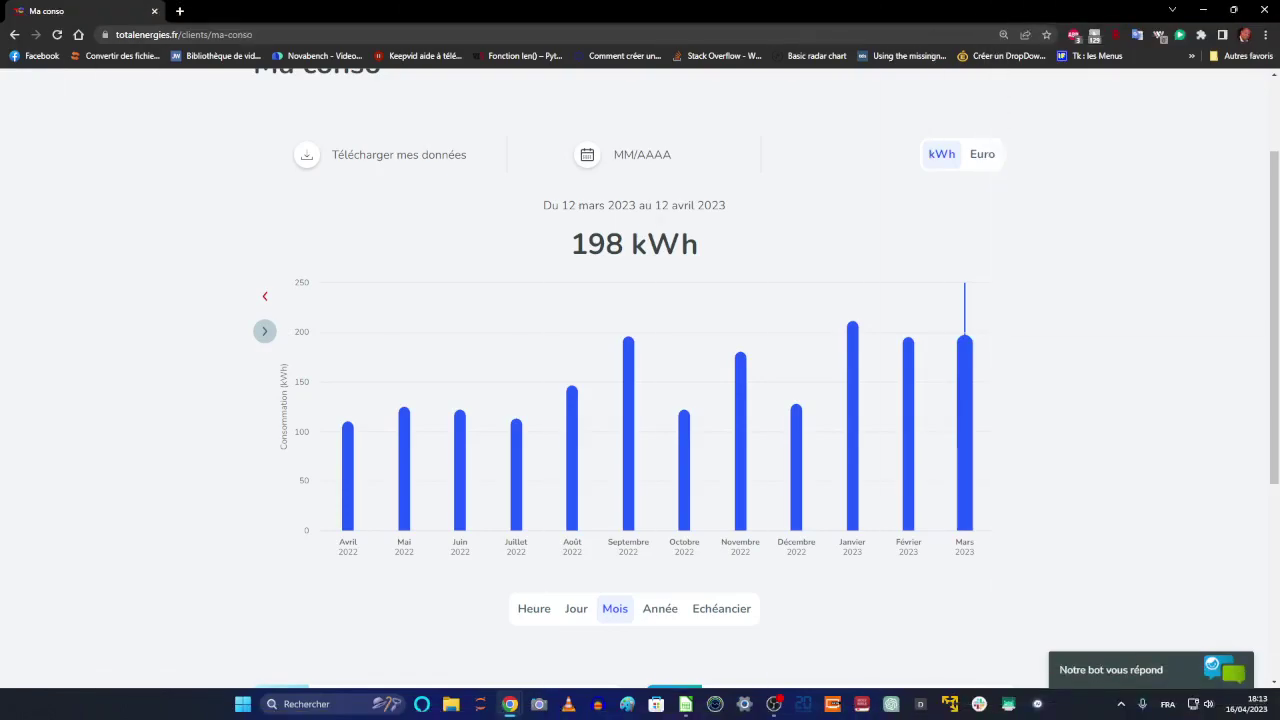
Back in the Calc spreadsheet, examine the processor's monthly kWh, the PC's yearly kWh and the total yearly consumption
{"action": "key", "text": "alt+Tab"}
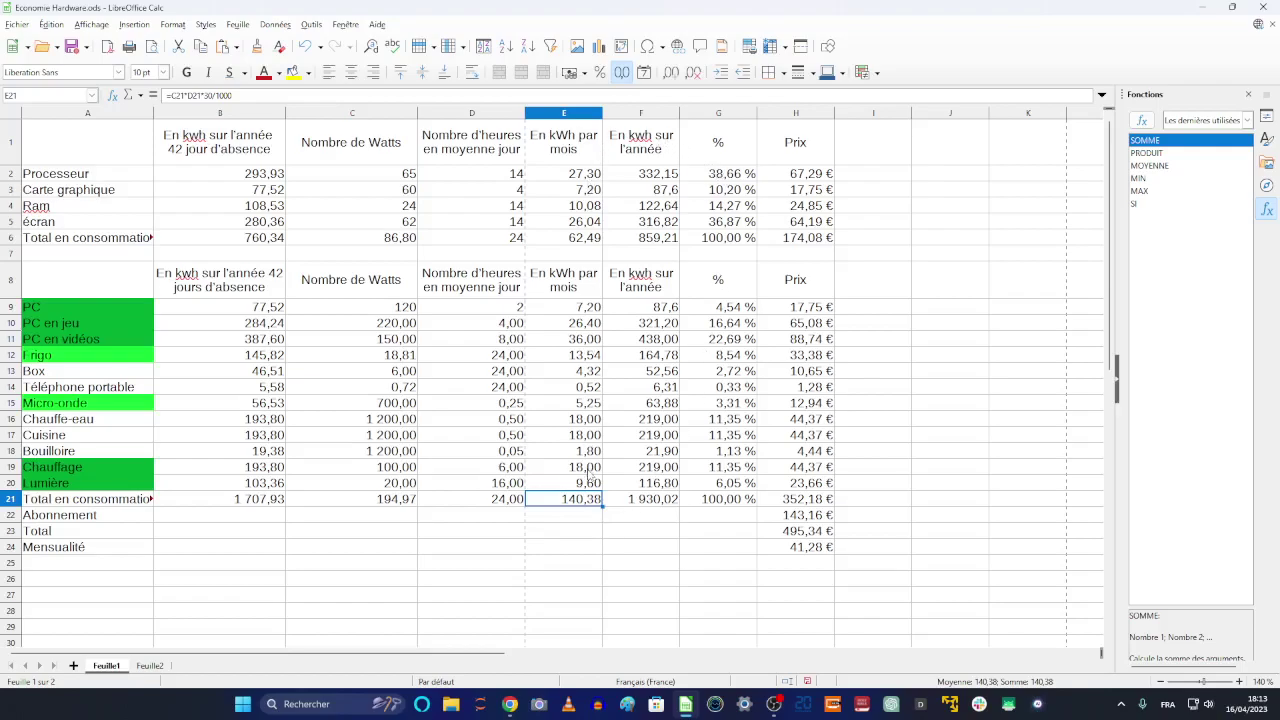
{"action": "left_click", "coordinate": [579, 180]}
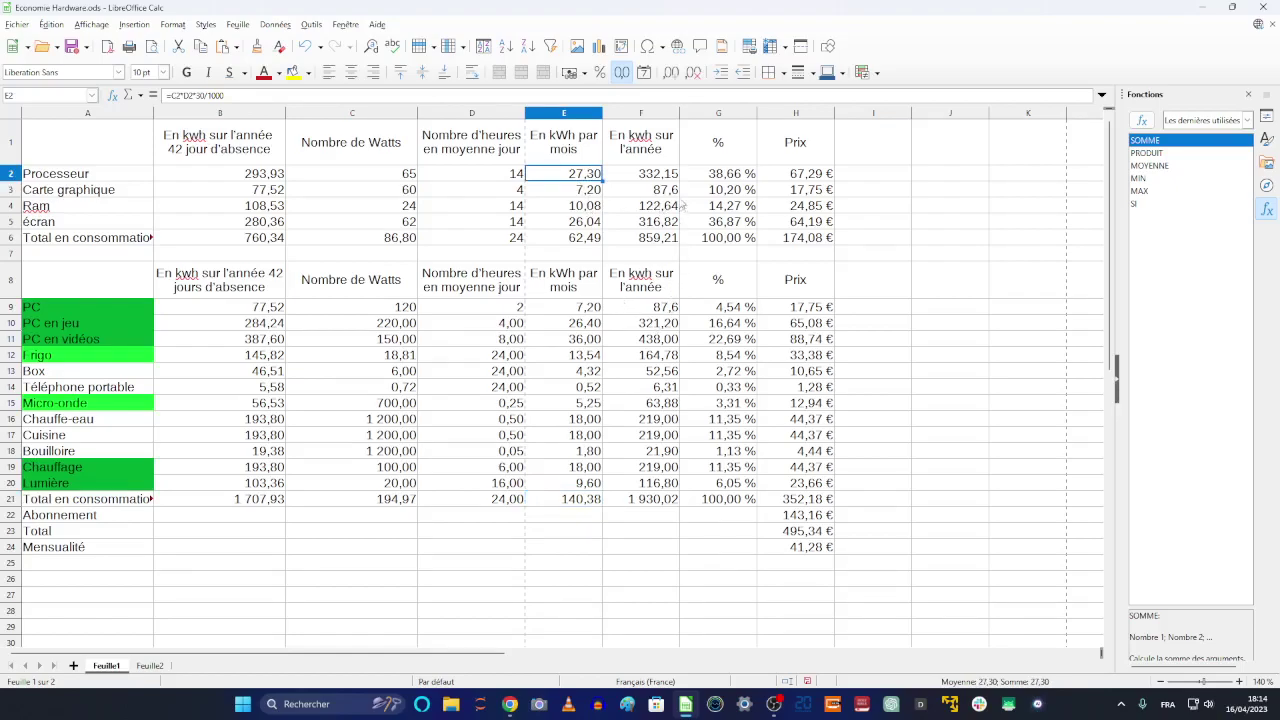
{"action": "left_click", "coordinate": [669, 310]}
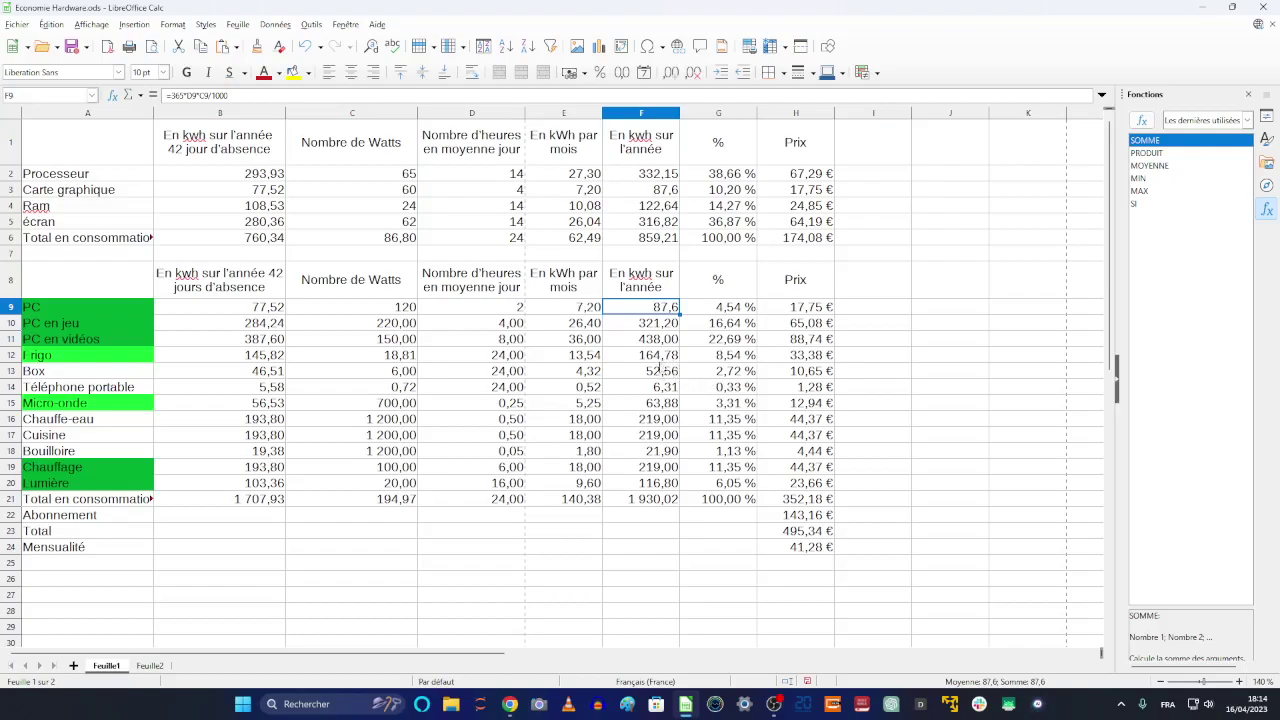
{"action": "left_click", "coordinate": [670, 505]}
Examine each appliance's share in the pie chart of electricity consumption below the tables
{"action": "scroll", "coordinate": [757, 464], "scroll_direction": "down", "scroll_amount": 9}
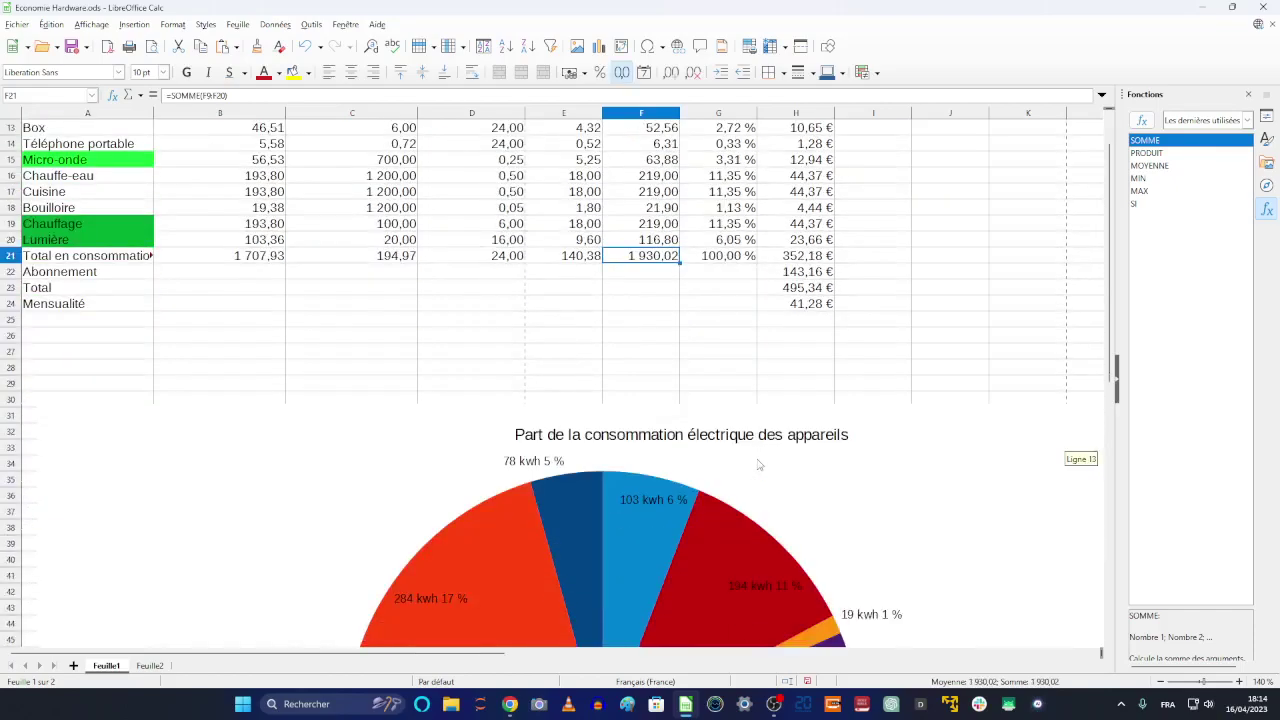
{"action": "scroll", "coordinate": [757, 464], "scroll_direction": "down", "scroll_amount": 2}
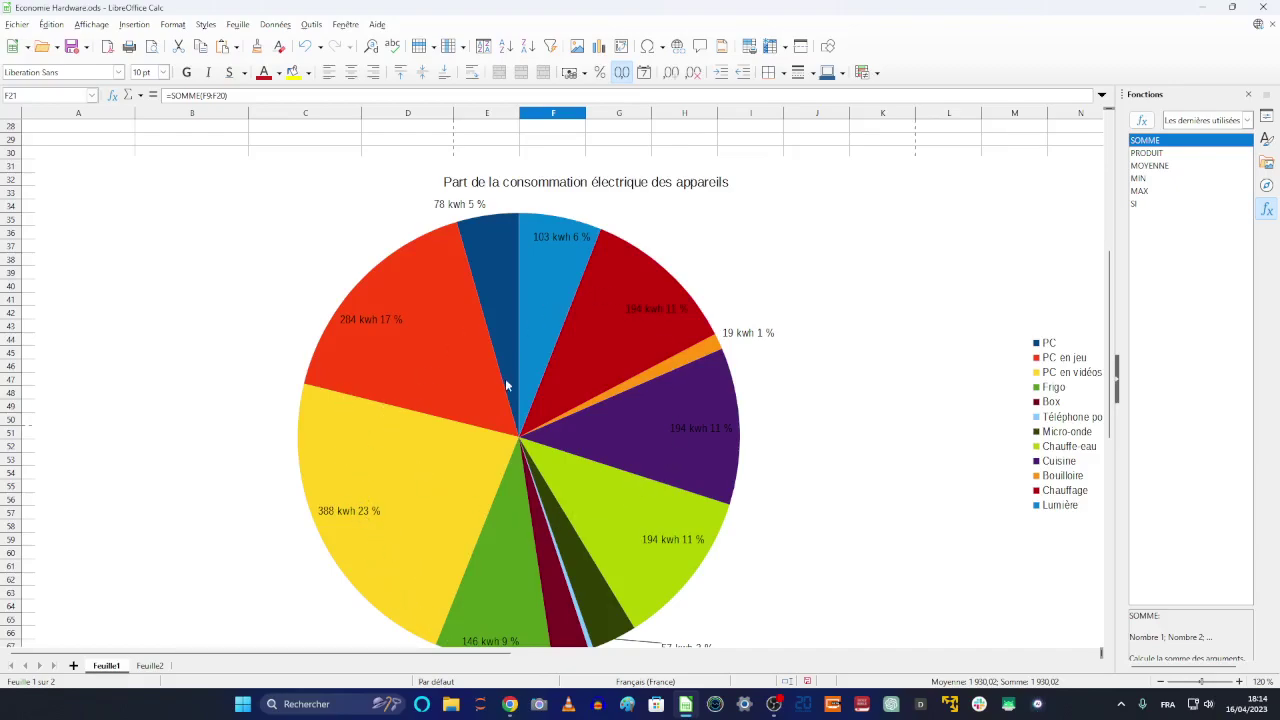
{"action": "scroll", "coordinate": [506, 380], "scroll_direction": "up", "scroll_amount": 9}
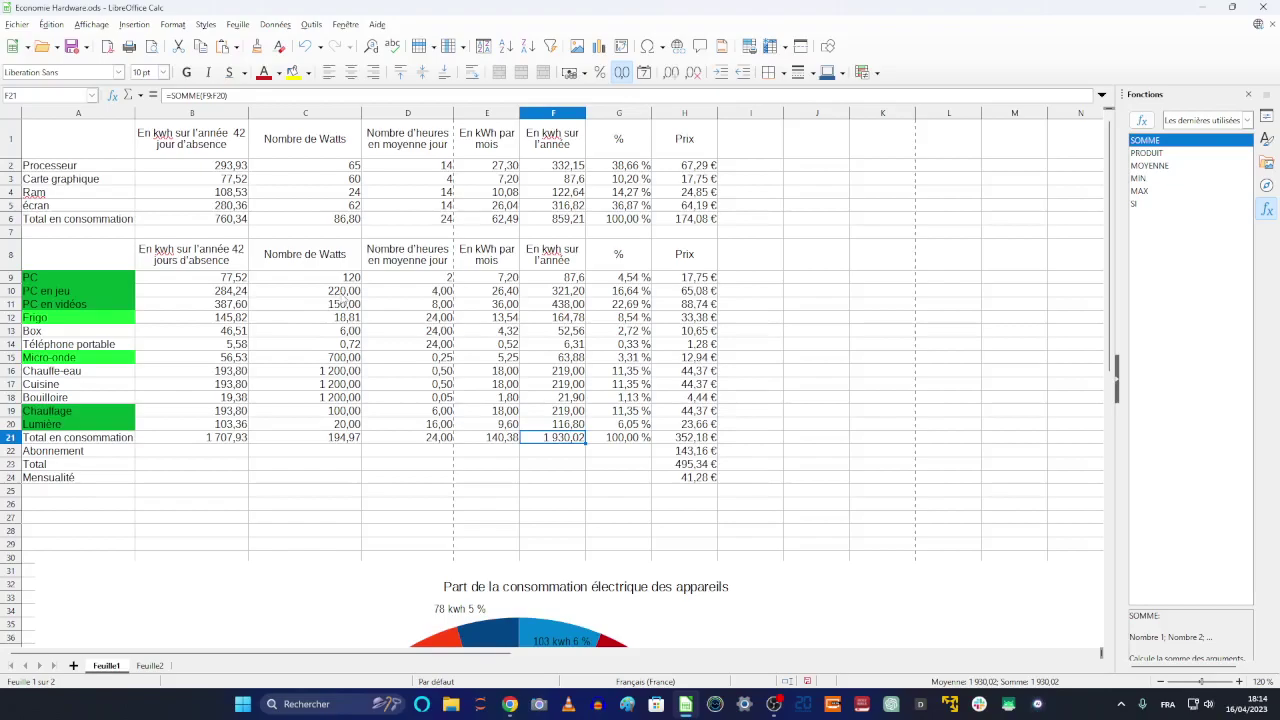
Try 420 watts for PC en jeu and check its share in the consumption pie chart
{"action": "left_click", "coordinate": [352, 292]}
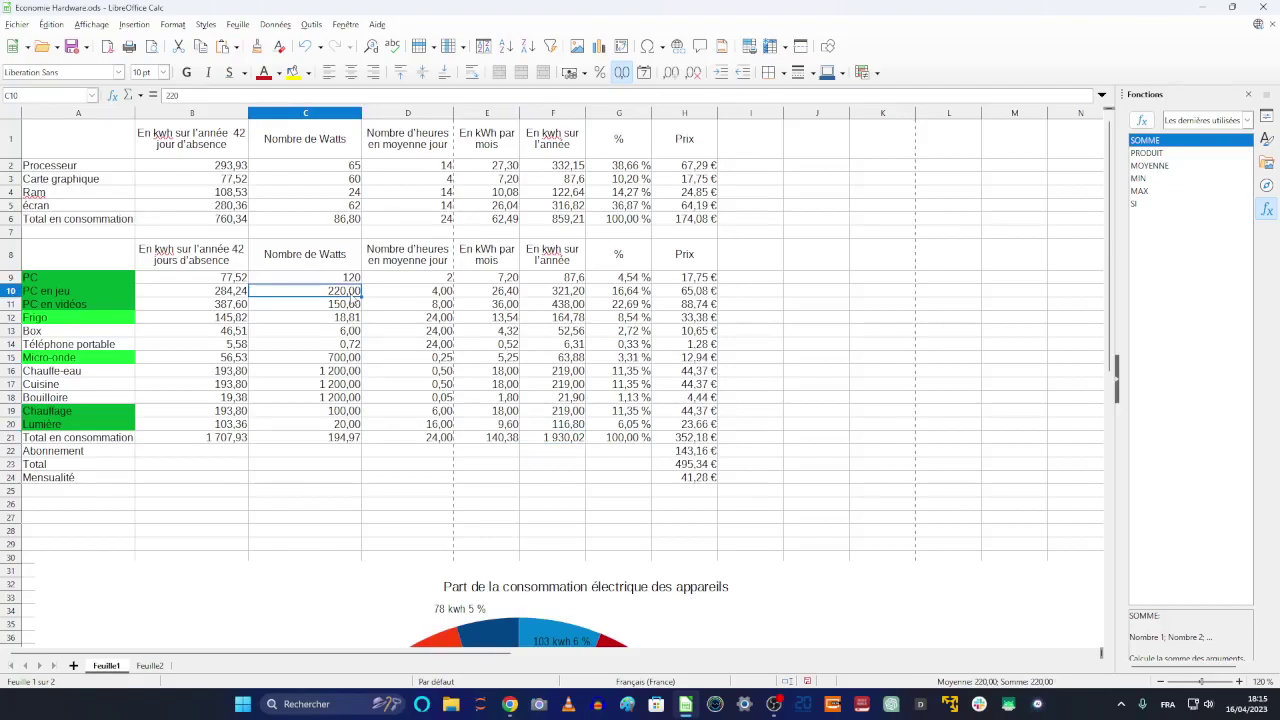
{"action": "type", "text": "420"}
{"action": "key", "text": "Return"}
{"action": "scroll", "coordinate": [548, 348], "scroll_direction": "down", "scroll_amount": 4}
{"action": "scroll", "coordinate": [555, 347], "scroll_direction": "down", "scroll_amount": 6}
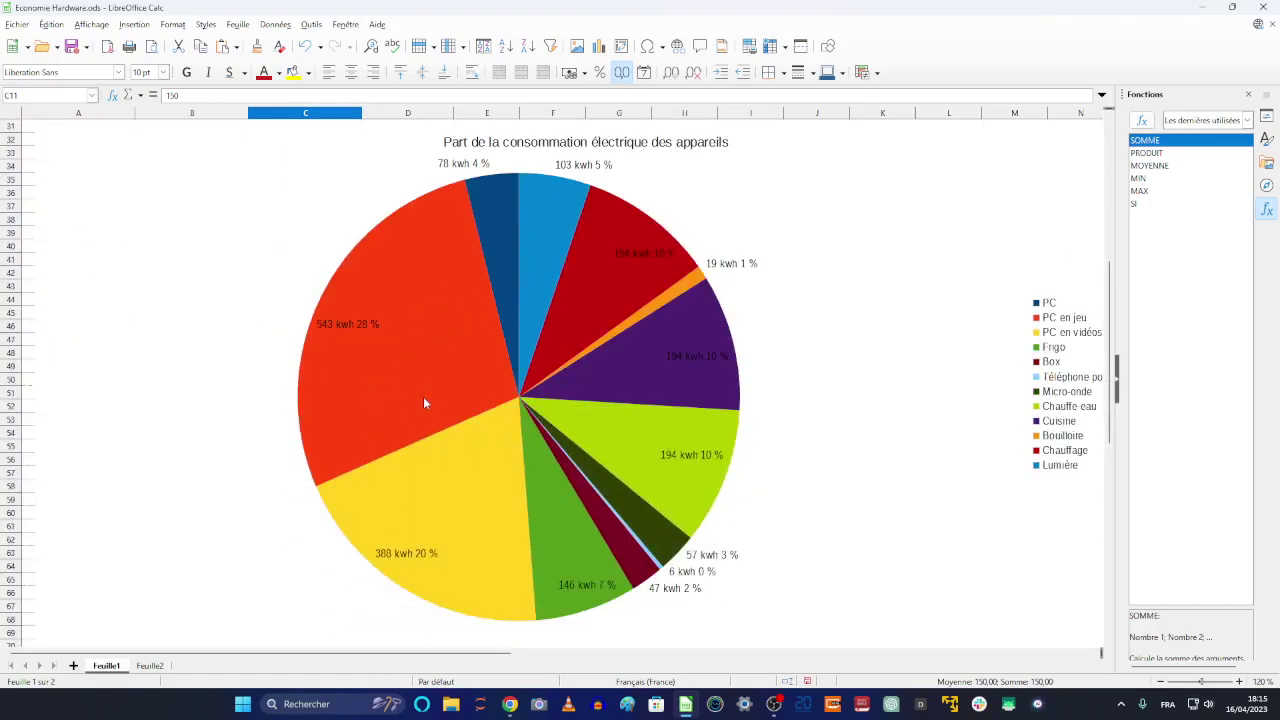
{"action": "scroll", "coordinate": [490, 368], "scroll_direction": "up", "scroll_amount": 9}
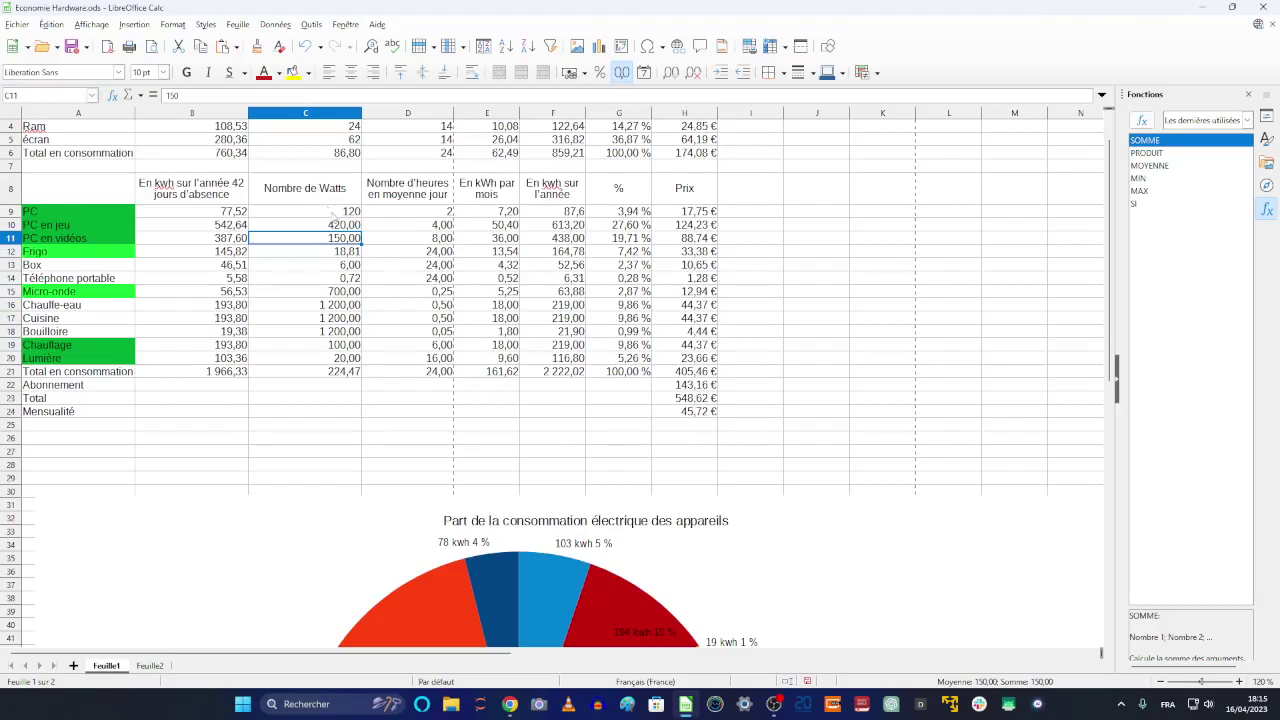
Set the PC en jeu watts back to 220 and review the appliance shares in the pie chart
{"action": "left_click", "coordinate": [335, 226]}
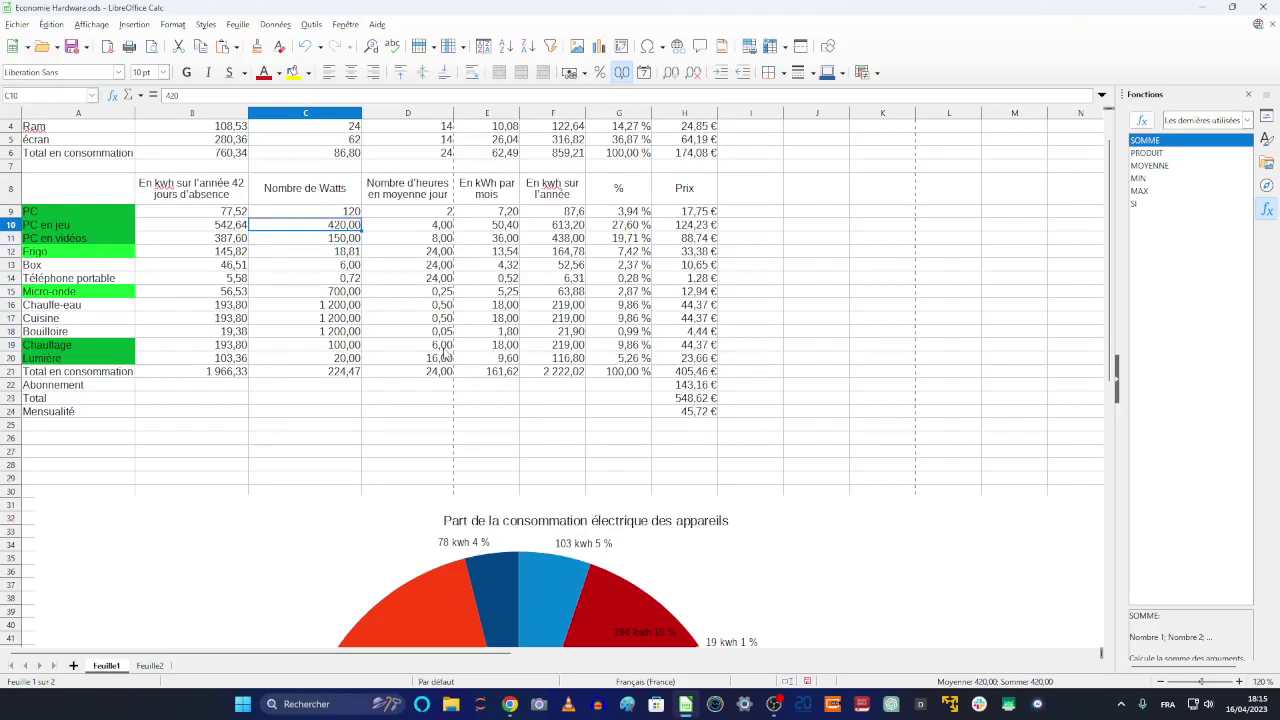
{"action": "type", "text": "220"}
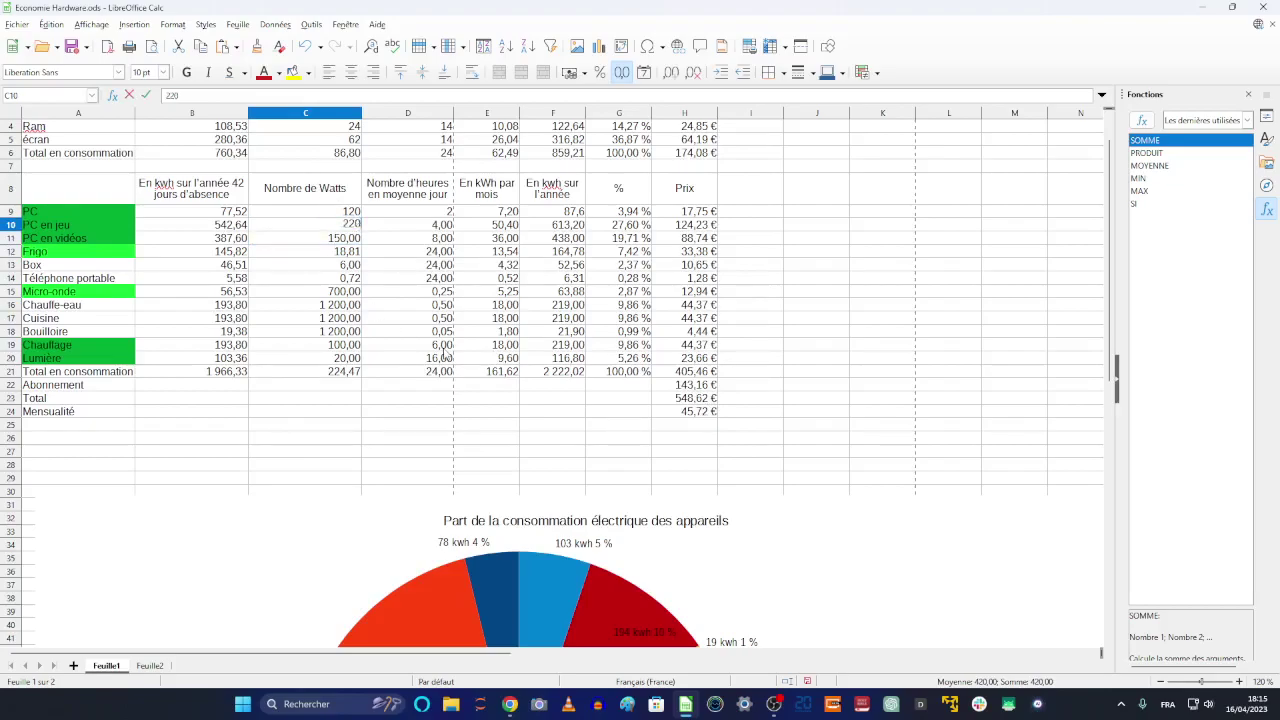
{"action": "key", "text": "Return"}
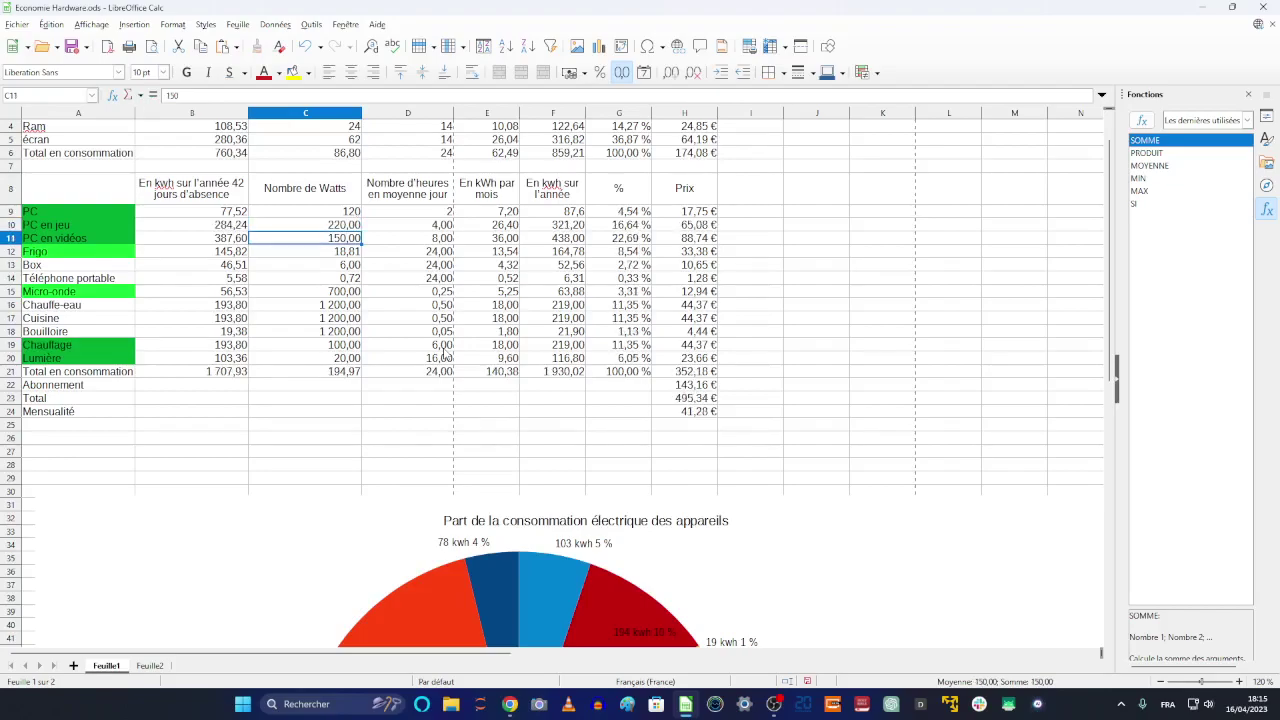
{"action": "scroll", "coordinate": [811, 565], "scroll_direction": "down", "scroll_amount": 7}
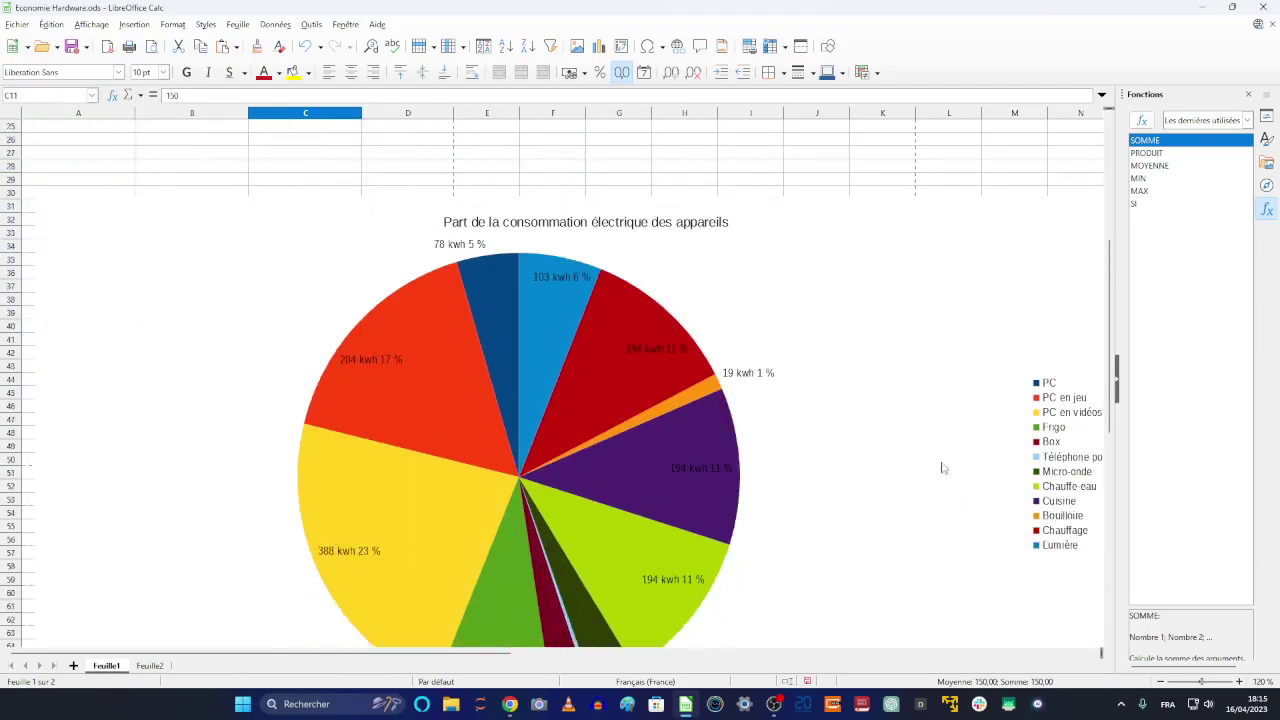
{"action": "scroll", "coordinate": [438, 397], "scroll_direction": "up", "scroll_amount": 7}
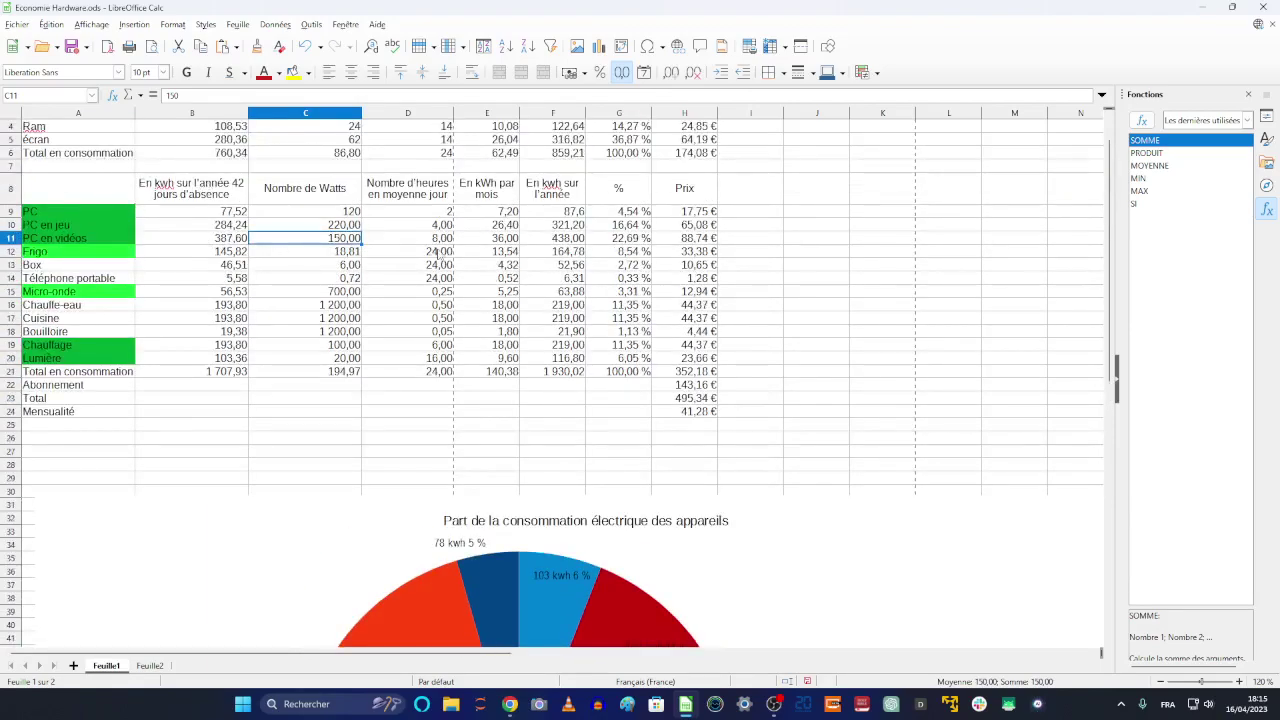
{"action": "scroll", "coordinate": [440, 300], "scroll_direction": "down", "scroll_amount": 8}
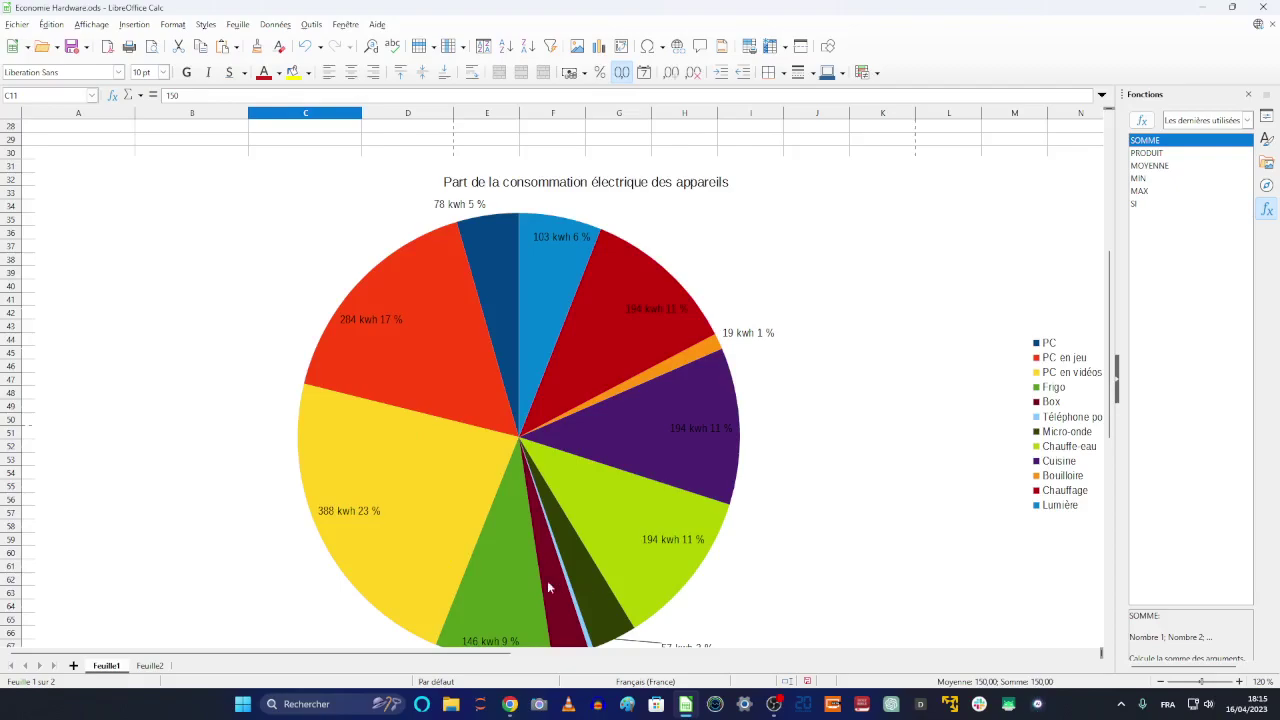
{"action": "scroll", "coordinate": [554, 580], "scroll_direction": "up", "scroll_amount": 8}
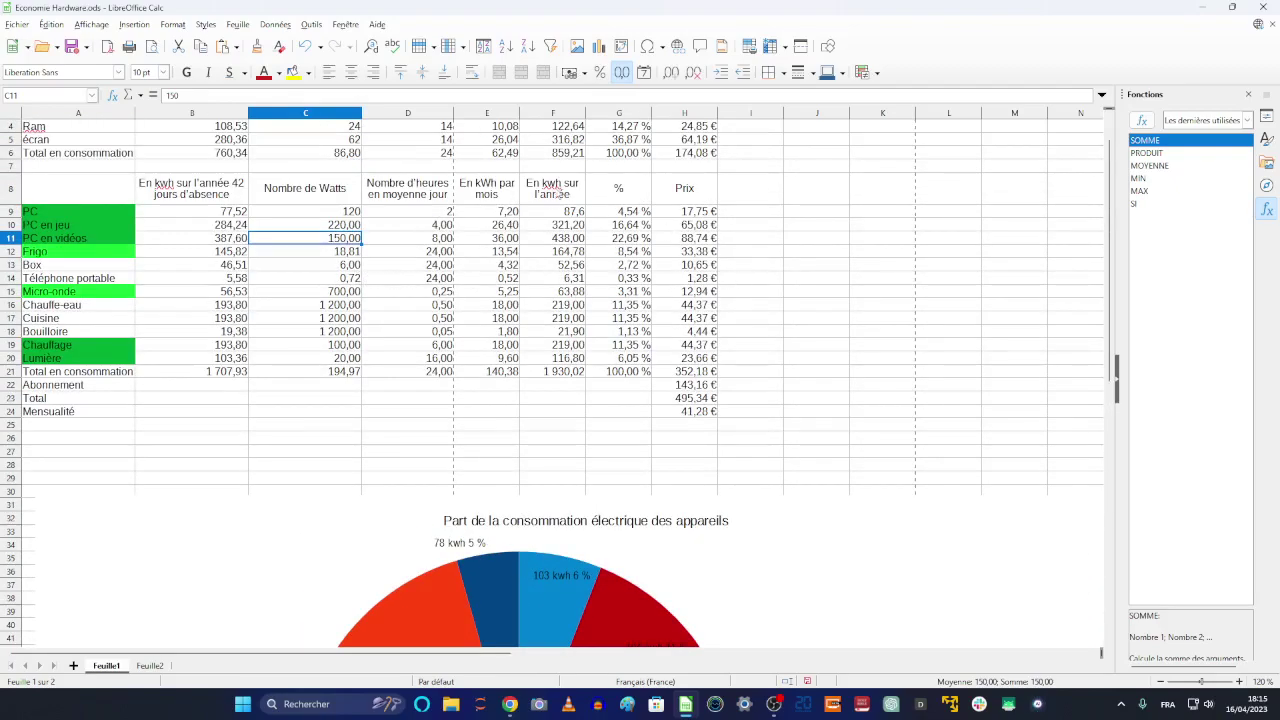
Examine the yearly kWh of the total and Frigo, plus the watts, daily hours and yearly kWh of PC en vidéos
{"action": "left_click", "coordinate": [575, 374]}
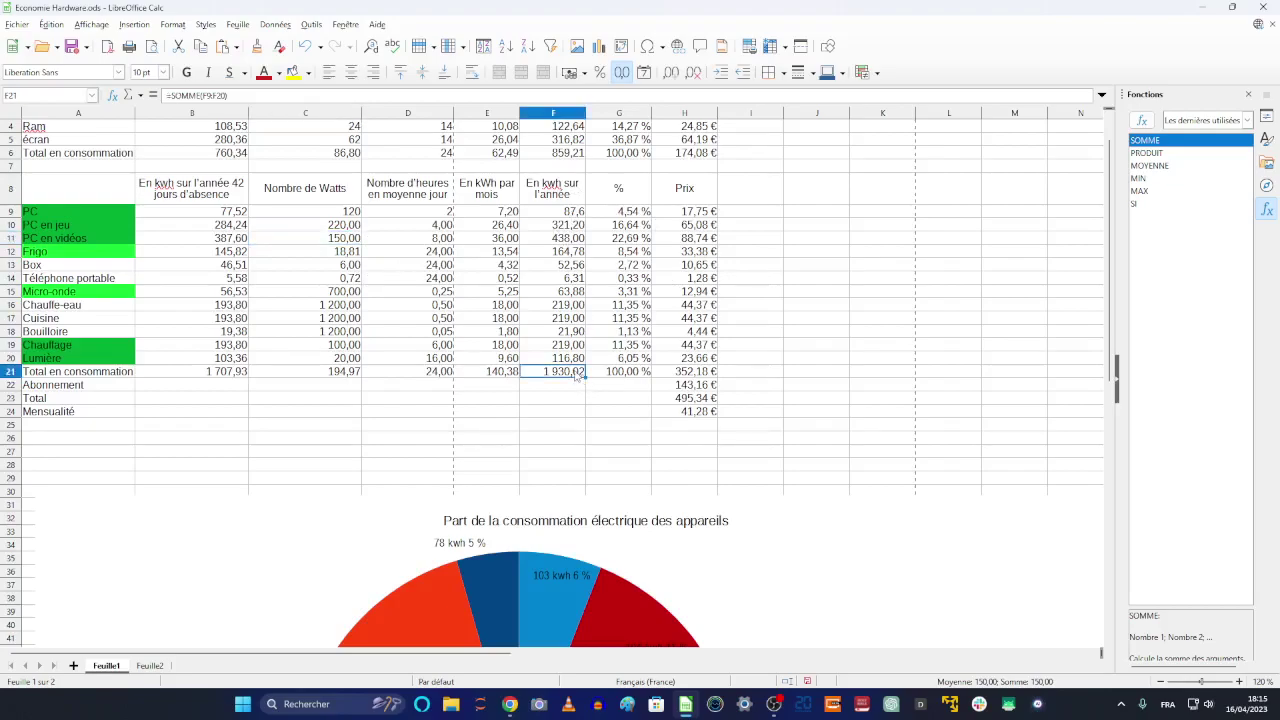
{"action": "left_click", "coordinate": [561, 256]}
{"action": "left_click", "coordinate": [330, 238]}
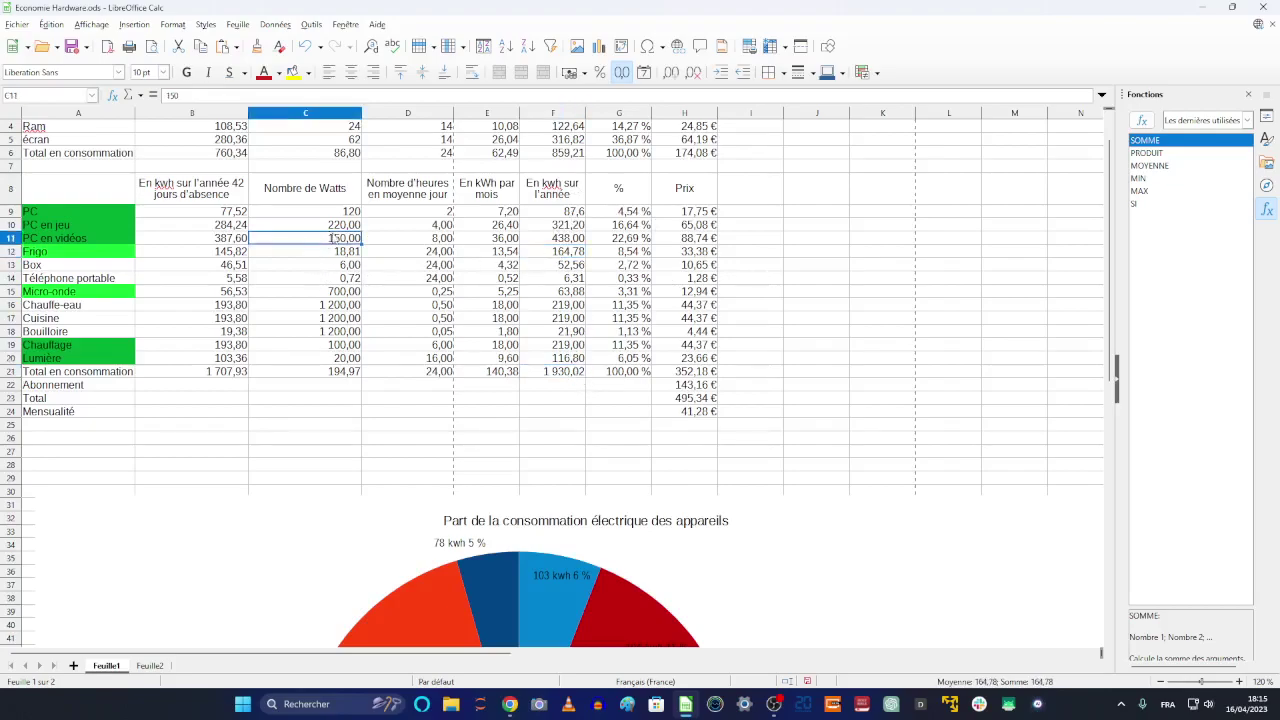
{"action": "left_click", "coordinate": [442, 243]}
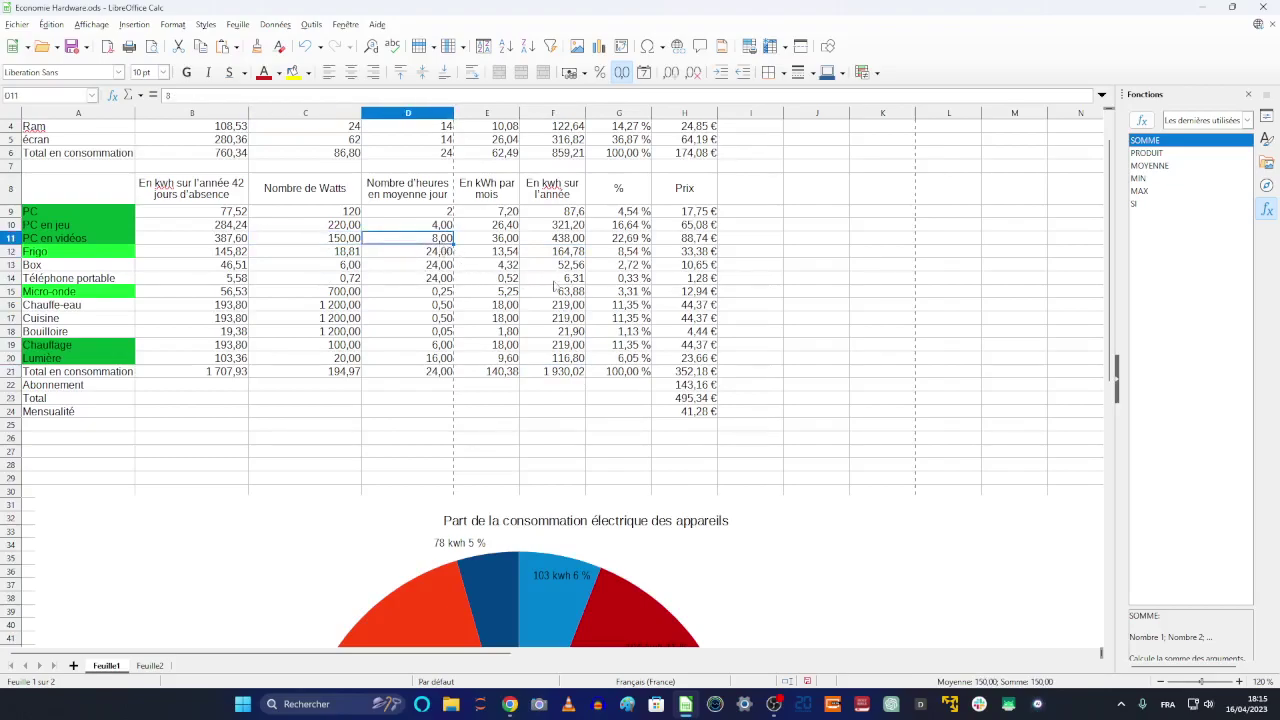
{"action": "left_click", "coordinate": [567, 238]}
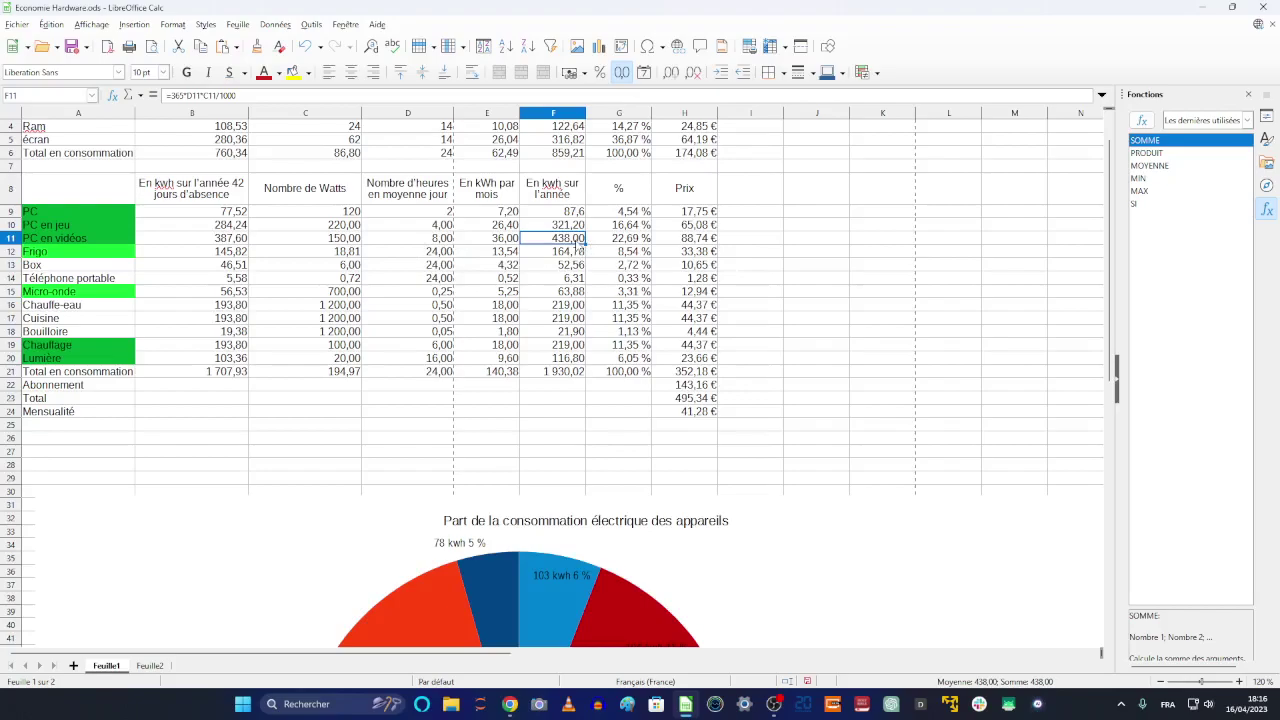
Compare the total yearly kWh with the column for 42 days of absence, examining the PC's formula there
{"action": "left_click", "coordinate": [567, 376]}
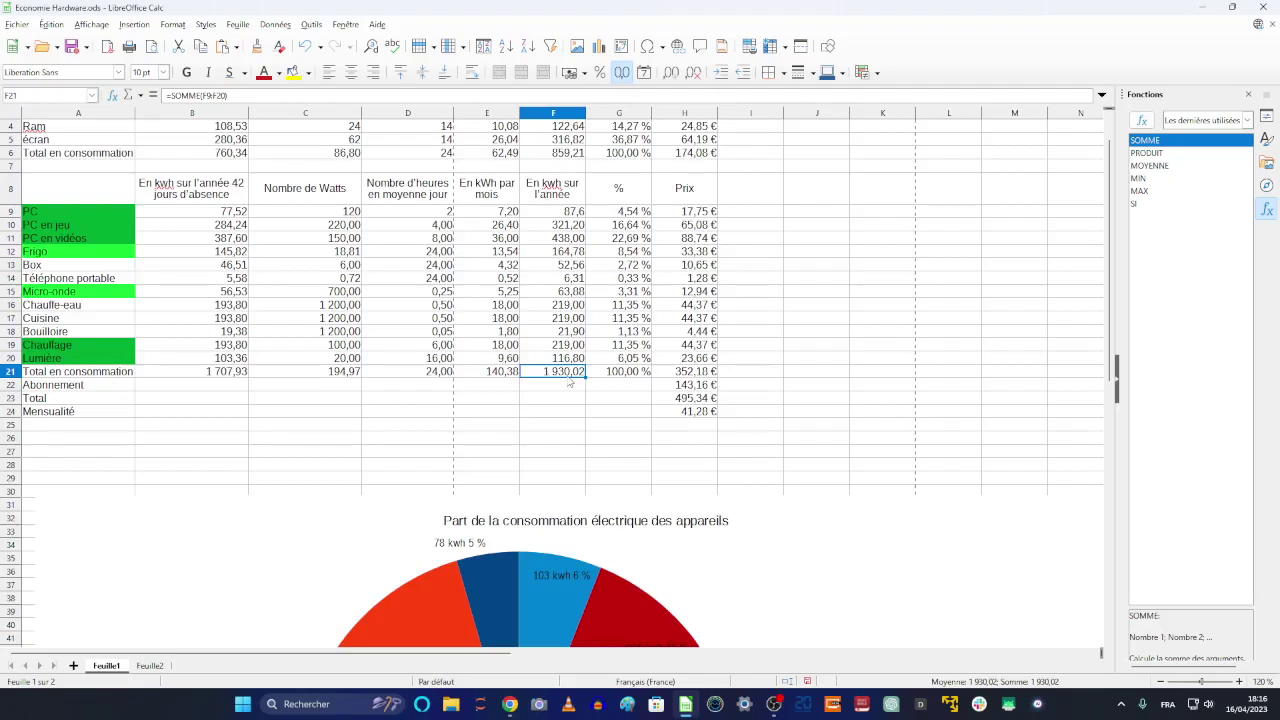
{"action": "left_click", "coordinate": [199, 200]}
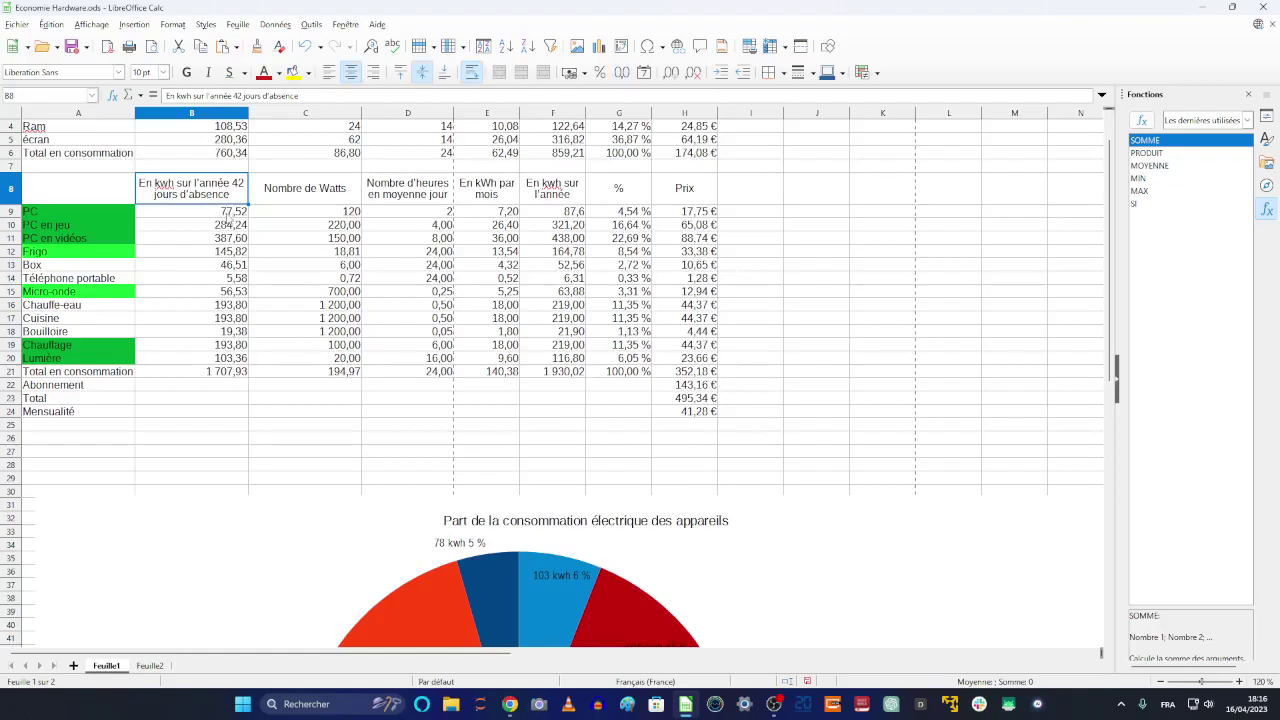
{"action": "left_click", "coordinate": [230, 212]}
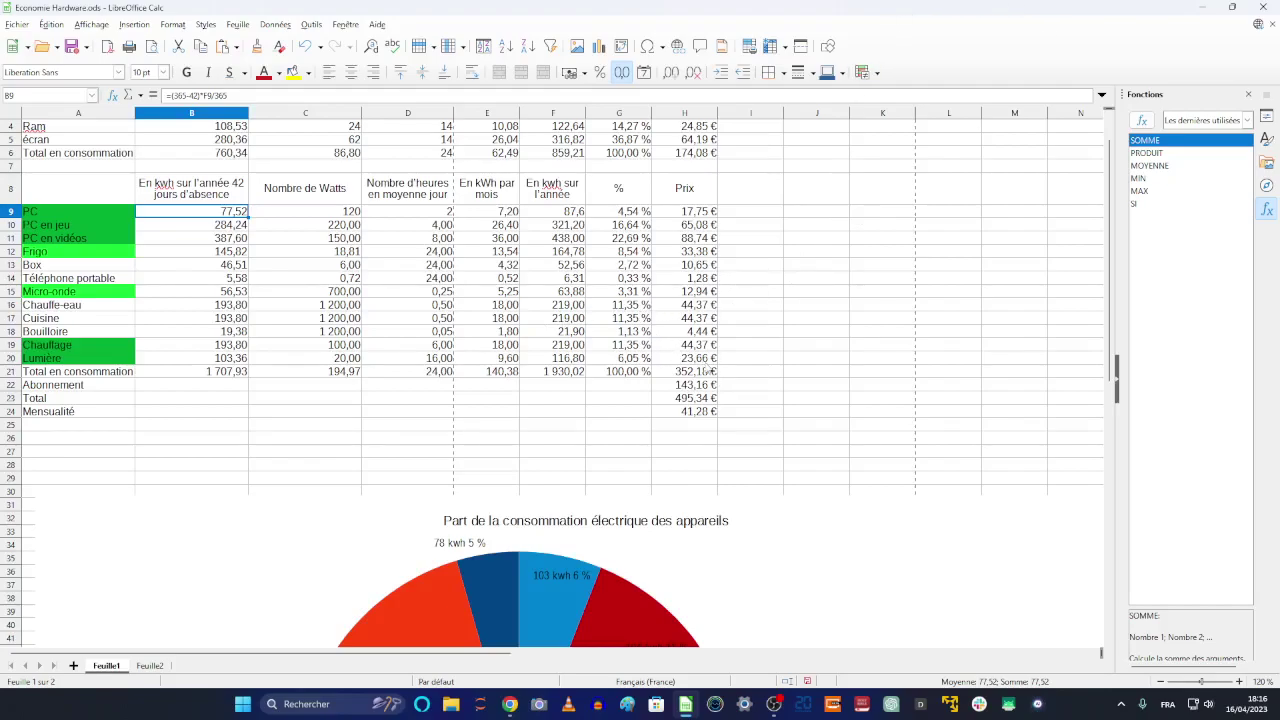
Compare the total kWh for the year with 42 days of absence against the yearly consumption on the TotalEnergies Ma conso page in Chrome
{"action": "left_click", "coordinate": [224, 376]}
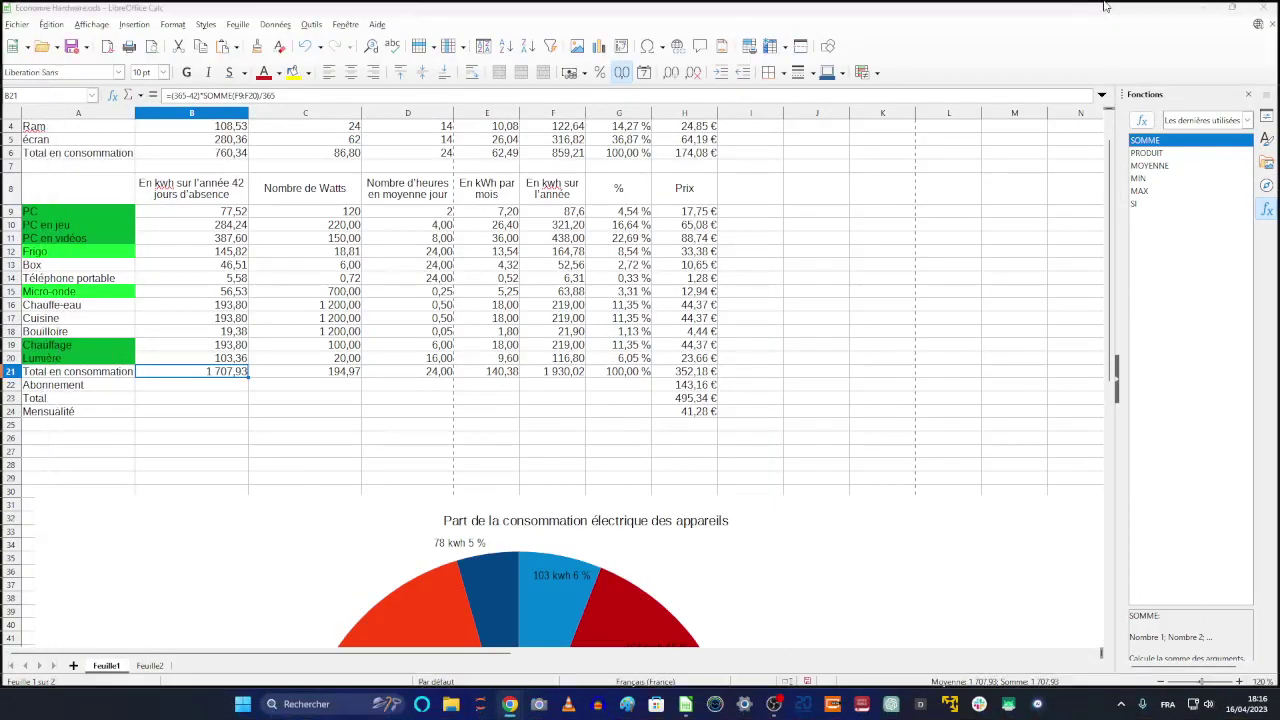
{"action": "left_click", "coordinate": [1214, 17]}
{"action": "scroll", "coordinate": [663, 410], "scroll_direction": "up", "scroll_amount": 1}
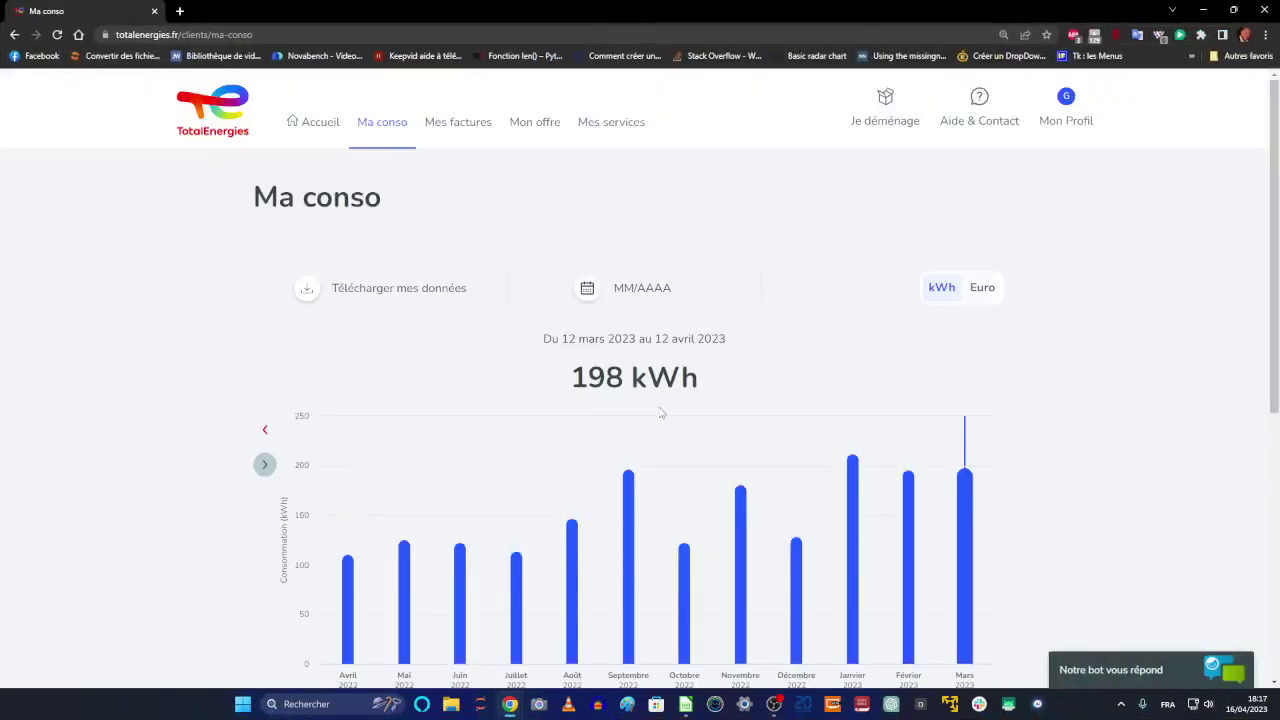
{"action": "scroll", "coordinate": [670, 300], "scroll_direction": "down", "scroll_amount": 2}
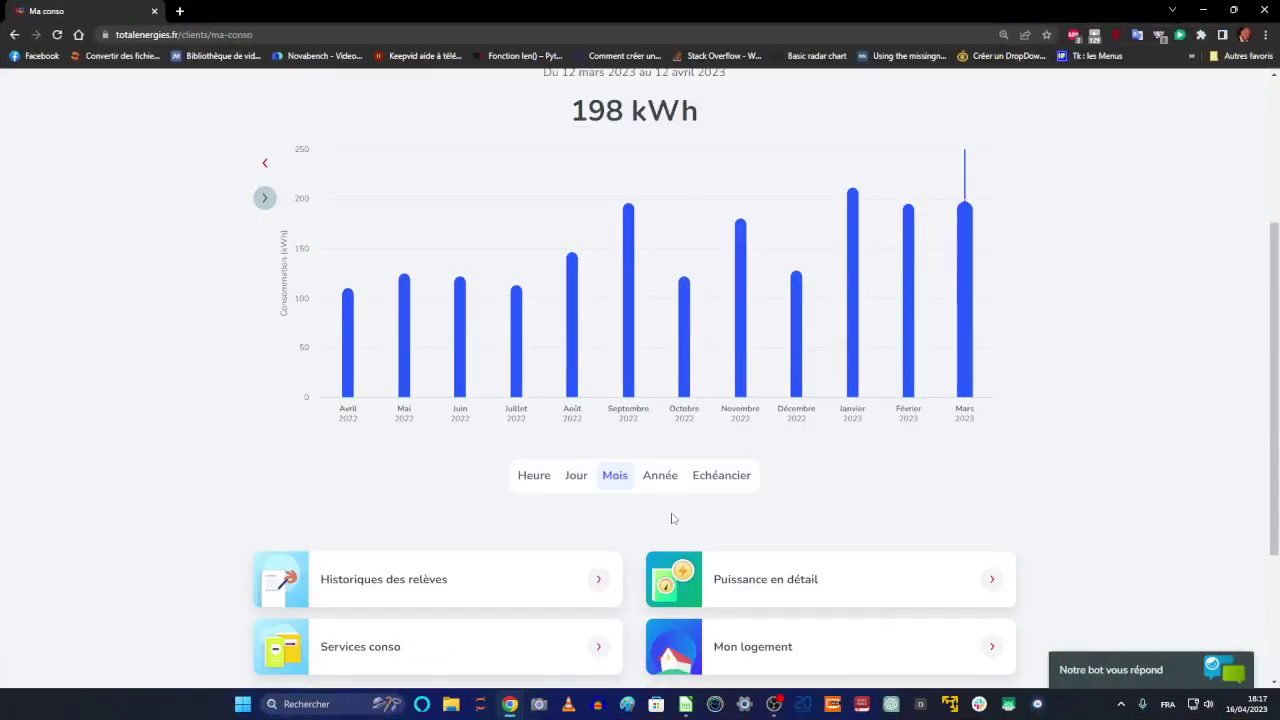
{"action": "left_click", "coordinate": [663, 480]}
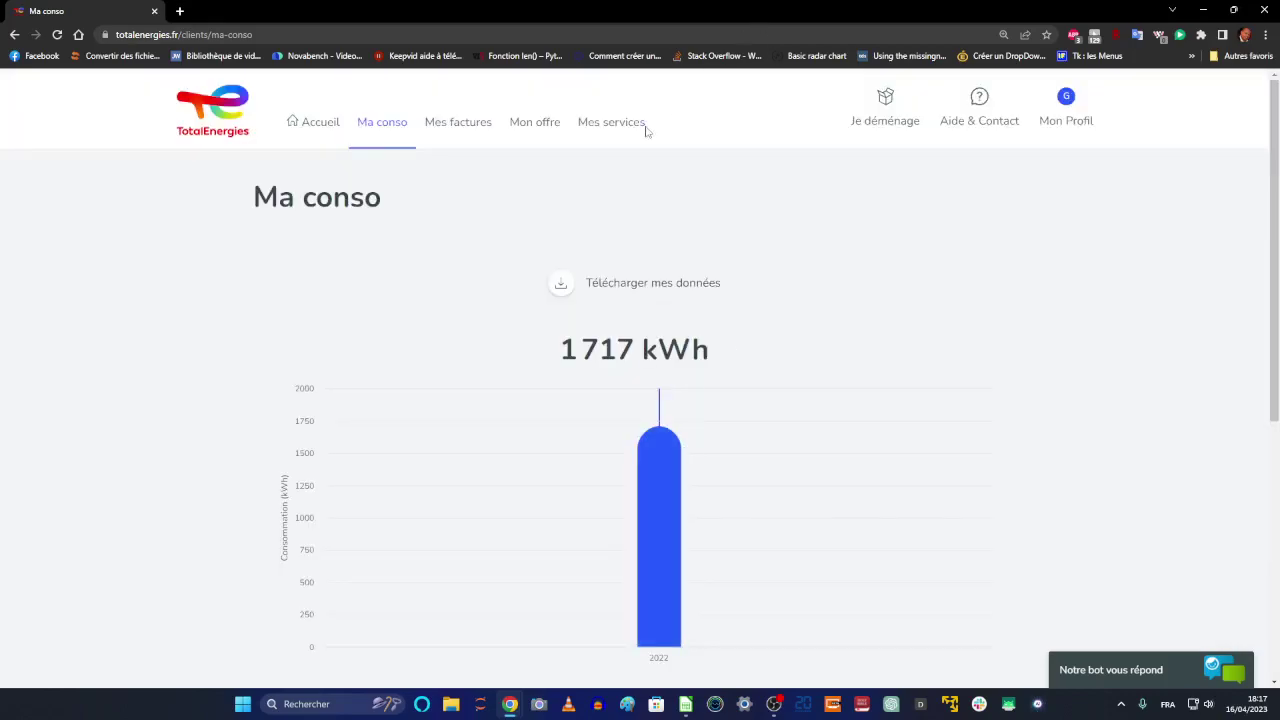
{"action": "key", "text": "alt+Tab"}
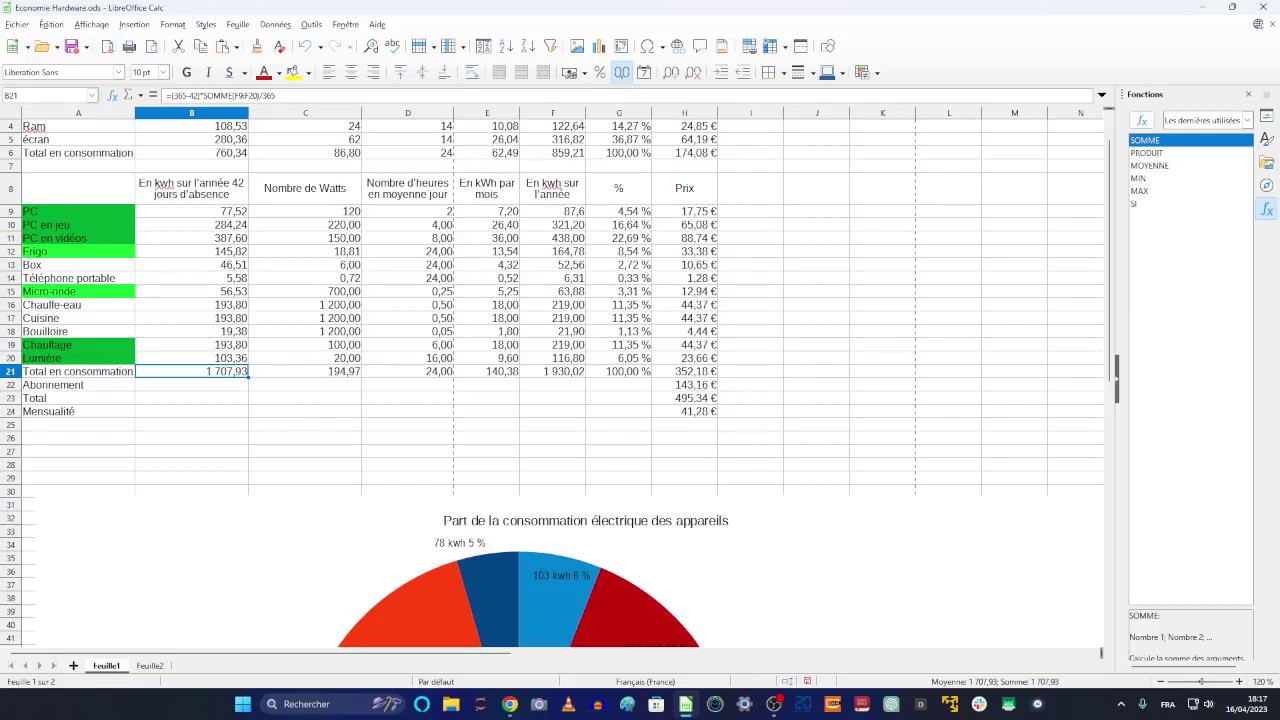
Check the supplier's tariff grid in Chrome, and examine the price formulas for total consumption, Abonnement and Total in LibreOffice Calc
{"action": "key", "text": "alt+Tab"}
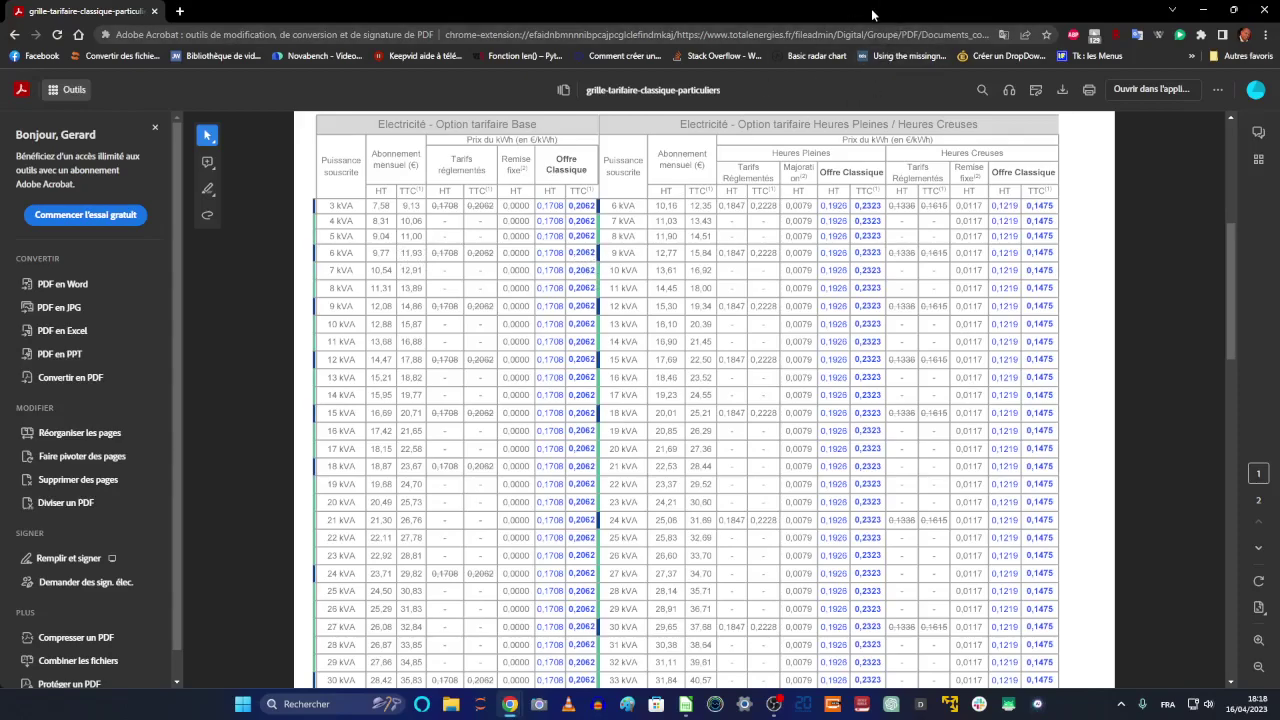
{"action": "left_click", "coordinate": [510, 704]}
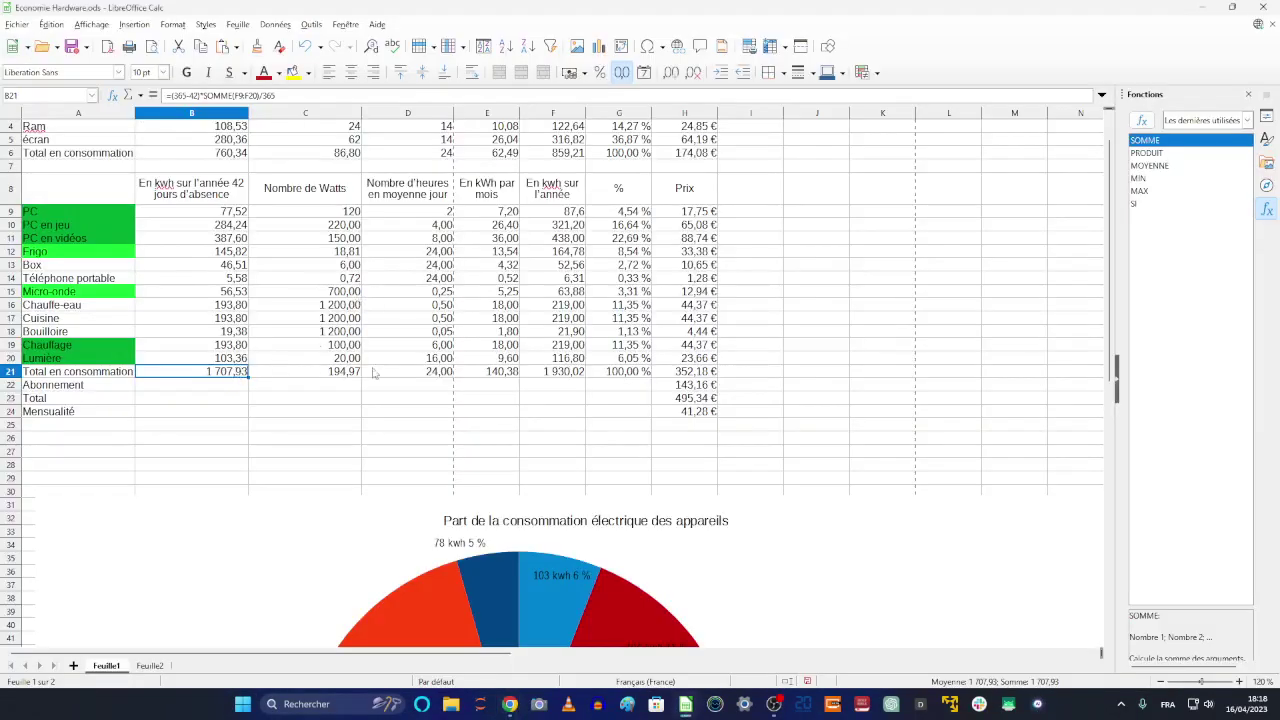
{"action": "left_click", "coordinate": [693, 373]}
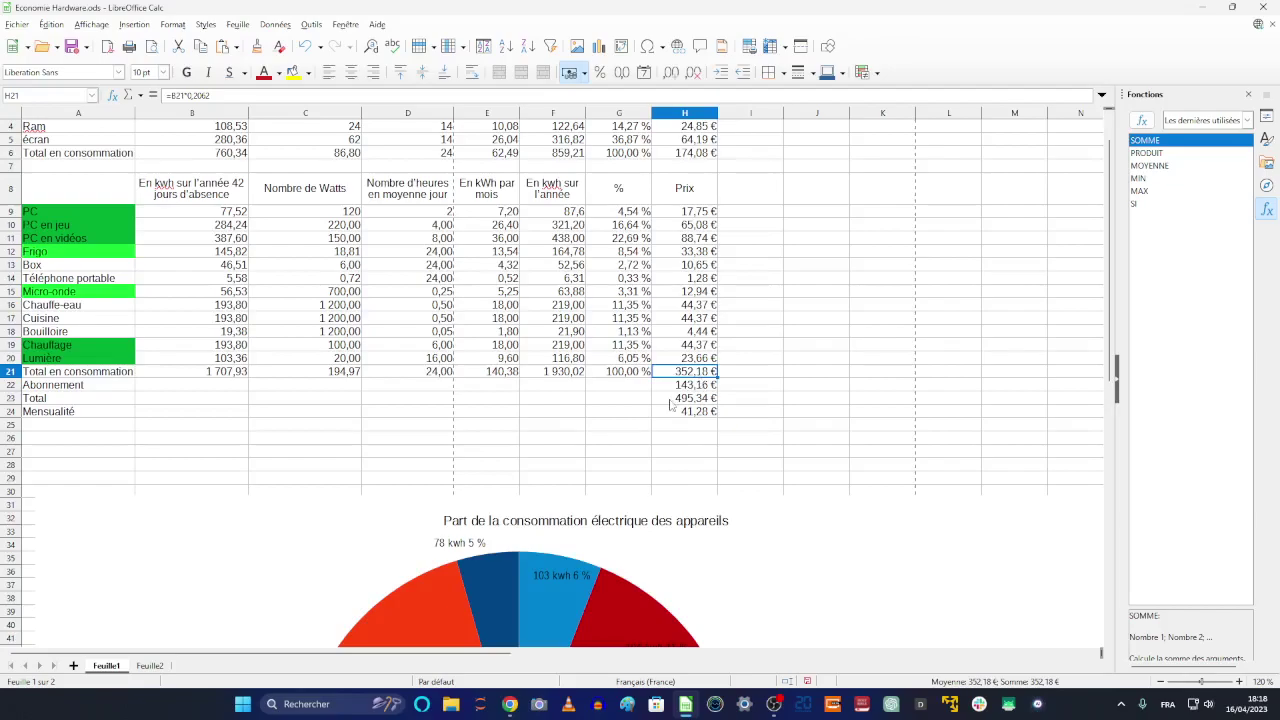
{"action": "left_click", "coordinate": [700, 388]}
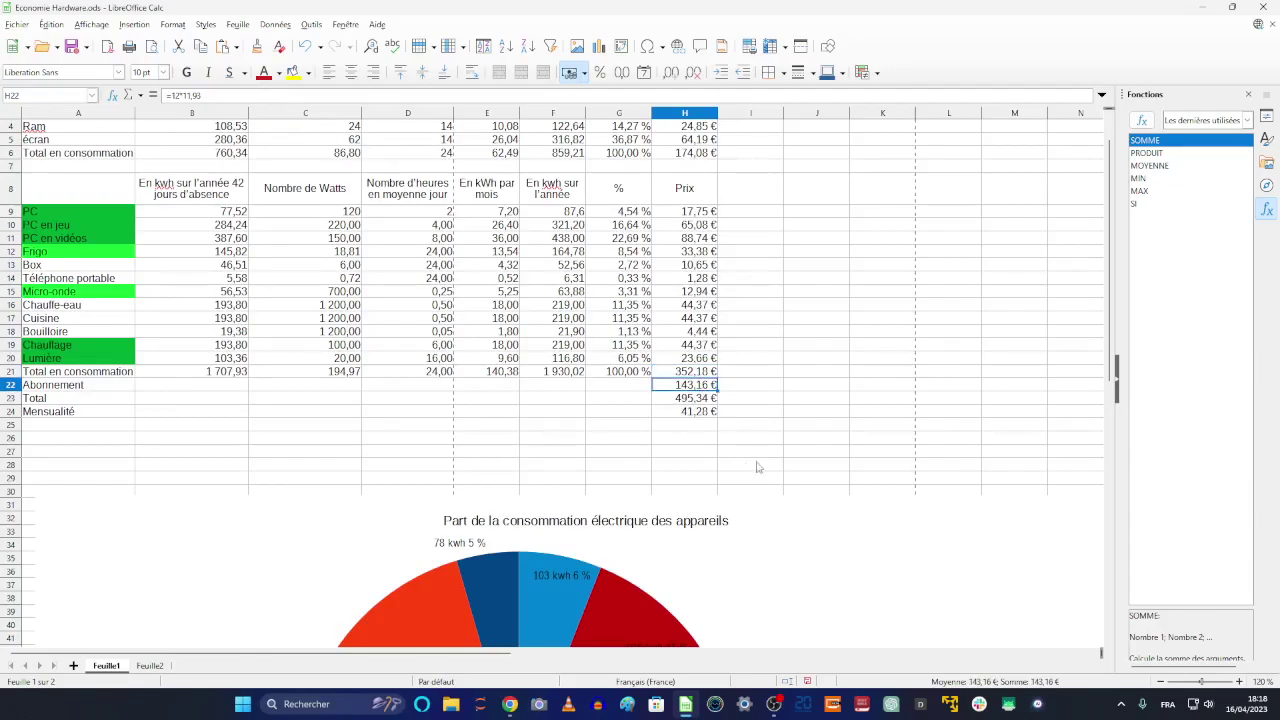
{"action": "key", "text": "Down"}
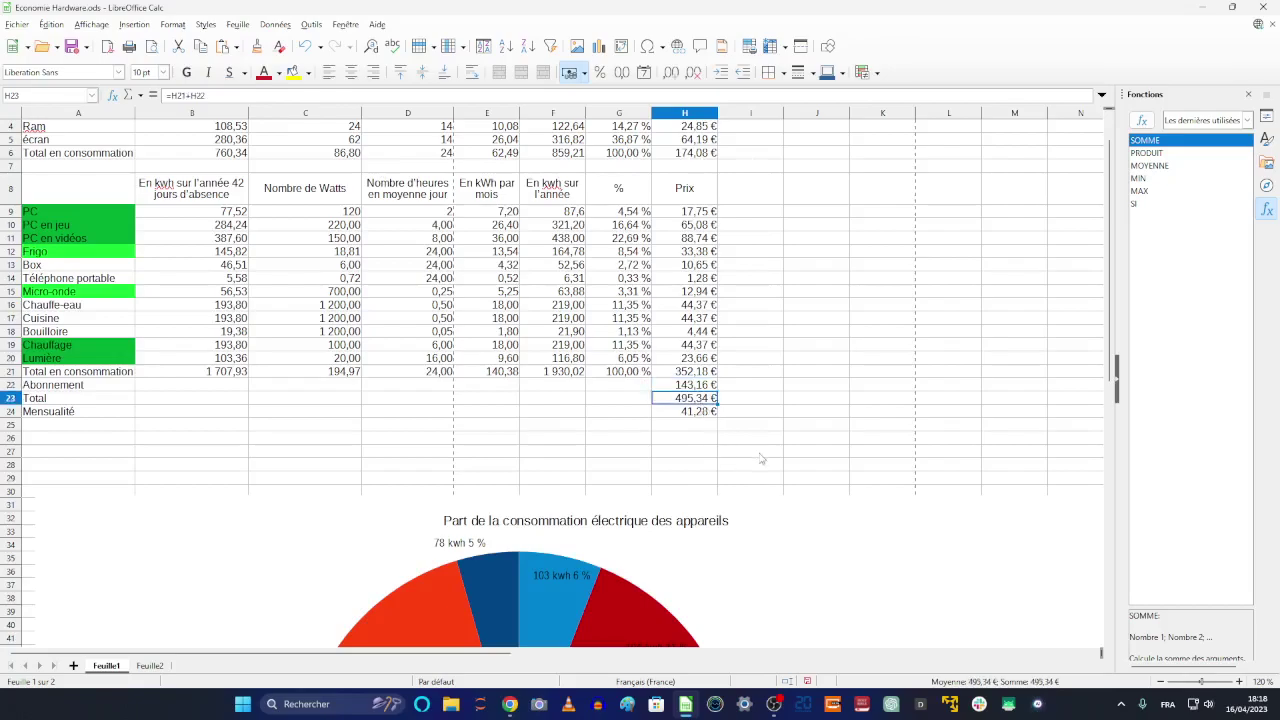
Change the Mensualité price formula to =H23/11
{"action": "left_click", "coordinate": [706, 412]}
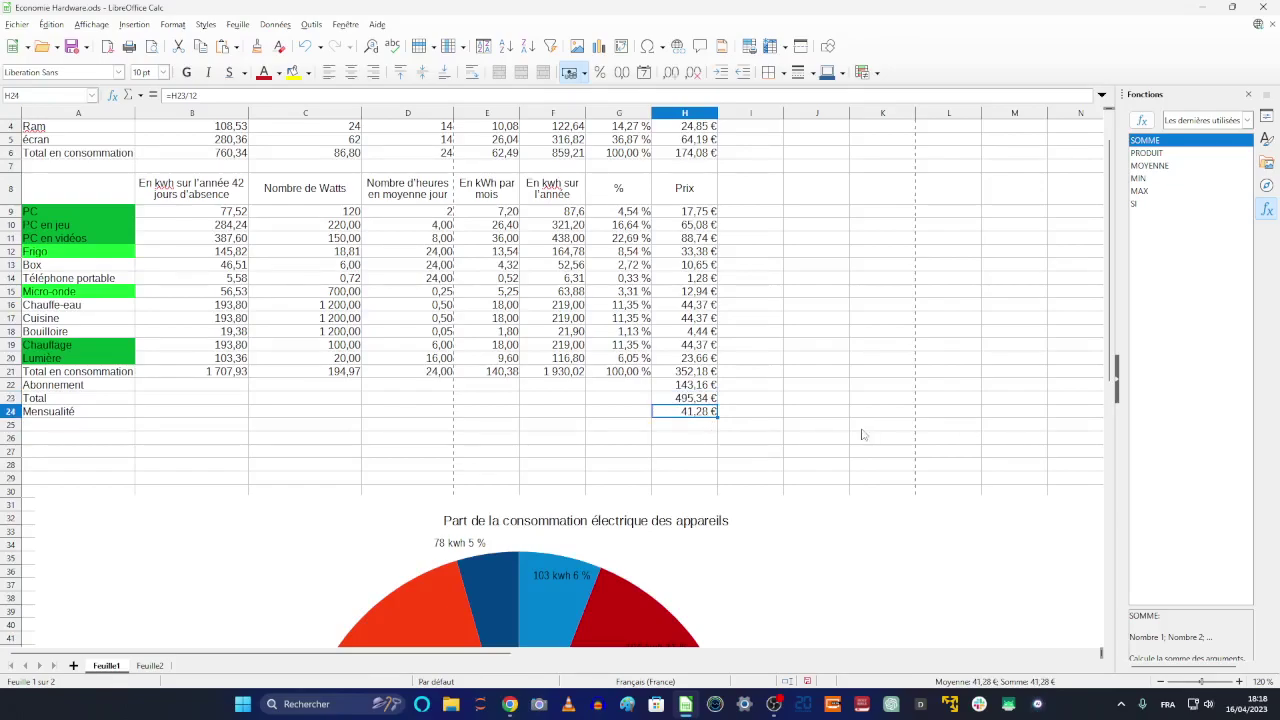
{"action": "left_click", "coordinate": [680, 94]}
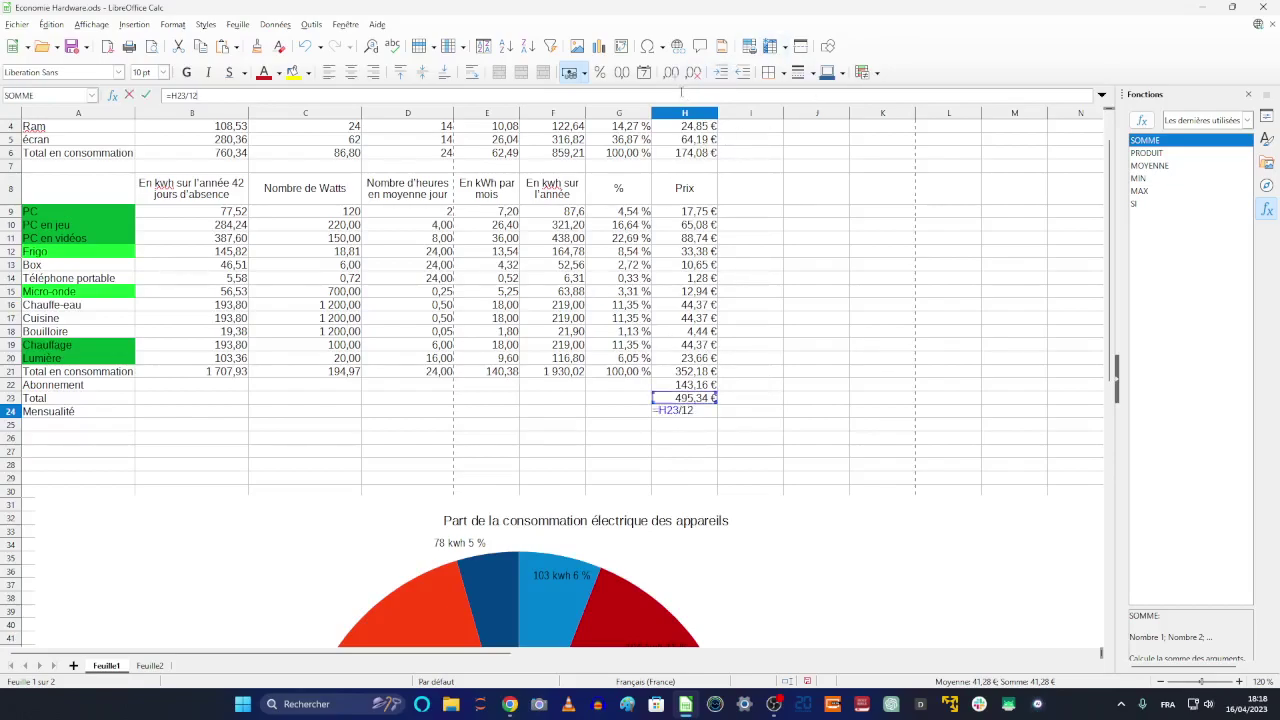
{"action": "key", "text": "BackSpace"}
{"action": "type", "text": "1"}
{"action": "key", "text": "Return"}
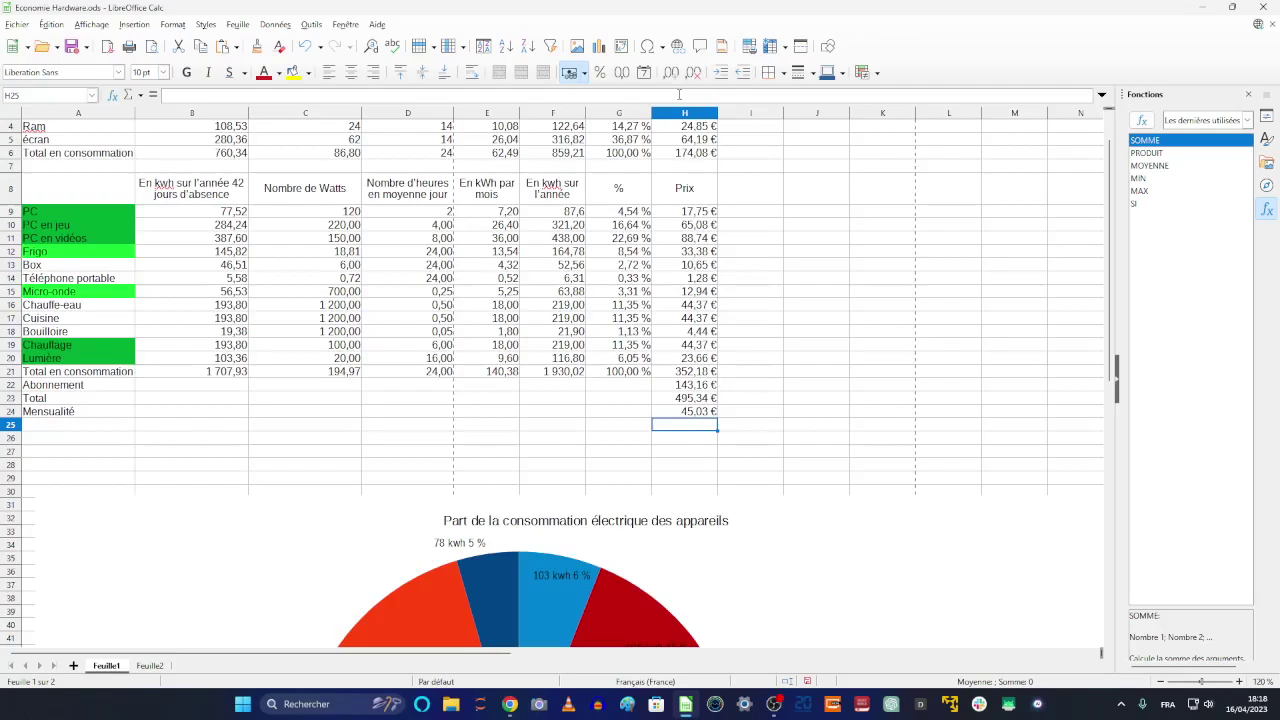
Switch to the TotalEnergies site in Chrome and review the payment schedule, recent invoices and billing mode on the Mes factures page
{"action": "left_click", "coordinate": [510, 704]}
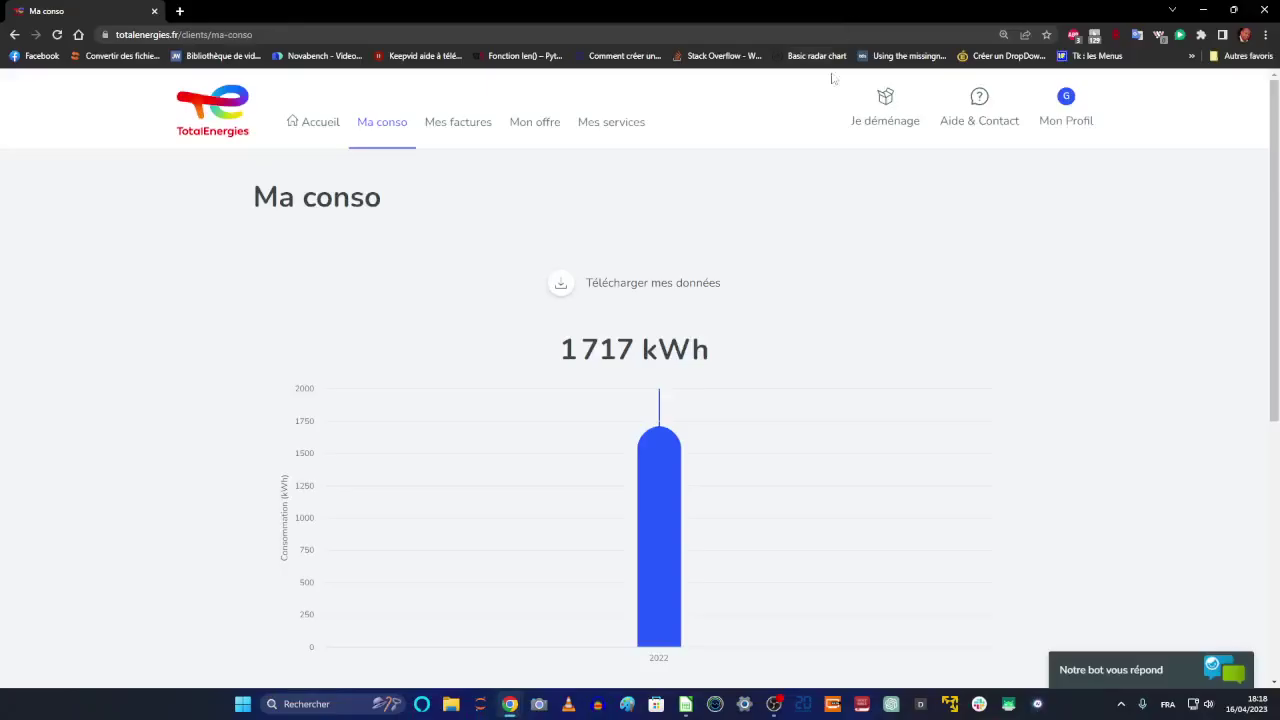
{"action": "left_click", "coordinate": [465, 122]}
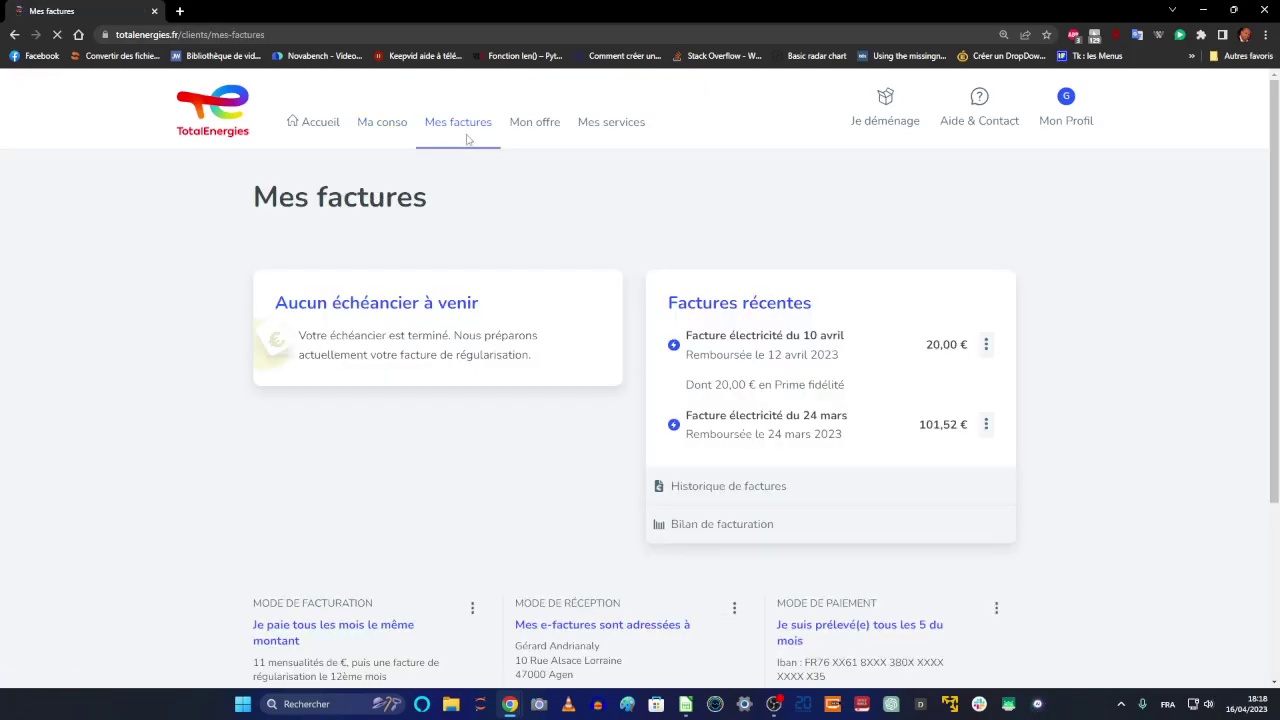
{"action": "scroll", "coordinate": [489, 237], "scroll_direction": "down", "scroll_amount": 2}
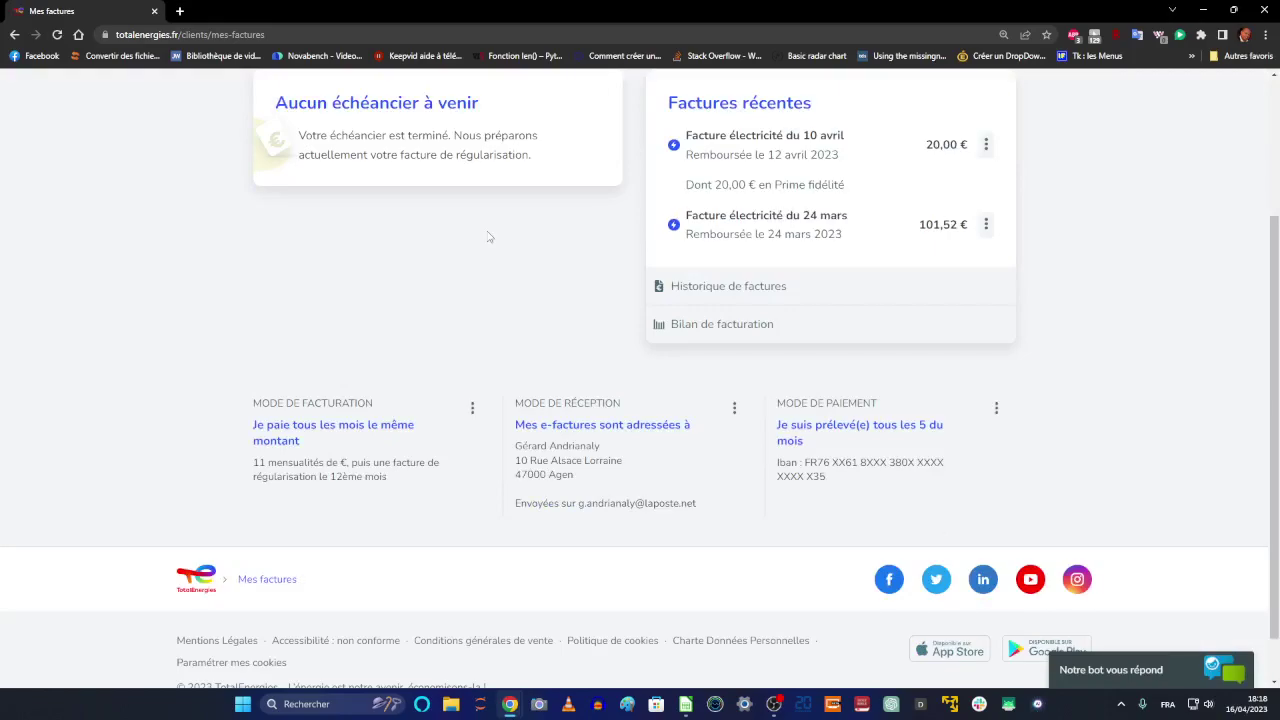
{"action": "scroll", "coordinate": [489, 237], "scroll_direction": "up", "scroll_amount": 1}
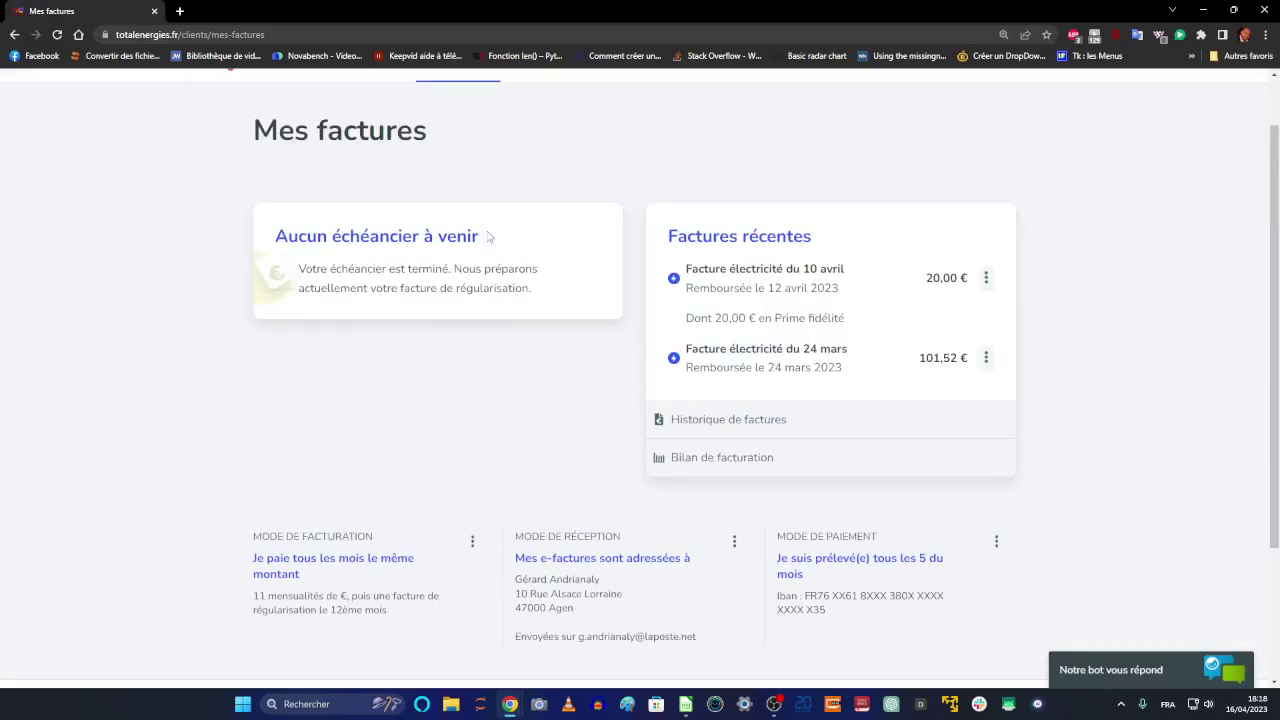
{"action": "scroll", "coordinate": [489, 237], "scroll_direction": "up", "scroll_amount": 1}
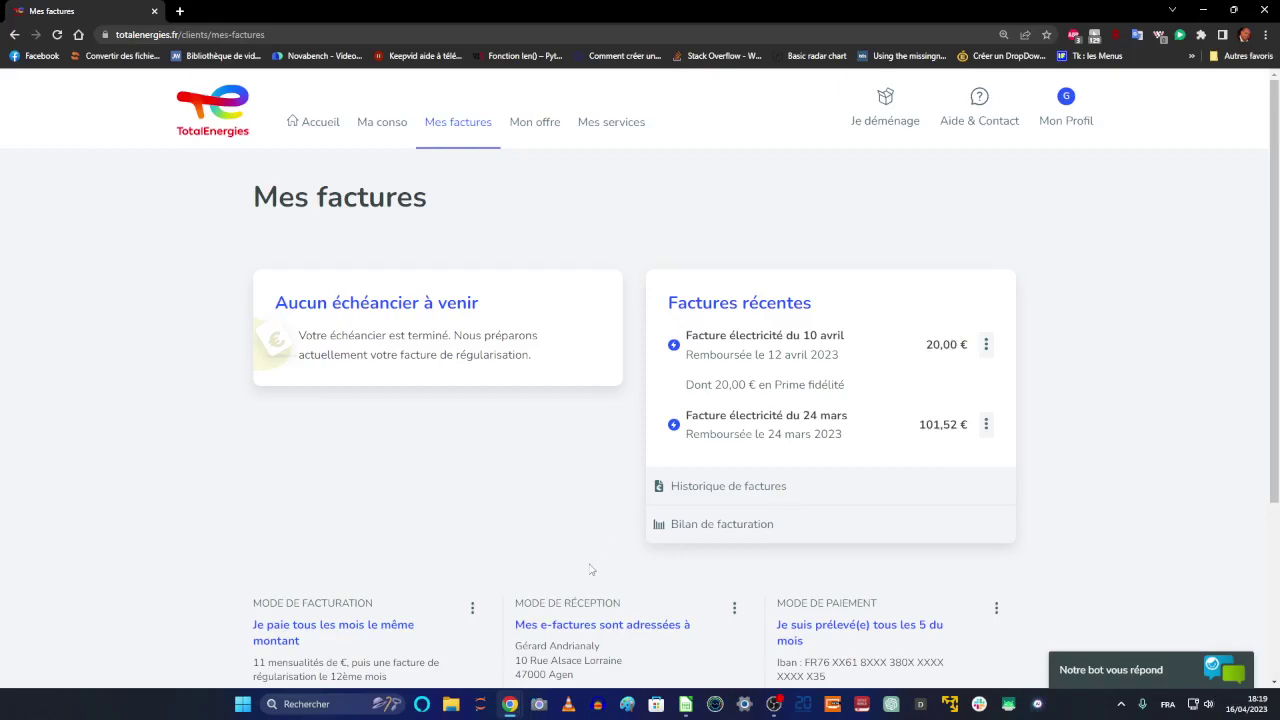
Switch back to LibreOffice Calc and sum the yearly kWh of the three PC rows in B24 with =SOMME(B9:B11)
{"action": "key", "text": "alt+Tab"}
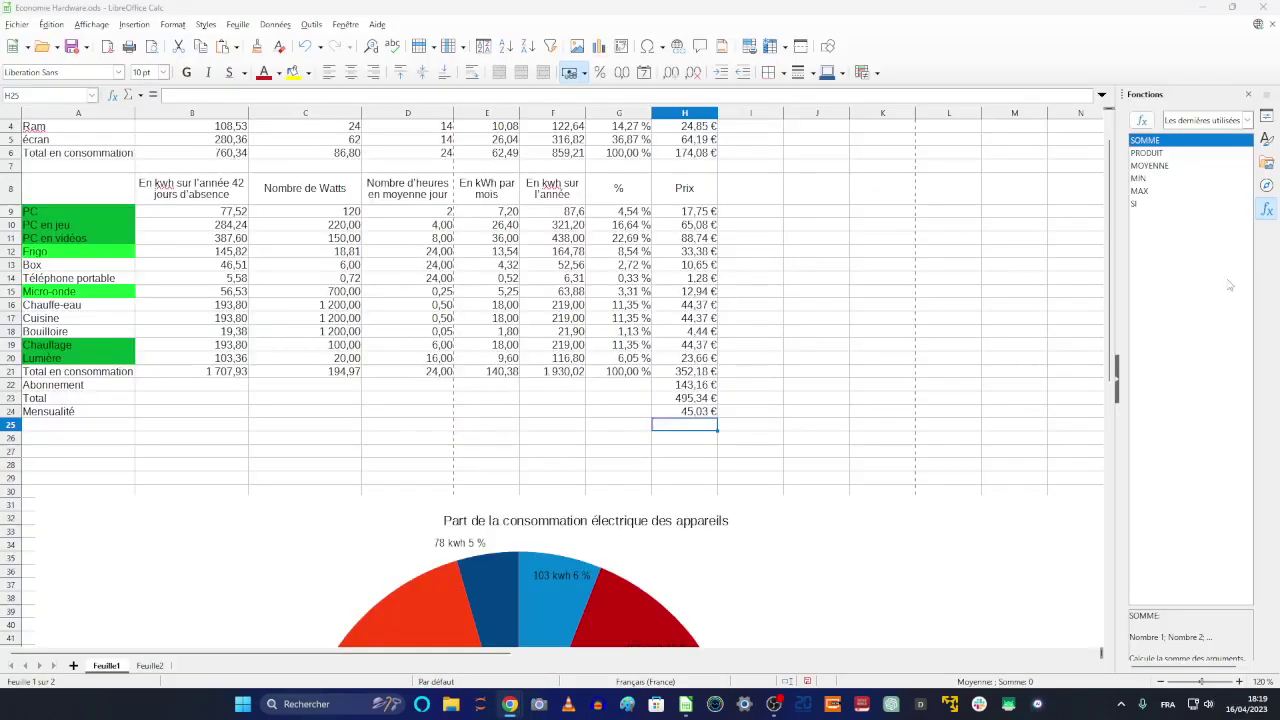
{"action": "scroll", "coordinate": [716, 386], "scroll_direction": "up", "scroll_amount": 1}
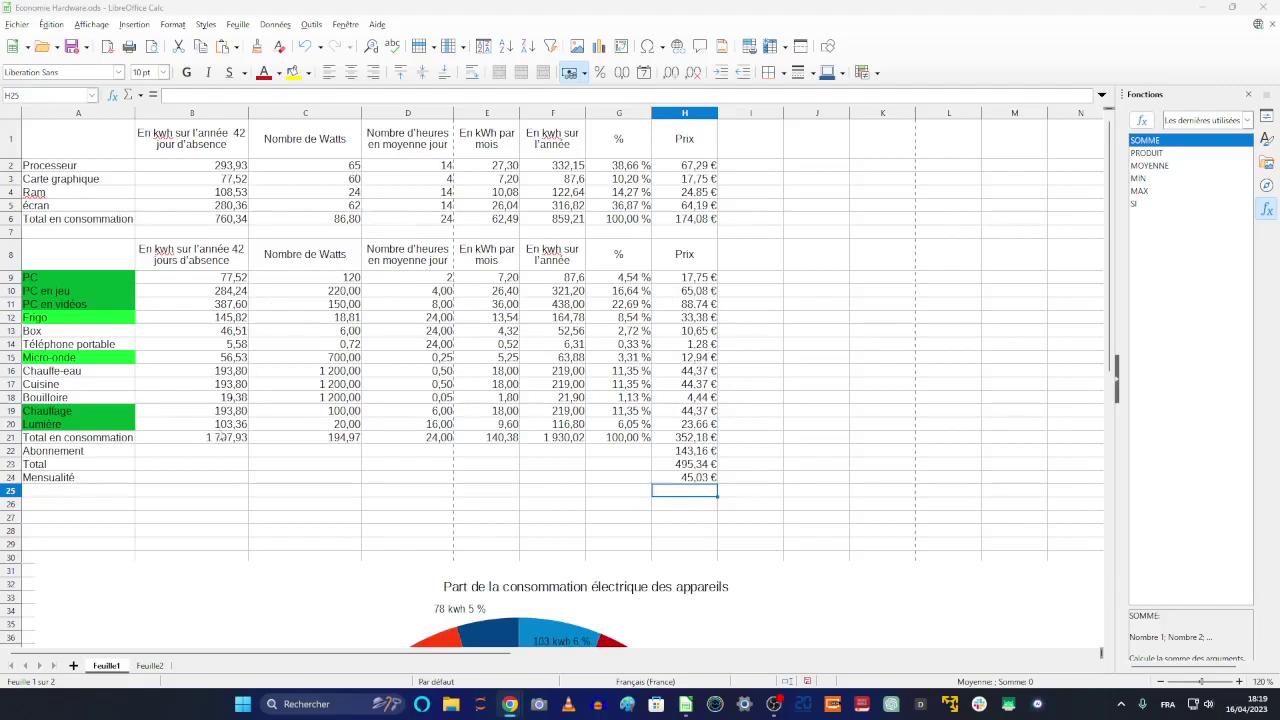
{"action": "left_click", "coordinate": [210, 477]}
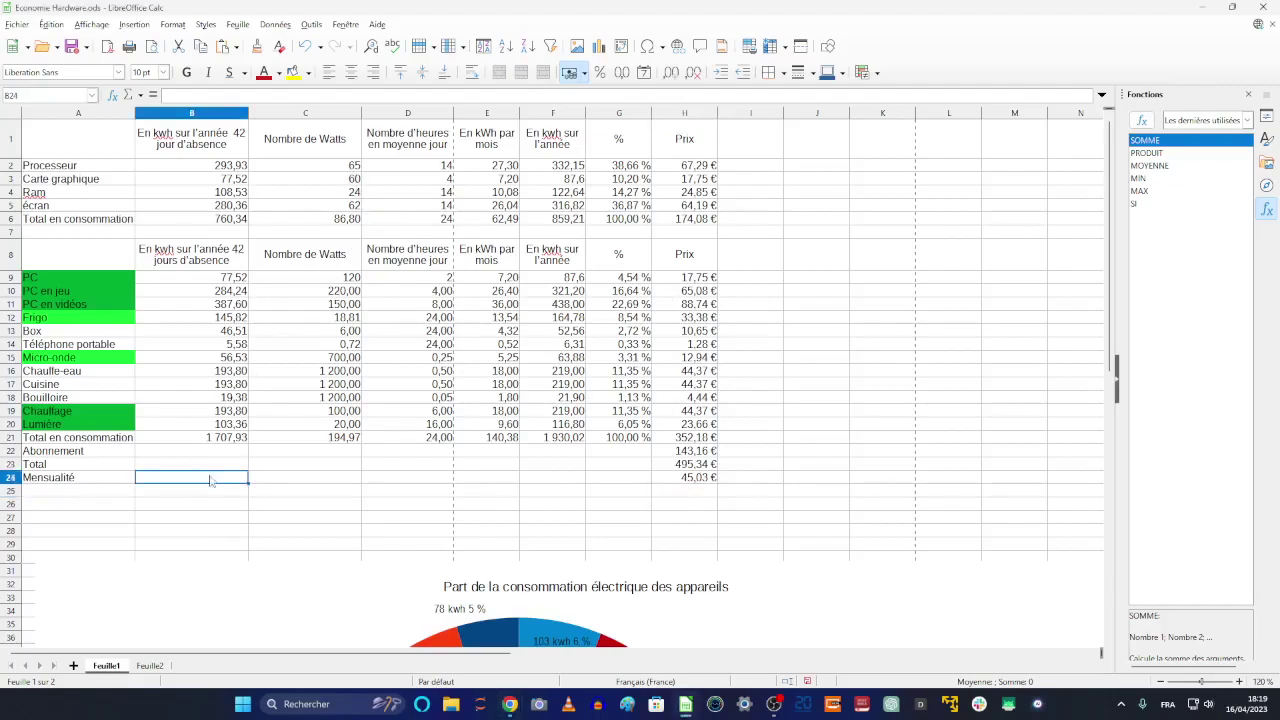
{"action": "type", "text": "=somme"}
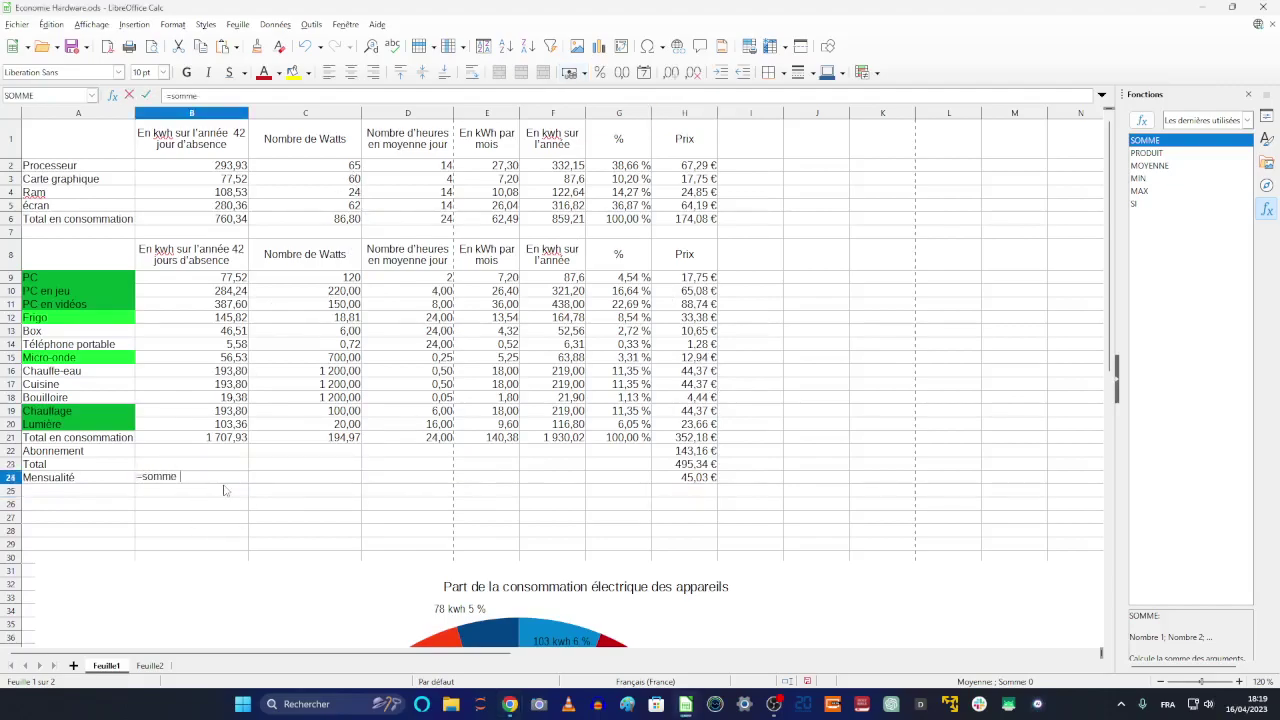
{"action": "type", "text": "("}
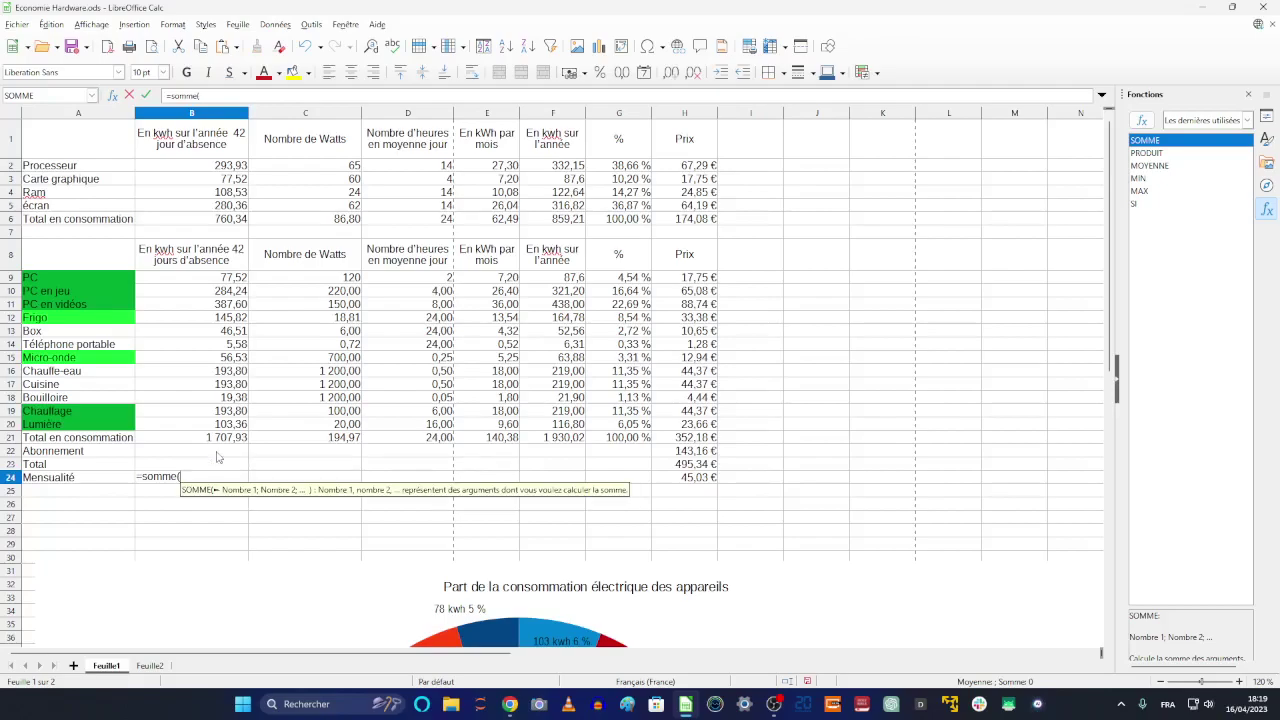
{"action": "left_click_drag", "start_coordinate": [242, 277], "coordinate": [240, 316]}
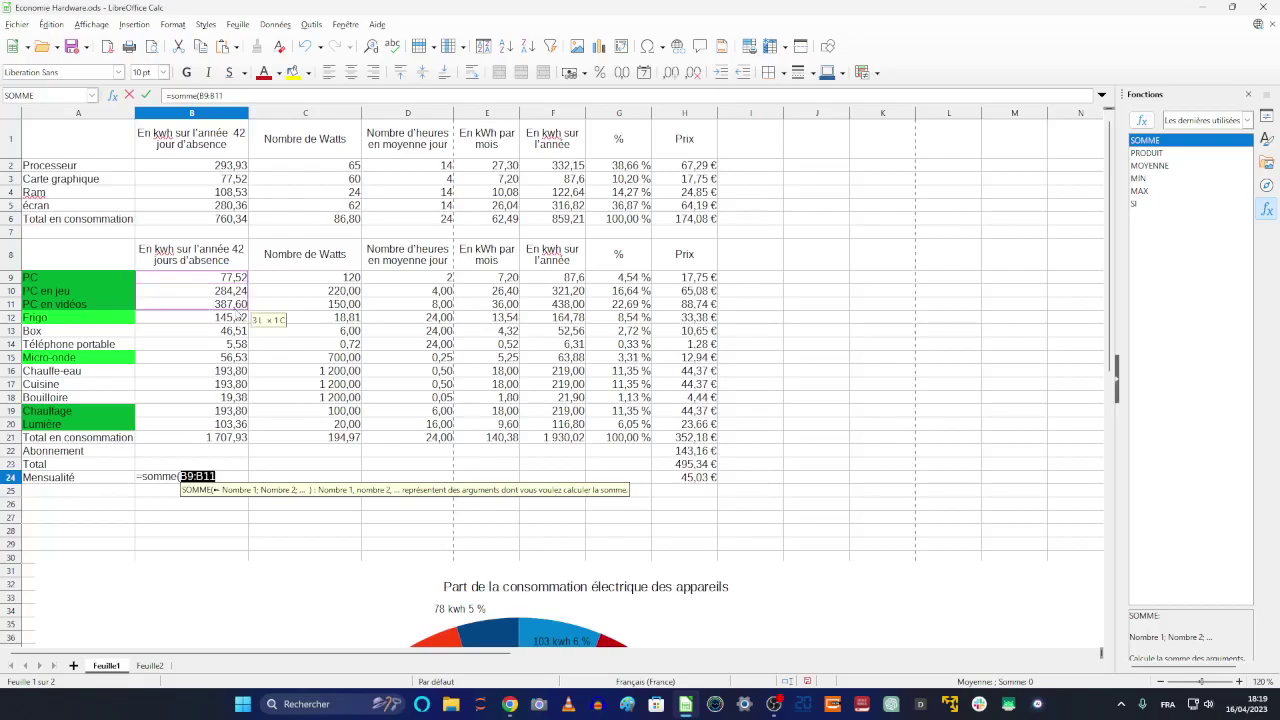
{"action": "type", "text": ")"}
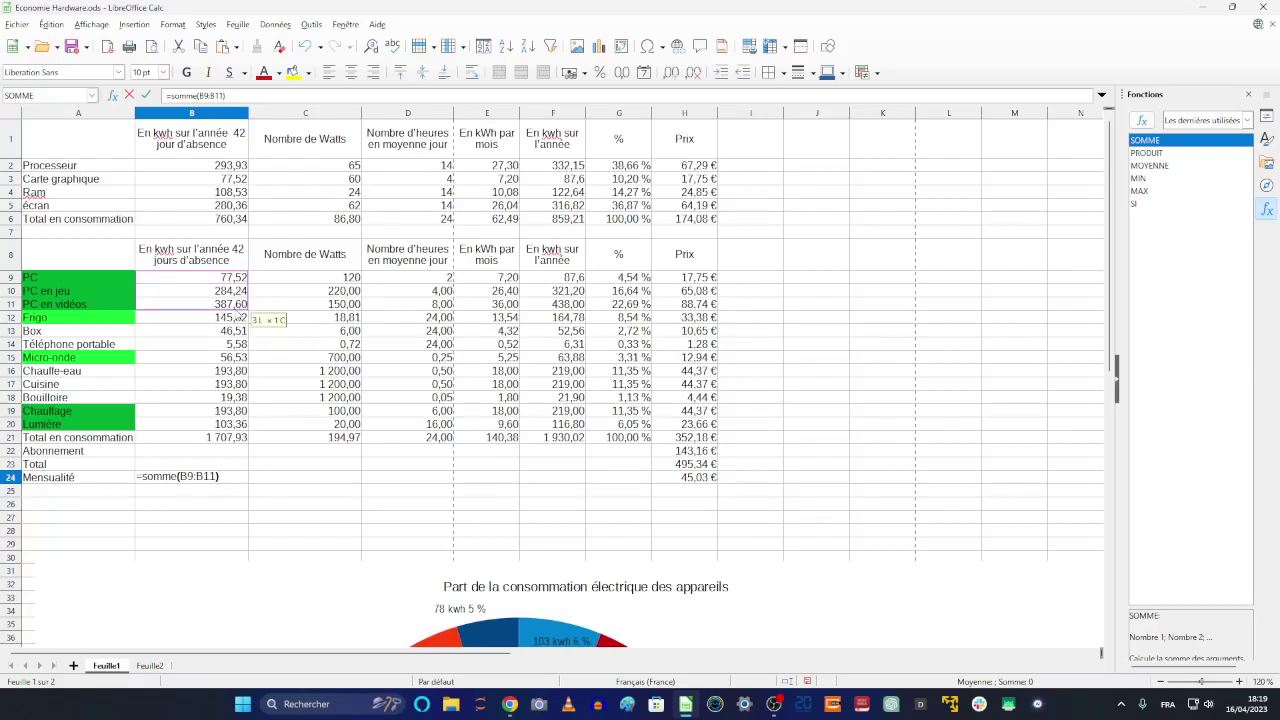
{"action": "key", "text": "Return"}
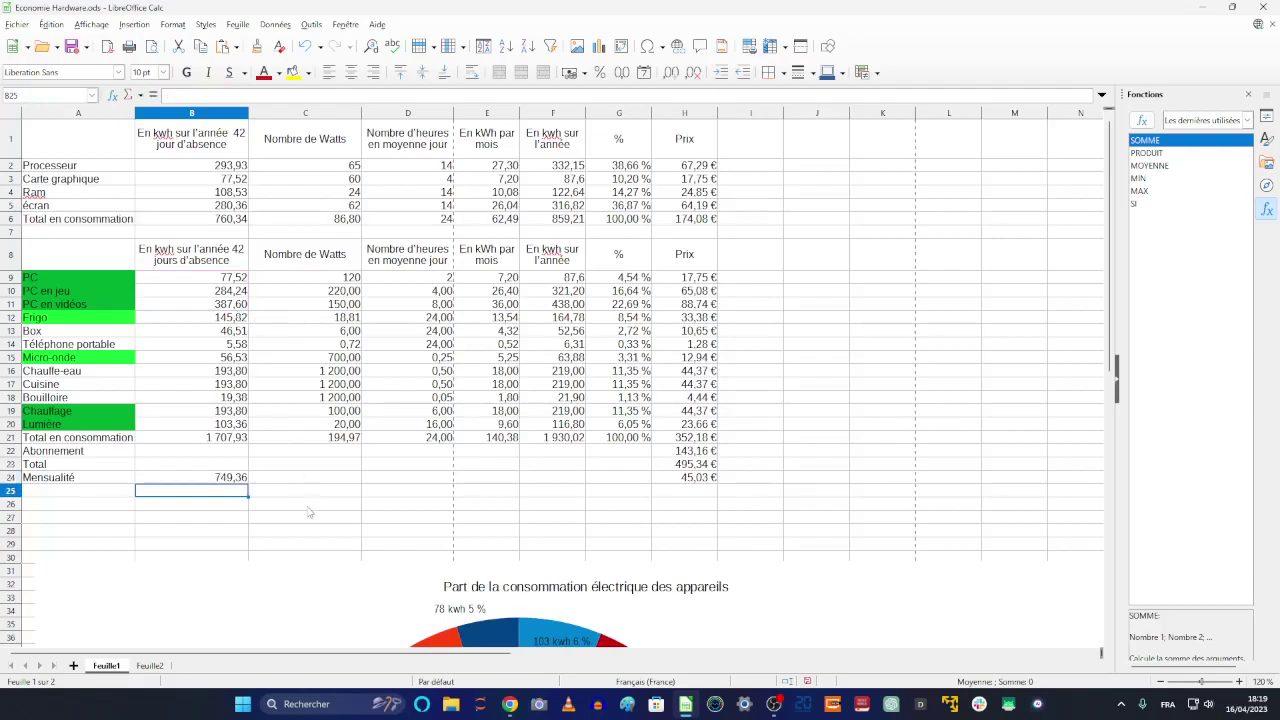
{"action": "left_click", "coordinate": [243, 479]}
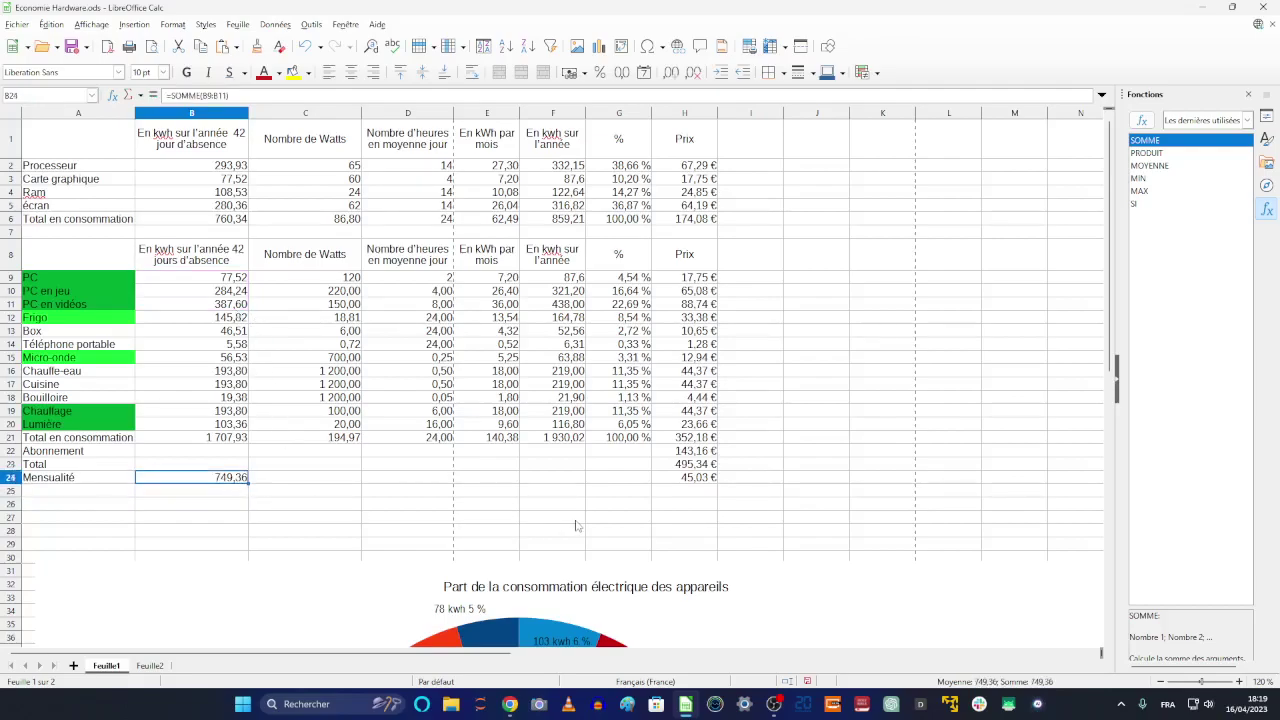
Examine the watts of Processeur, Carte graphique and écran, and the yearly kWh of Ram, écran and the hardware total
{"action": "left_click", "coordinate": [115, 170]}
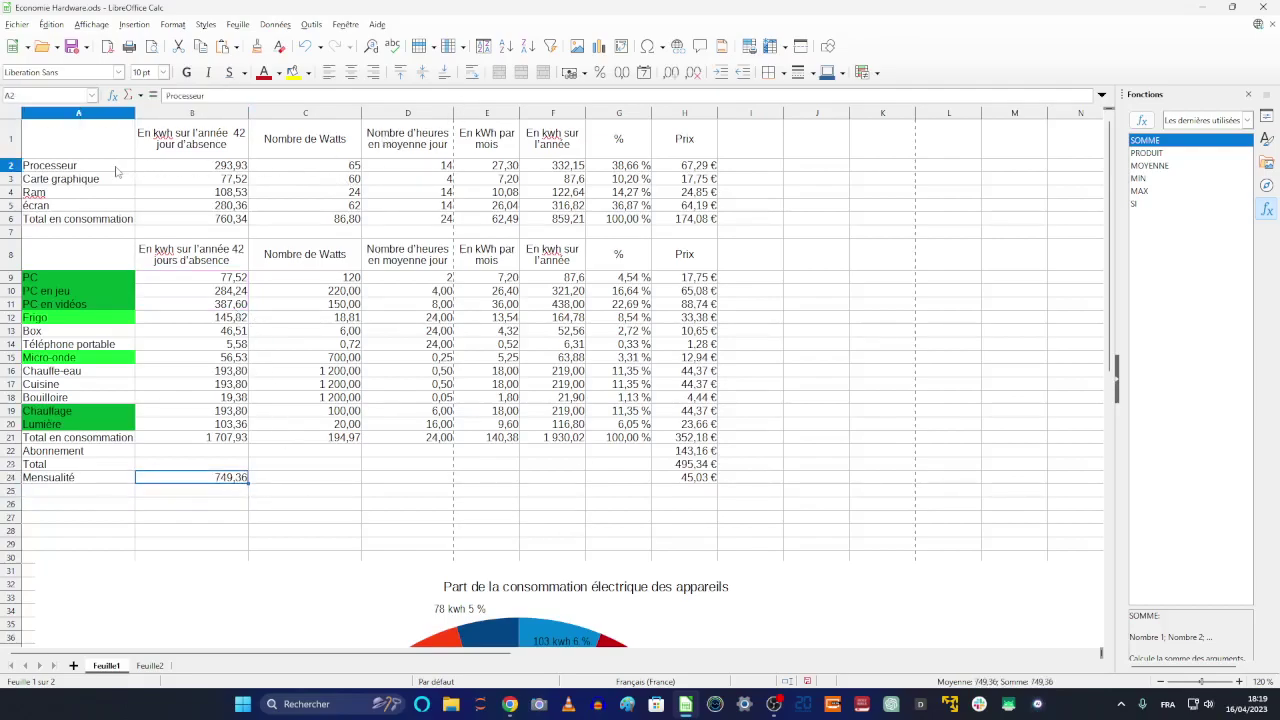
{"action": "left_click", "coordinate": [336, 167]}
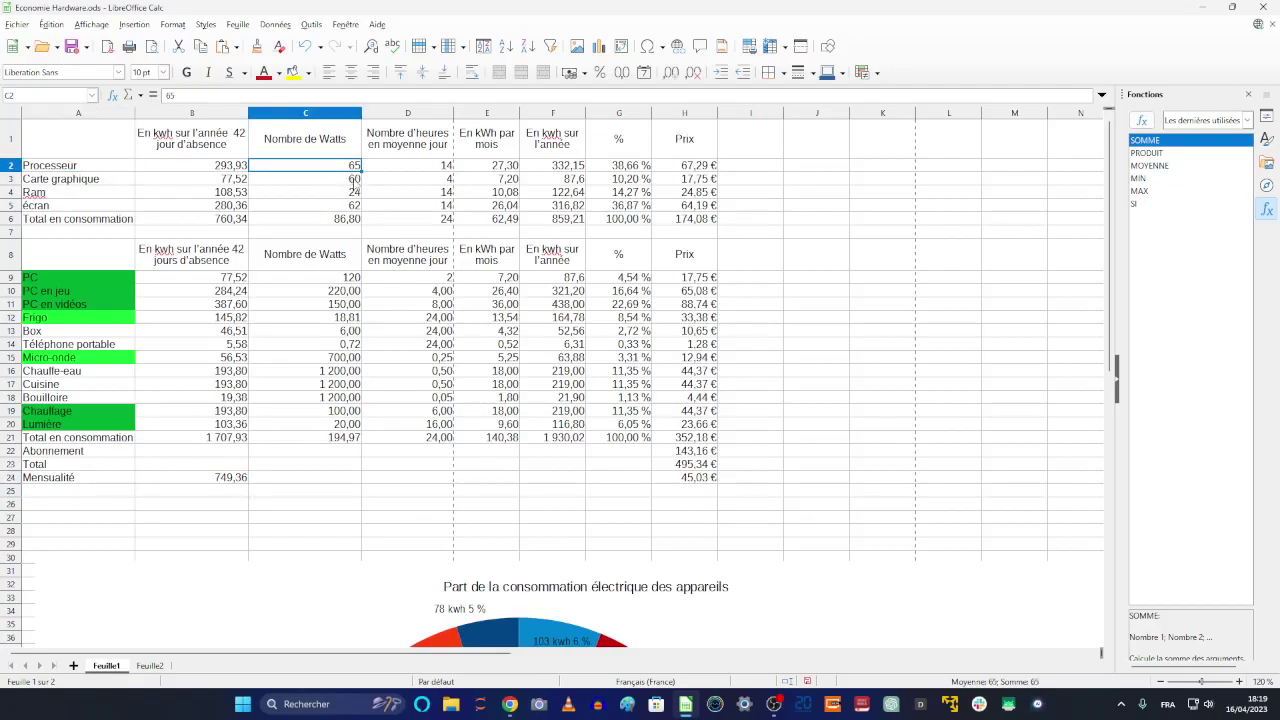
{"action": "key", "text": "Down"}
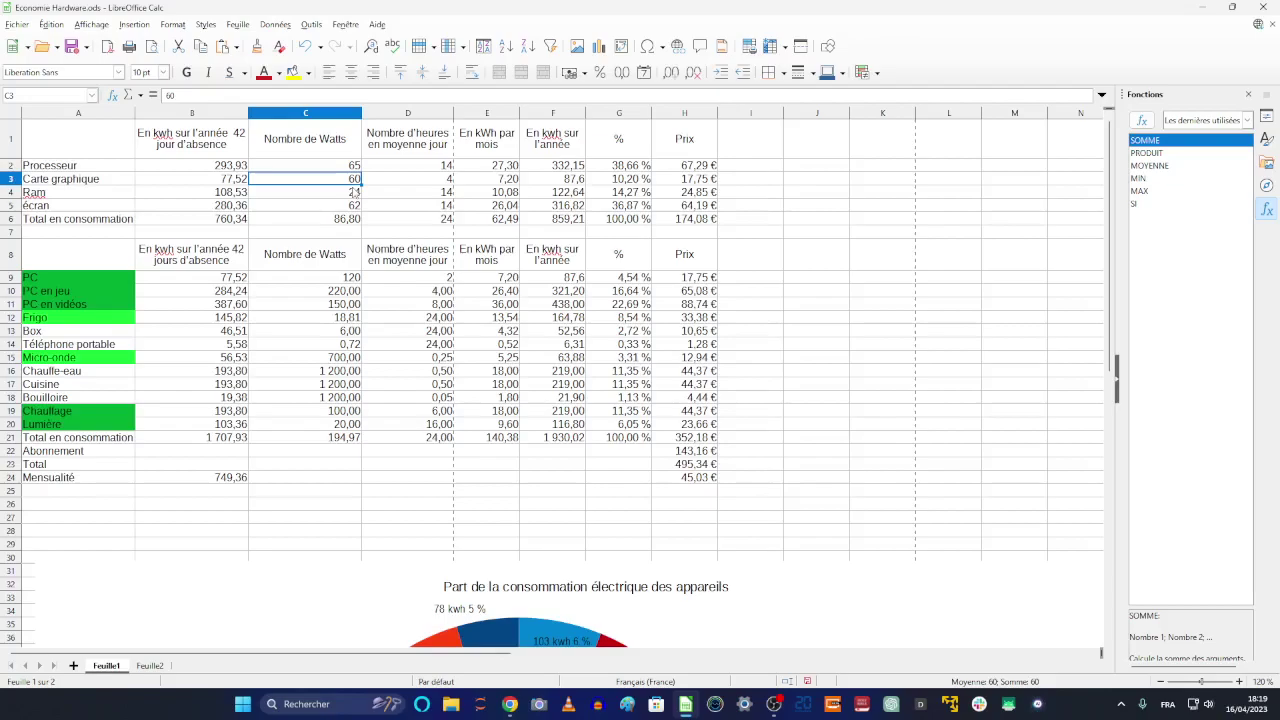
{"action": "left_click", "coordinate": [230, 195]}
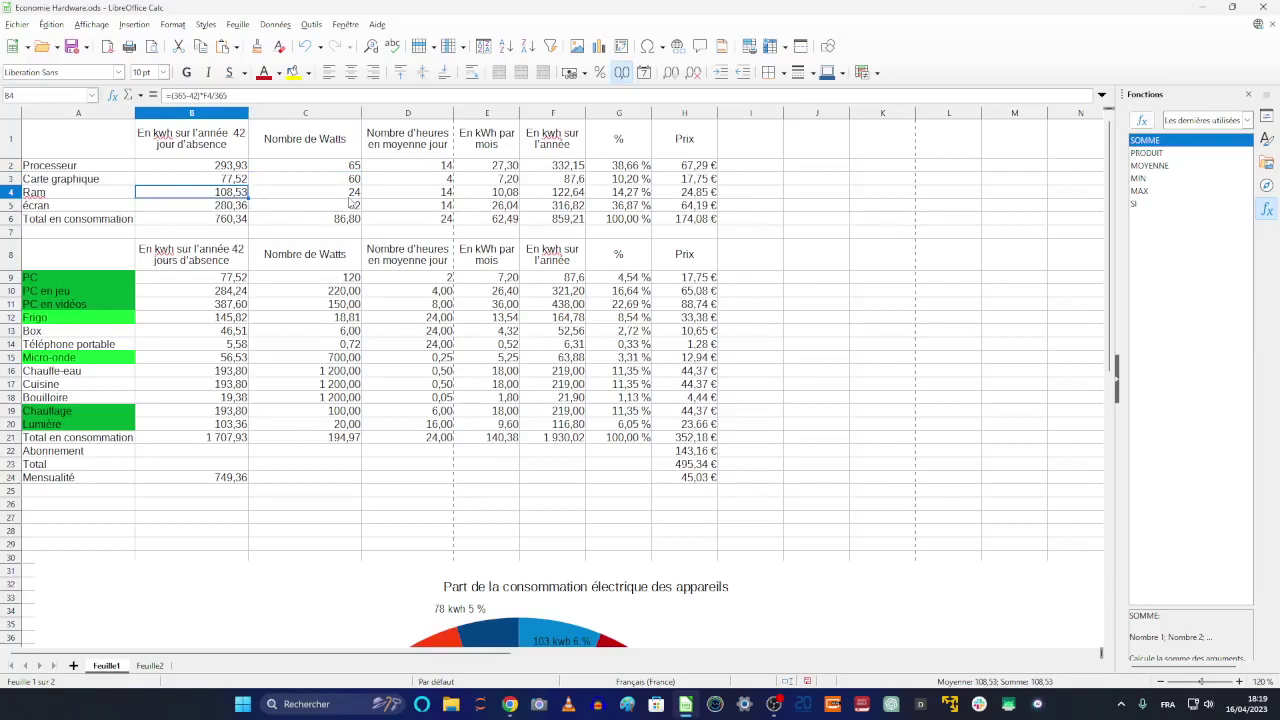
{"action": "left_click", "coordinate": [355, 209]}
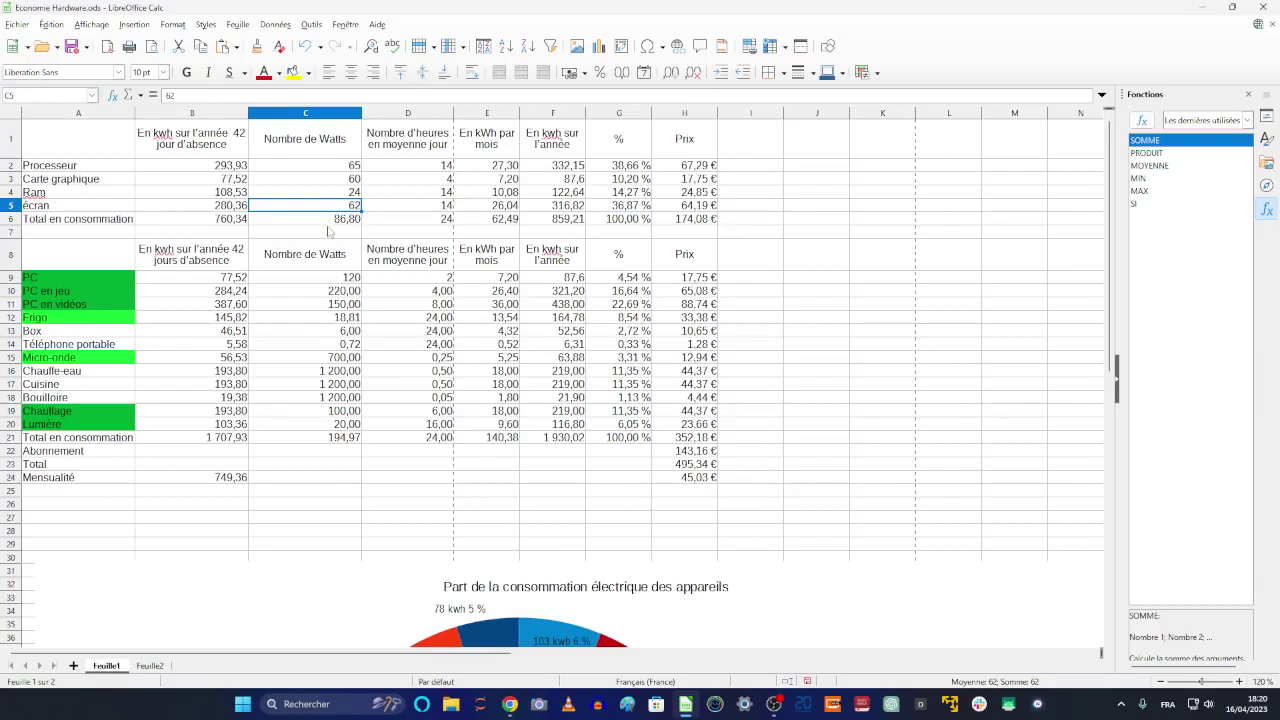
{"action": "left_click", "coordinate": [220, 210]}
{"action": "left_click", "coordinate": [224, 219]}
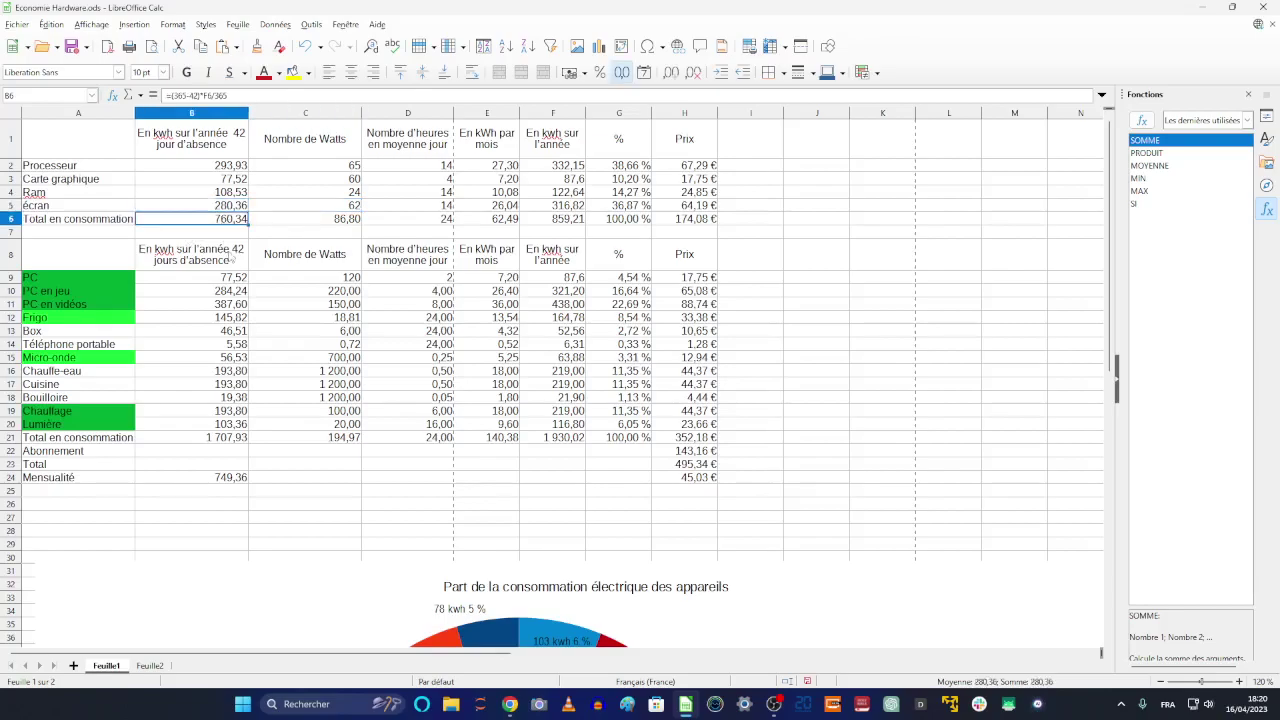
Calculate the yearly consumption excluding the PC in B26 with =B21-B24
{"action": "left_click", "coordinate": [195, 508]}
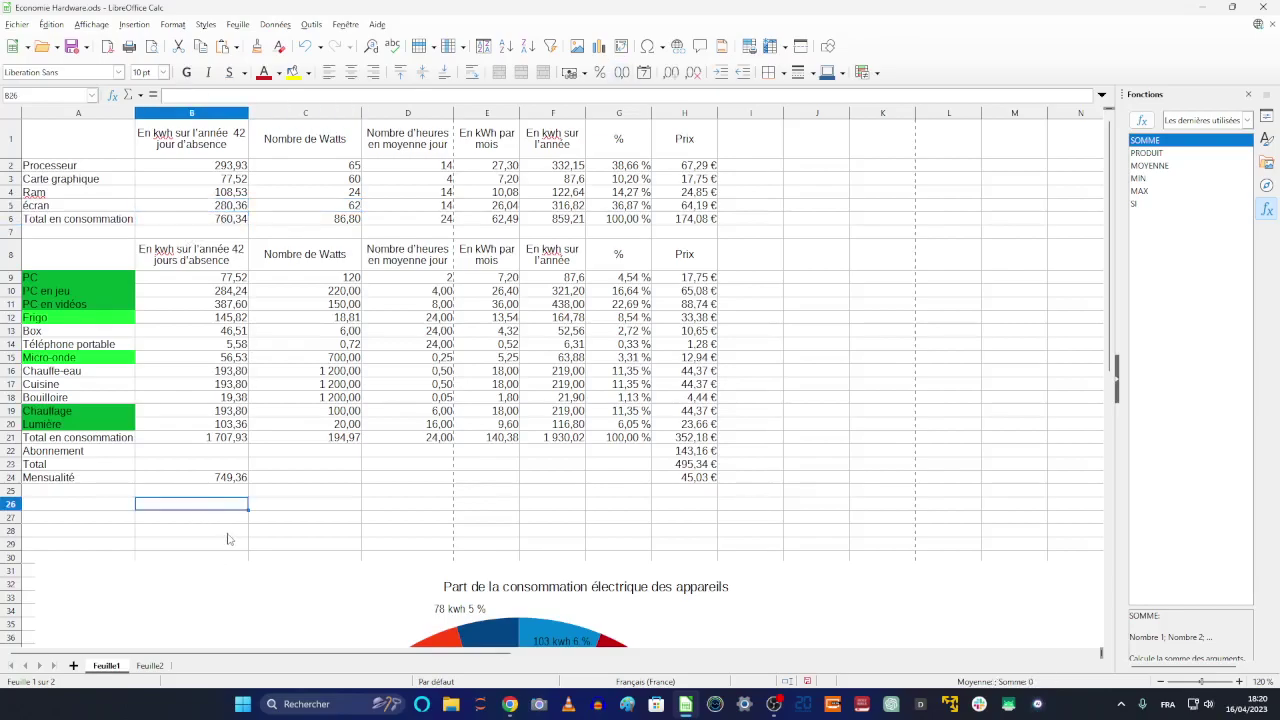
{"action": "type", "text": "="}
{"action": "left_click", "coordinate": [231, 442]}
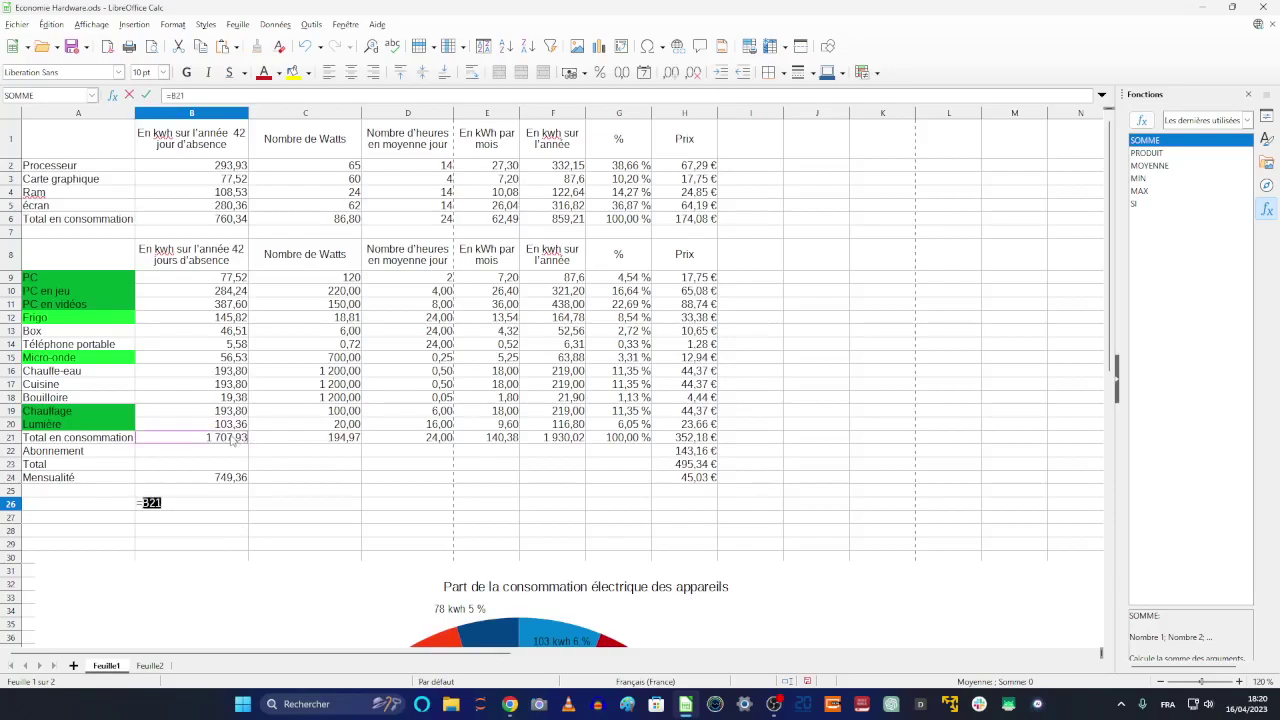
{"action": "type", "text": "-"}
{"action": "left_click", "coordinate": [240, 480]}
{"action": "key", "text": "Return"}
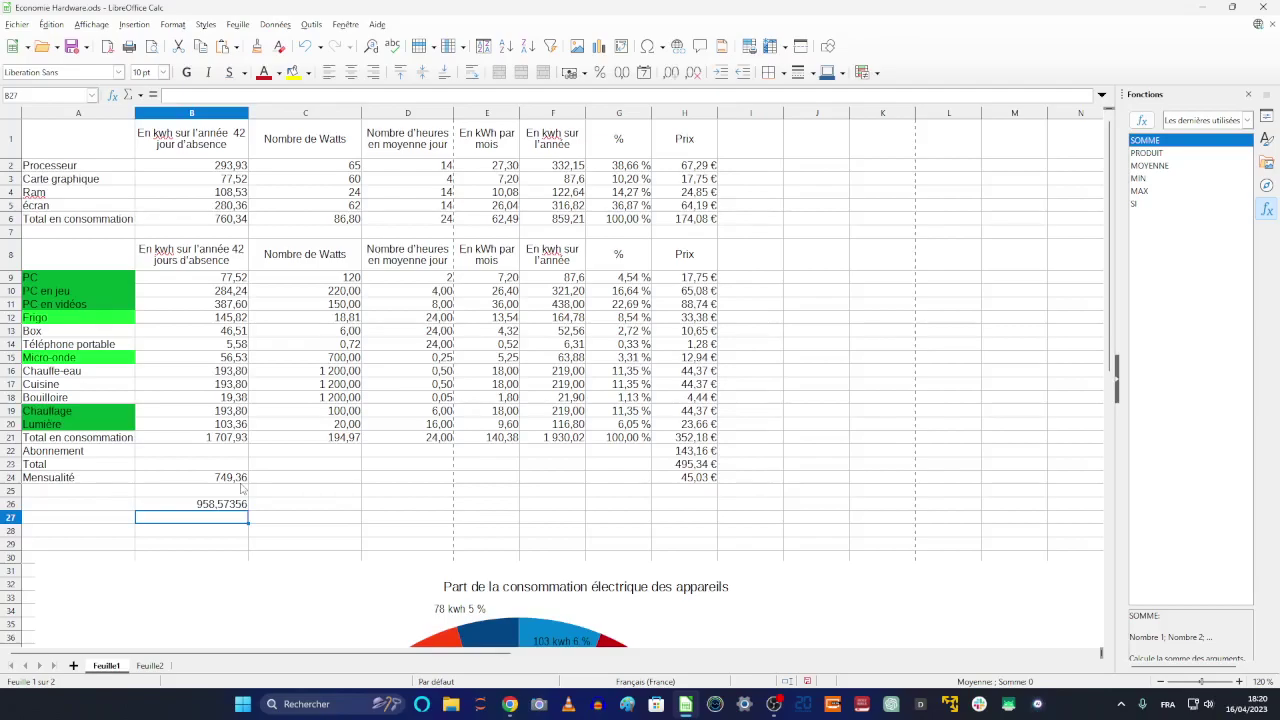
Clear the difference in B26 and the PC consumption sum in B24
{"action": "key", "text": "Up"}
{"action": "key", "text": "Delete"}
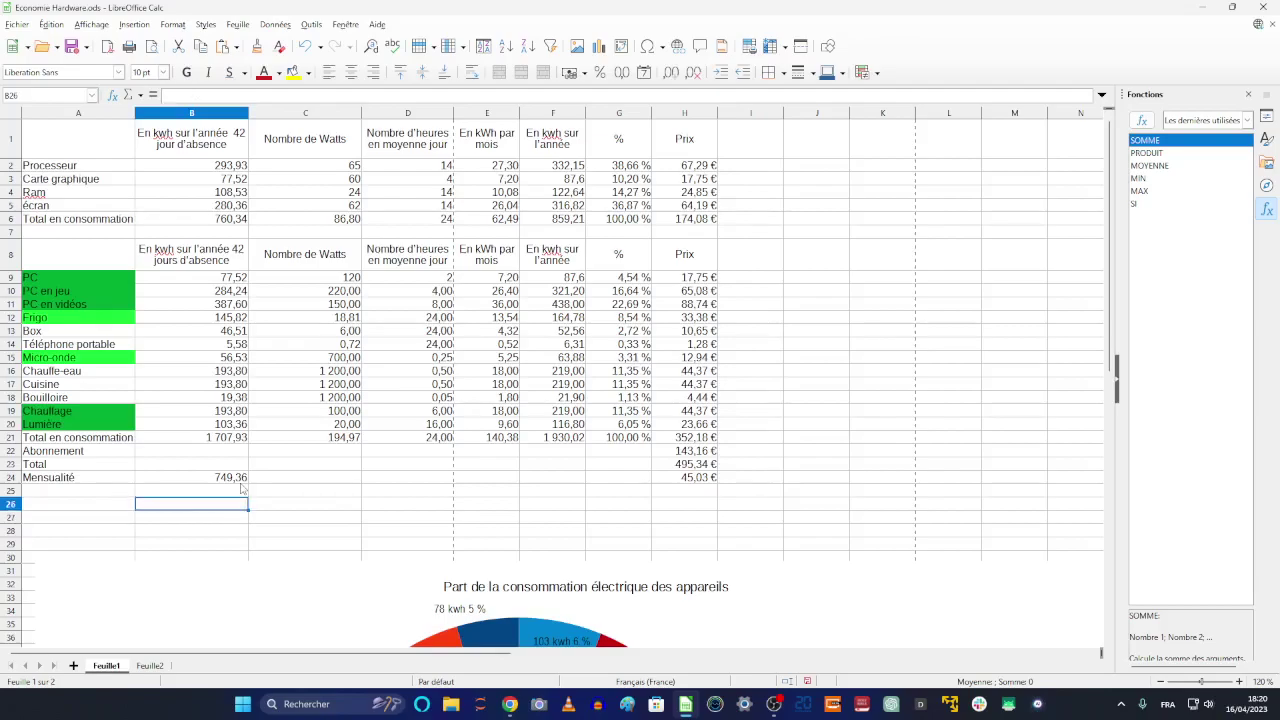
{"action": "key", "text": "Up"}
{"action": "key", "text": "Up"}
{"action": "key", "text": "Delete"}
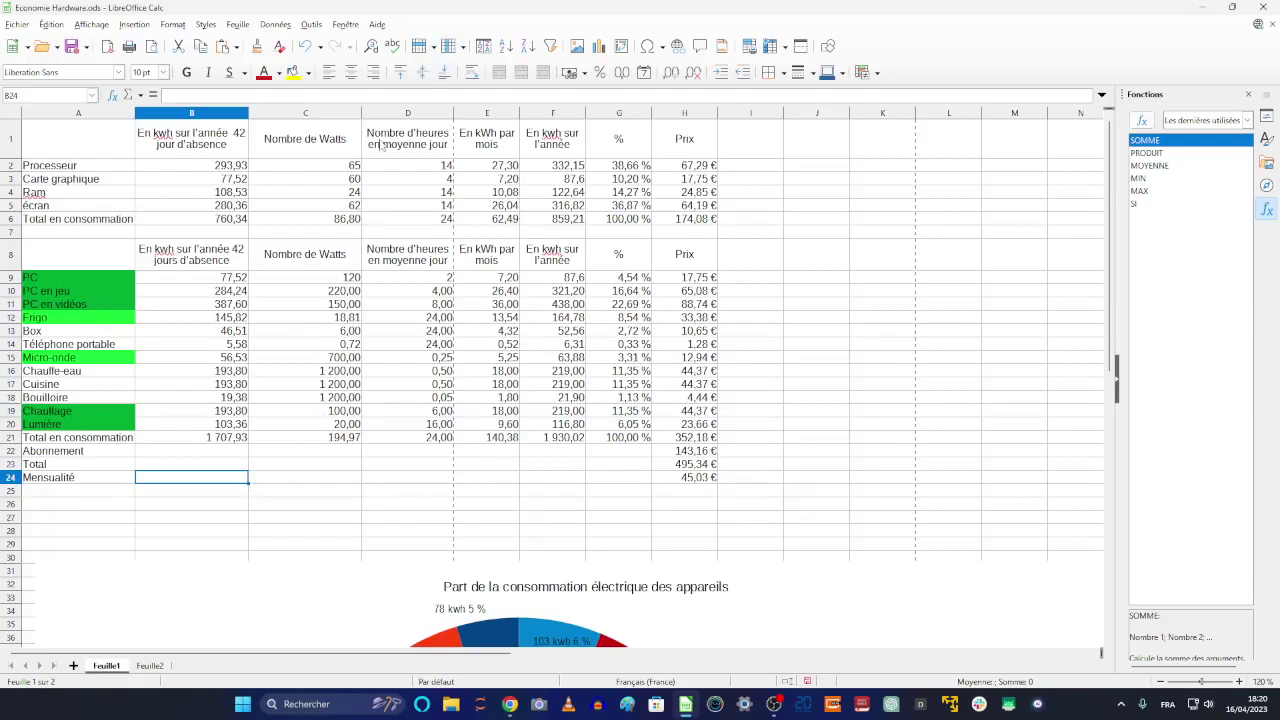
Set the Processeur wattage in C2 to 105
{"action": "left_click", "coordinate": [323, 168]}
{"action": "type", "text": "105"}
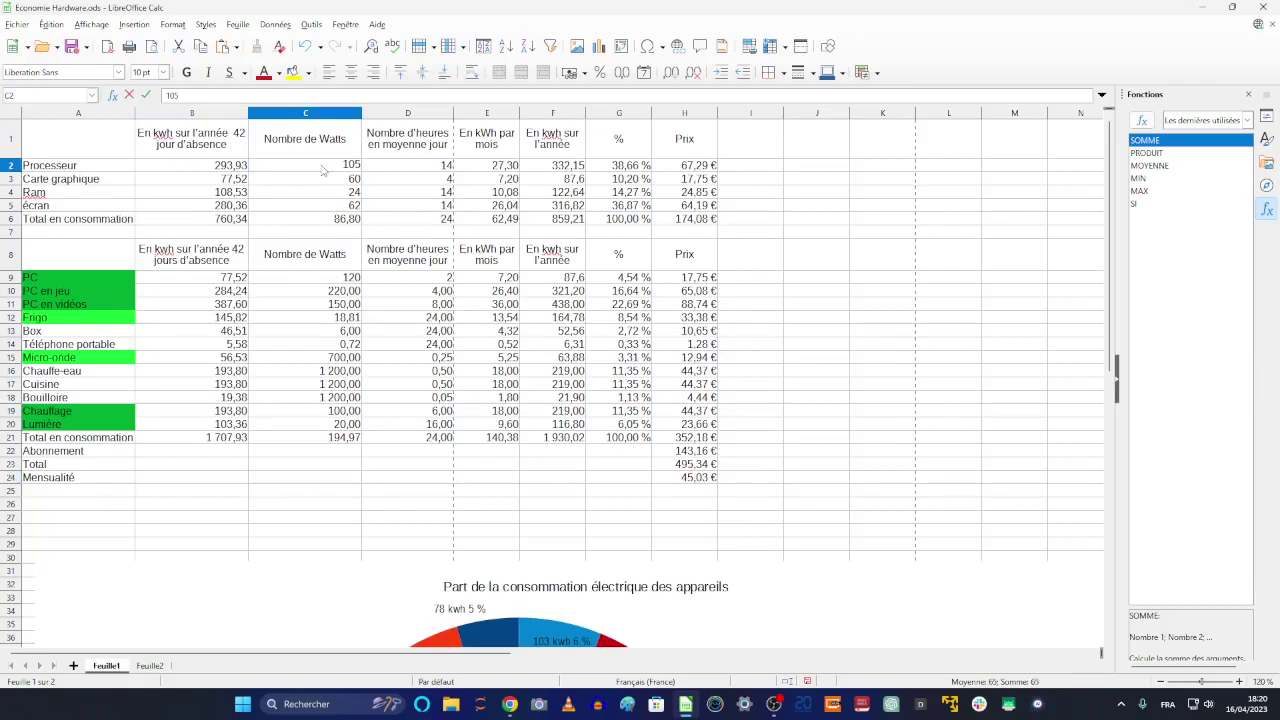
{"action": "key", "text": "Return"}
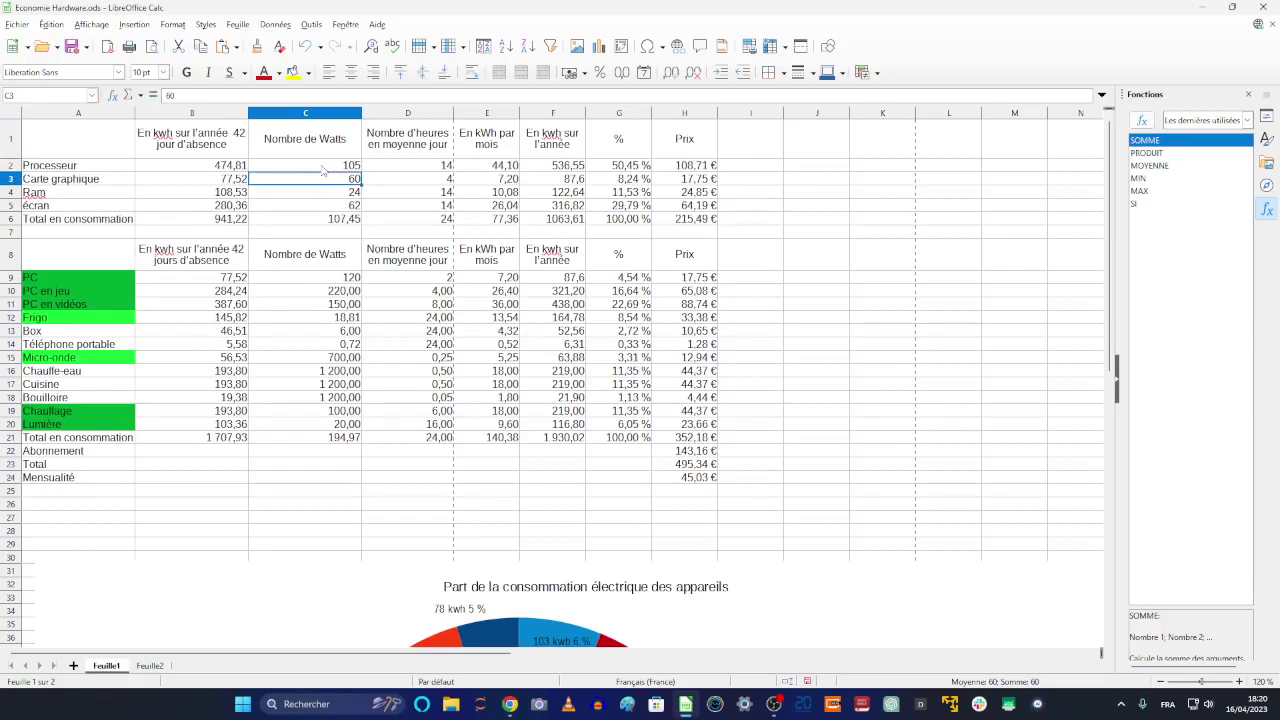
Check the hardware consumption total, and enter =980+941 in B24 to add the PC and the other appliances
{"action": "left_click", "coordinate": [236, 221]}
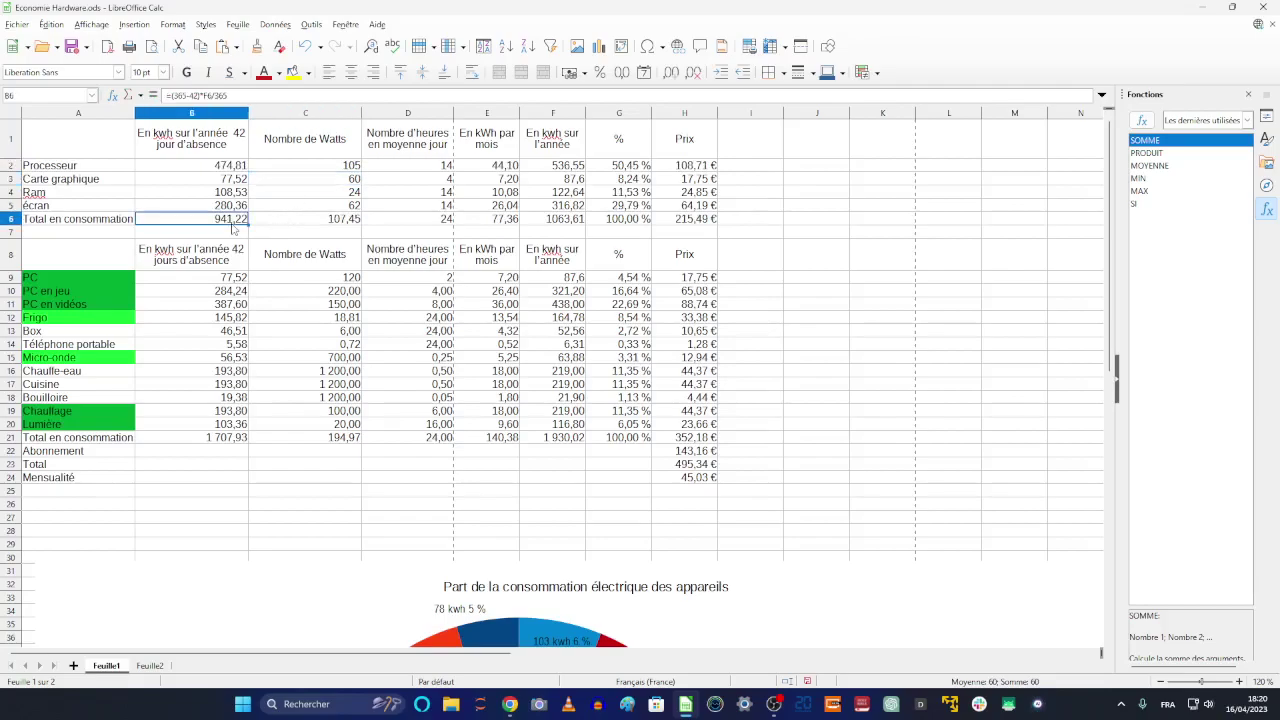
{"action": "left_click", "coordinate": [222, 479]}
{"action": "type", "text": "100"}
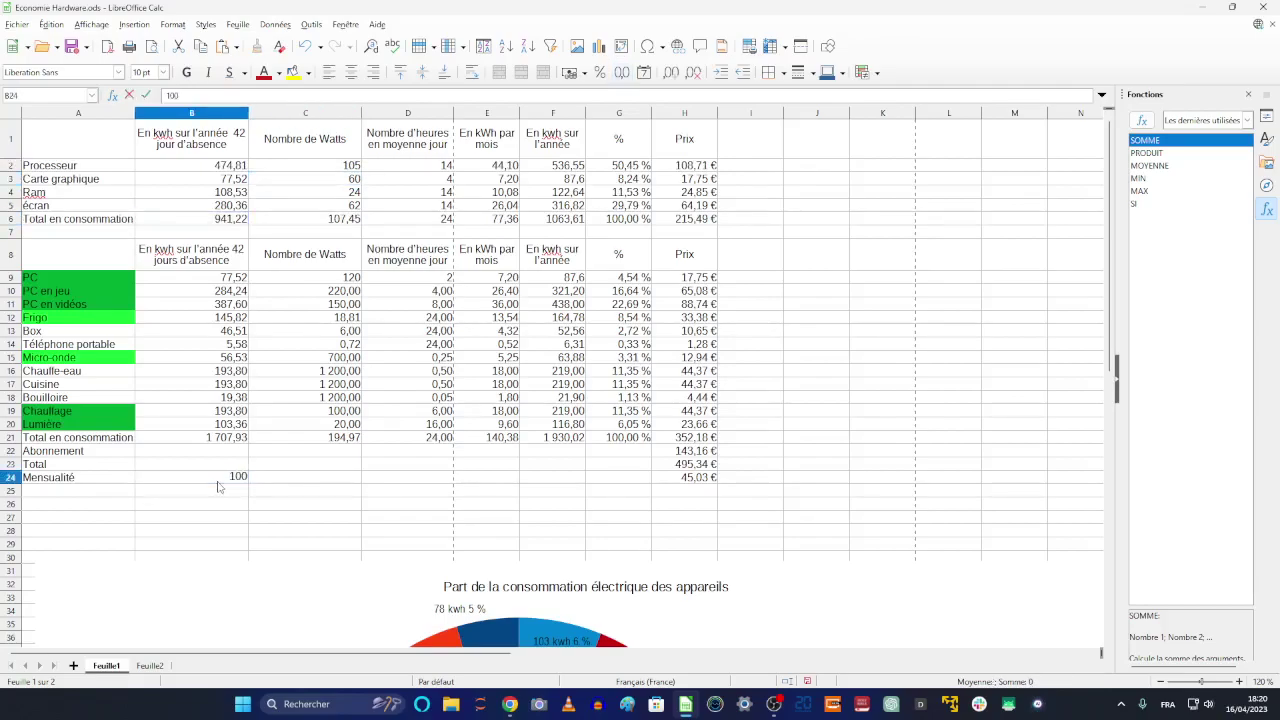
{"action": "key", "text": "BackSpace"}
{"action": "key", "text": "BackSpace"}
{"action": "key", "text": "BackSpace"}
{"action": "type", "text": "980"}
{"action": "key", "text": "BackSpace"}
{"action": "key", "text": "BackSpace"}
{"action": "key", "text": "BackSpace"}
{"action": "type", "text": "=980+941"}
{"action": "key", "text": "Return"}
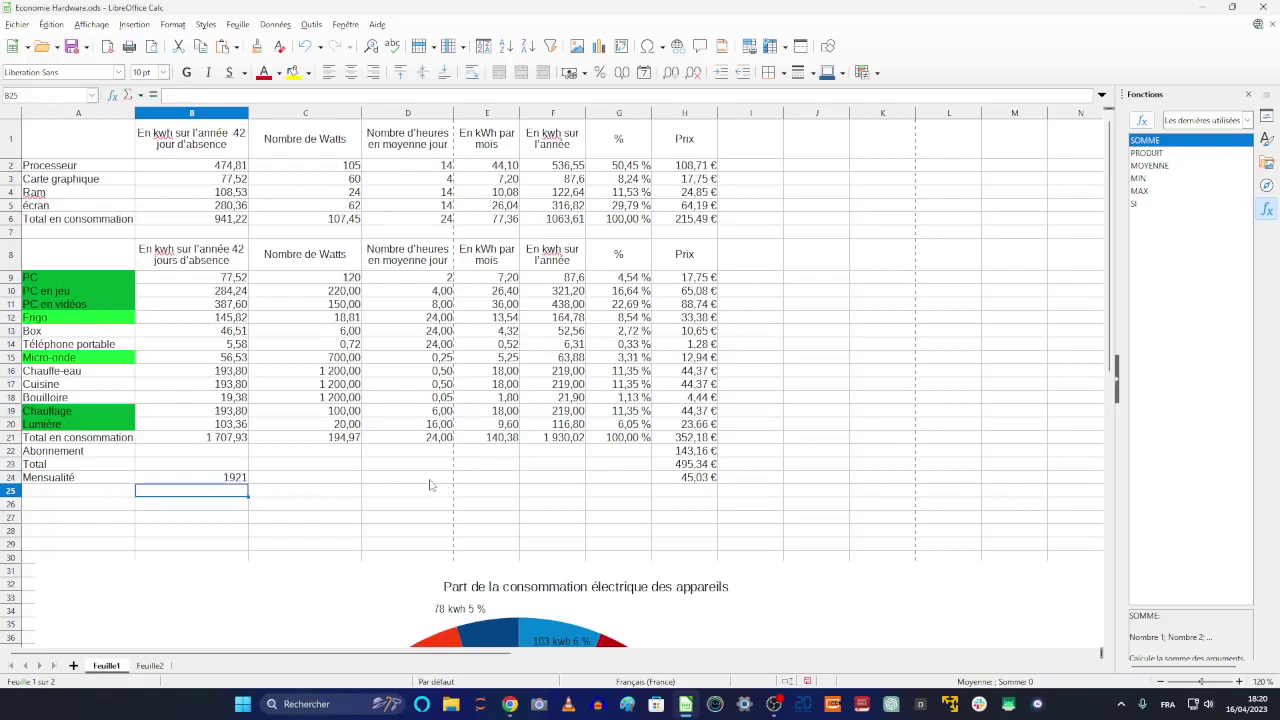
Copy the yearly consumption formula from B24 into B26
{"action": "right_click", "coordinate": [238, 479]}
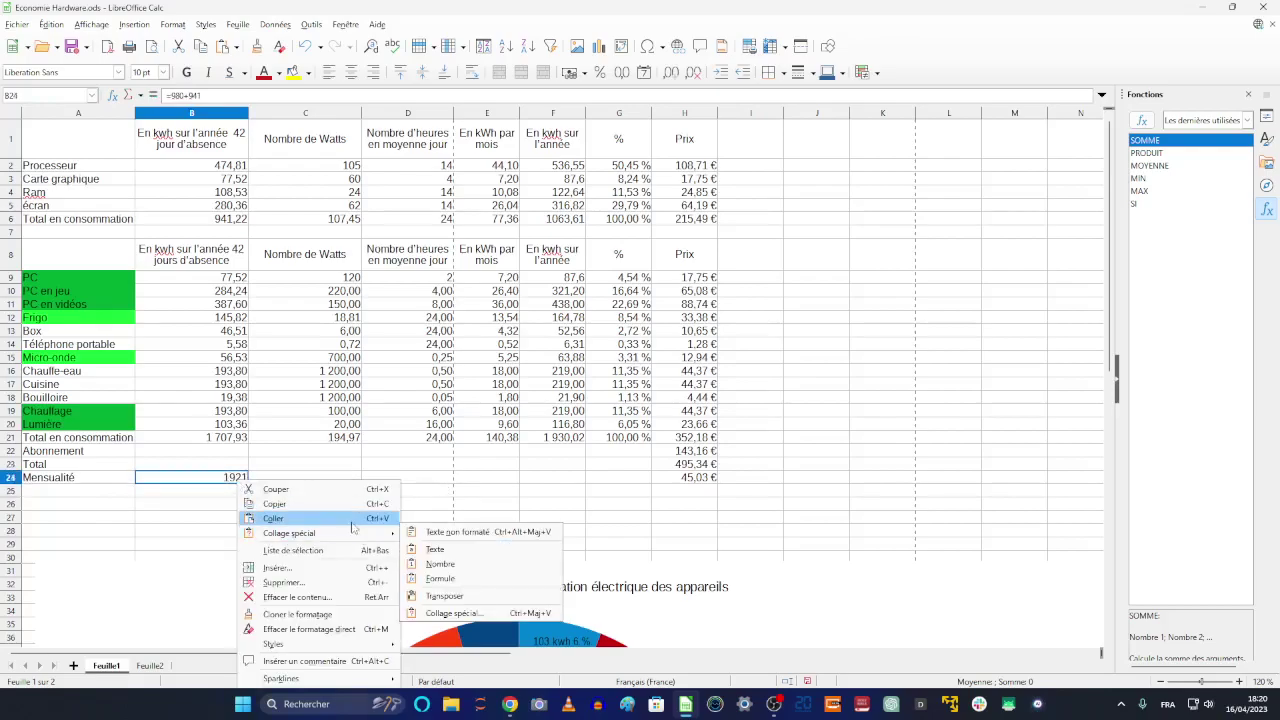
{"action": "left_click", "coordinate": [274, 503]}
{"action": "right_click", "coordinate": [237, 508]}
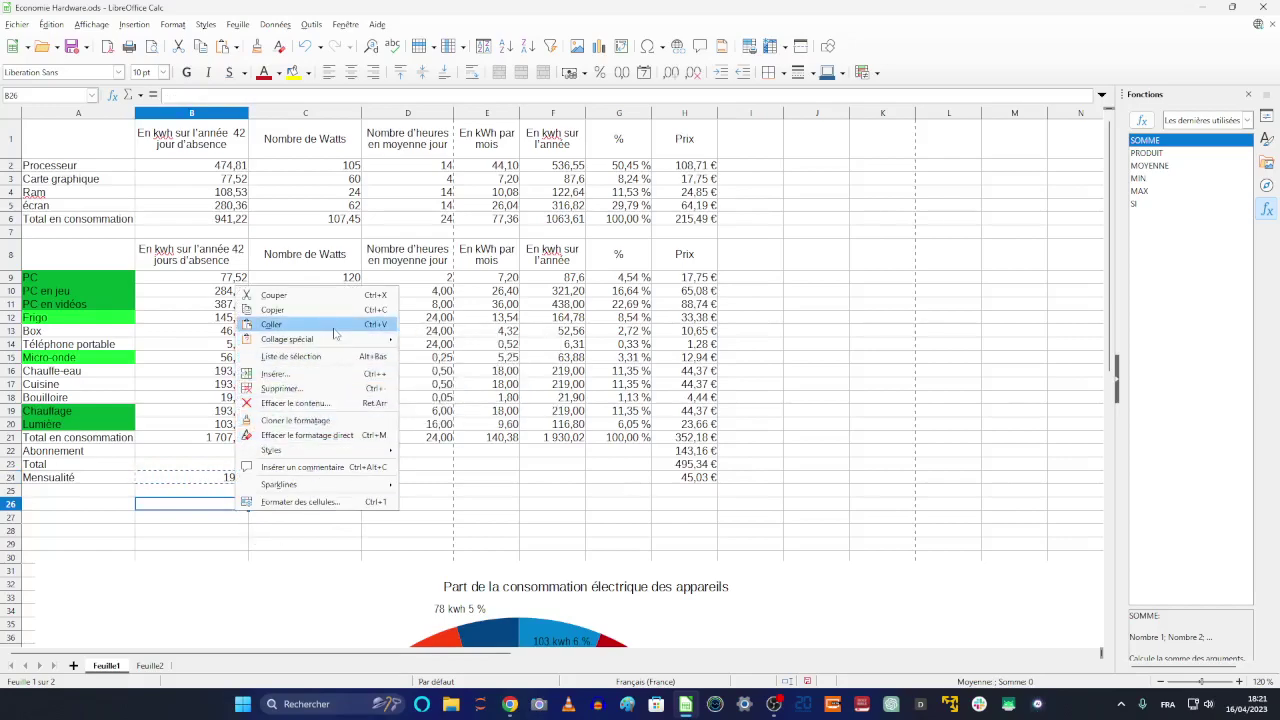
{"action": "left_click", "coordinate": [338, 325]}
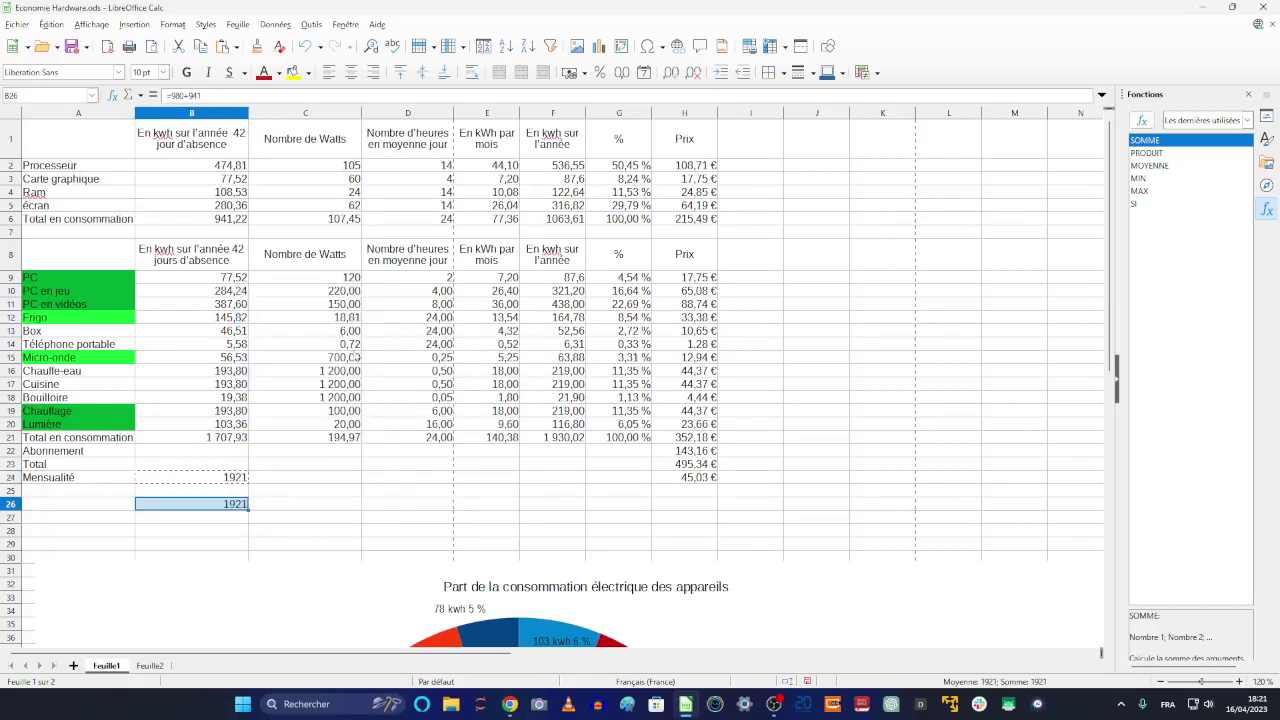
{"action": "left_click", "coordinate": [204, 483]}
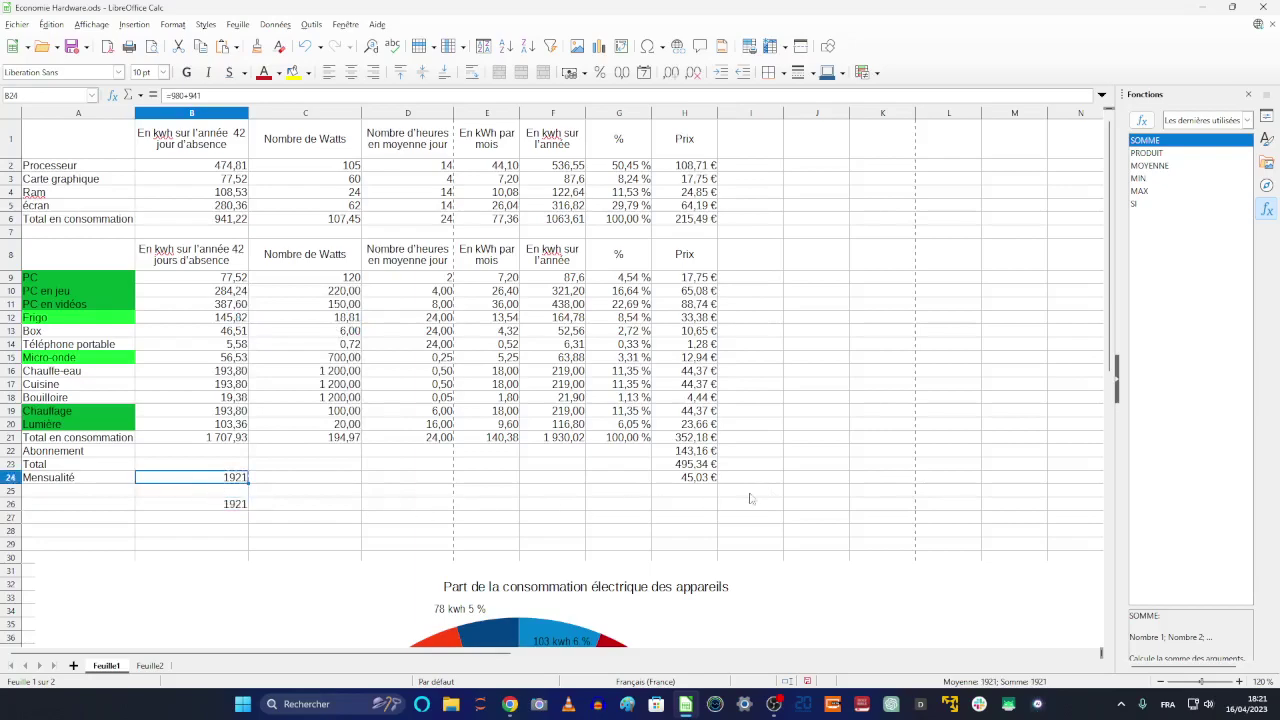
Enter the price formula =B2*0,2062 in H26
{"action": "left_click", "coordinate": [688, 503]}
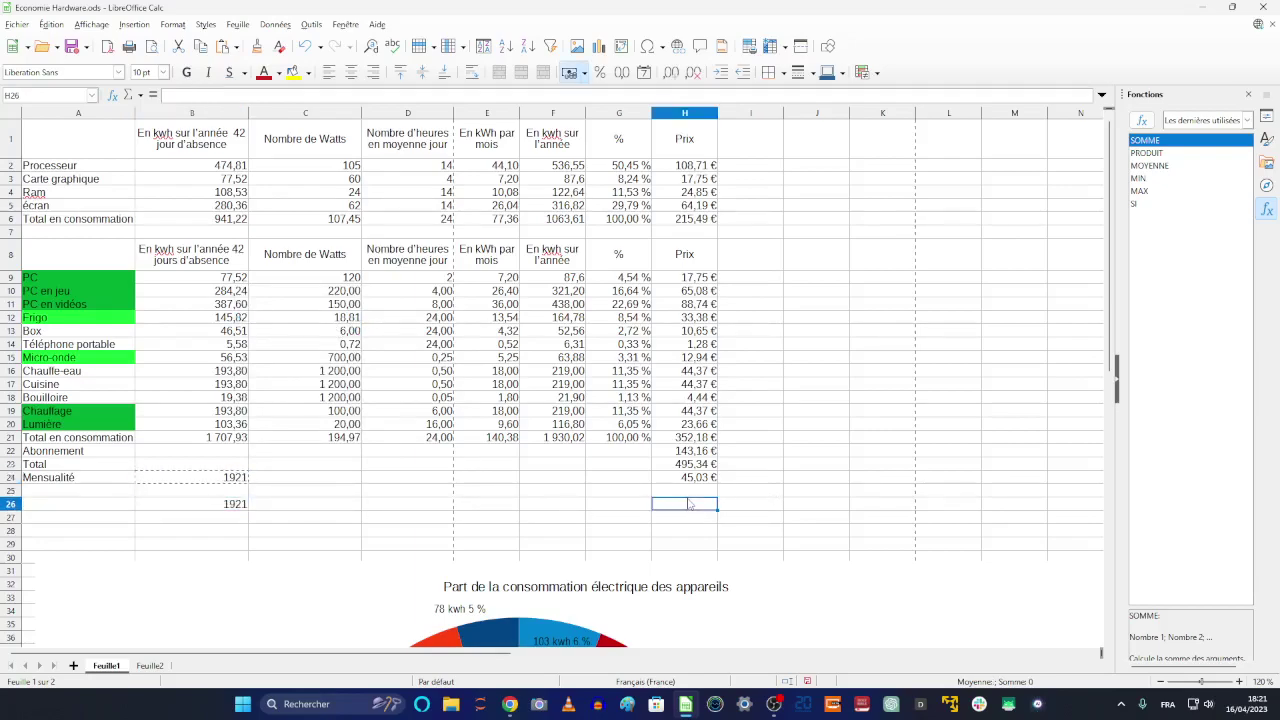
{"action": "type", "text": "="}
{"action": "left_click", "coordinate": [230, 505]}
{"action": "type", "text": "0,"}
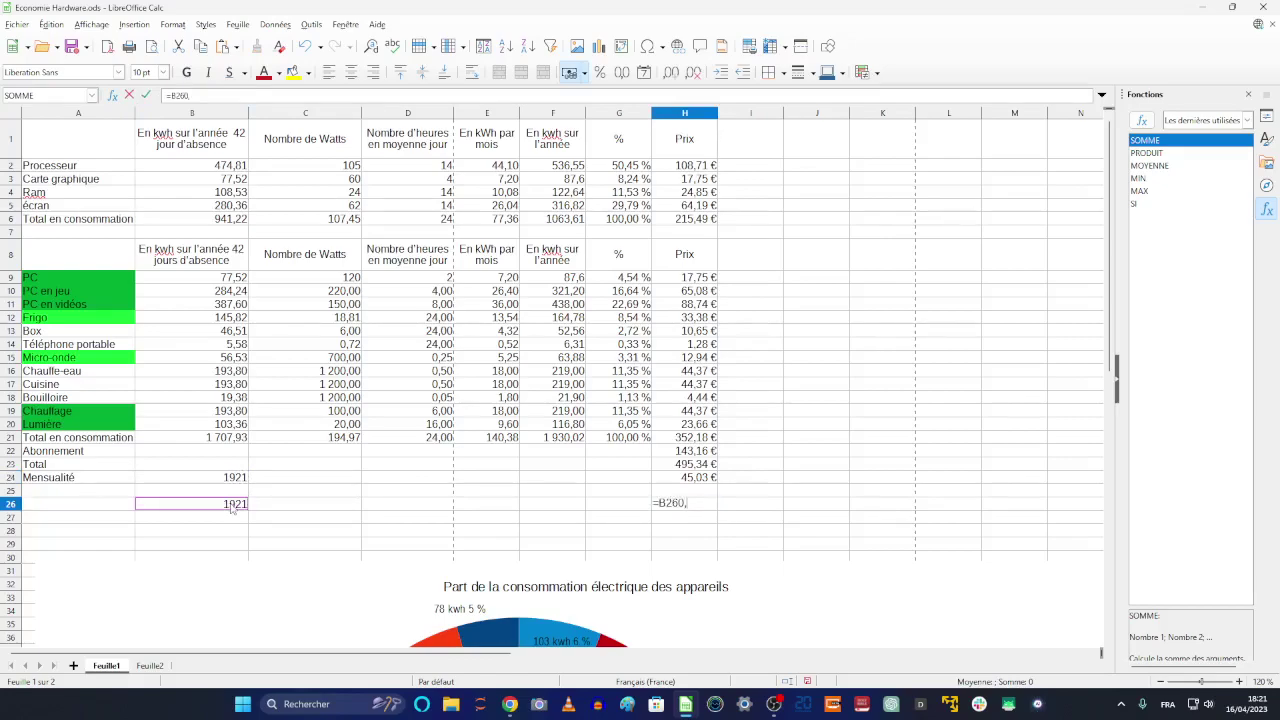
{"action": "key", "text": "BackSpace"}
{"action": "key", "text": "BackSpace"}
{"action": "key", "text": "BackSpace"}
{"action": "type", "text": "*0,206"}
{"action": "key", "text": "Return"}
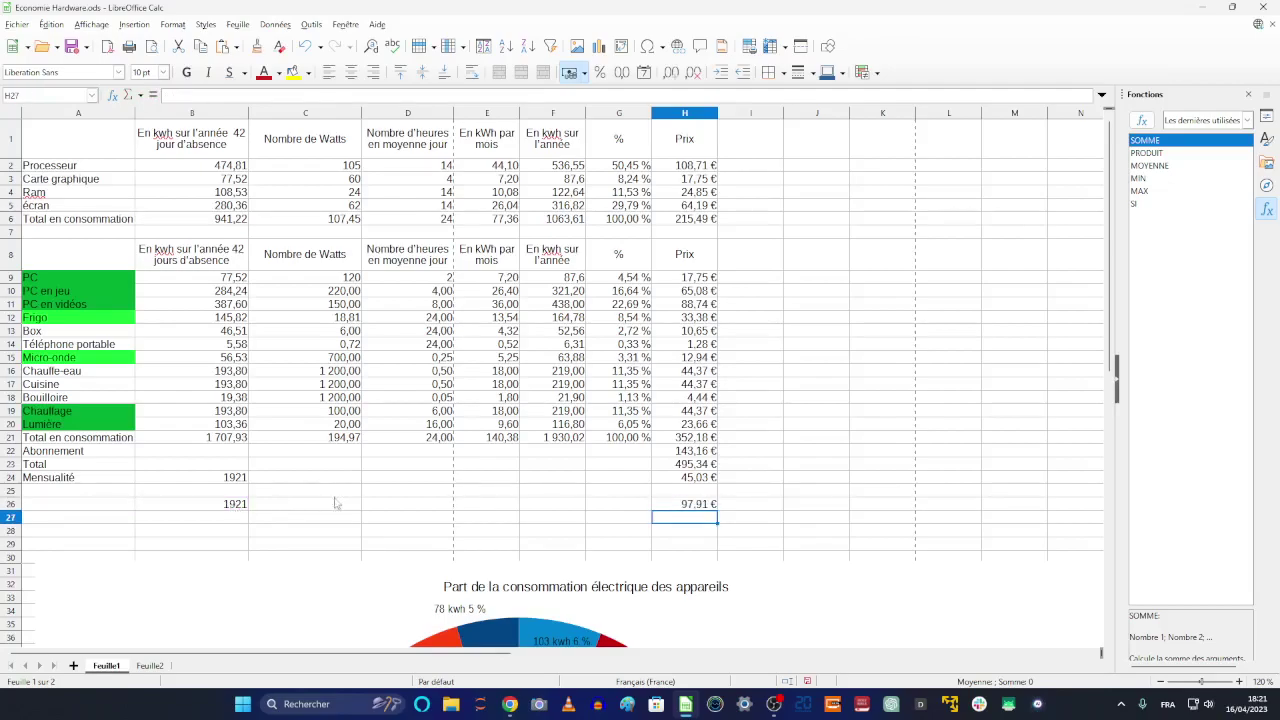
Correct the price formula in H26 to =B26*0,2062
{"action": "left_click", "coordinate": [690, 506]}
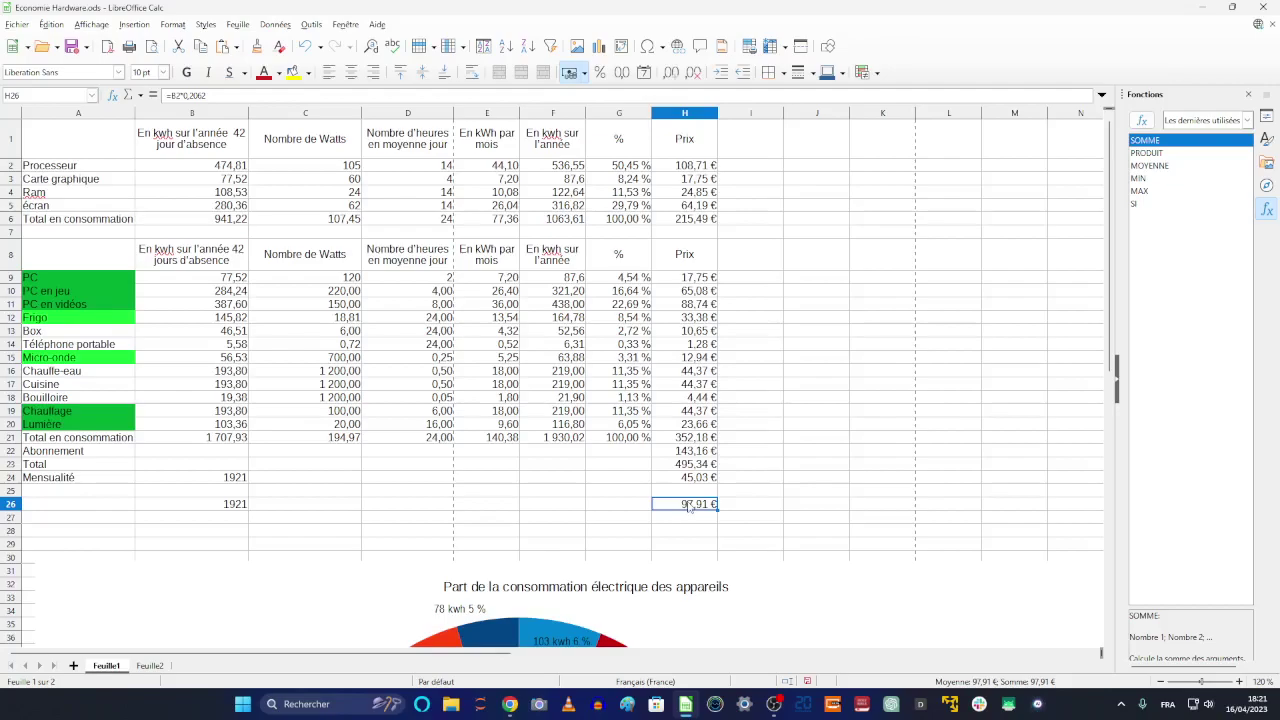
{"action": "left_click", "coordinate": [229, 516]}
{"action": "left_click", "coordinate": [700, 503]}
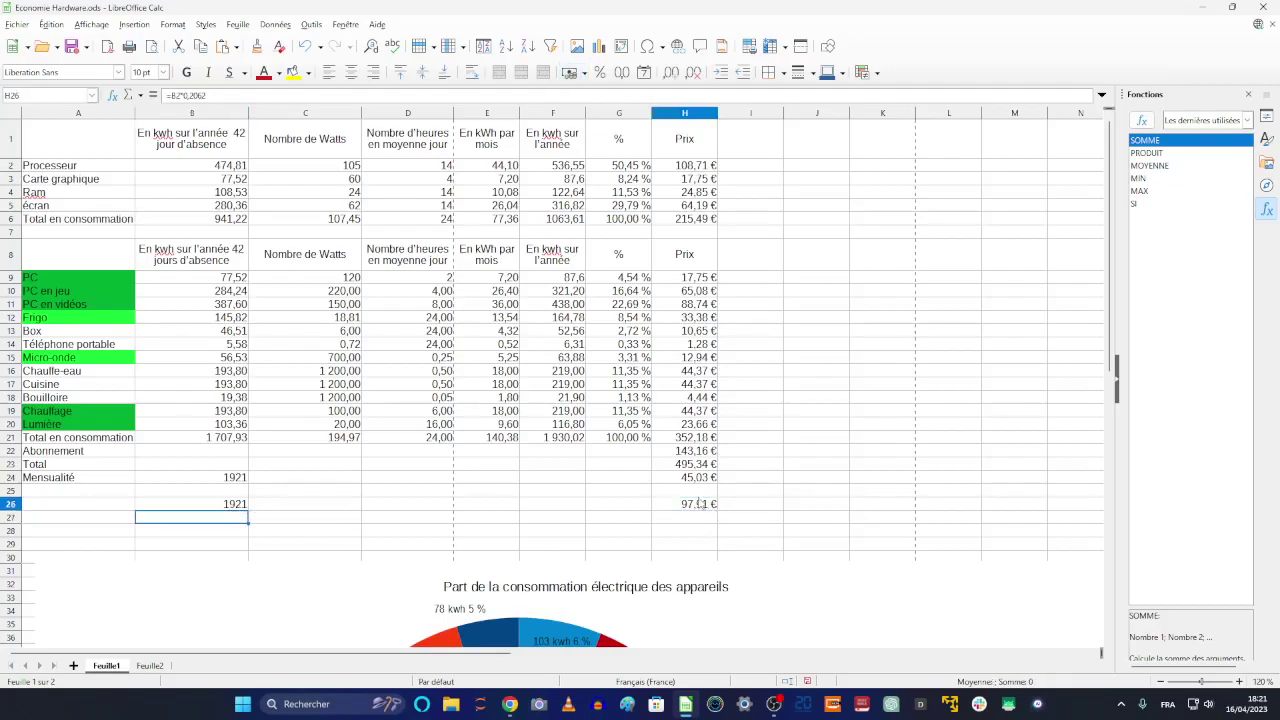
{"action": "left_click", "coordinate": [276, 94]}
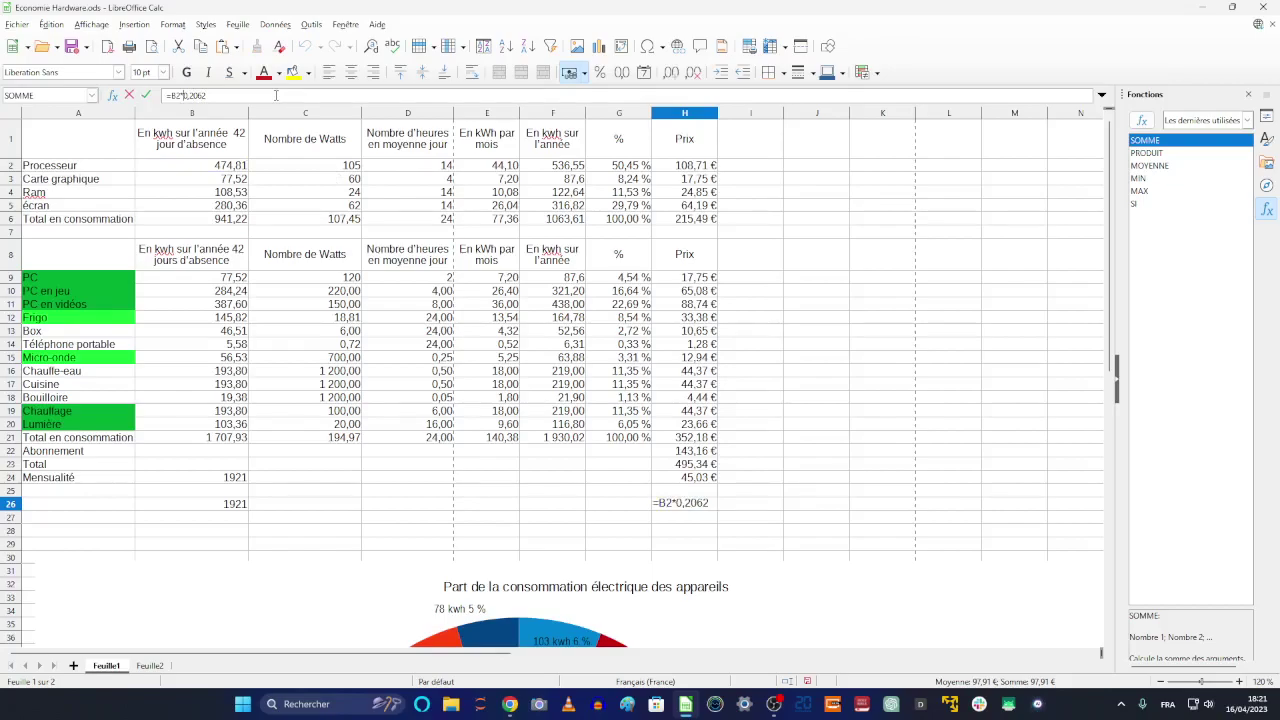
{"action": "type", "text": "6"}
{"action": "key", "text": "Return"}
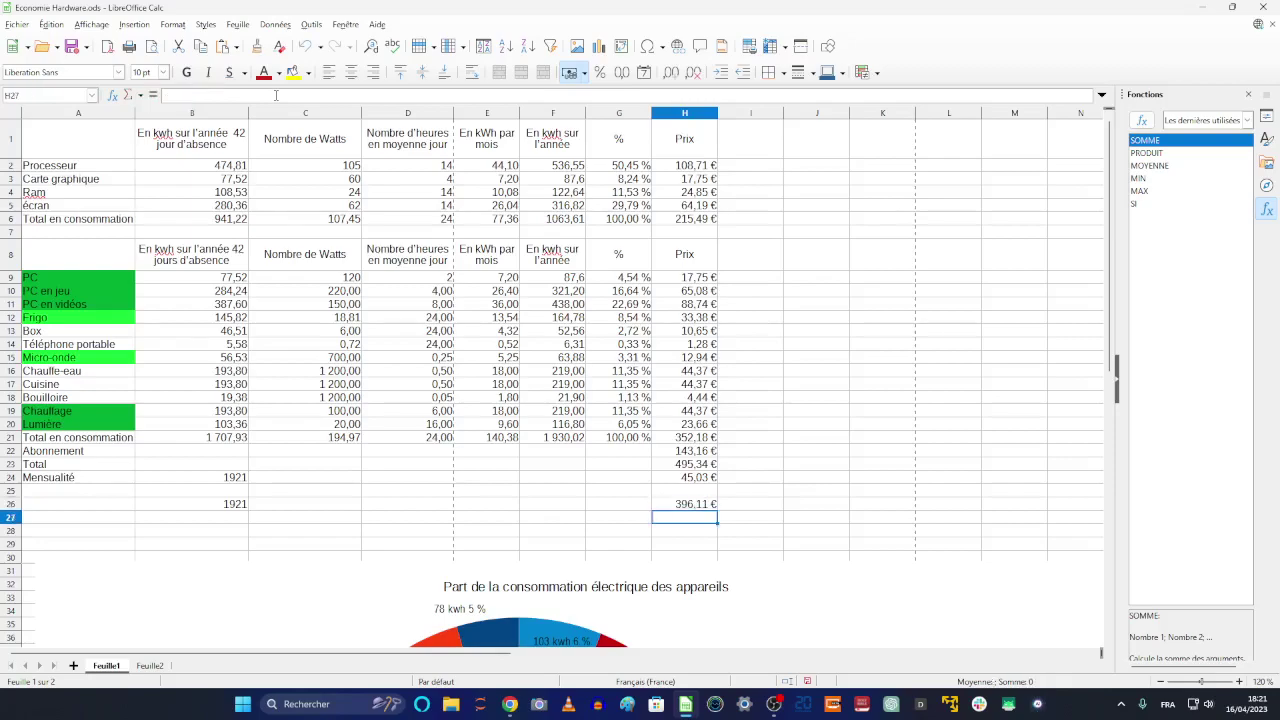
Add the Abonnement price to the H26 formula, making it =B26*0,2062+H22
{"action": "left_click", "coordinate": [706, 505]}
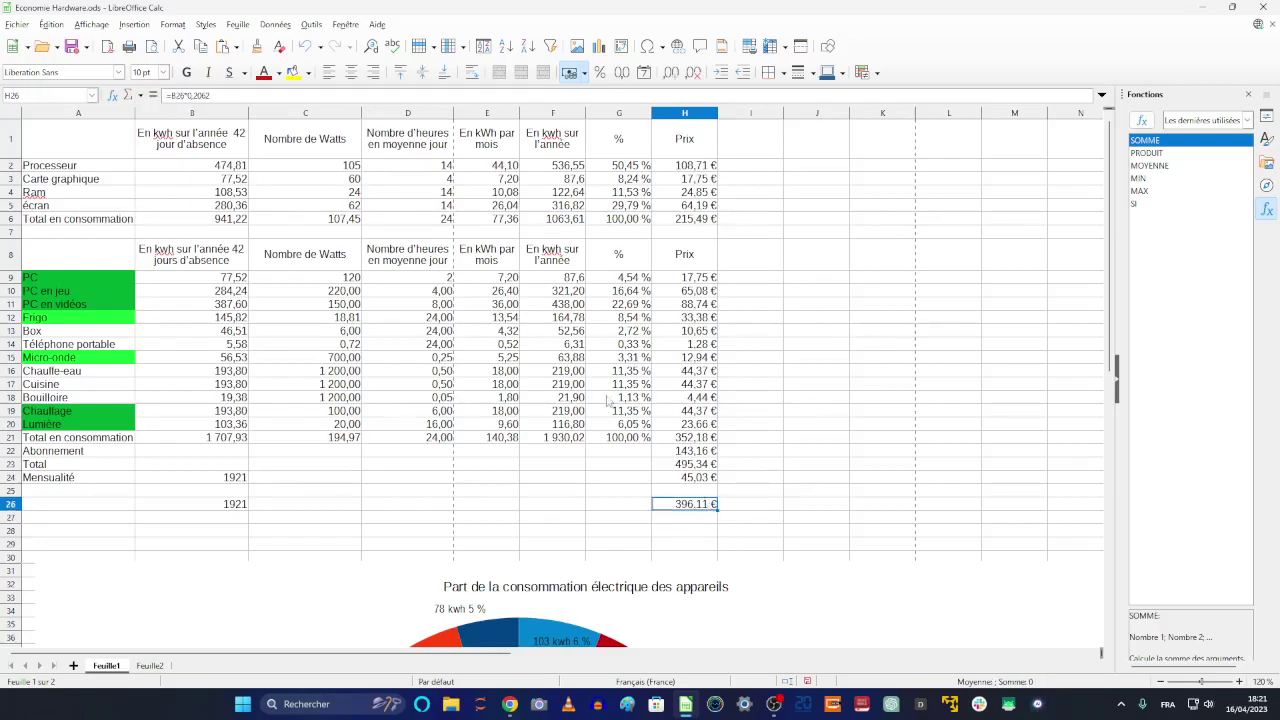
{"action": "left_click", "coordinate": [360, 97]}
{"action": "type", "text": "+"}
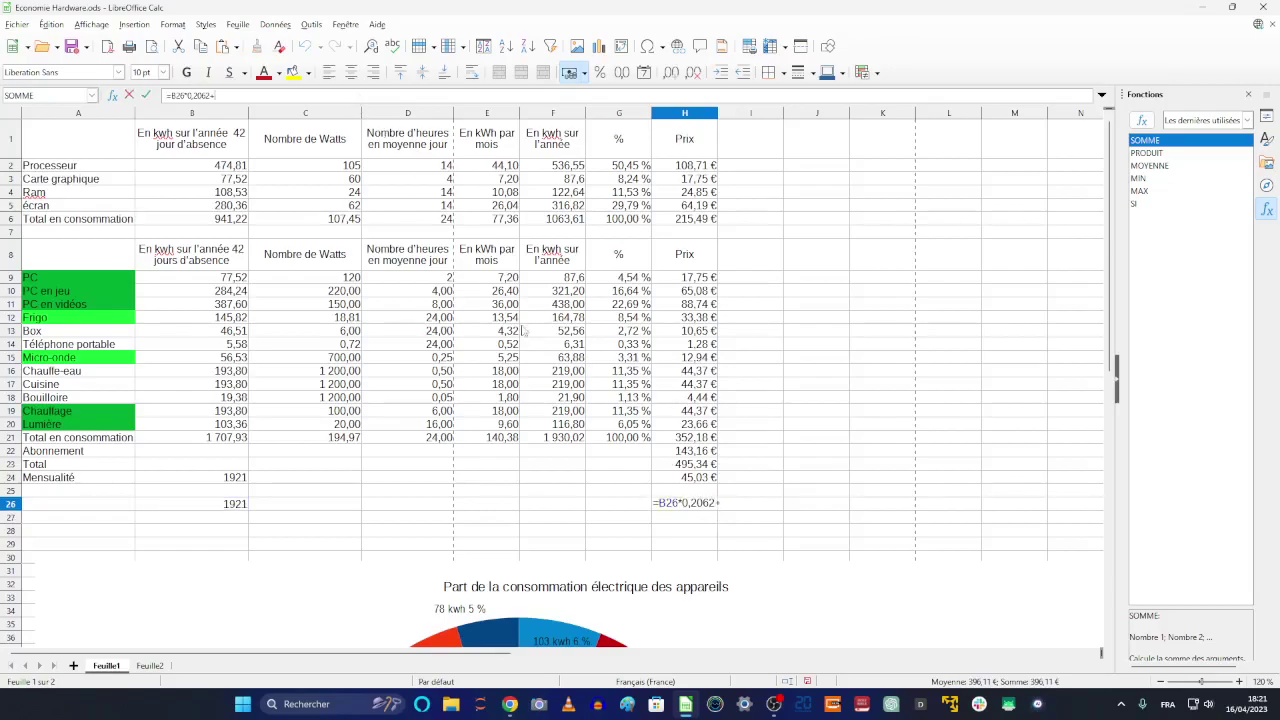
{"action": "left_click", "coordinate": [690, 453]}
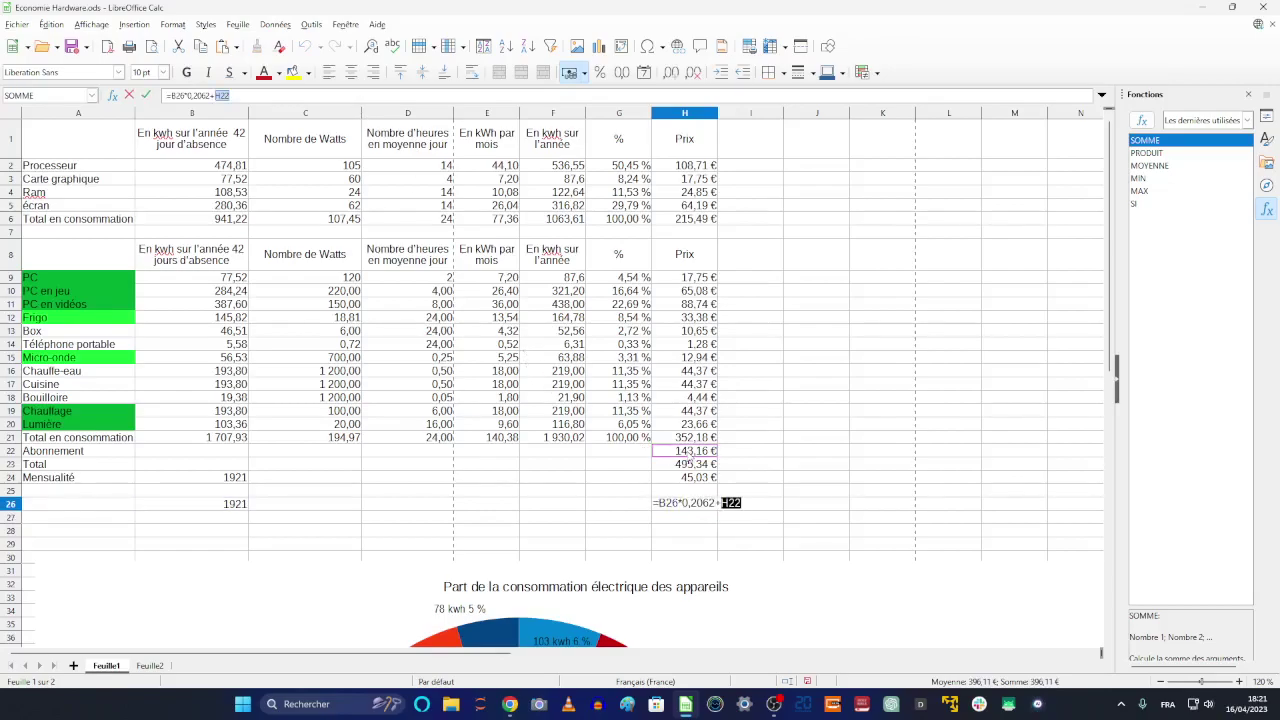
{"action": "key", "text": "Return"}
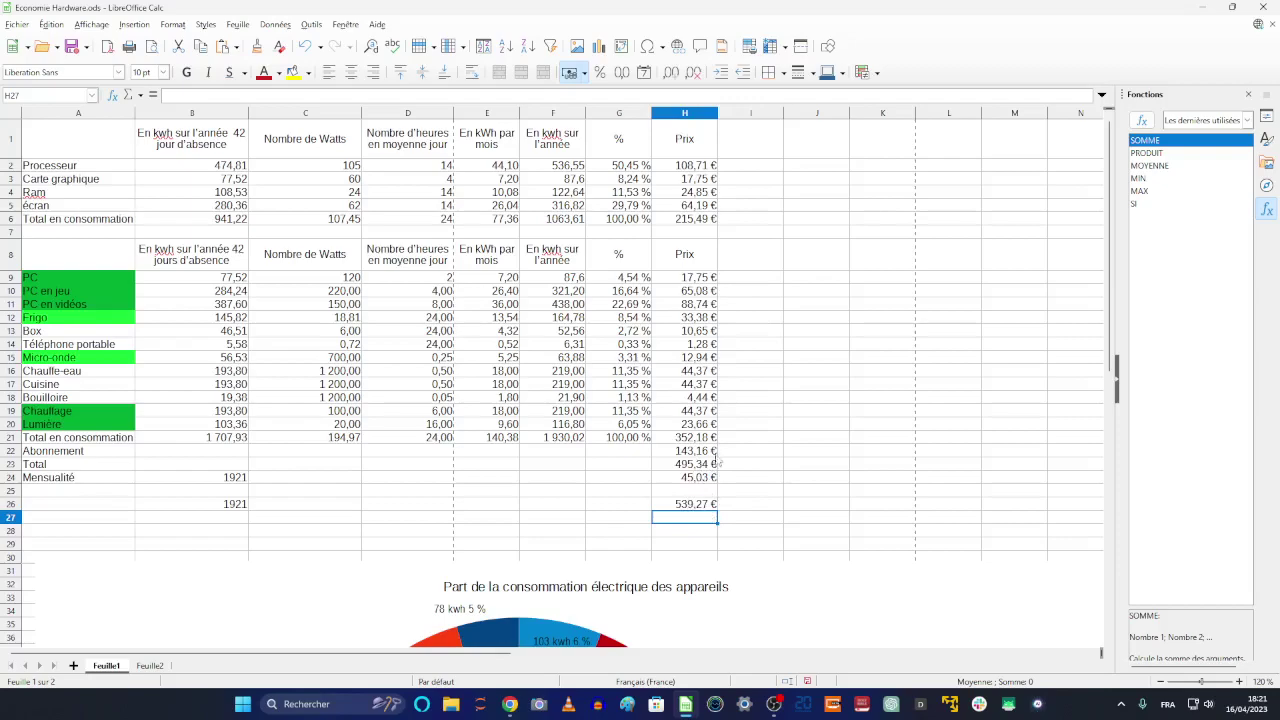
Calculate the monthly payment in H27 with =H26/11
{"action": "double_click", "coordinate": [662, 521]}
{"action": "left_click", "coordinate": [700, 508]}
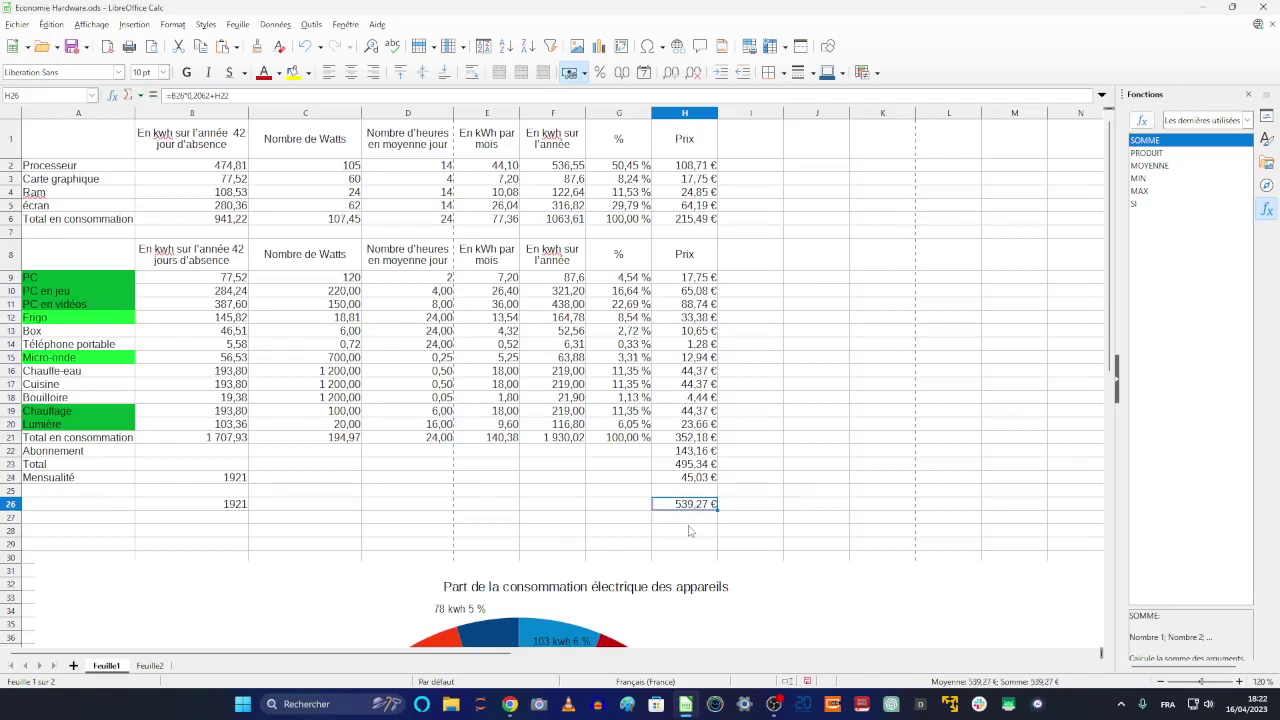
{"action": "left_click", "coordinate": [692, 519]}
{"action": "type", "text": "="}
{"action": "left_click", "coordinate": [704, 505]}
{"action": "type", "text": "/11"}
{"action": "key", "text": "Return"}
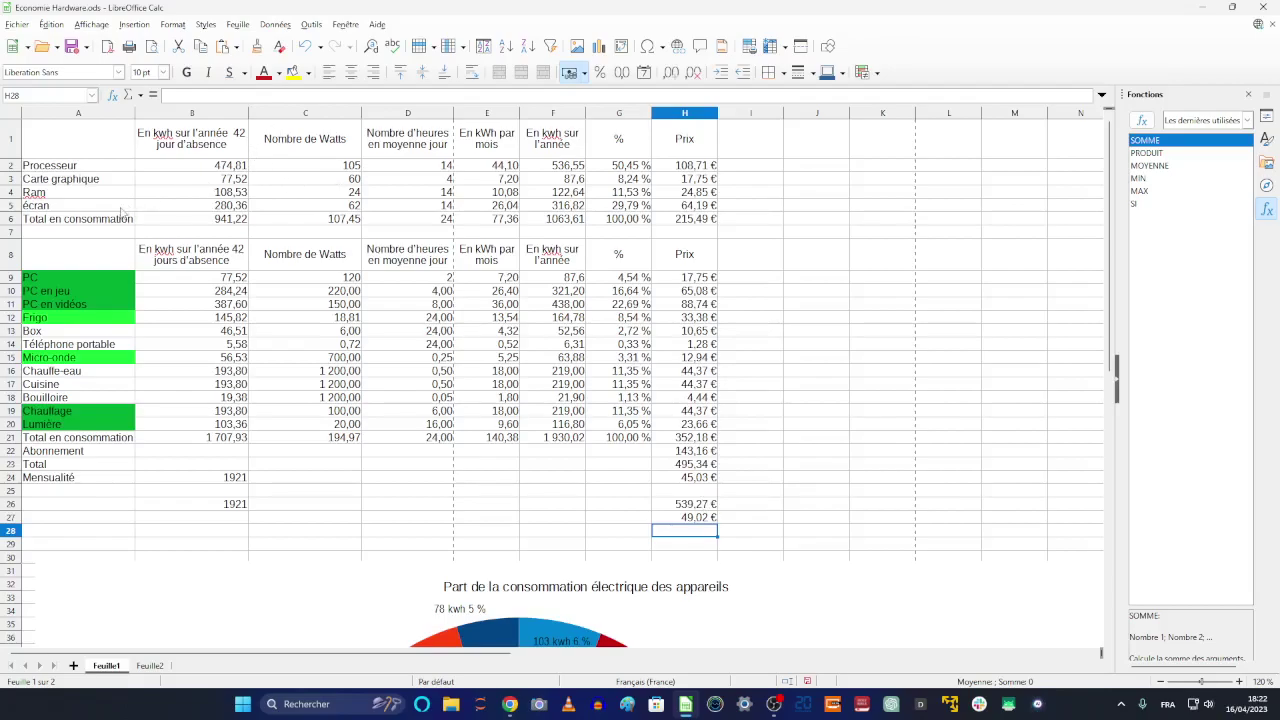
Set the Carte graphique wattage in C3 to 380
{"action": "left_click", "coordinate": [352, 183]}
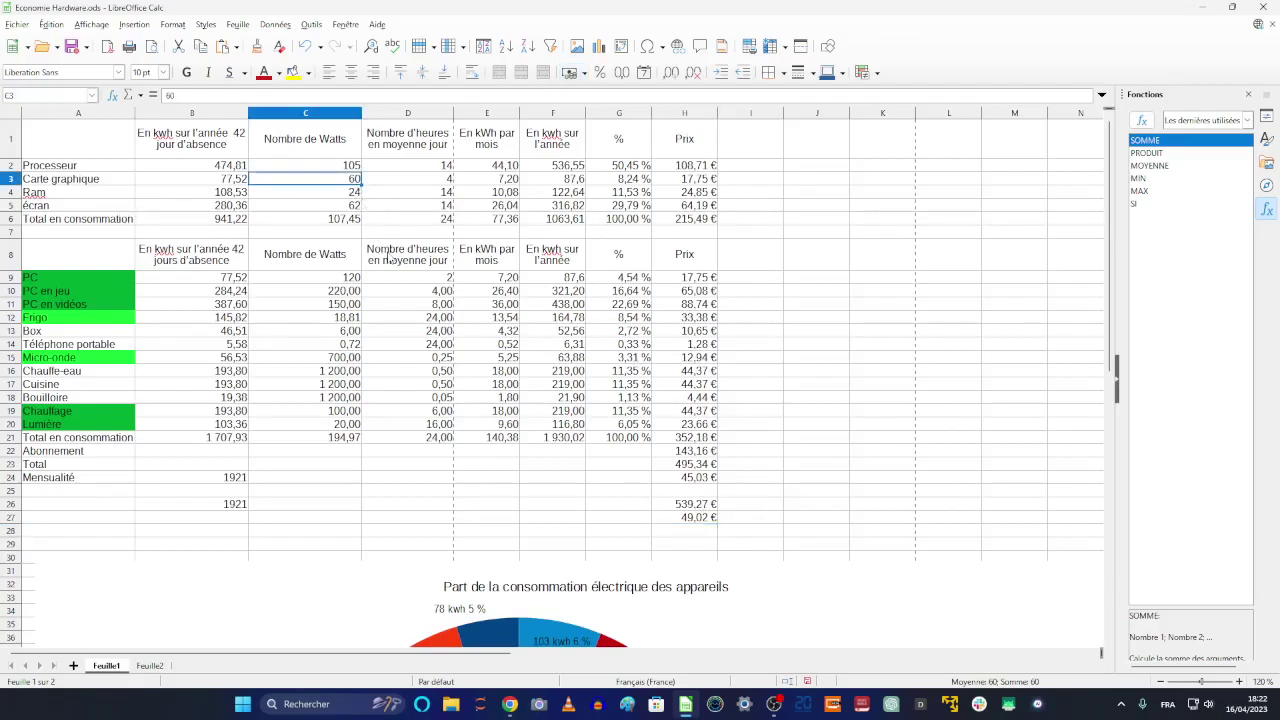
{"action": "type", "text": "380"}
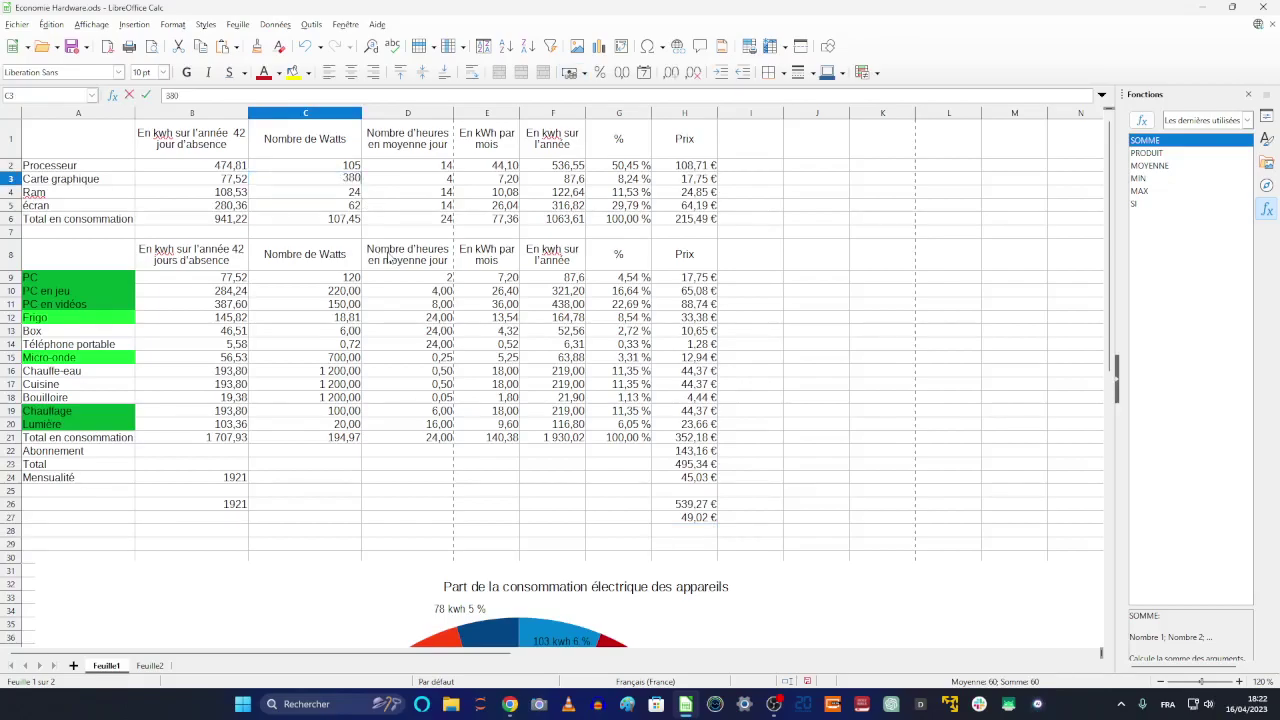
{"action": "key", "text": "Return"}
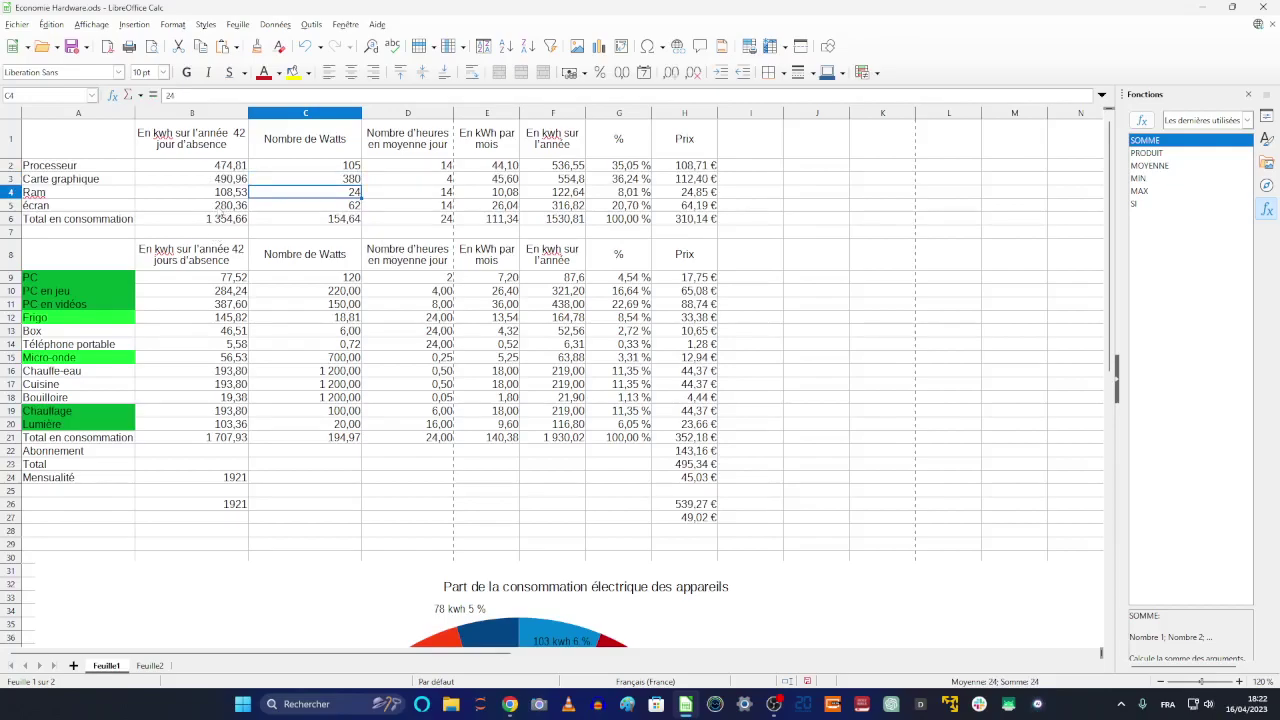
Change the yearly consumption formula in B26 to =980+1354
{"action": "left_click", "coordinate": [241, 506]}
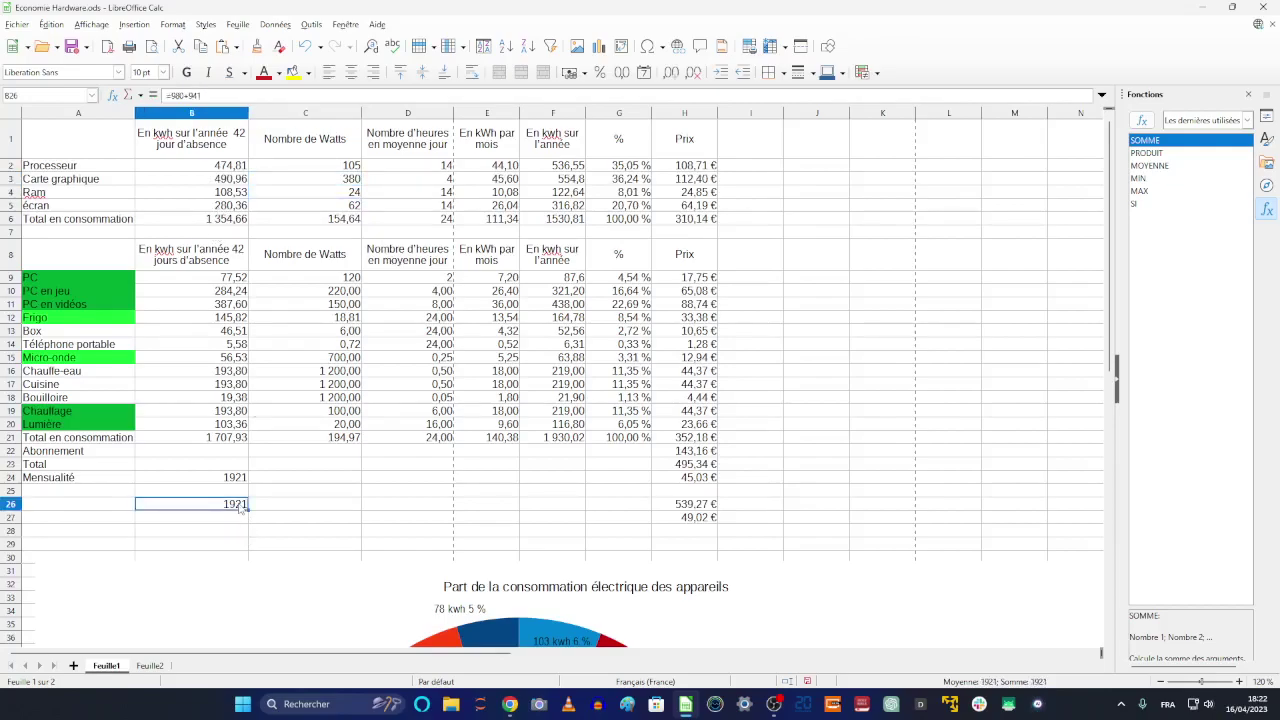
{"action": "left_click", "coordinate": [358, 95]}
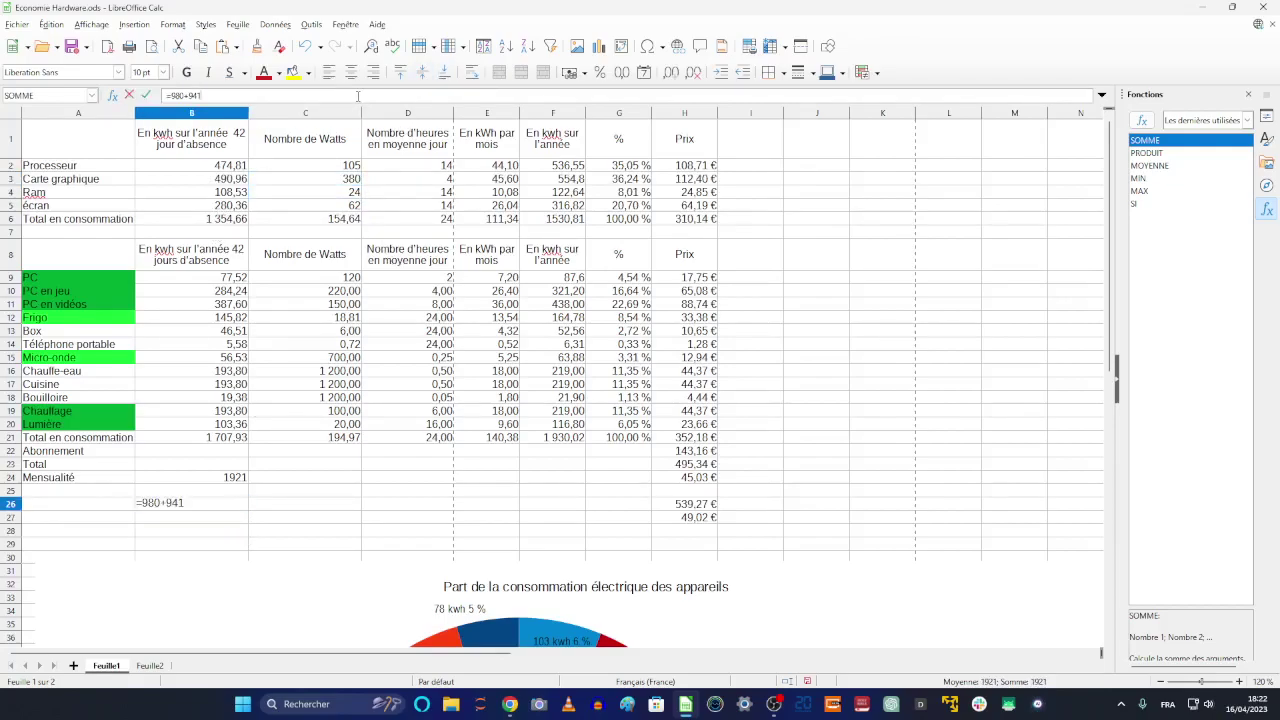
{"action": "key", "text": "Left"}
{"action": "key", "text": "BackSpace"}
{"action": "key", "text": "BackSpace"}
{"action": "type", "text": "35"}
{"action": "type", "text": "4"}
{"action": "key", "text": "Return"}
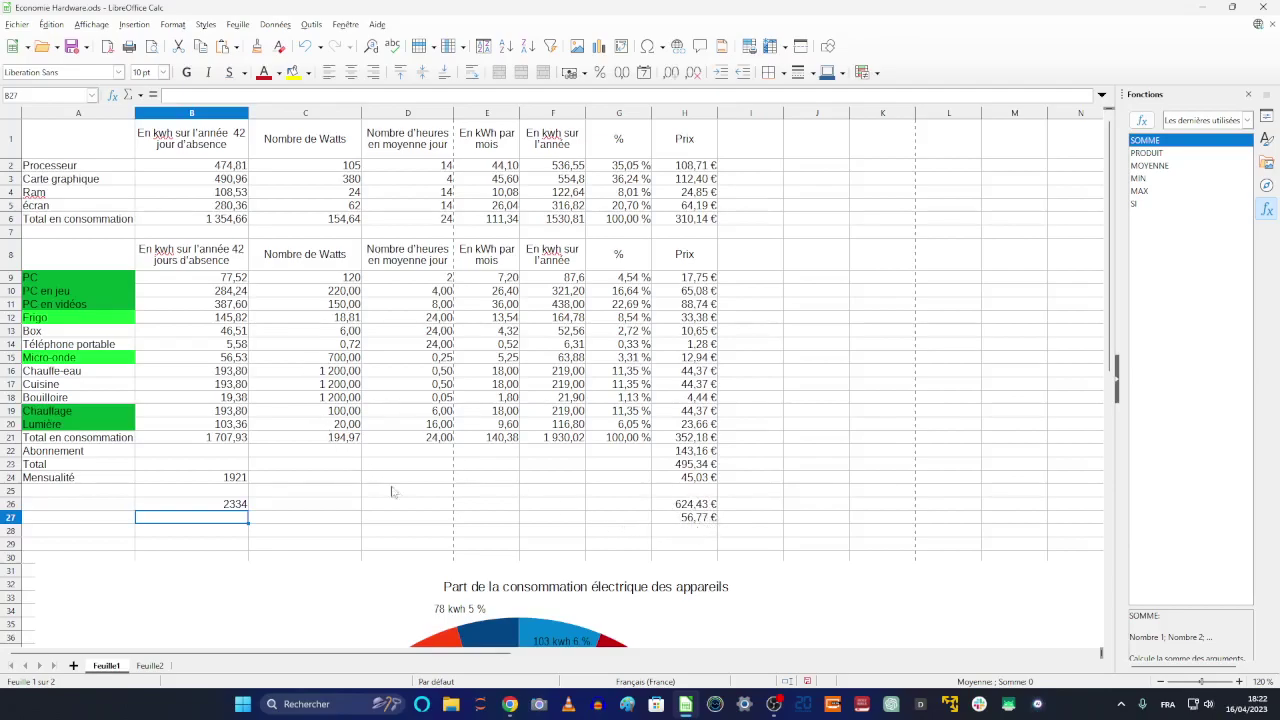
Undo the graphics card wattage change, the price calculations in H26 and H27, and the formula copied into B26
{"action": "key", "text": "ctrl+z"}
{"action": "key", "text": "ctrl+z"}
{"action": "key", "text": "ctrl+z"}
{"action": "key", "text": "ctrl+z"}
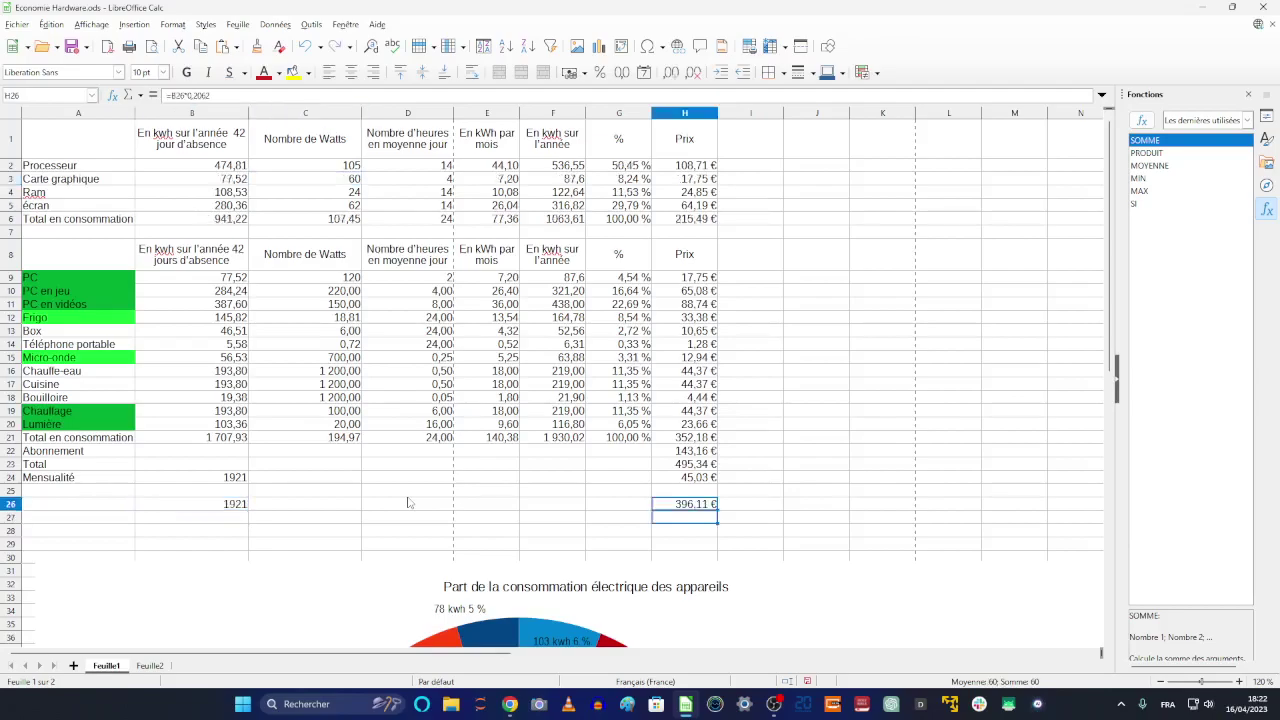
{"action": "key", "text": "ctrl+z"}
{"action": "key", "text": "ctrl+z"}
{"action": "key", "text": "ctrl+z"}
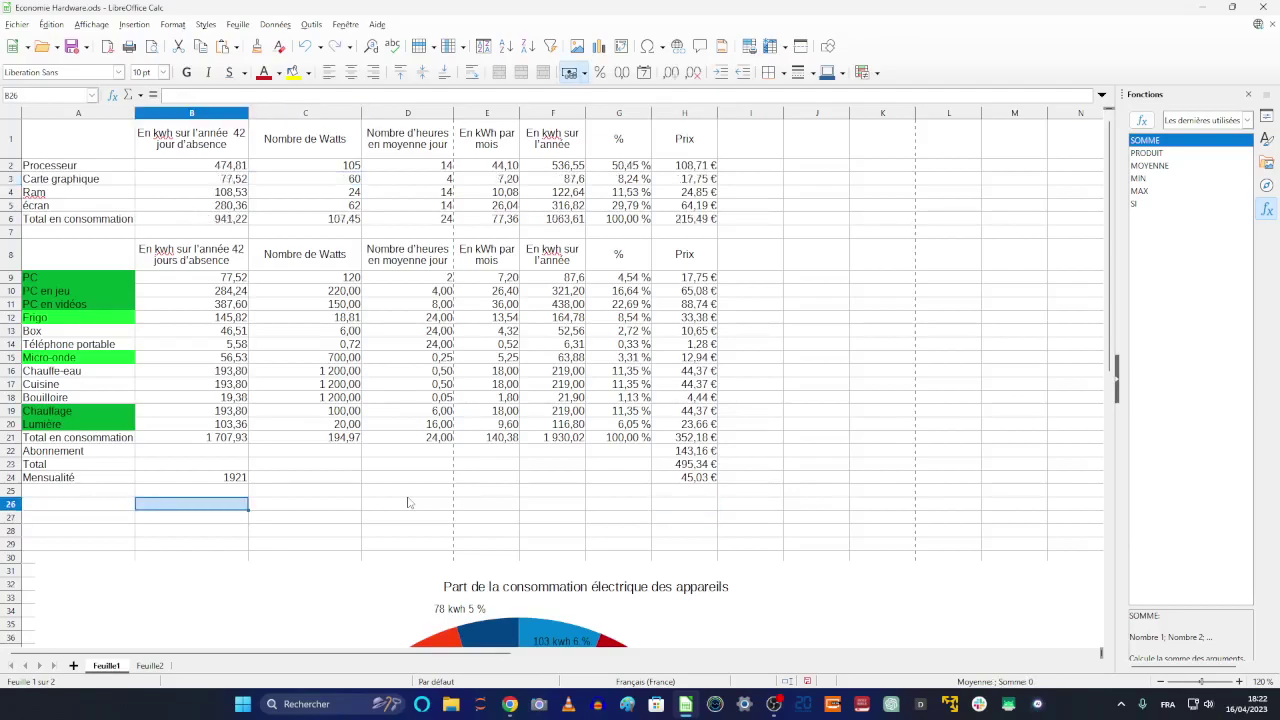
Undo the remaining edits in B24 and the Processeur wattage, and enter 5700G in I2 as the processor model
{"action": "key", "text": "ctrl+z"}
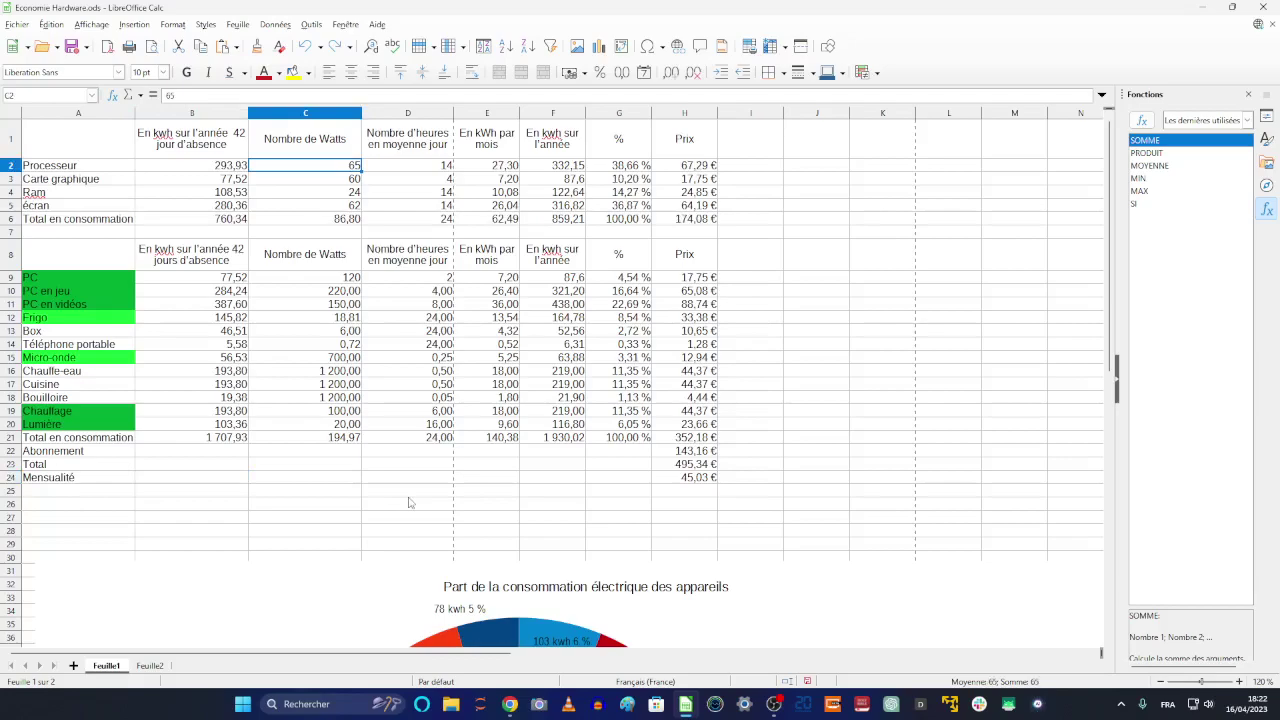
{"action": "left_click", "coordinate": [757, 169]}
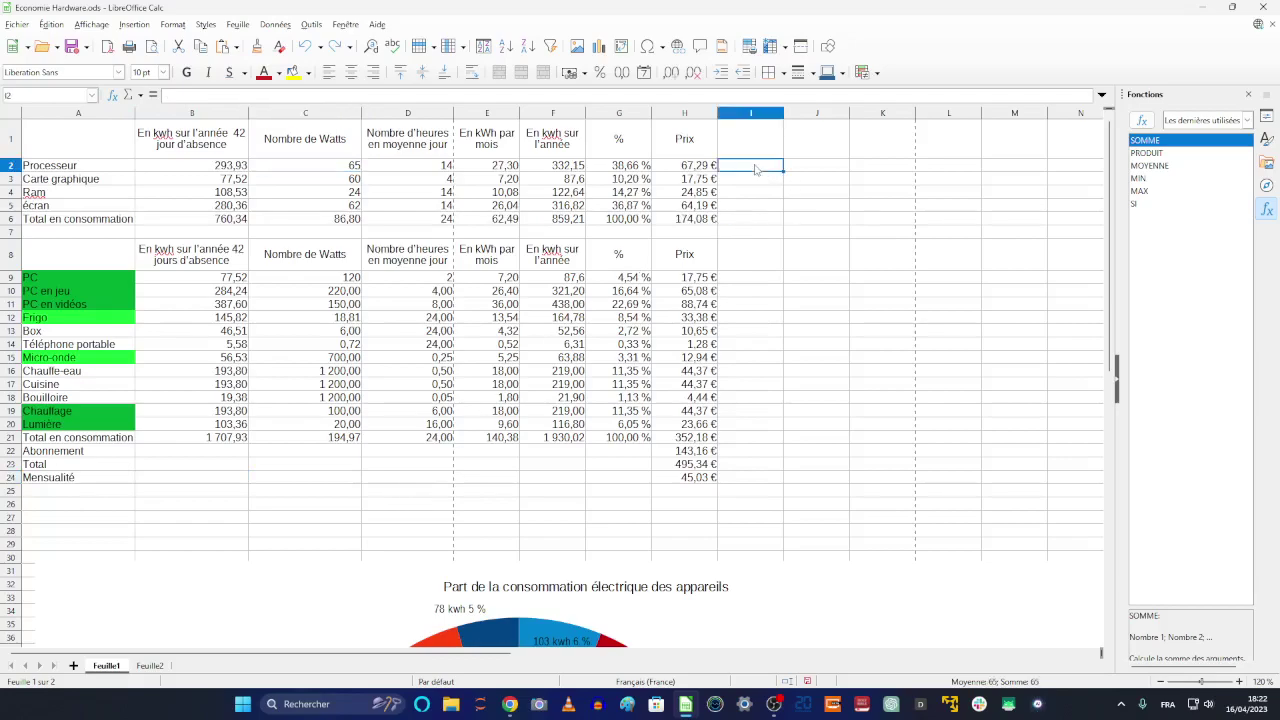
{"action": "type", "text": "5700G"}
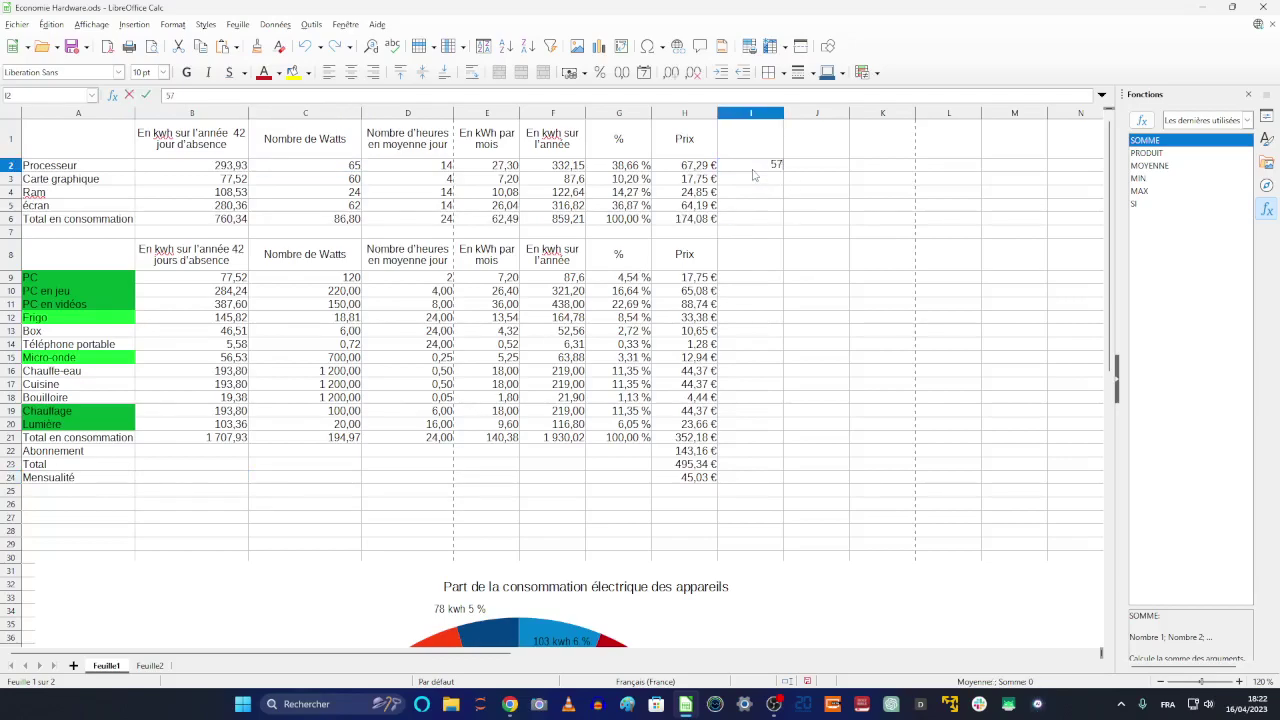
{"action": "key", "text": "Return"}
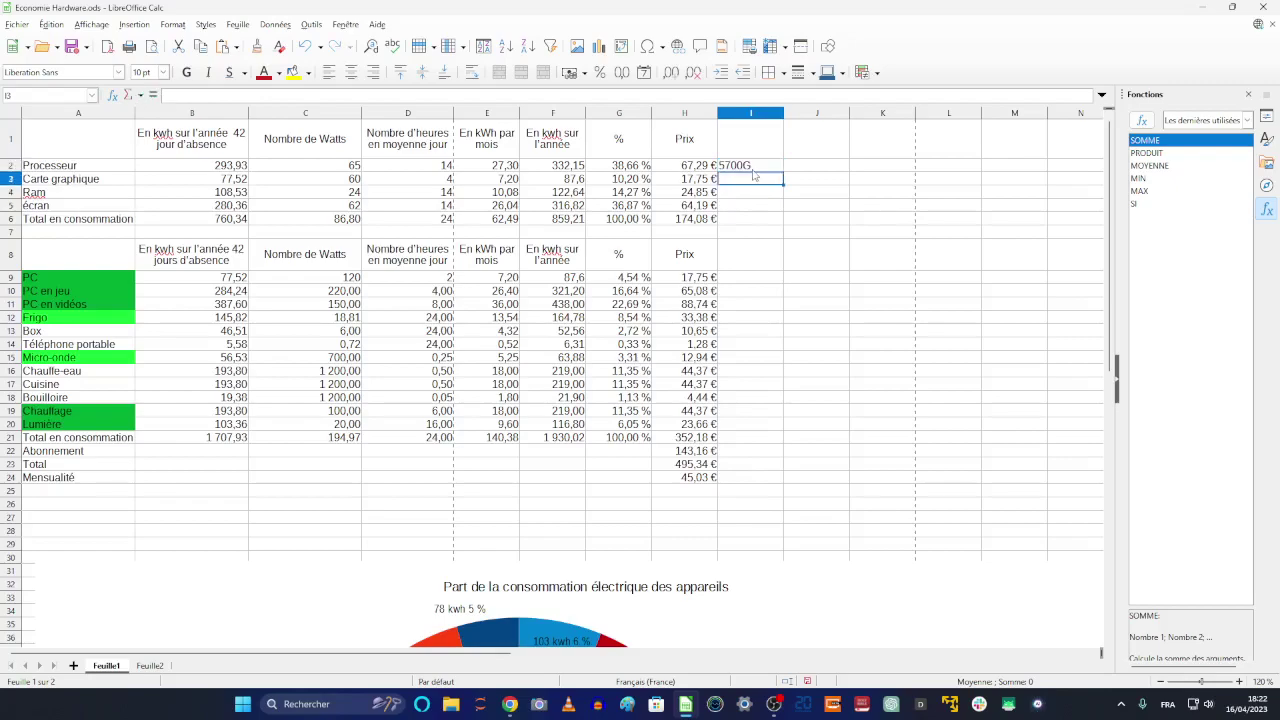
Enter RX 6600 8G in I3 beside the Carte graphique row and 32 GO in I4 beside the Ram row
{"action": "type", "text": "RX 66"}
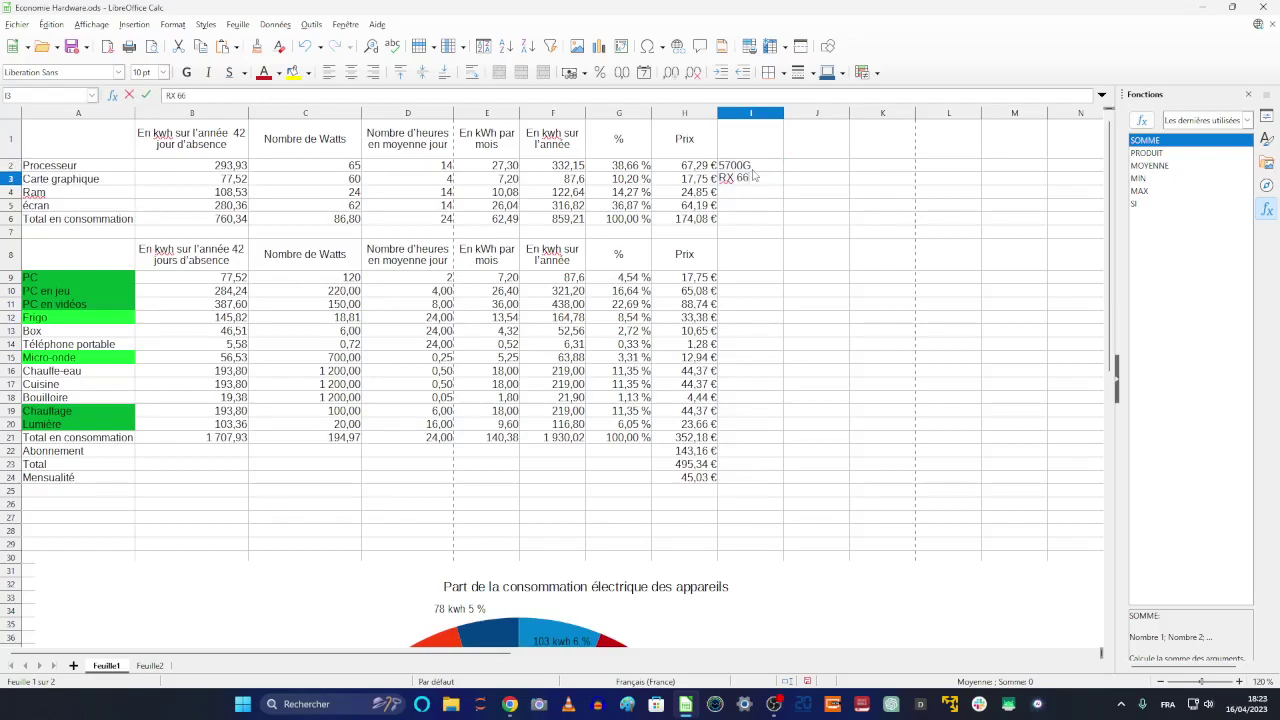
{"action": "type", "text": "00 8G"}
{"action": "key", "text": "Return"}
{"action": "type", "text": "32 GO"}
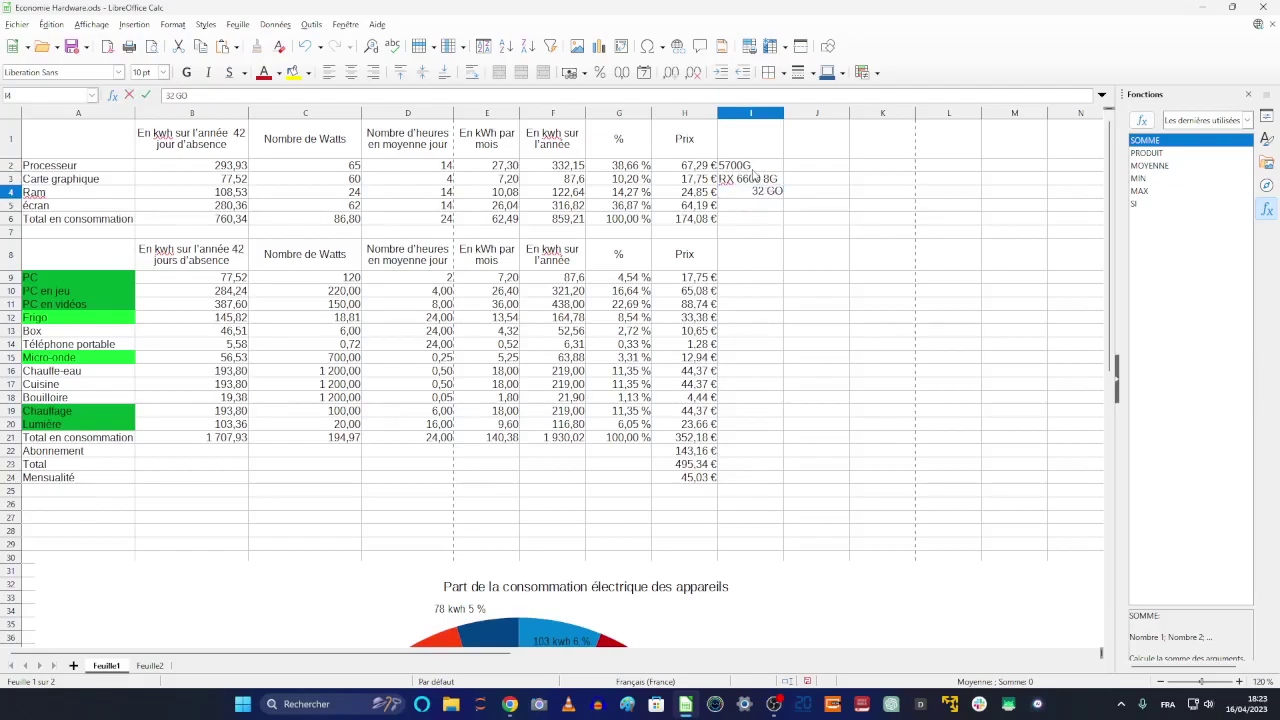
{"action": "key", "text": "BackSpace"}
{"action": "type", "text": "O"}
{"action": "key", "text": "Return"}
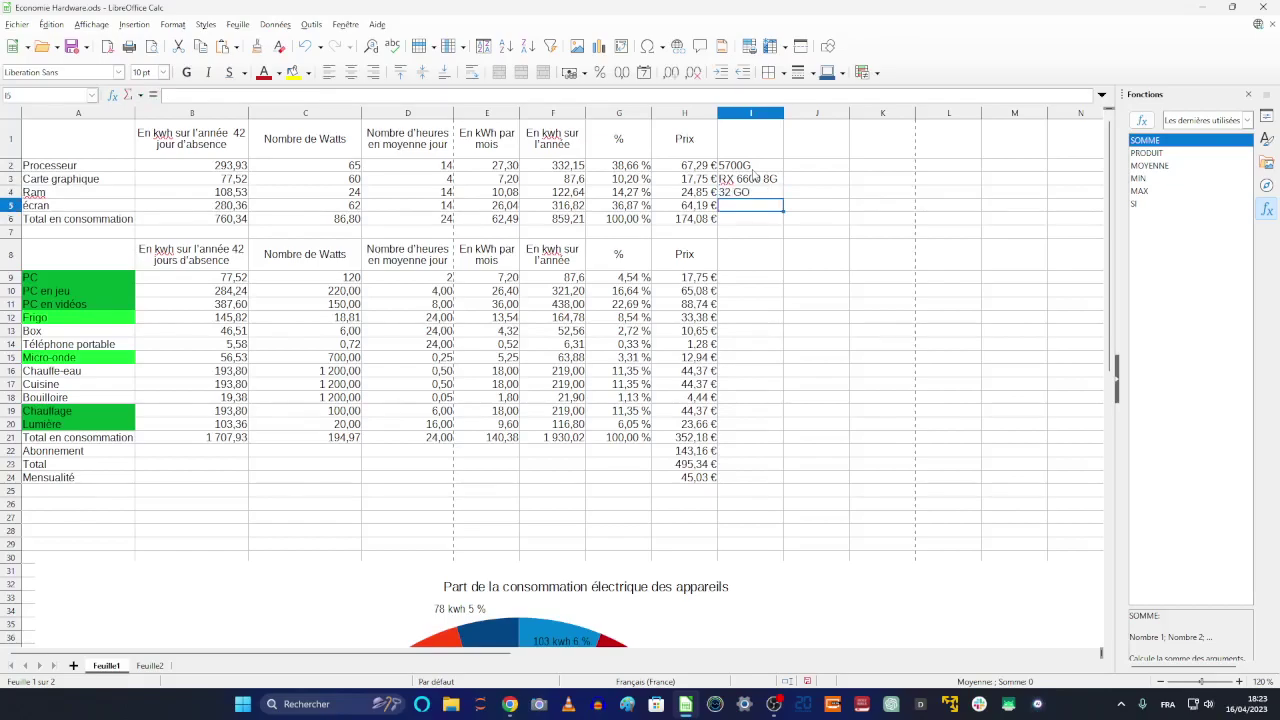
Enter 3 écrans Eyefinity in I5 beside the écran row and widen column I to fit the text
{"action": "type", "text": "3"}
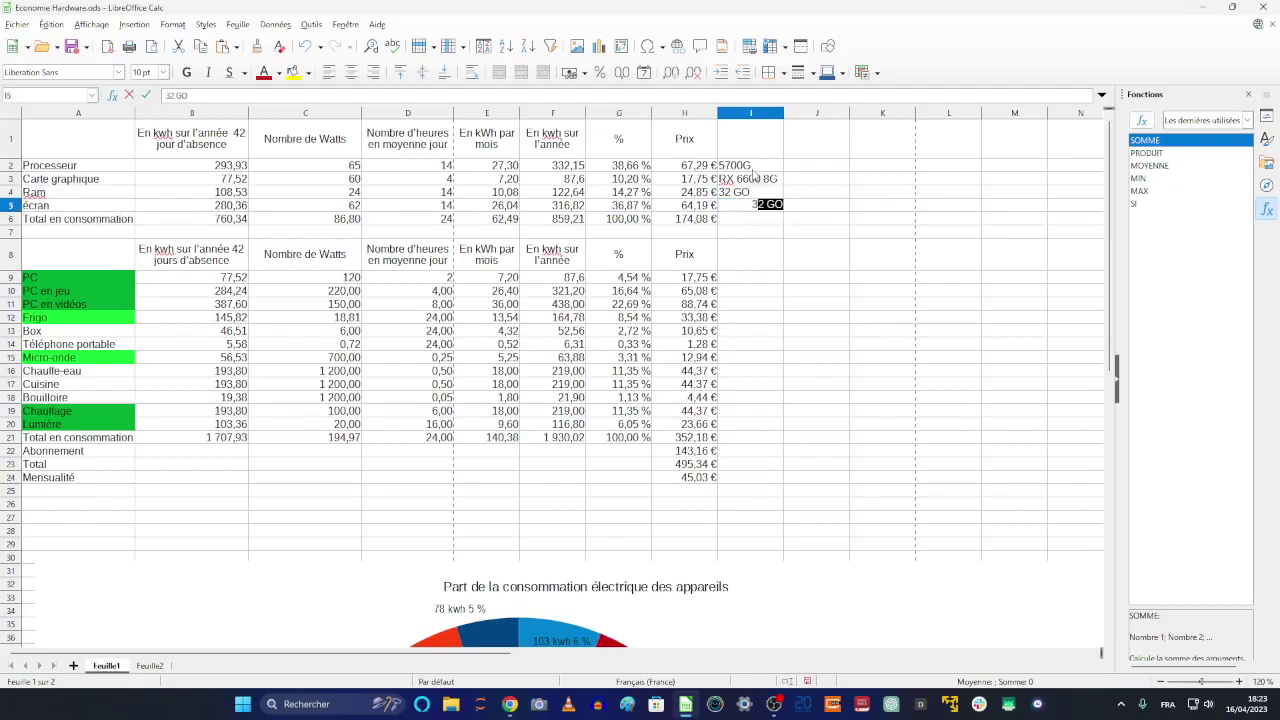
{"action": "type", "text": "écras"}
{"action": "key", "text": "Left"}
{"action": "key", "text": "Right"}
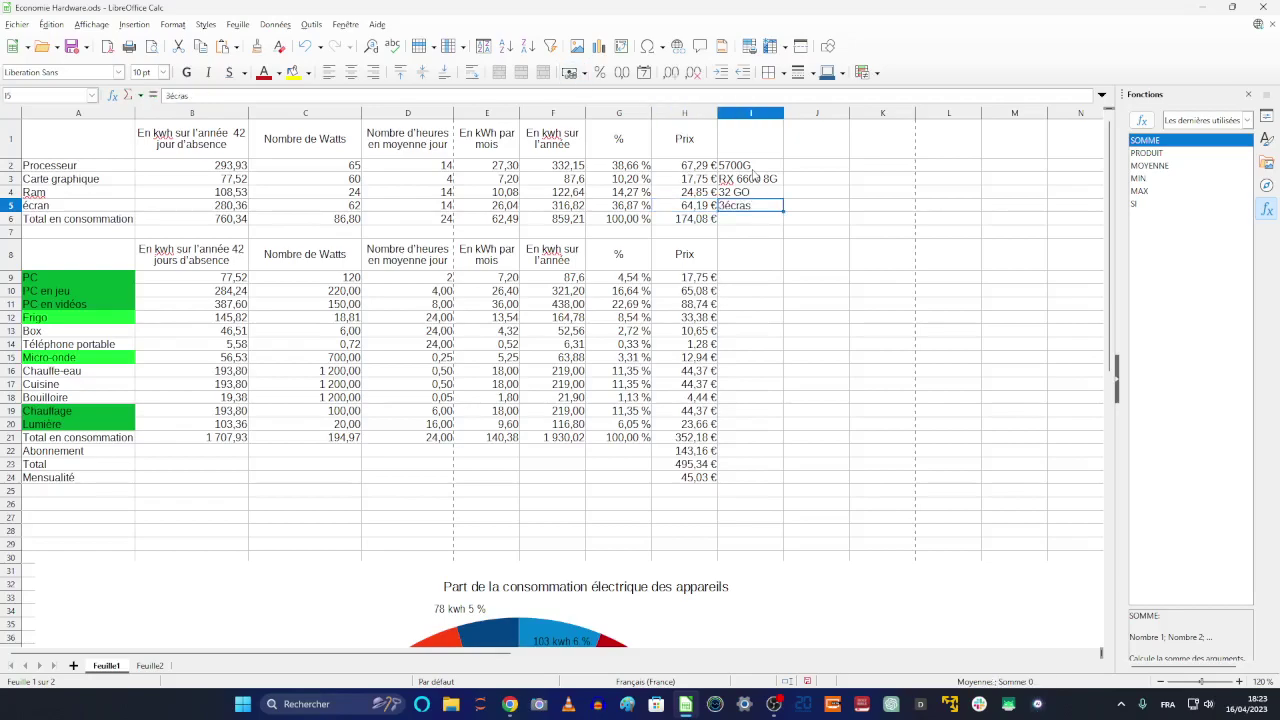
{"action": "type", "text": "3 écrans Ey"}
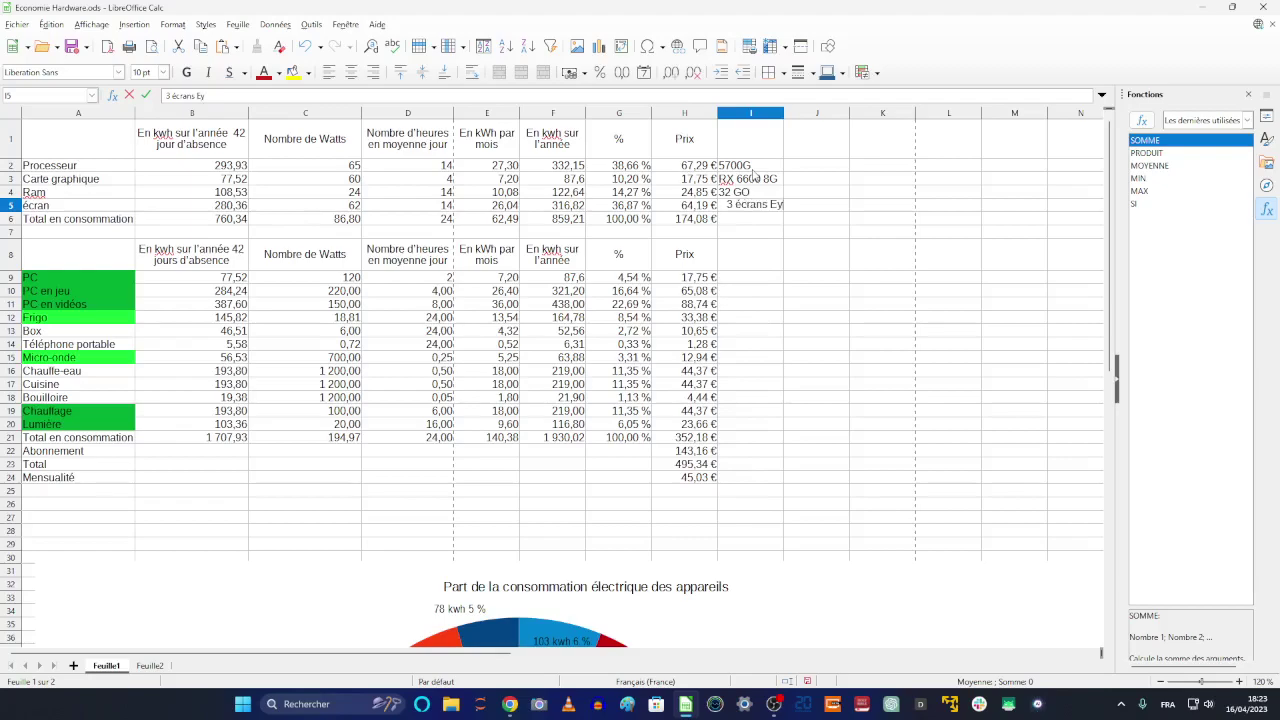
{"action": "type", "text": "efinity"}
{"action": "key", "text": "Return"}
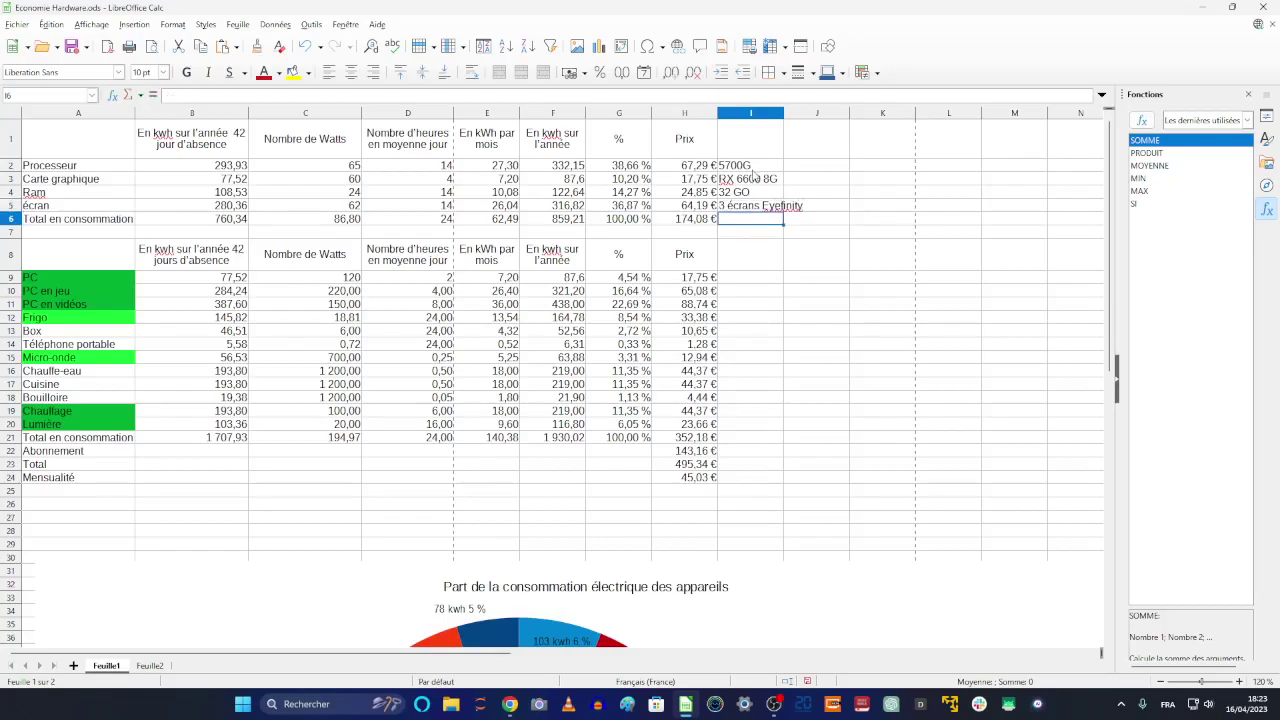
{"action": "left_click_drag", "start_coordinate": [784, 112], "coordinate": [836, 112]}
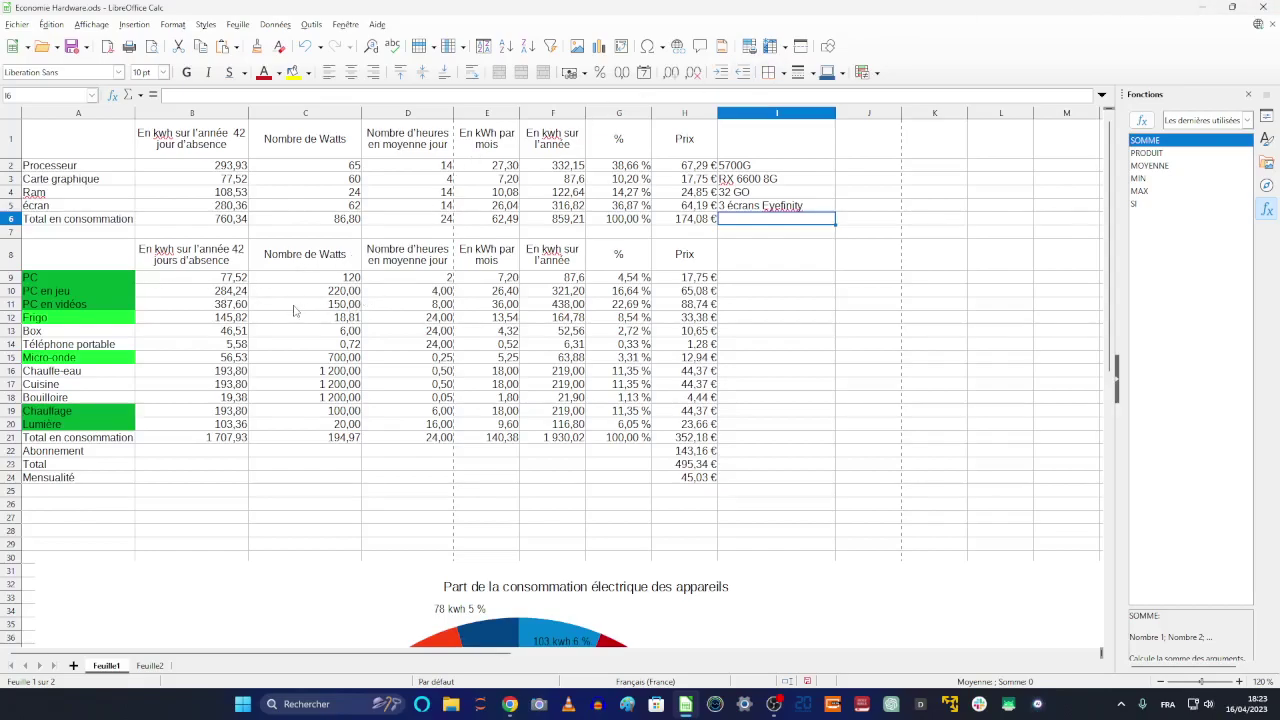
Set the wattages in C9:C11 to 160 for PC, 260 for PC en jeu and 190 for PC en vidéos
{"action": "left_click", "coordinate": [343, 278]}
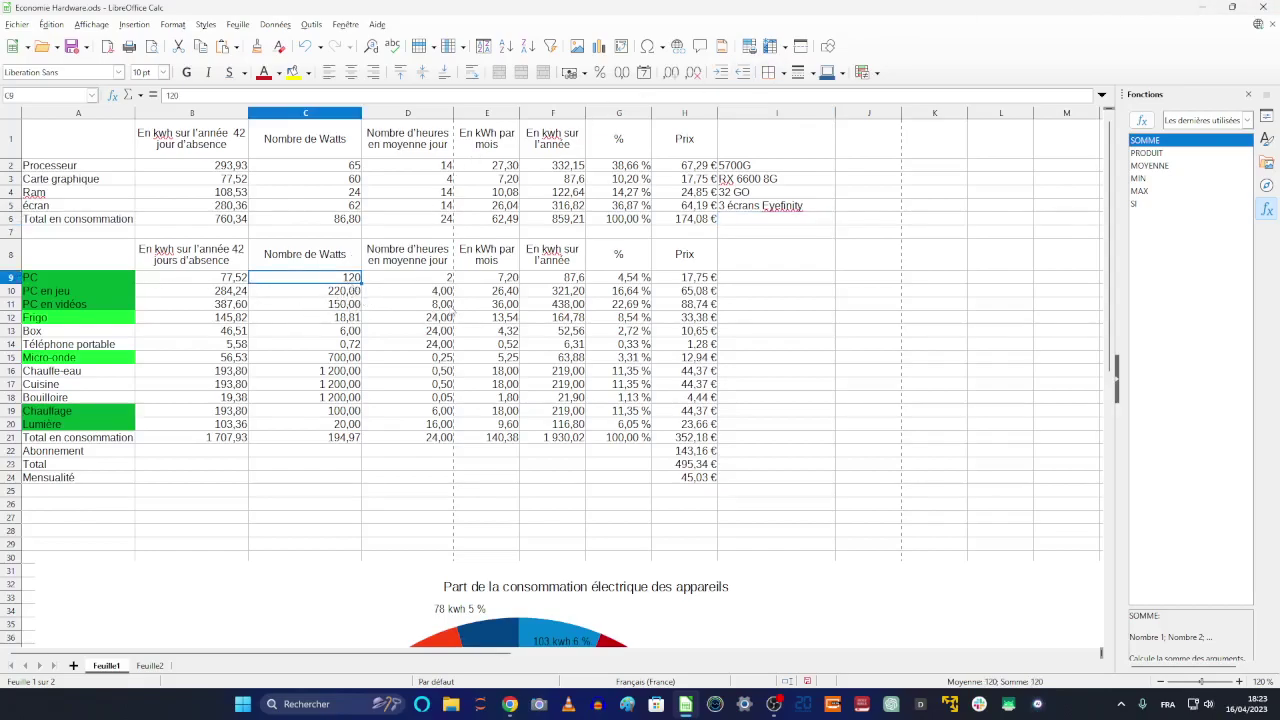
{"action": "type", "text": "160"}
{"action": "key", "text": "Return"}
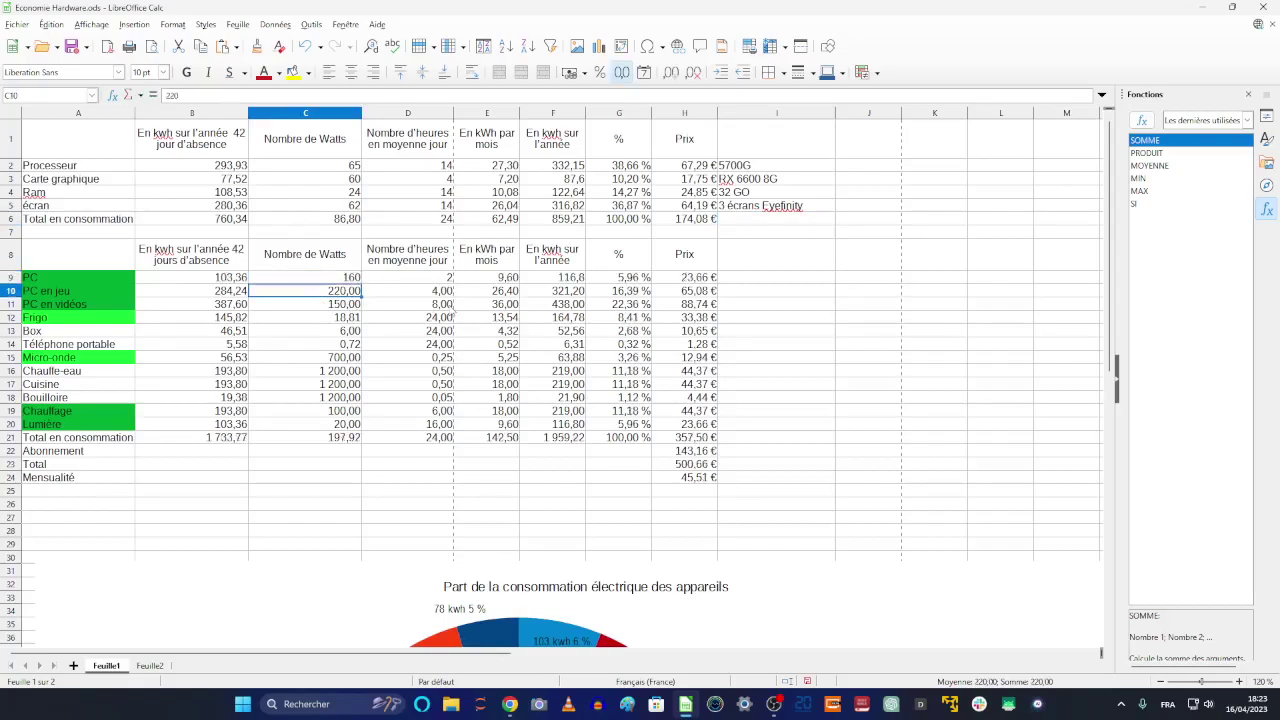
{"action": "type", "text": "2"}
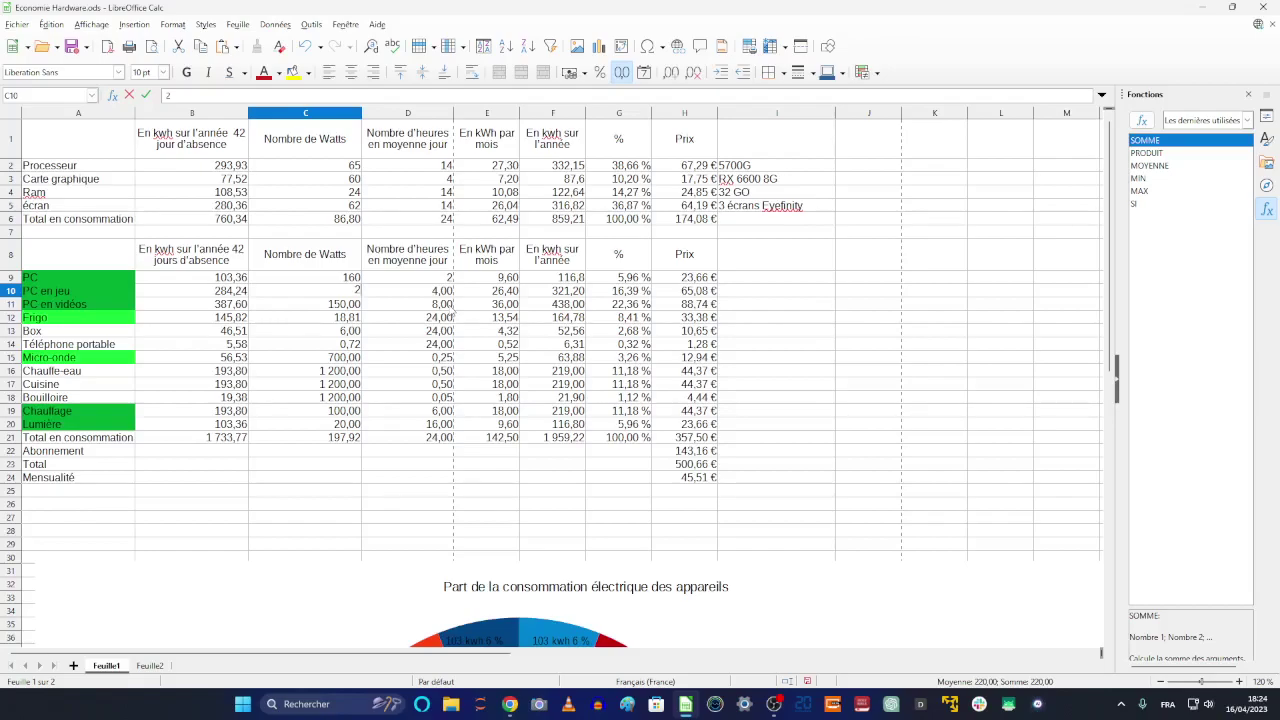
{"action": "type", "text": "60"}
{"action": "key", "text": "Return"}
{"action": "type", "text": "190"}
{"action": "key", "text": "Return"}
Raise the wattages to 360 for PC, 460 for PC en jeu and 390 for PC en vidéos
{"action": "key", "text": "Up"}
{"action": "key", "text": "Up"}
{"action": "key", "text": "Up"}
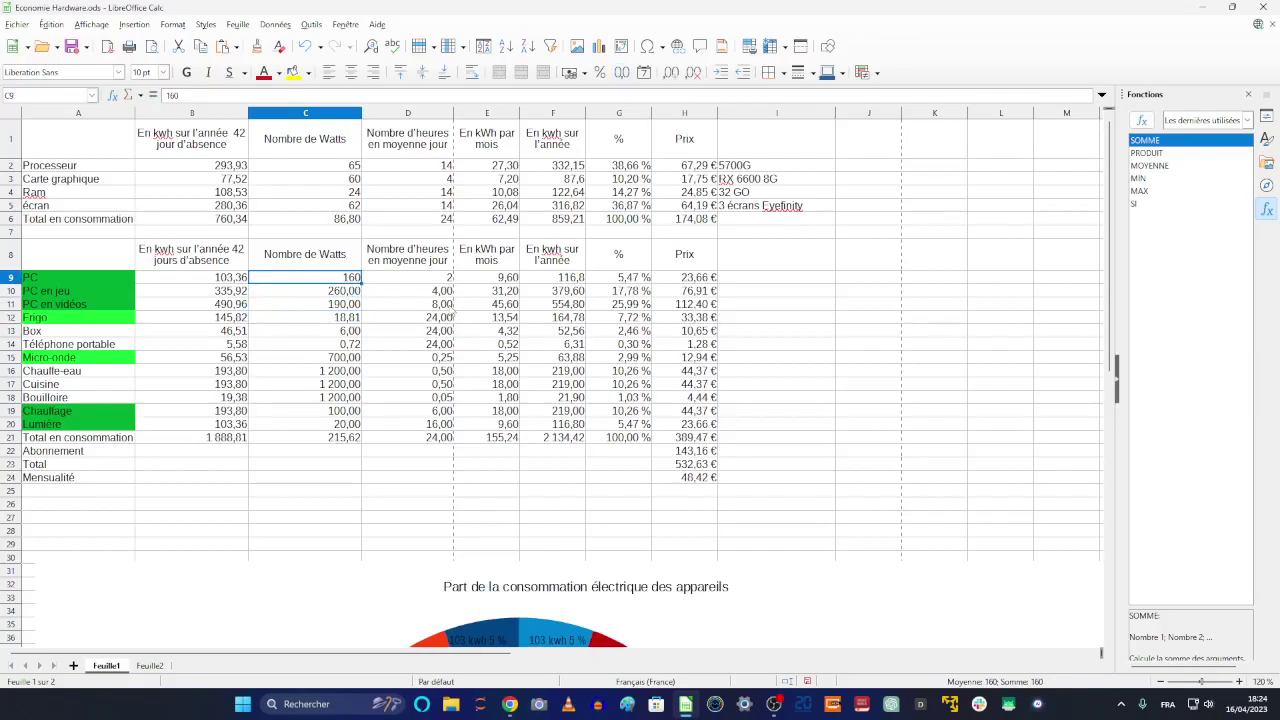
{"action": "type", "text": "360"}
{"action": "key", "text": "Return"}
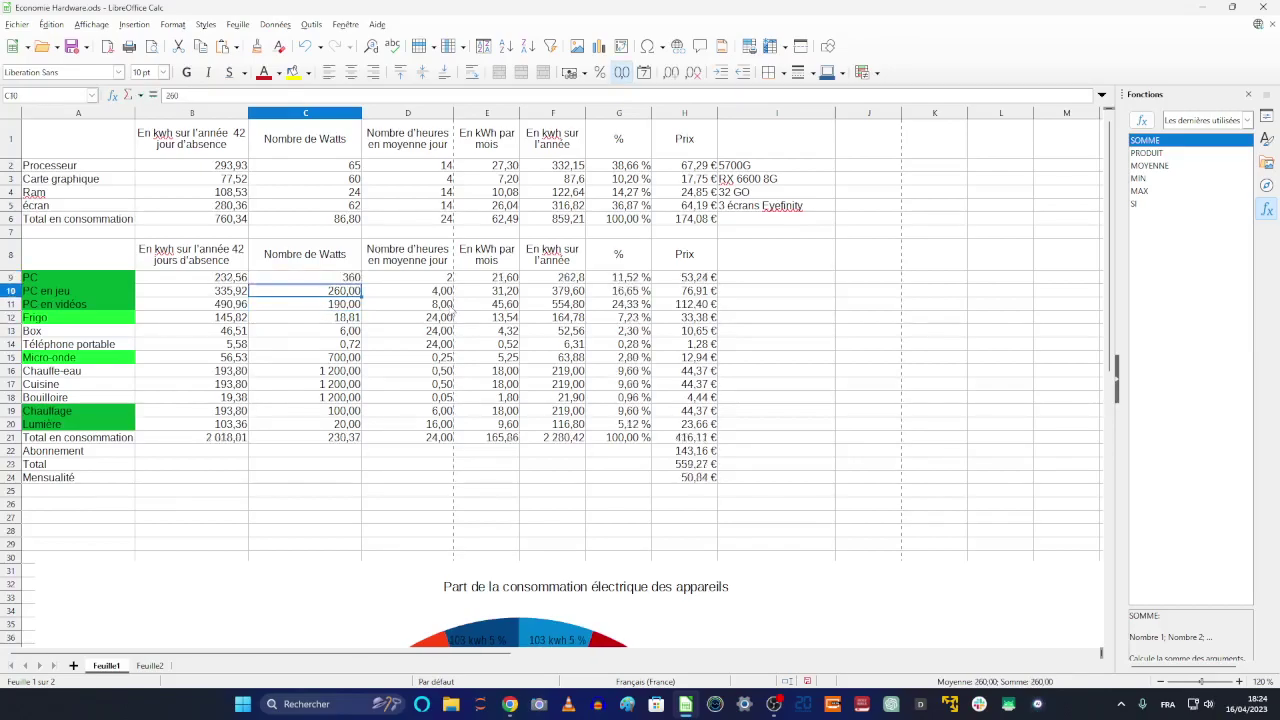
{"action": "type", "text": "460"}
{"action": "key", "text": "Return"}
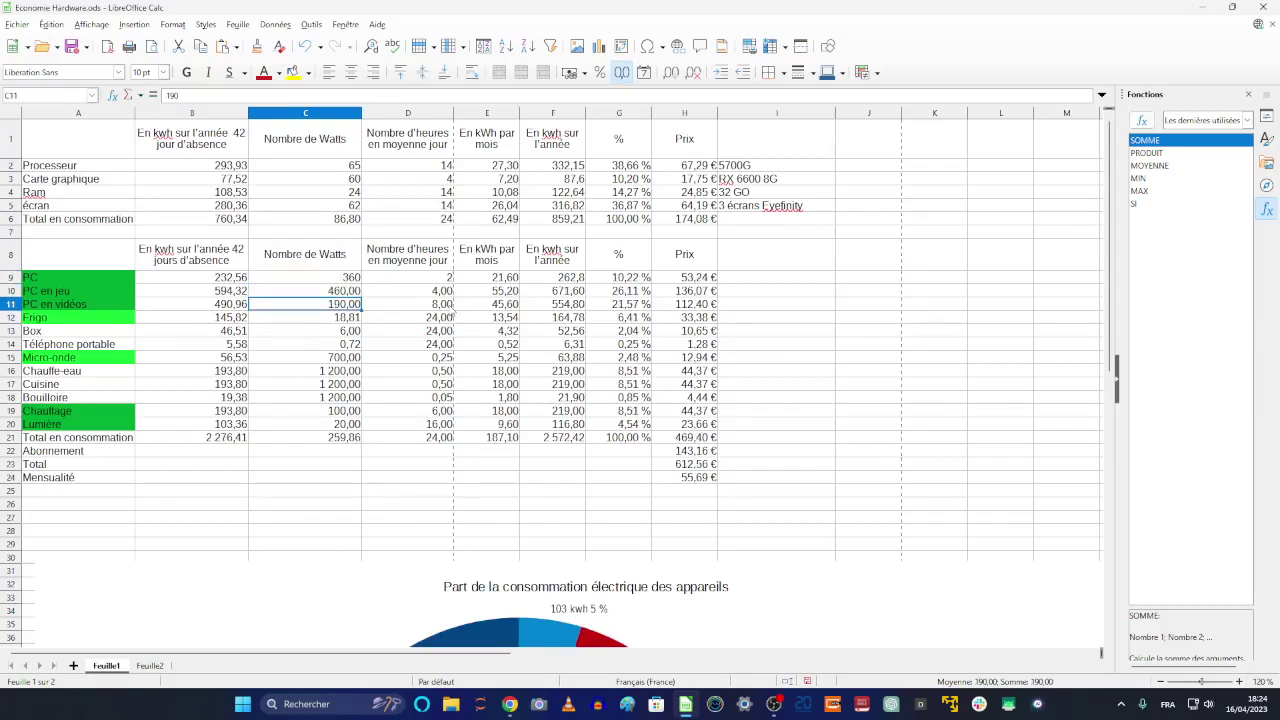
{"action": "type", "text": "390"}
{"action": "key", "text": "Return"}
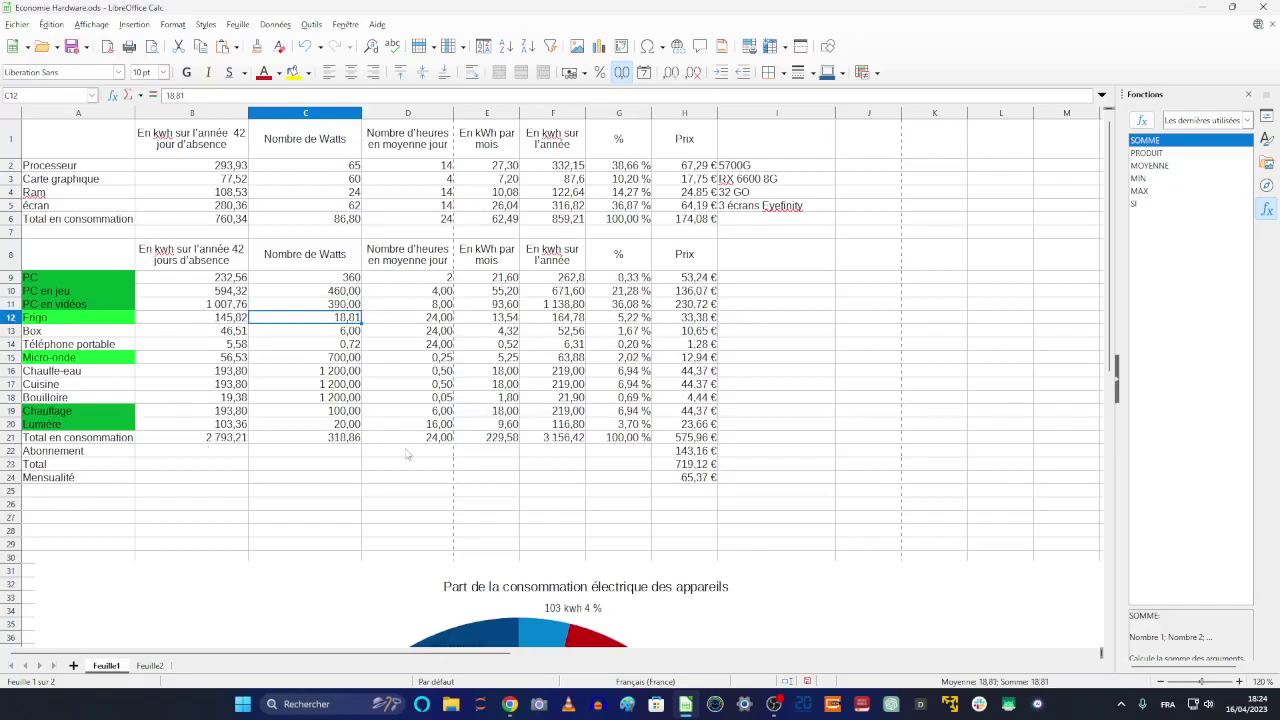
Examine the appliance consumption pie chart for the shares of the three PC categories
{"action": "left_click", "coordinate": [340, 426]}
{"action": "scroll", "coordinate": [412, 440], "scroll_direction": "down", "scroll_amount": 8}
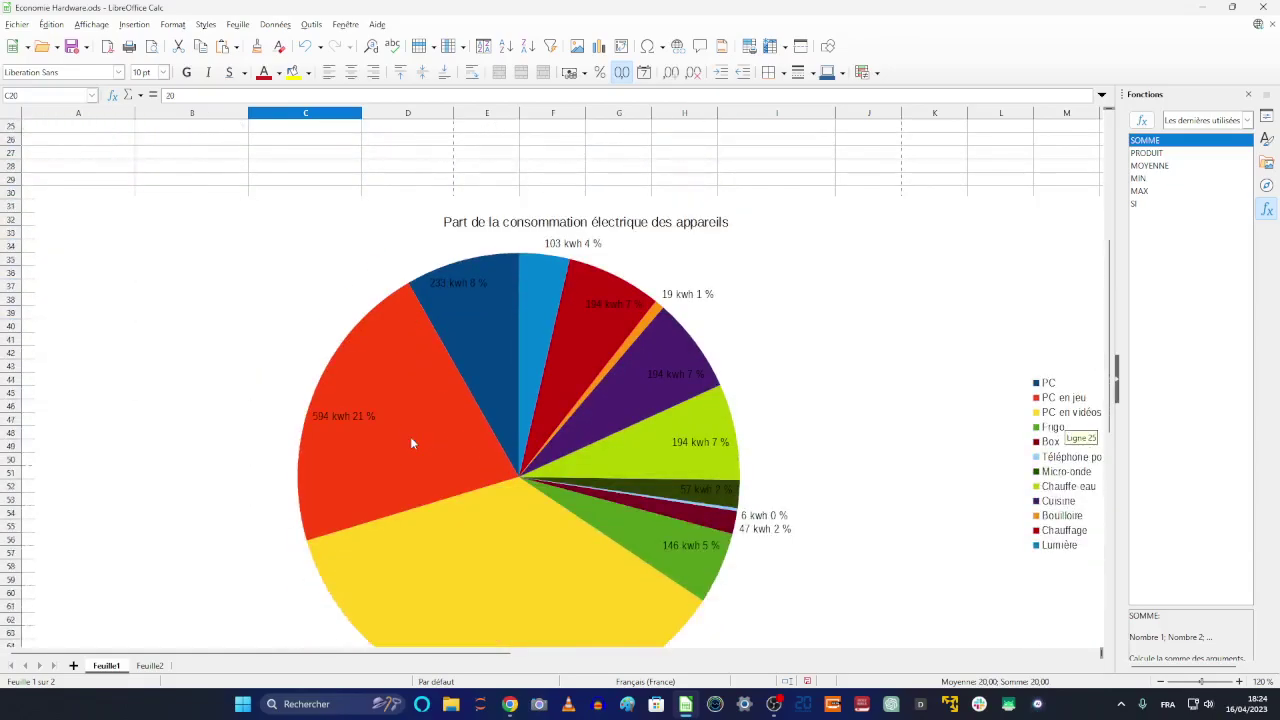
{"action": "scroll", "coordinate": [410, 443], "scroll_direction": "down", "scroll_amount": 3}
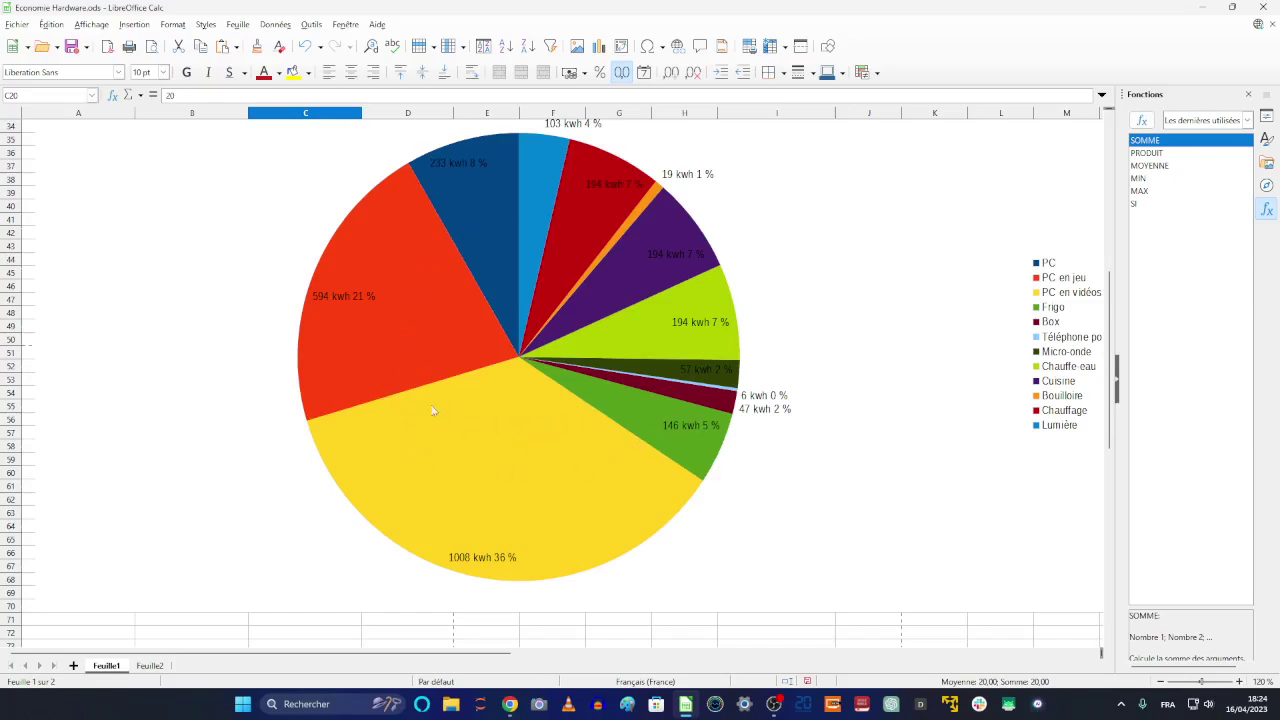
{"action": "scroll", "coordinate": [466, 387], "scroll_direction": "up", "scroll_amount": 4}
{"action": "scroll", "coordinate": [466, 387], "scroll_direction": "up", "scroll_amount": 4}
{"action": "scroll", "coordinate": [466, 387], "scroll_direction": "down", "scroll_amount": 6}
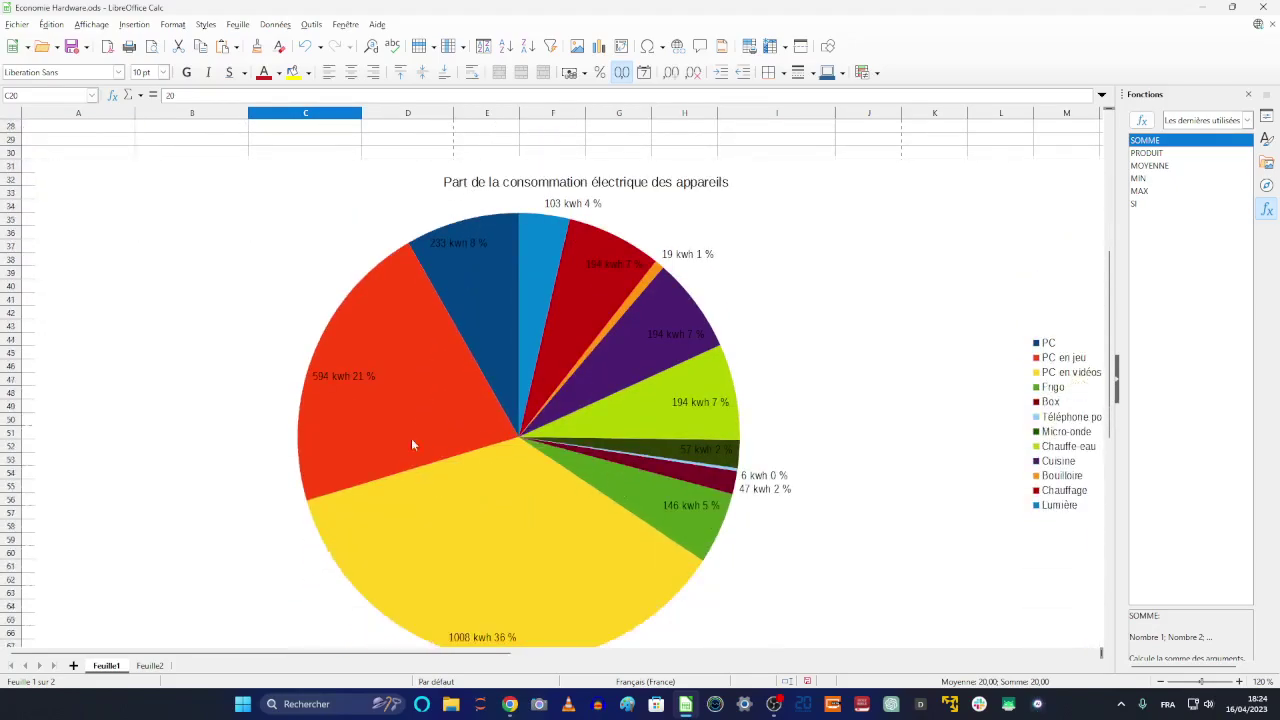
{"action": "scroll", "coordinate": [454, 437], "scroll_direction": "down", "scroll_amount": 1}
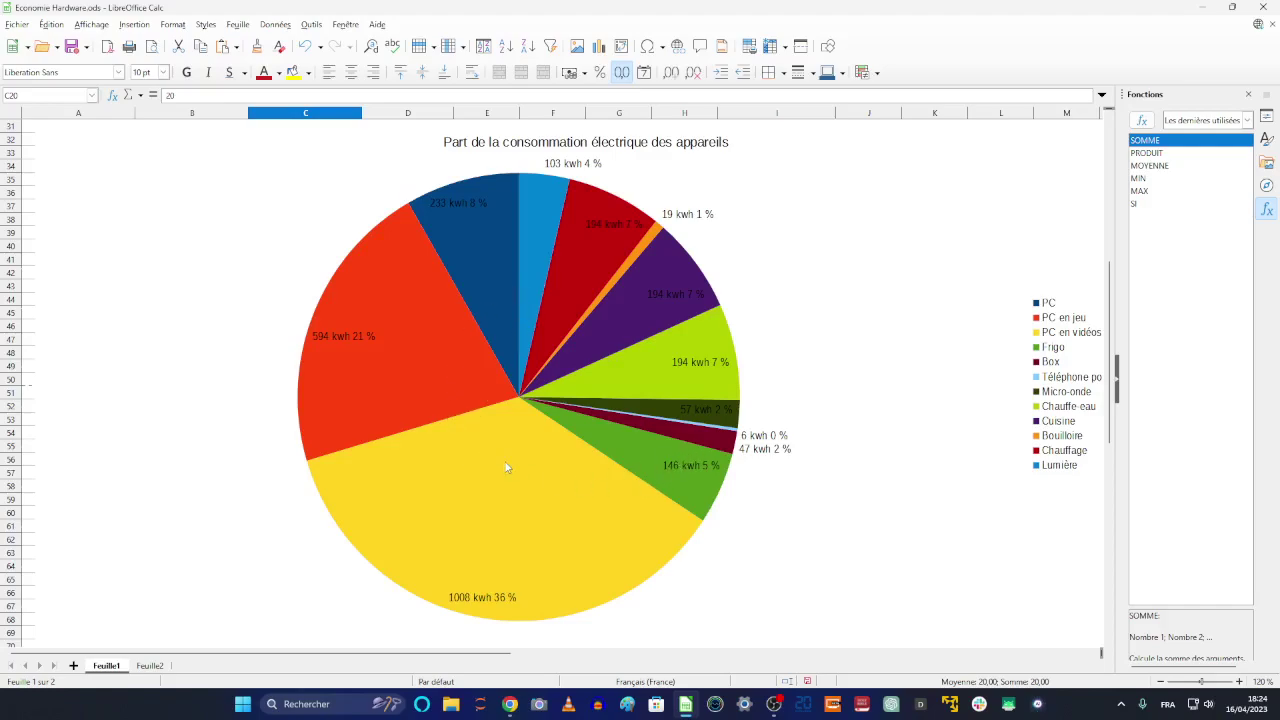
{"action": "scroll", "coordinate": [504, 462], "scroll_direction": "up", "scroll_amount": 10}
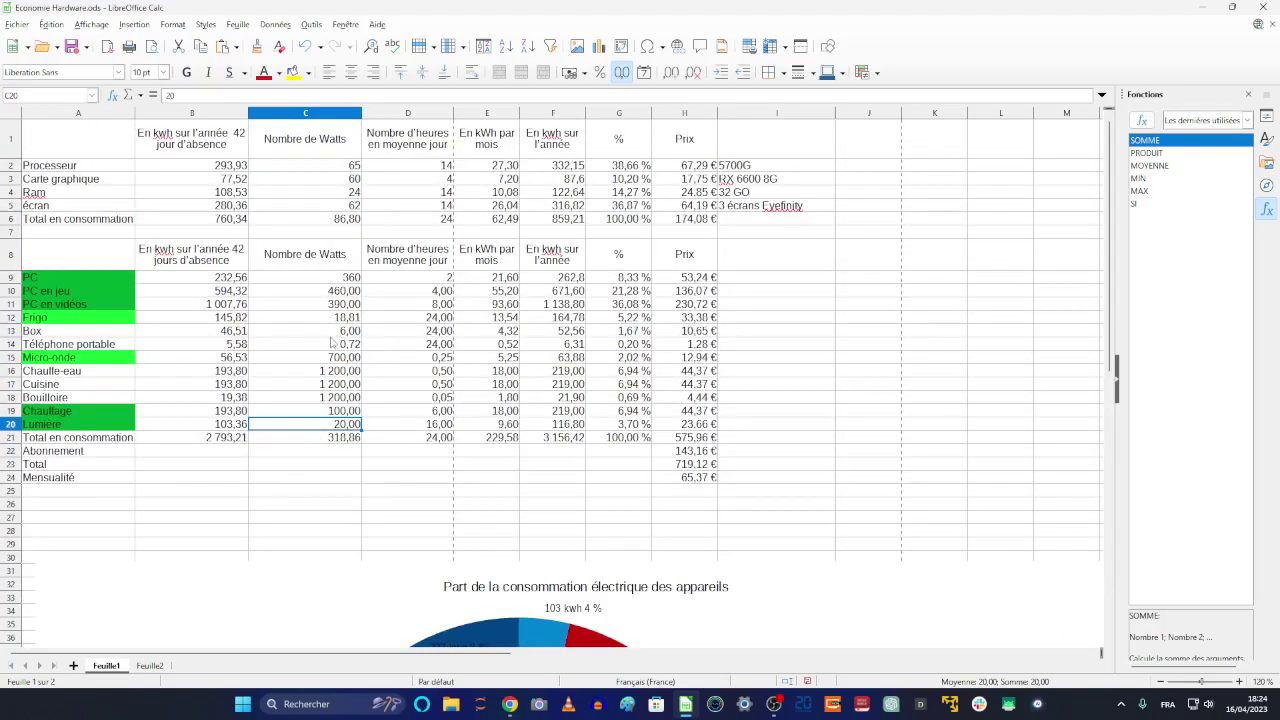
Step back through the edit history to PC wattages of 160, 260 and 190, and review the pie chart for them
{"action": "key", "text": "ctrl+z"}
{"action": "key", "text": "ctrl+z"}
{"action": "key", "text": "ctrl+z"}
{"action": "key", "text": "ctrl+z"}
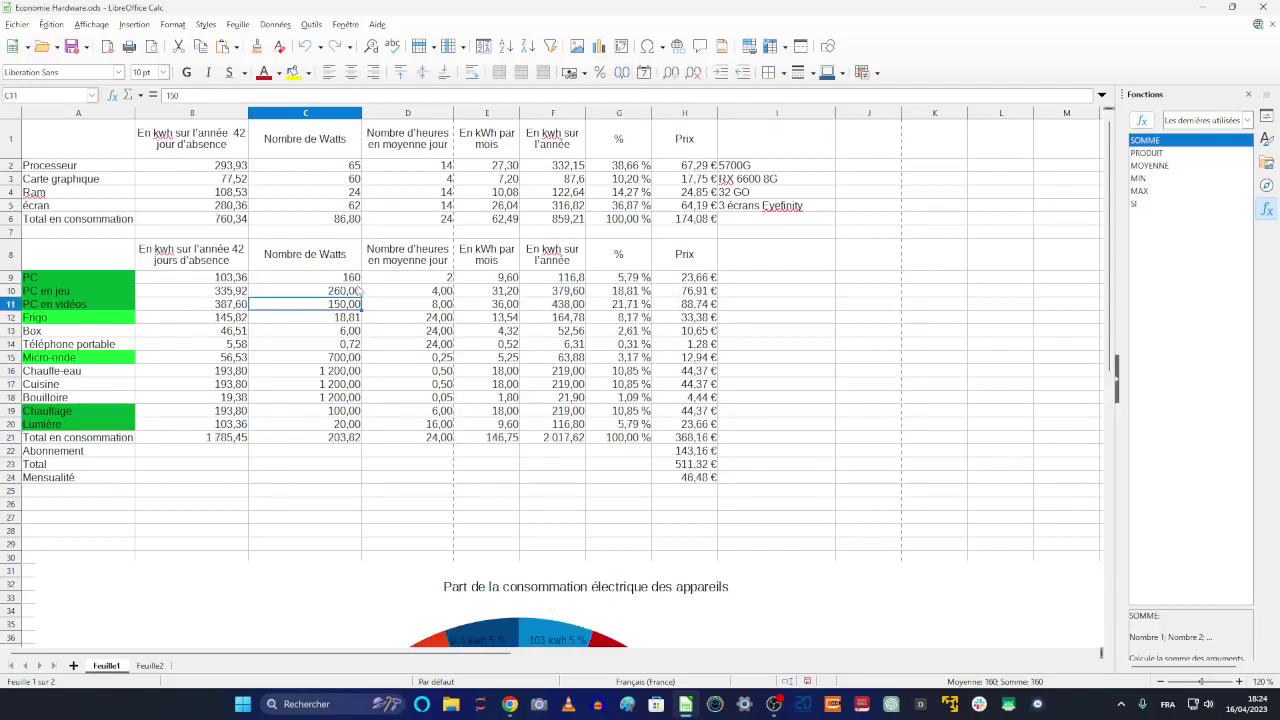
{"action": "key", "text": "ctrl+y"}
{"action": "key", "text": "ctrl+y"}
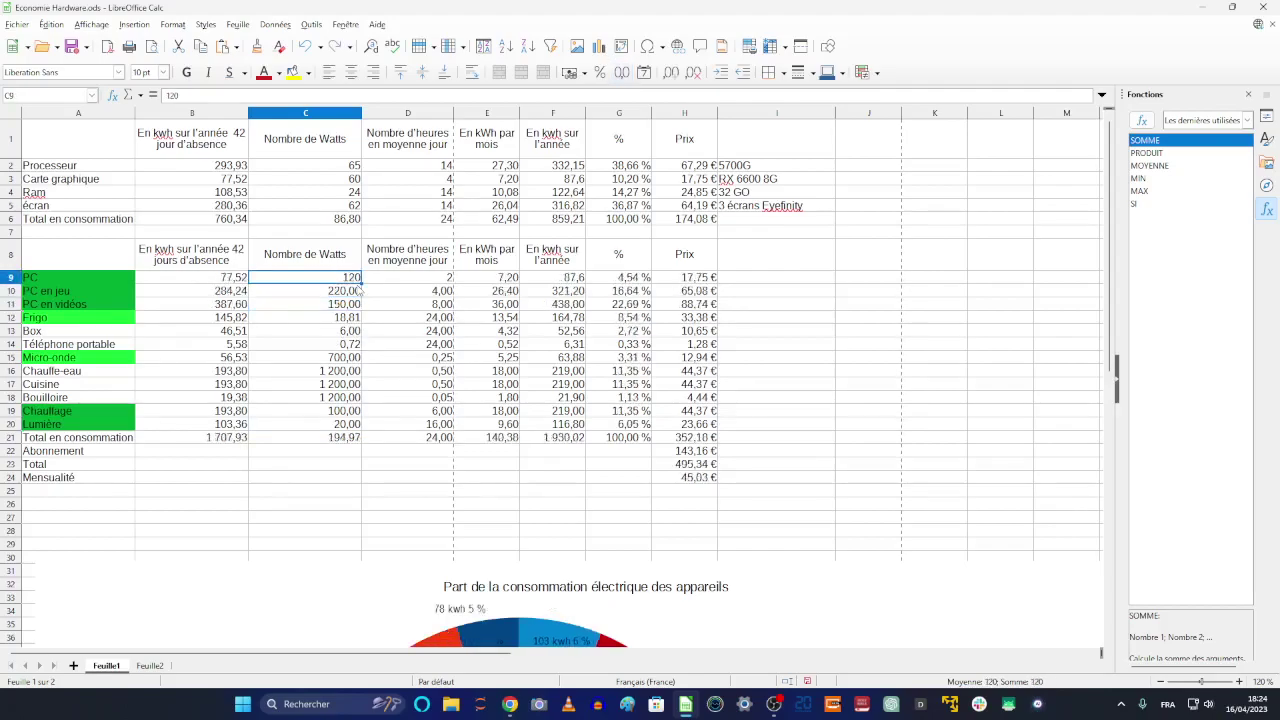
{"action": "key", "text": "ctrl+y"}
{"action": "key", "text": "ctrl+y"}
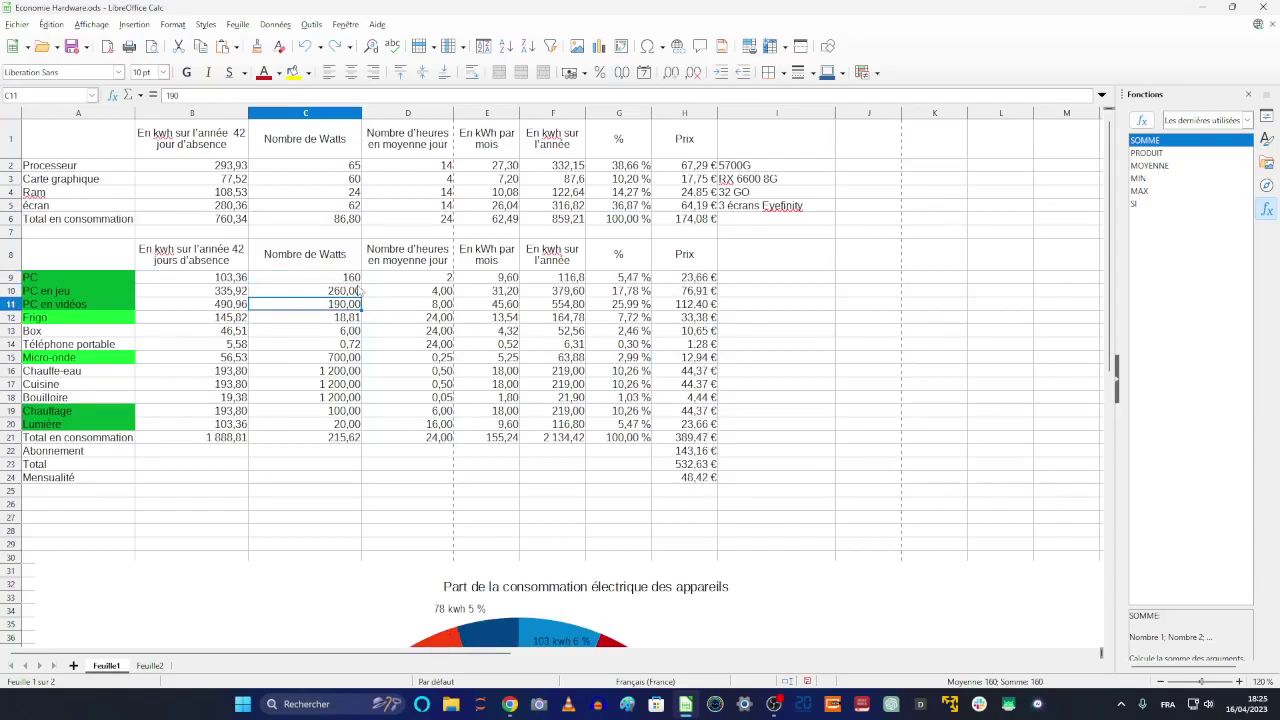
{"action": "scroll", "coordinate": [366, 300], "scroll_direction": "down", "scroll_amount": 3}
{"action": "scroll", "coordinate": [366, 300], "scroll_direction": "down", "scroll_amount": 8}
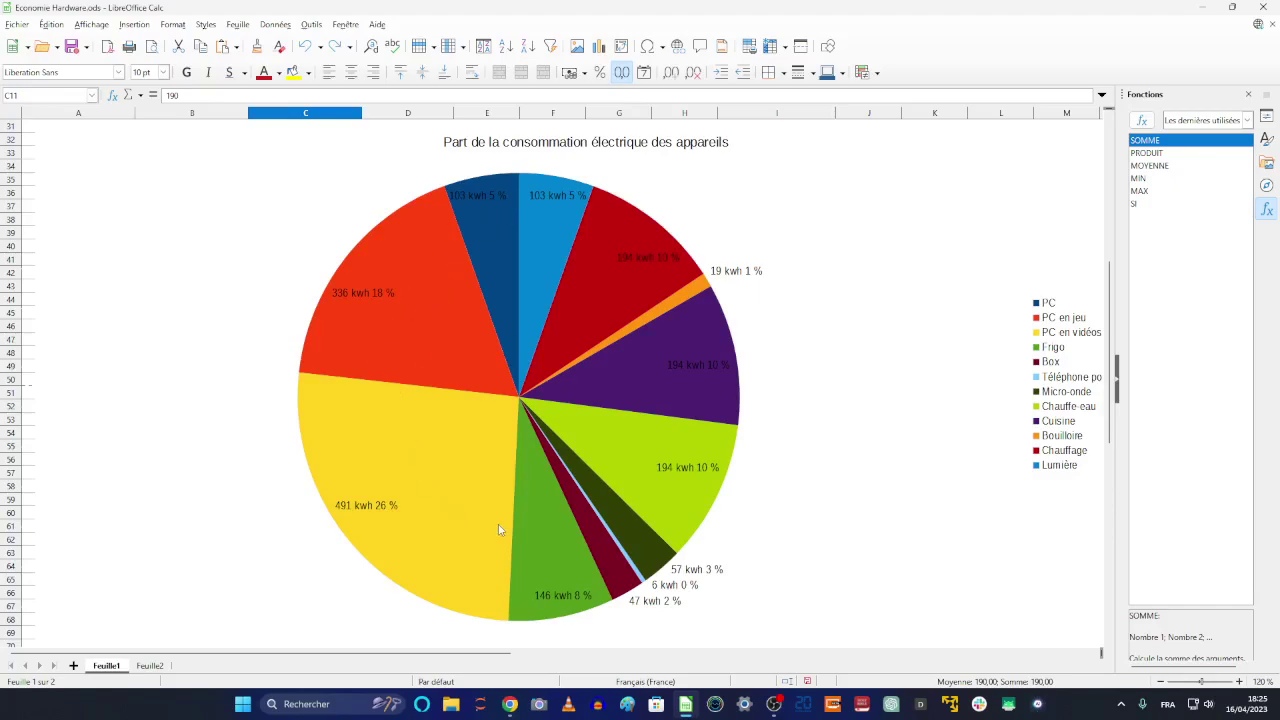
{"action": "scroll", "coordinate": [416, 446], "scroll_direction": "up", "scroll_amount": 4}
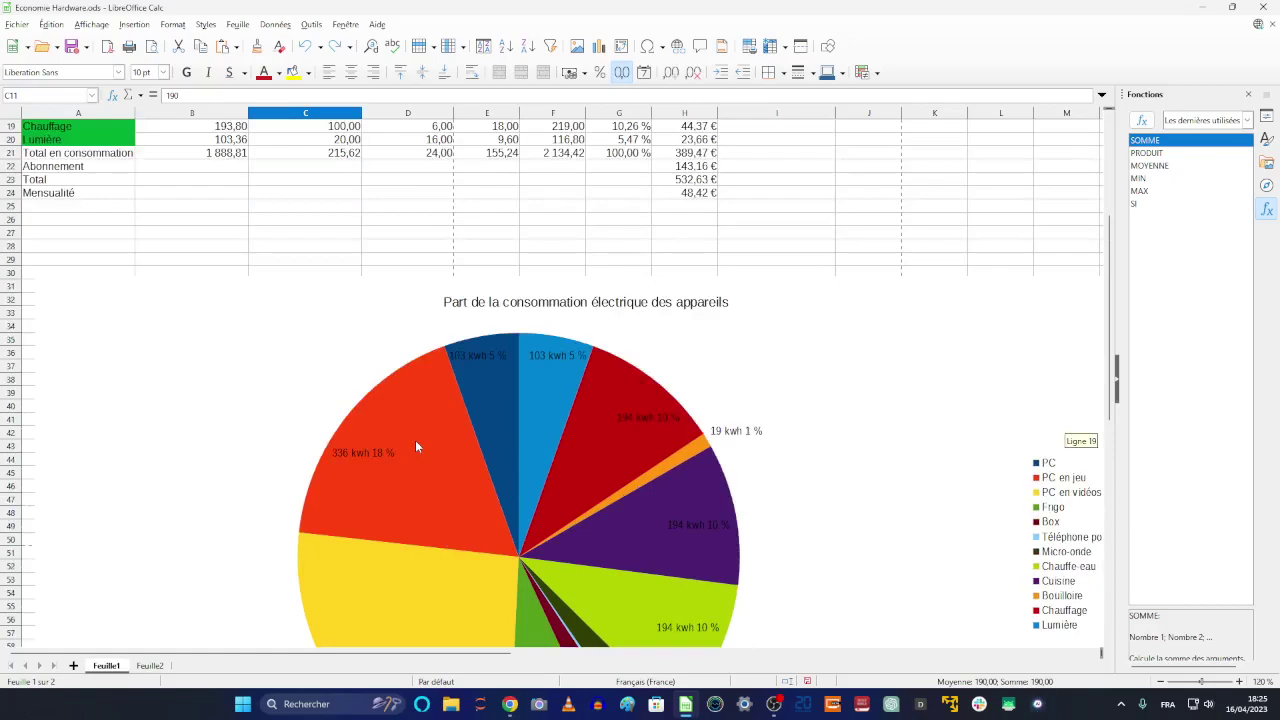
{"action": "scroll", "coordinate": [415, 446], "scroll_direction": "up", "scroll_amount": 6}
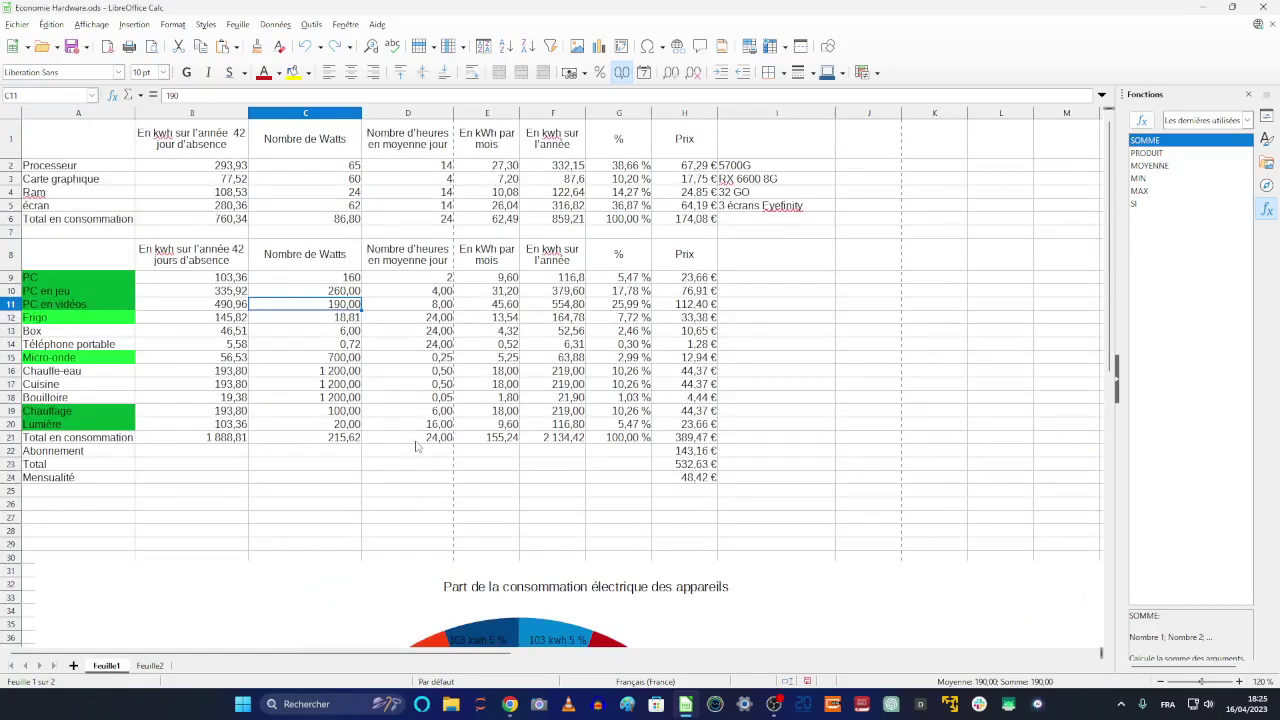
Undo the wattage increases in the PC, PC en jeu and PC en vidéos rows and compare the resulting pie chart
{"action": "key", "text": "ctrl+z"}
{"action": "key", "text": "ctrl+z"}
{"action": "key", "text": "ctrl+z"}
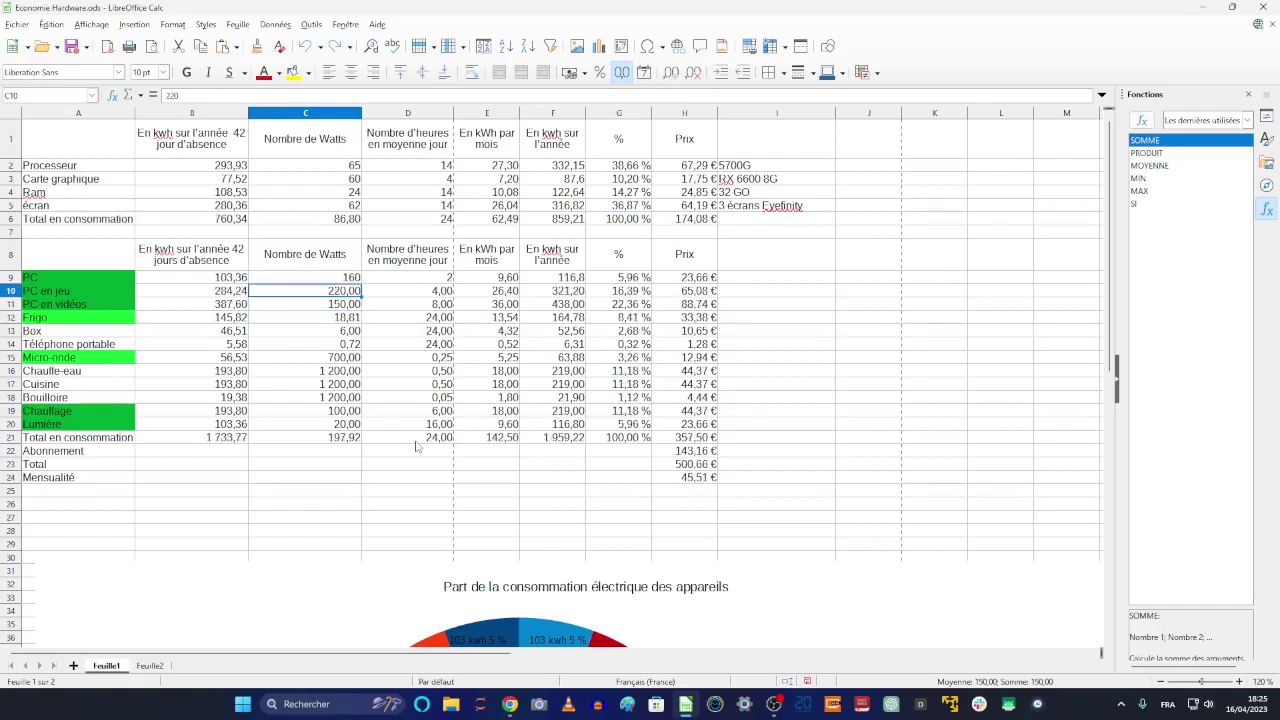
{"action": "scroll", "coordinate": [416, 446], "scroll_direction": "down", "scroll_amount": 3}
{"action": "scroll", "coordinate": [416, 446], "scroll_direction": "down", "scroll_amount": 9}
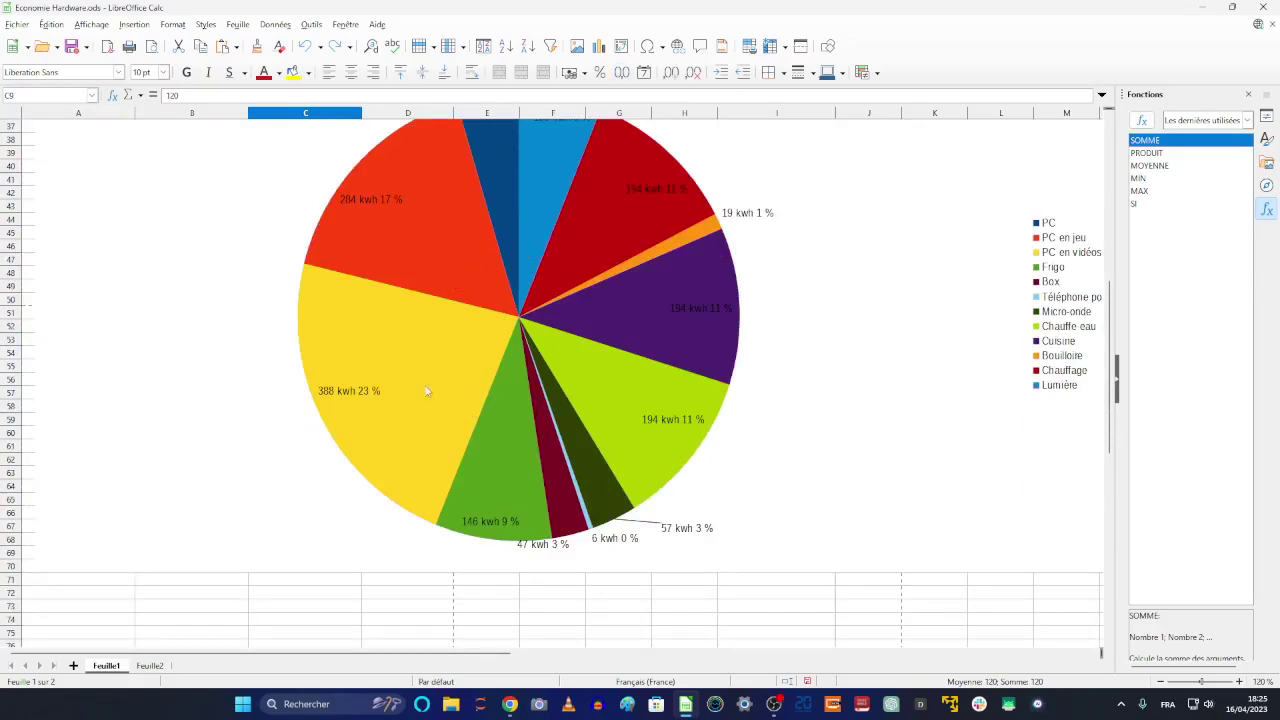
{"action": "scroll", "coordinate": [435, 425], "scroll_direction": "up", "scroll_amount": 2}
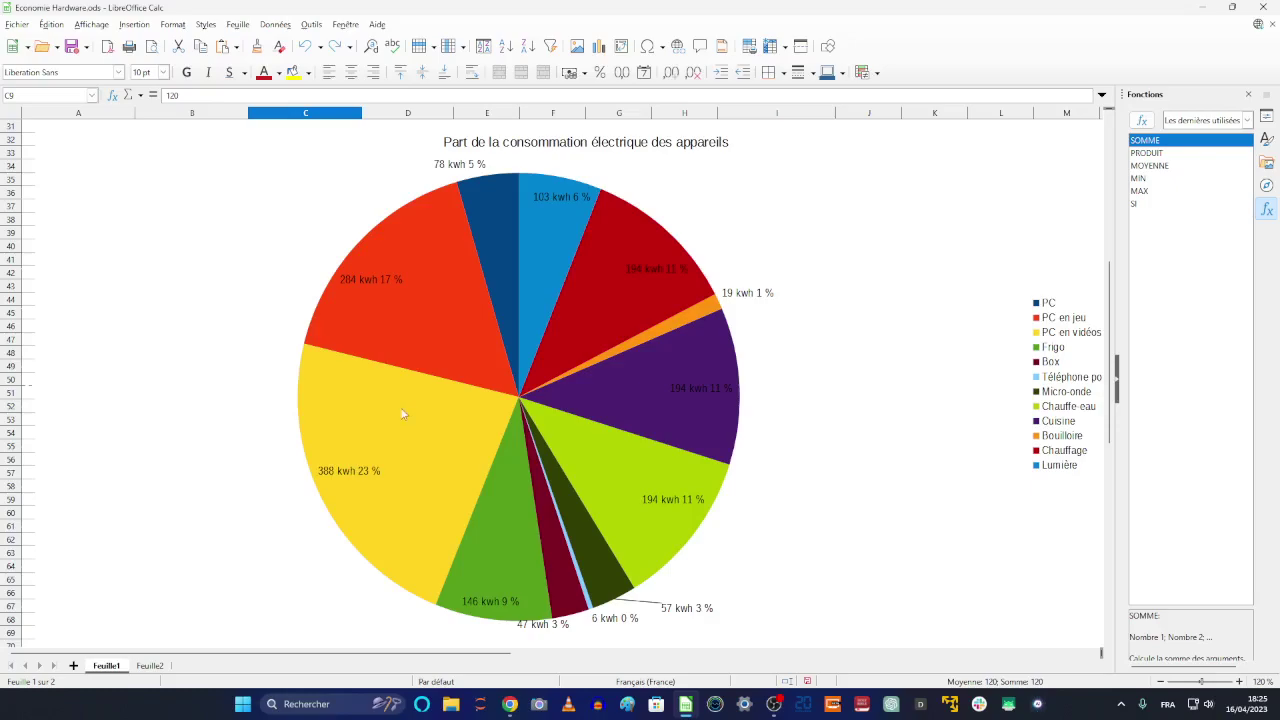
{"action": "scroll", "coordinate": [400, 407], "scroll_direction": "up", "scroll_amount": 9}
{"action": "scroll", "coordinate": [403, 413], "scroll_direction": "up", "scroll_amount": 1}
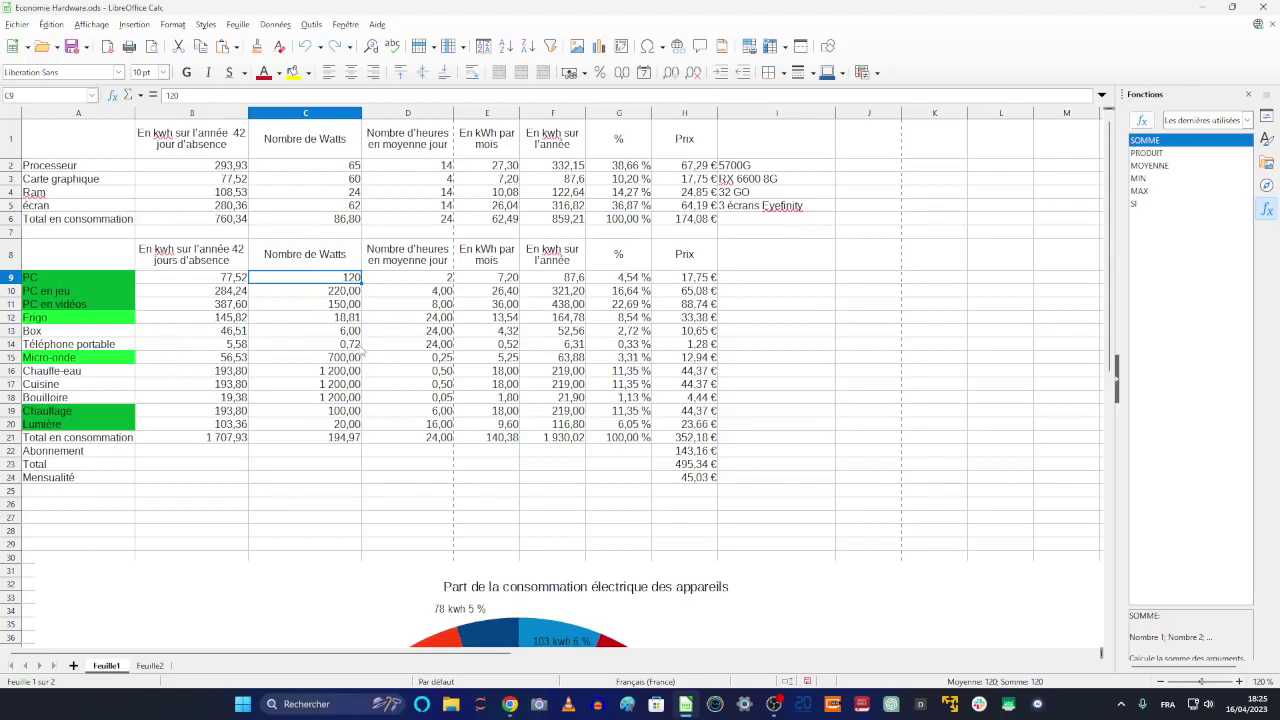
{"action": "scroll", "coordinate": [362, 350], "scroll_direction": "down", "scroll_amount": 3}
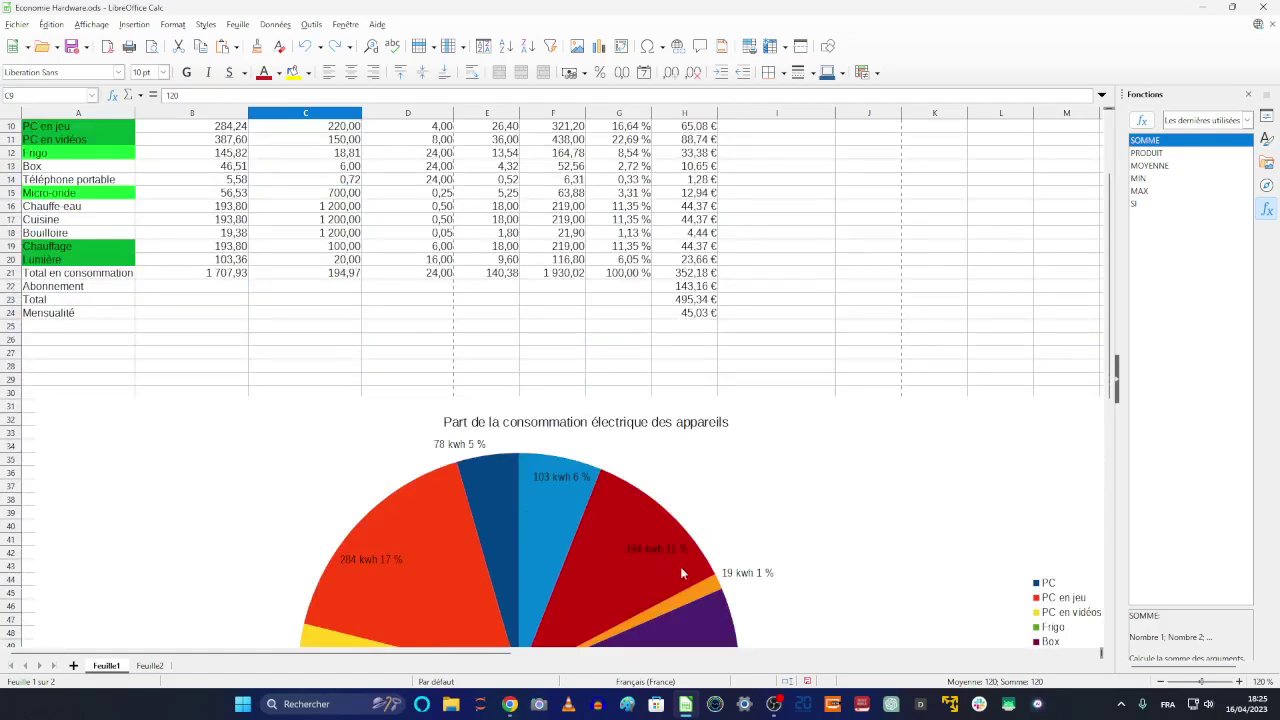
Set the wattages to 360 for PC, 460 for PC en jeu and 390 for PC en vidéos, and check the Mensualité amount
{"action": "scroll", "coordinate": [716, 492], "scroll_direction": "up", "scroll_amount": 2}
{"action": "scroll", "coordinate": [716, 492], "scroll_direction": "up", "scroll_amount": 1}
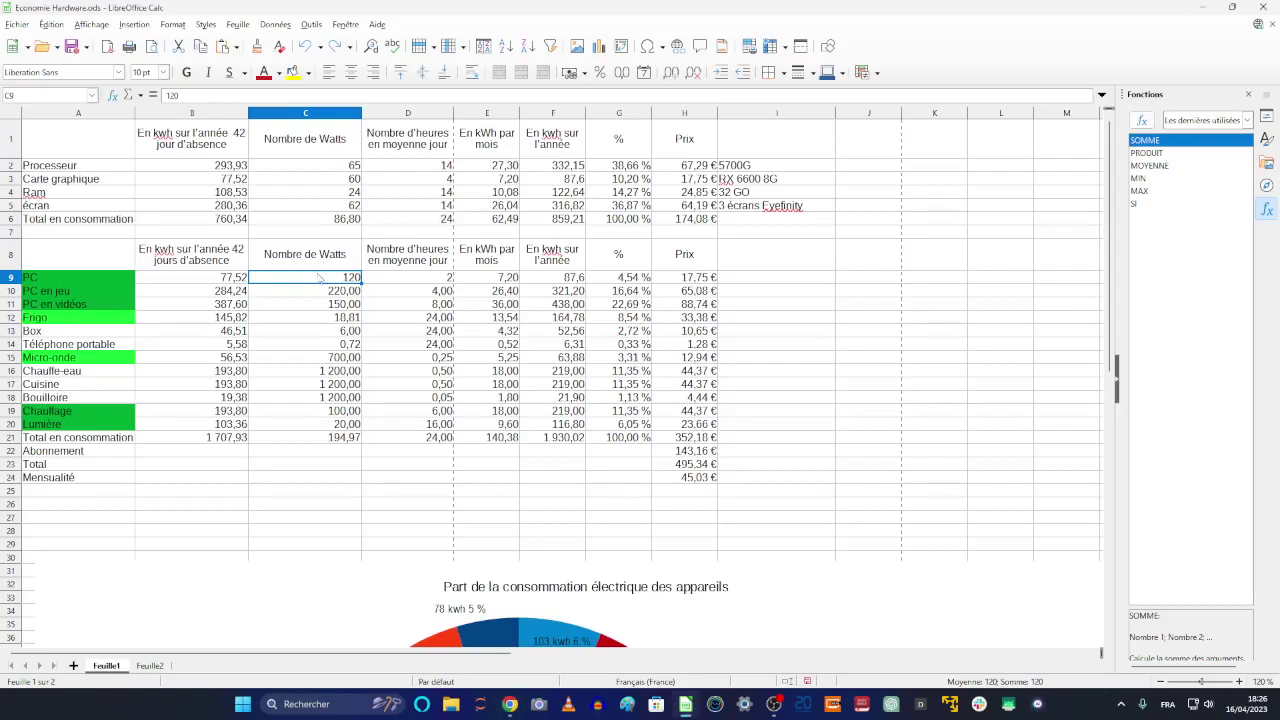
{"action": "type", "text": "360"}
{"action": "key", "text": "Return"}
{"action": "type", "text": "460"}
{"action": "key", "text": "Return"}
{"action": "type", "text": "390"}
{"action": "key", "text": "Return"}
{"action": "key", "text": "Up"}
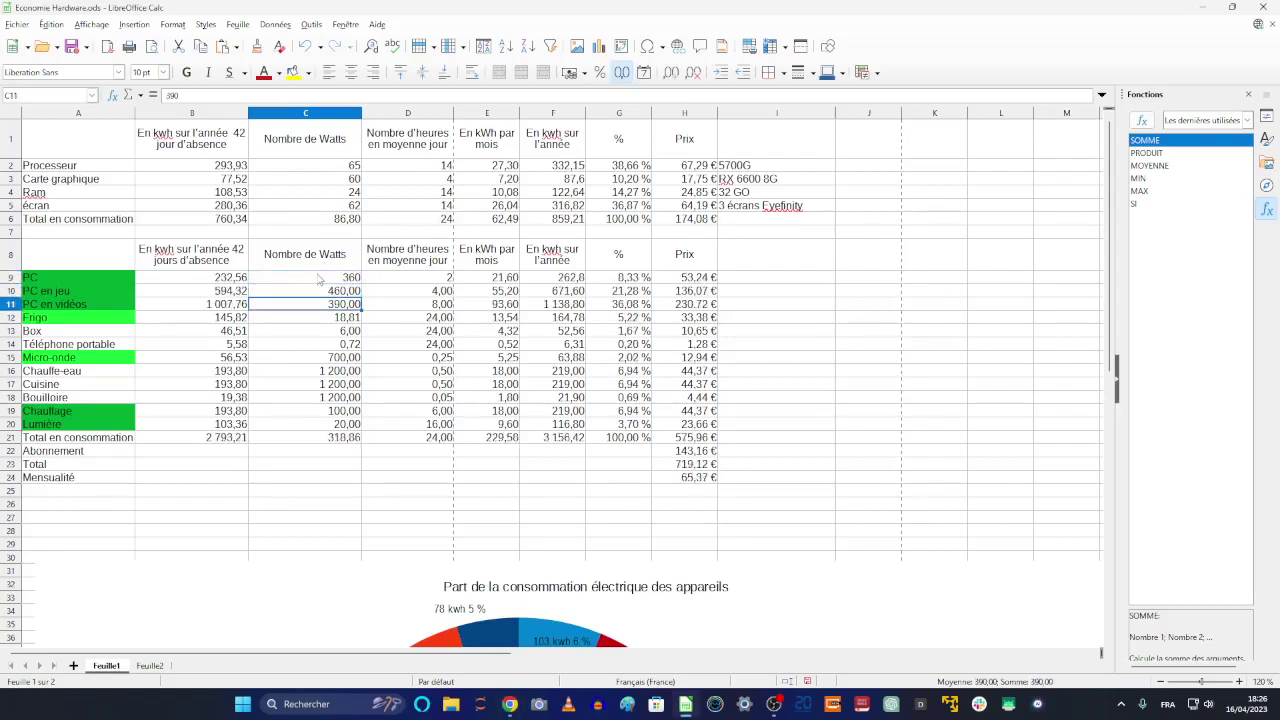
{"action": "left_click", "coordinate": [690, 478]}
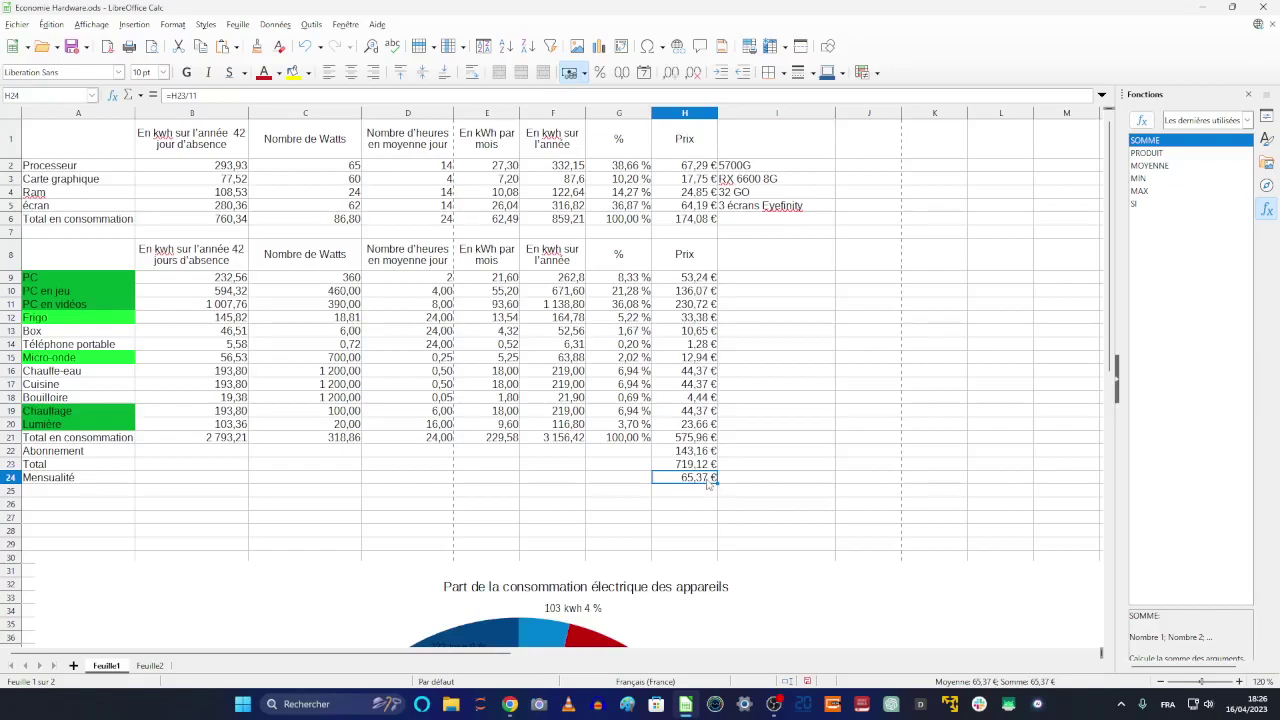
Undo the three PC wattage changes and redo them to compare the Mensualité amounts
{"action": "key", "text": "ctrl+z"}
{"action": "key", "text": "ctrl+z"}
{"action": "key", "text": "ctrl+z"}
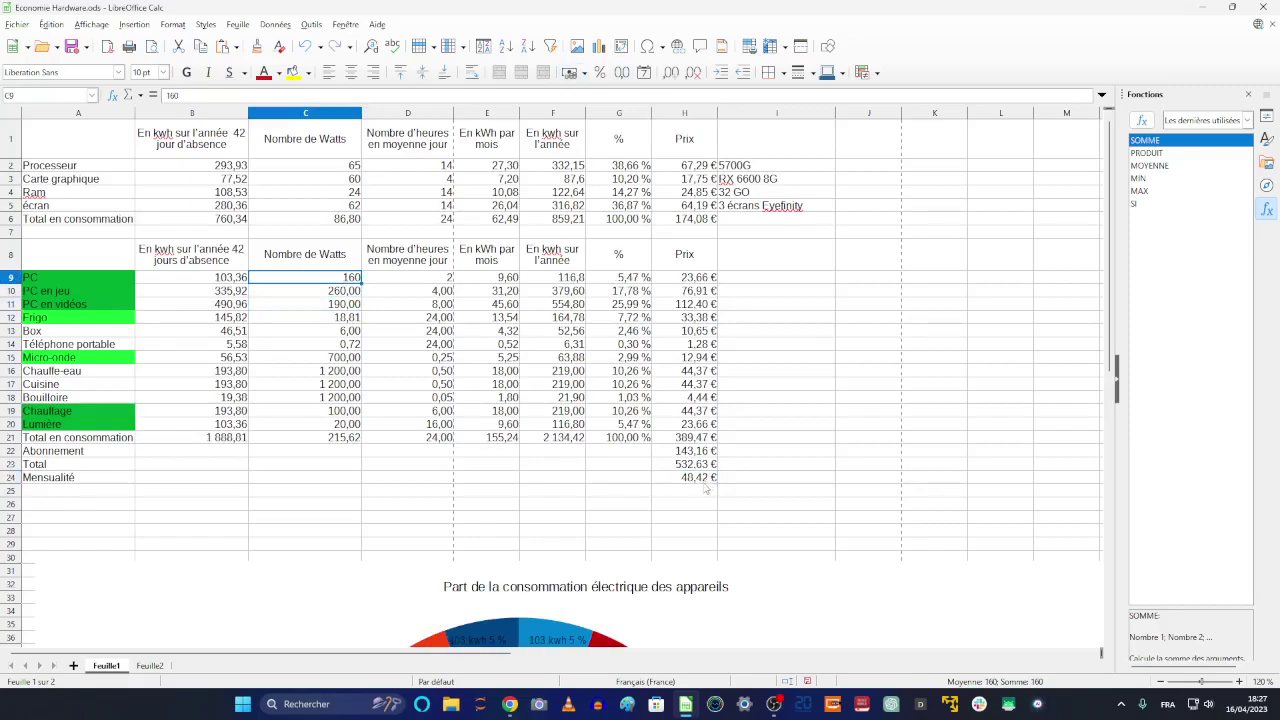
{"action": "key", "text": "ctrl+y"}
{"action": "key", "text": "ctrl+y"}
{"action": "key", "text": "ctrl+y"}
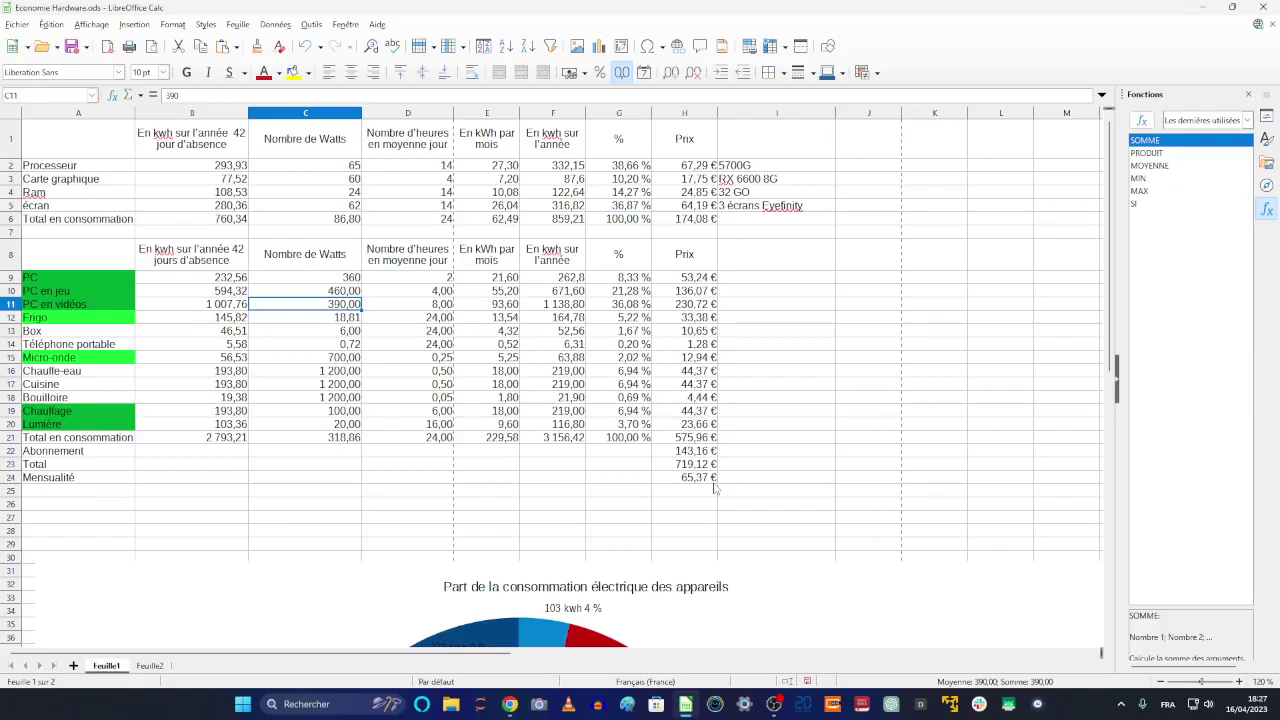
Step back through the edit history to PC wattages of 120, 220 and 150, comparing the Mensualité amounts
{"action": "key", "text": "ctrl+z"}
{"action": "key", "text": "ctrl+z"}
{"action": "key", "text": "ctrl+z"}
{"action": "key", "text": "ctrl+z"}
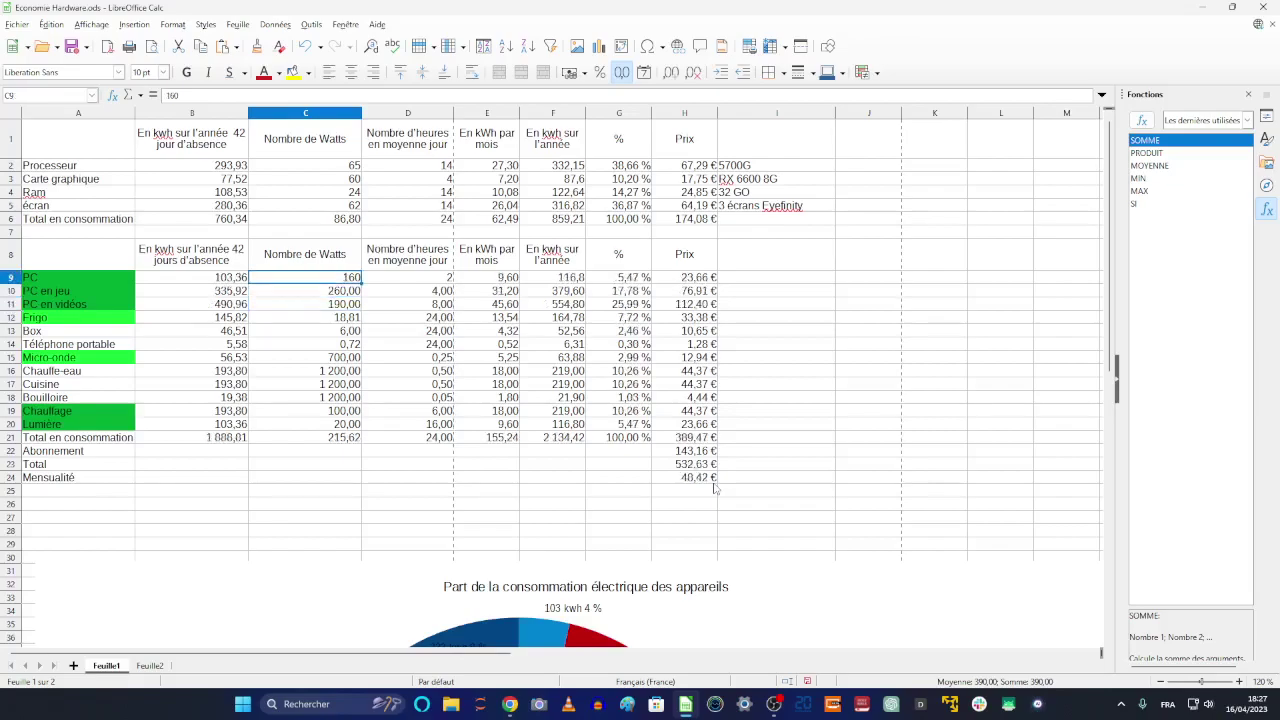
{"action": "key", "text": "ctrl+z"}
{"action": "key", "text": "ctrl+z"}
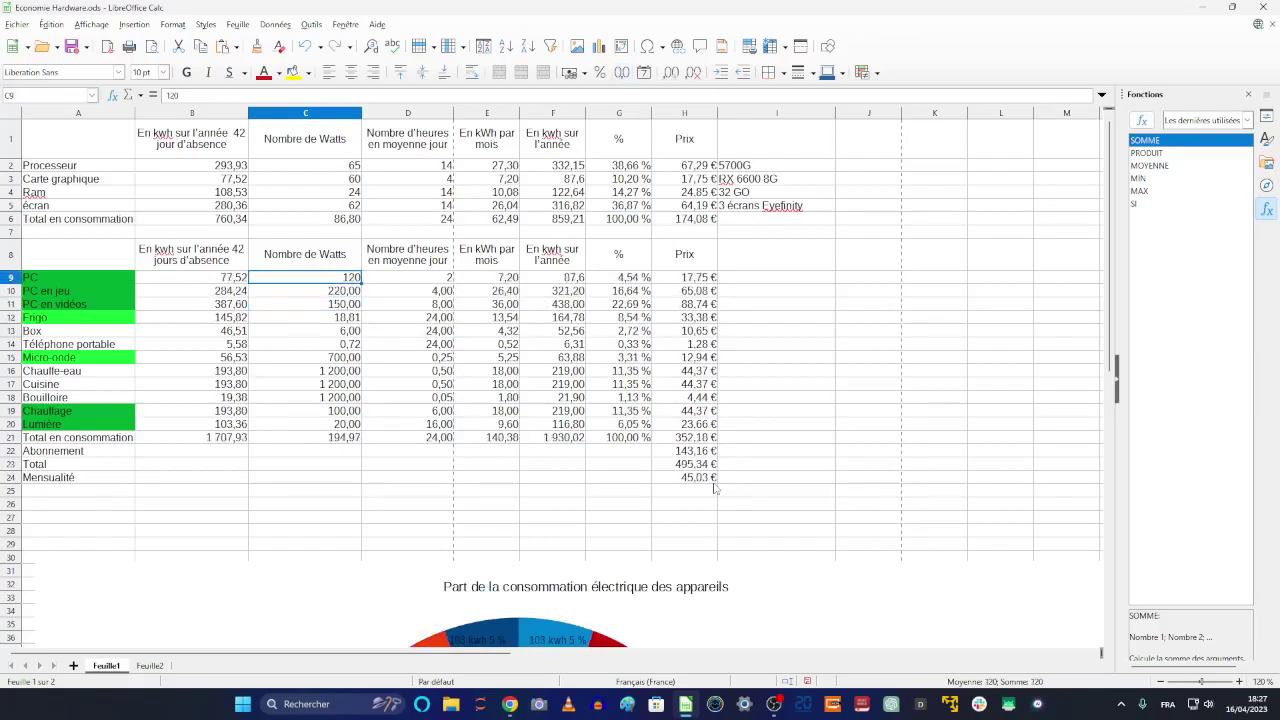
Redo the PC wattages in two stages, 160, 260 and 190 followed by 360, 460 and 390, comparing the monthly cost
{"action": "key", "text": "ctrl+y"}
{"action": "key", "text": "ctrl+y"}
{"action": "key", "text": "ctrl+y"}
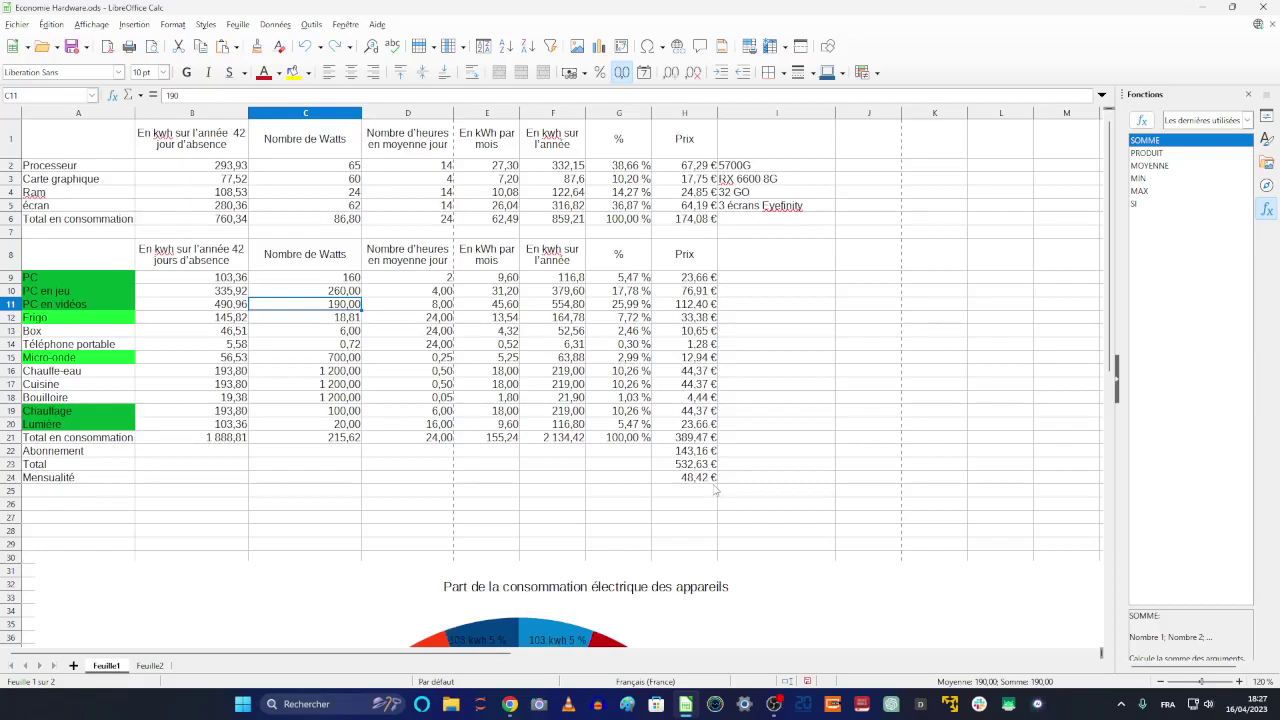
{"action": "key", "text": "ctrl+y"}
{"action": "key", "text": "ctrl+y"}
{"action": "key", "text": "ctrl+y"}
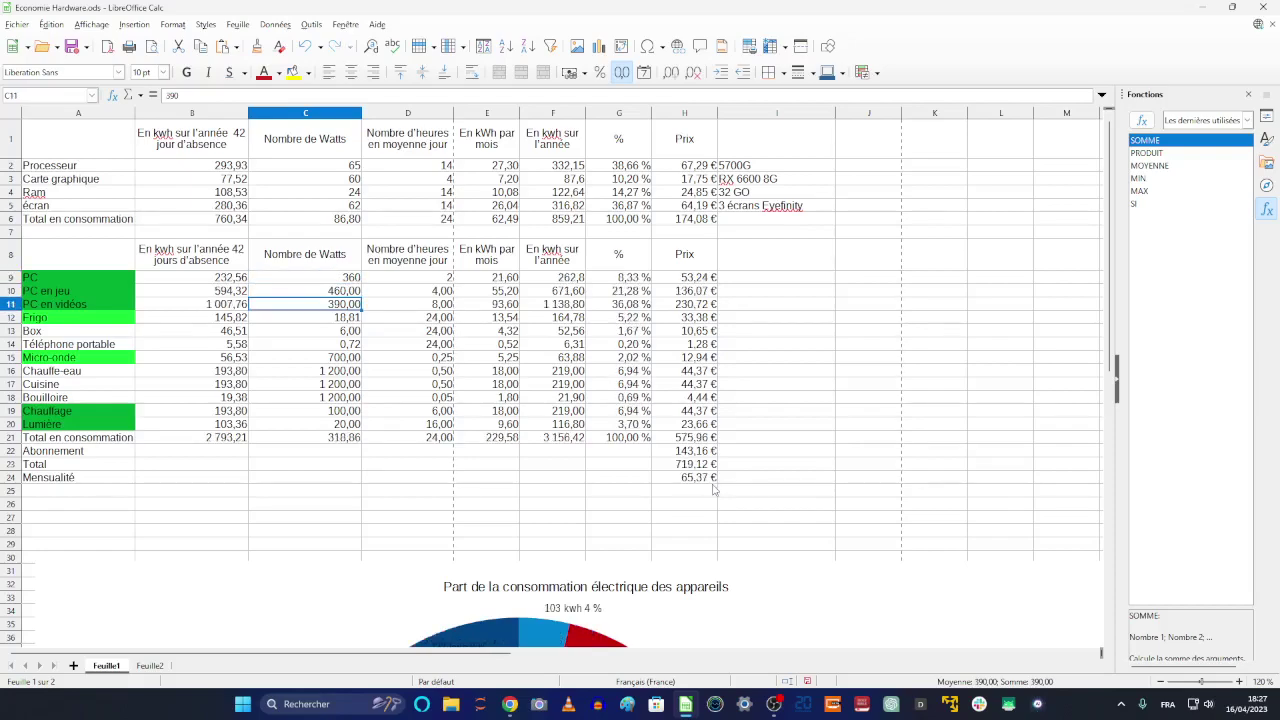
Undo both sets of wattage increases, returning PC to 120, PC en jeu to 220 and PC en vidéos to 150
{"action": "key", "text": "ctrl+z"}
{"action": "key", "text": "ctrl+z"}
{"action": "key", "text": "ctrl+z"}
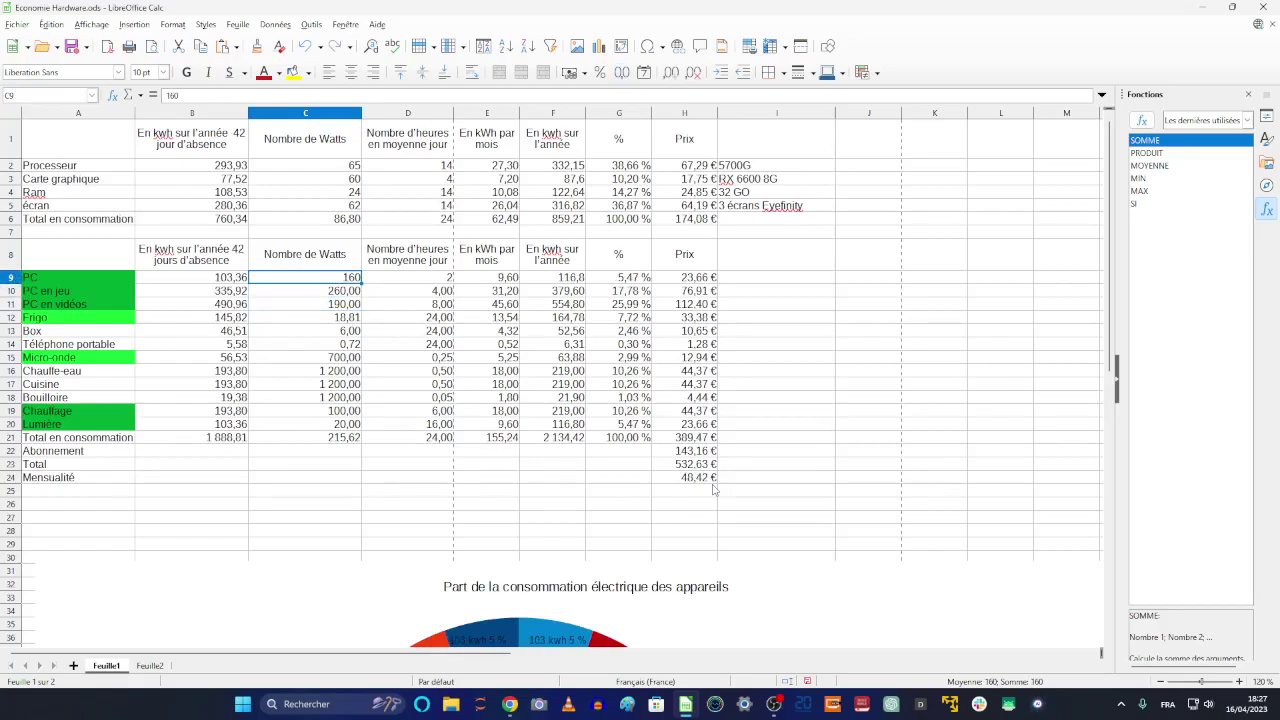
{"action": "key", "text": "ctrl+z"}
{"action": "key", "text": "ctrl+z"}
{"action": "key", "text": "ctrl+z"}
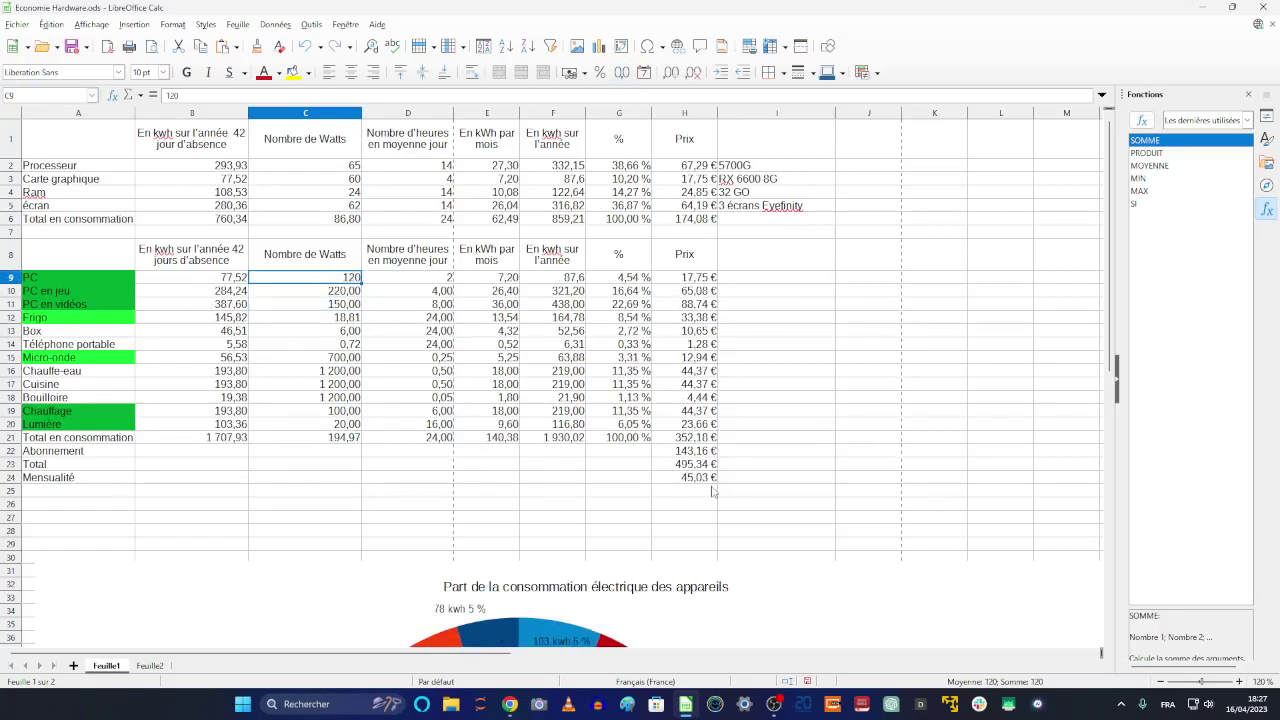
Redo the PC and PC en jeu wattages of 160 and 260, and undo them again
{"action": "key", "text": "ctrl+y"}
{"action": "key", "text": "ctrl+y"}
{"action": "key", "text": "ctrl+y"}
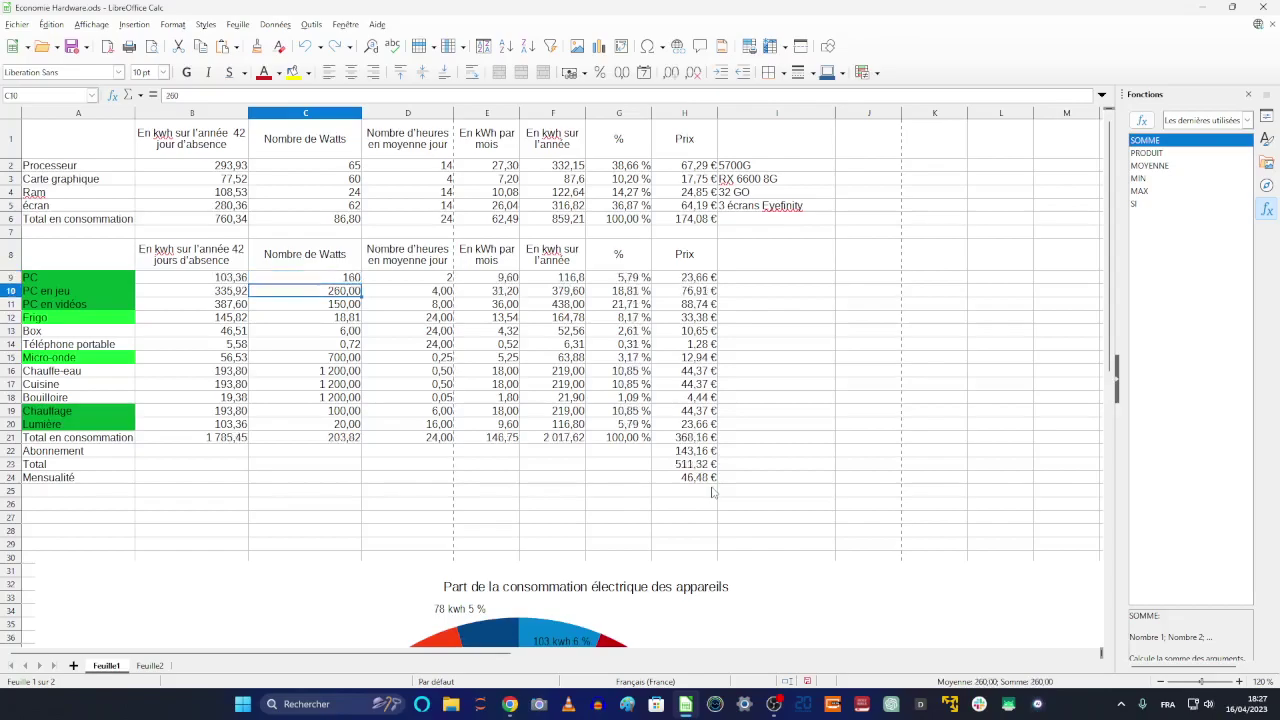
{"action": "key", "text": "ctrl+z"}
{"action": "key", "text": "ctrl+z"}
{"action": "key", "text": "ctrl+z"}
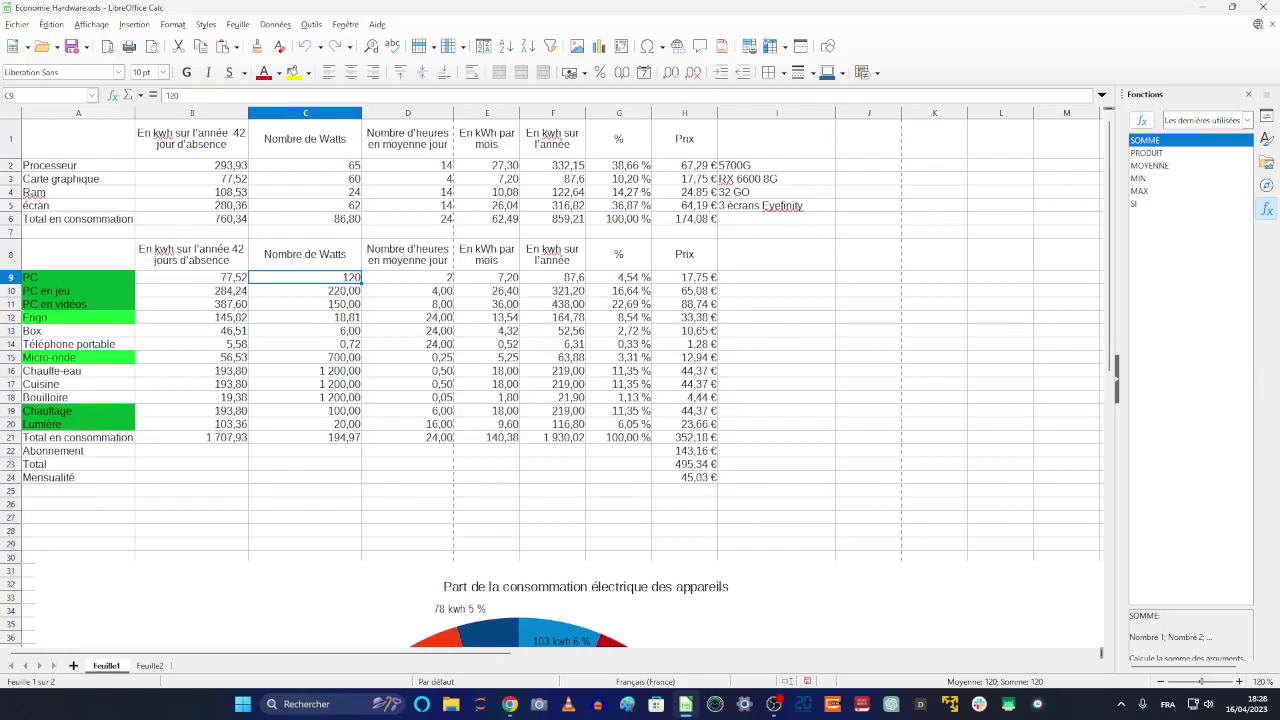
Open the Windows Calculator and compute 8*12
{"action": "left_click", "coordinate": [300, 704]}
{"action": "type", "text": "calc"}
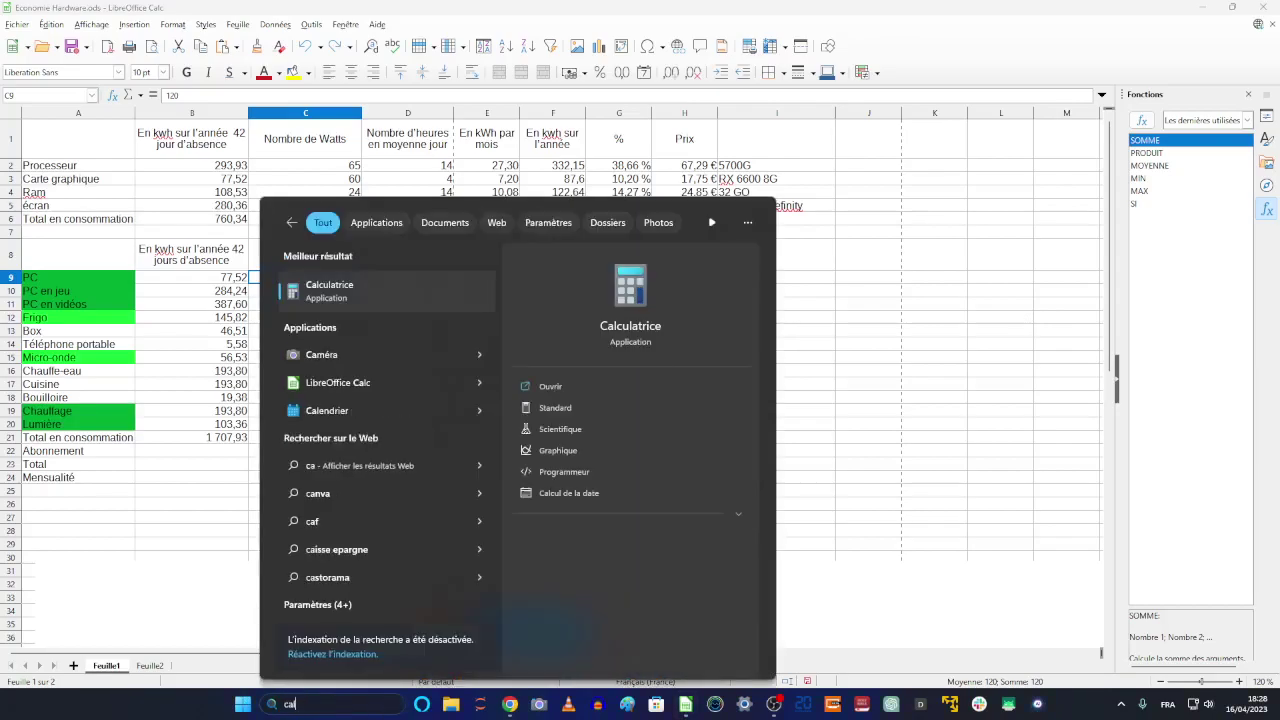
{"action": "key", "text": "Return"}
{"action": "type", "text": "8*12"}
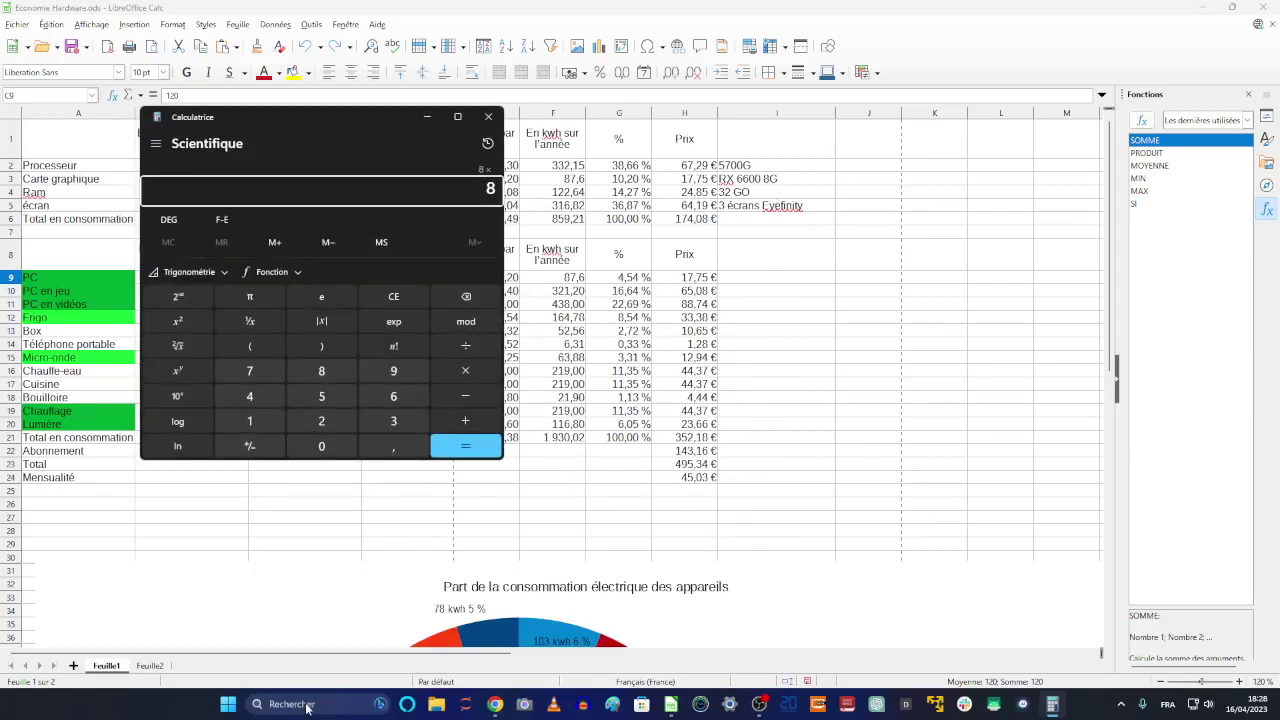
{"action": "key", "text": "Return"}
Switch to the TotalEnergies bills page, check the refund of 24 mars 2023, and return to the spreadsheet with Calculator minimised
{"action": "key", "text": "alt+Tab"}
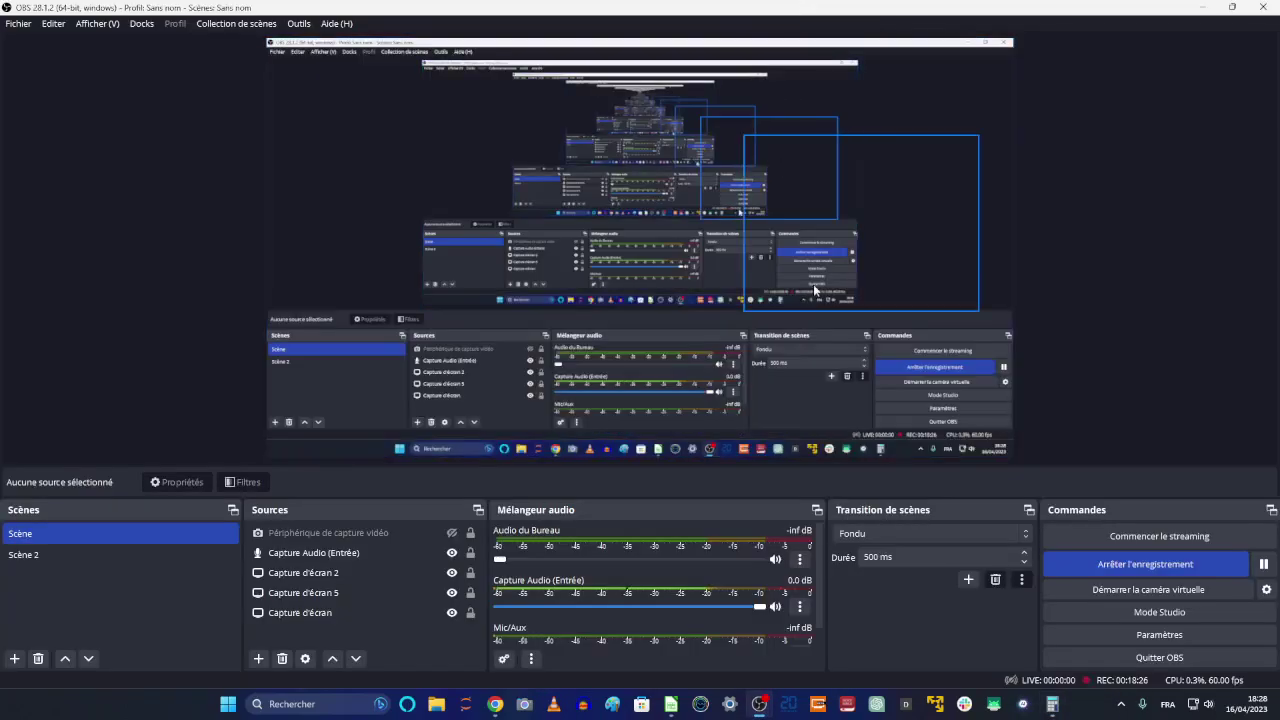
{"action": "key", "text": "alt+Tab"}
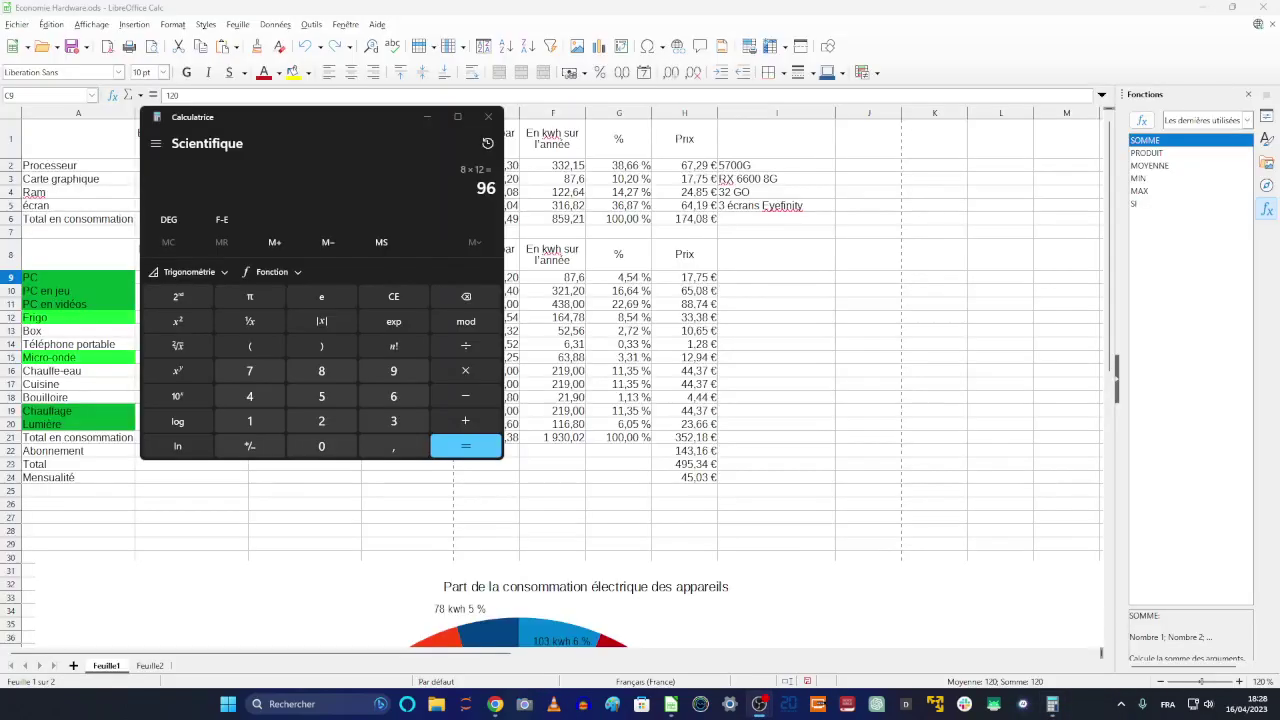
{"action": "key", "text": "alt+Tab"}
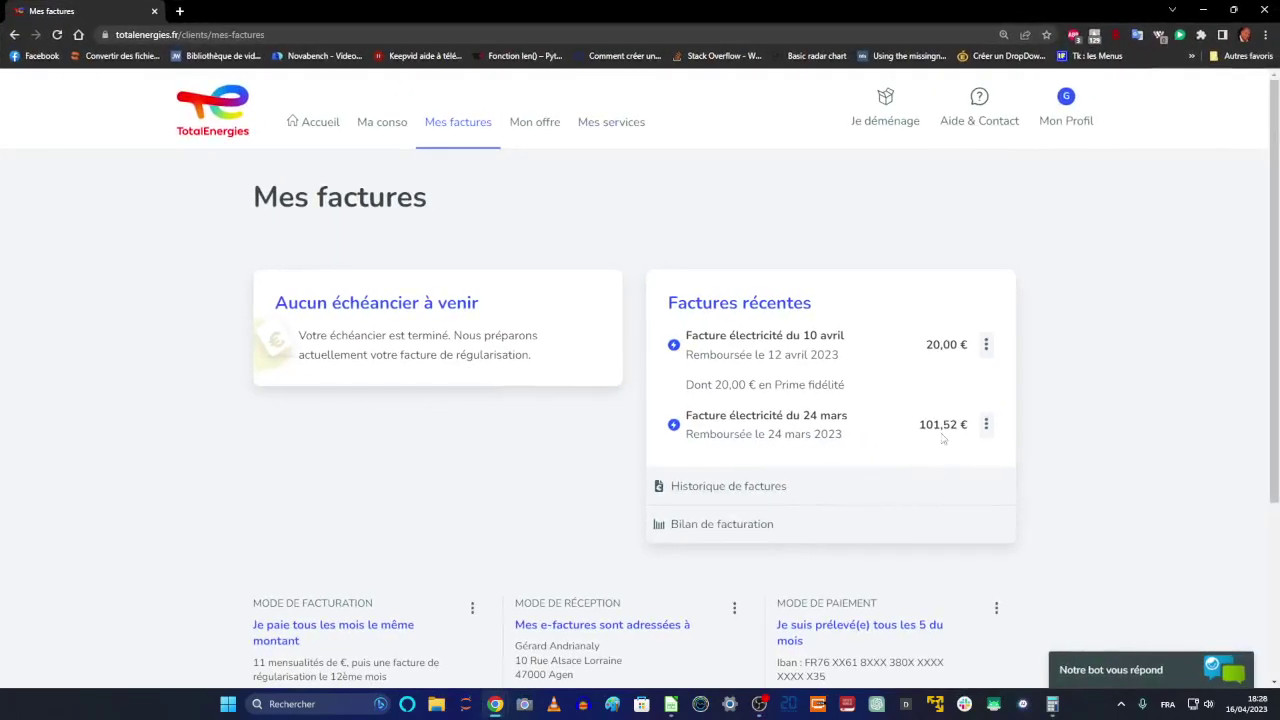
{"action": "left_click_drag", "start_coordinate": [692, 434], "coordinate": [872, 438]}
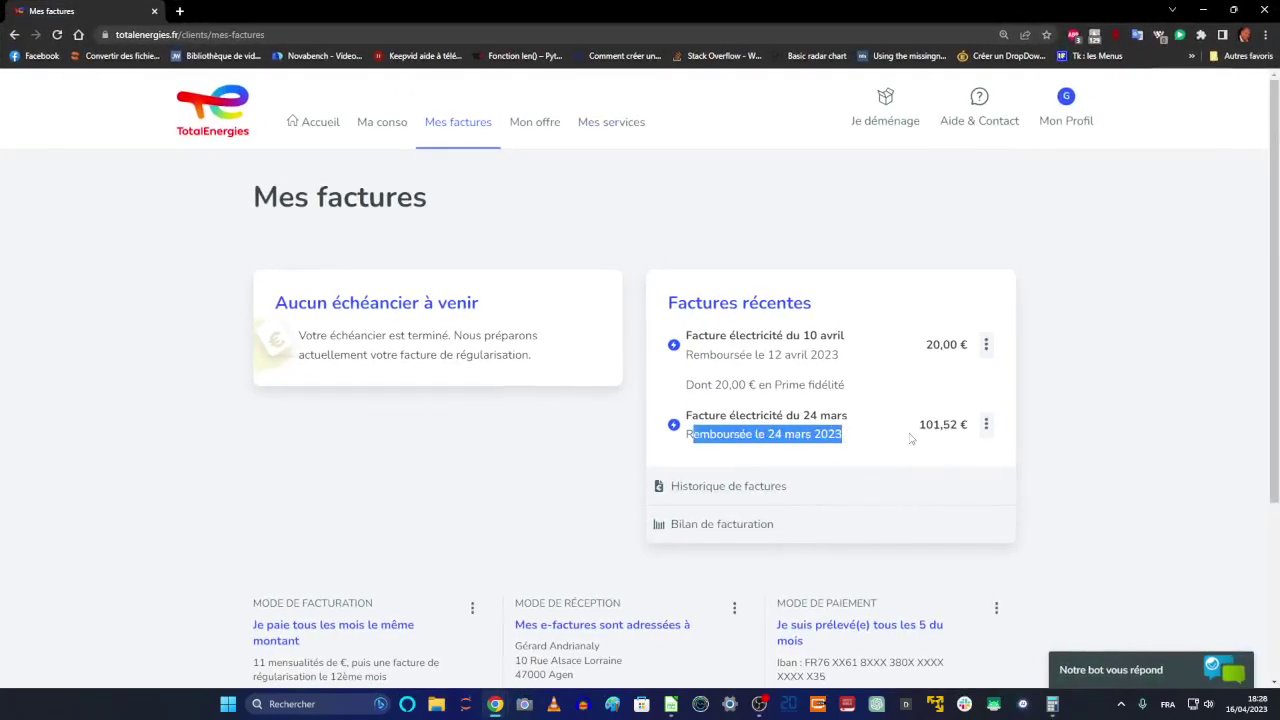
{"action": "key", "text": "alt+Tab"}
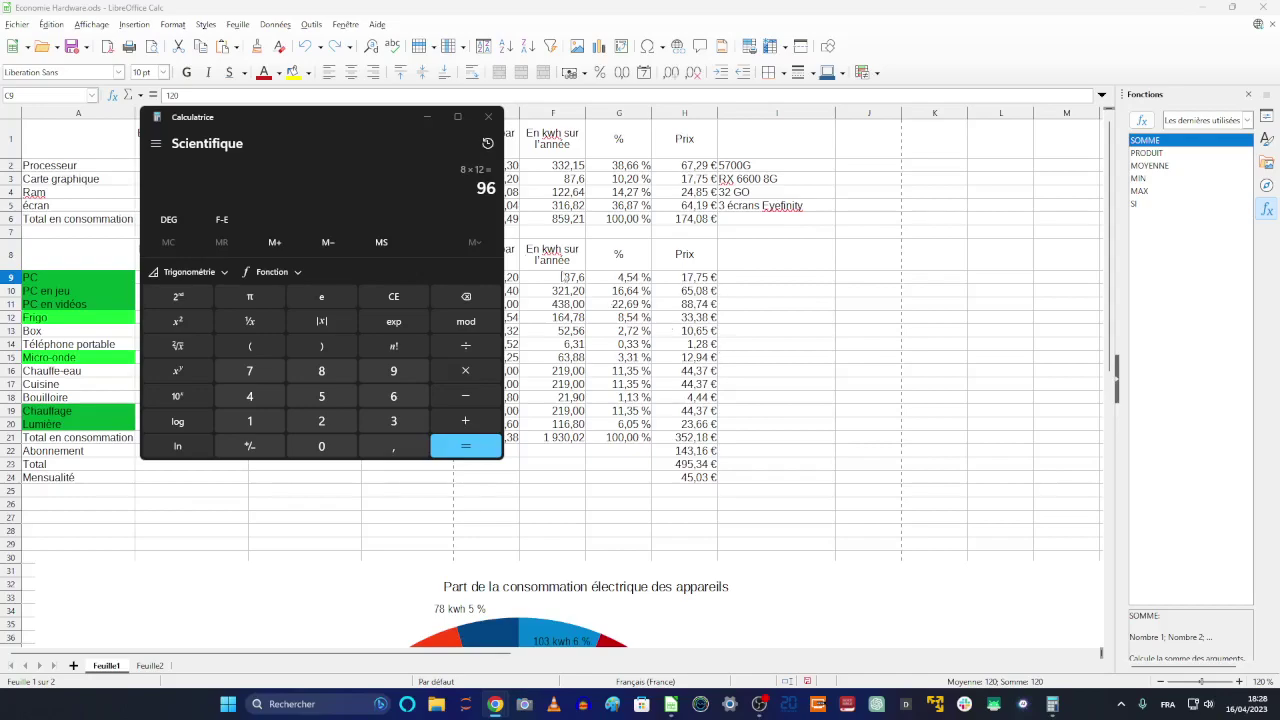
{"action": "left_click", "coordinate": [430, 119]}
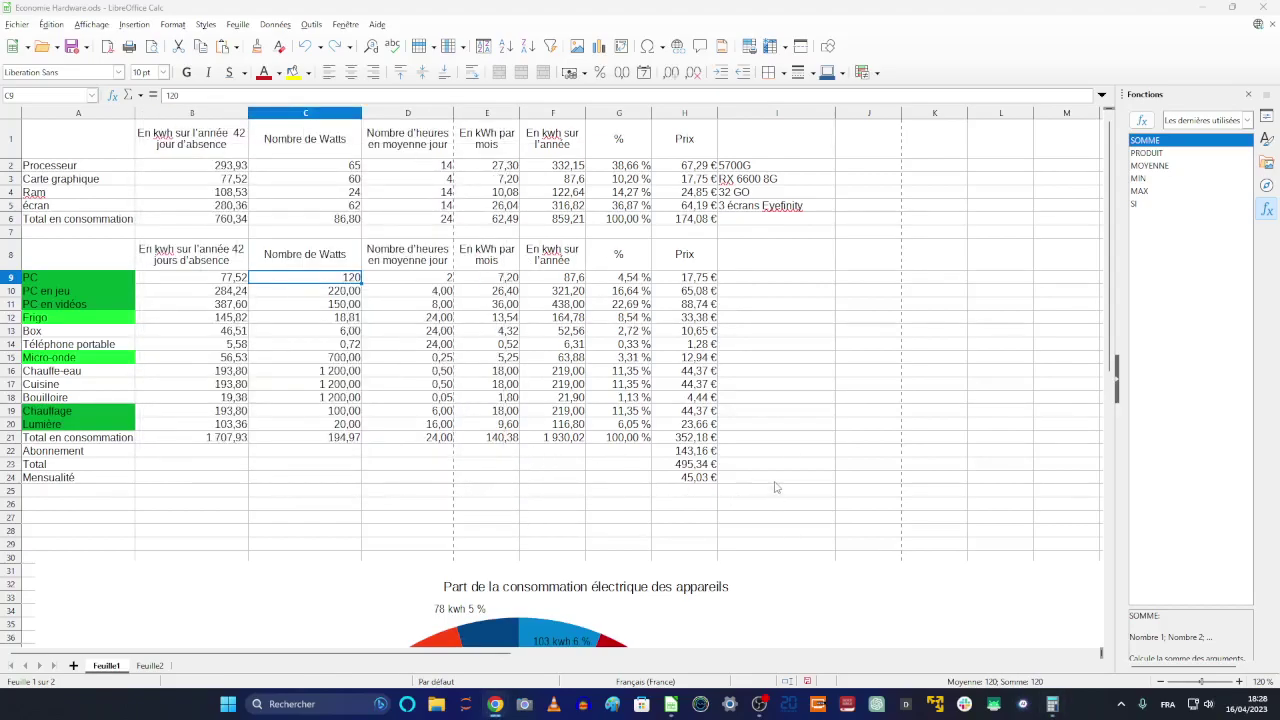
Calculate =20*12 in cell I9 beside the PC row, and clear the cell
{"action": "left_click", "coordinate": [831, 281]}
{"action": "type", "text": "20"}
{"action": "key", "text": "BackSpace"}
{"action": "key", "text": "BackSpace"}
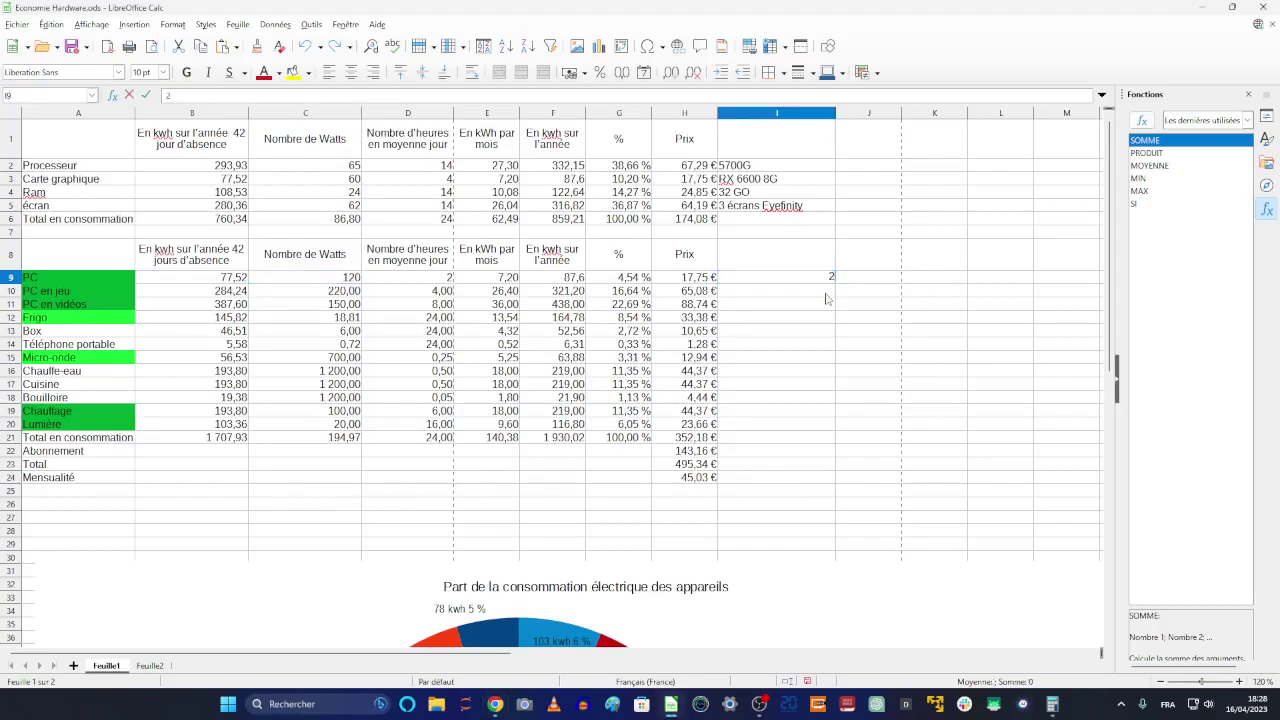
{"action": "type", "text": "=20*12"}
{"action": "key", "text": "Return"}
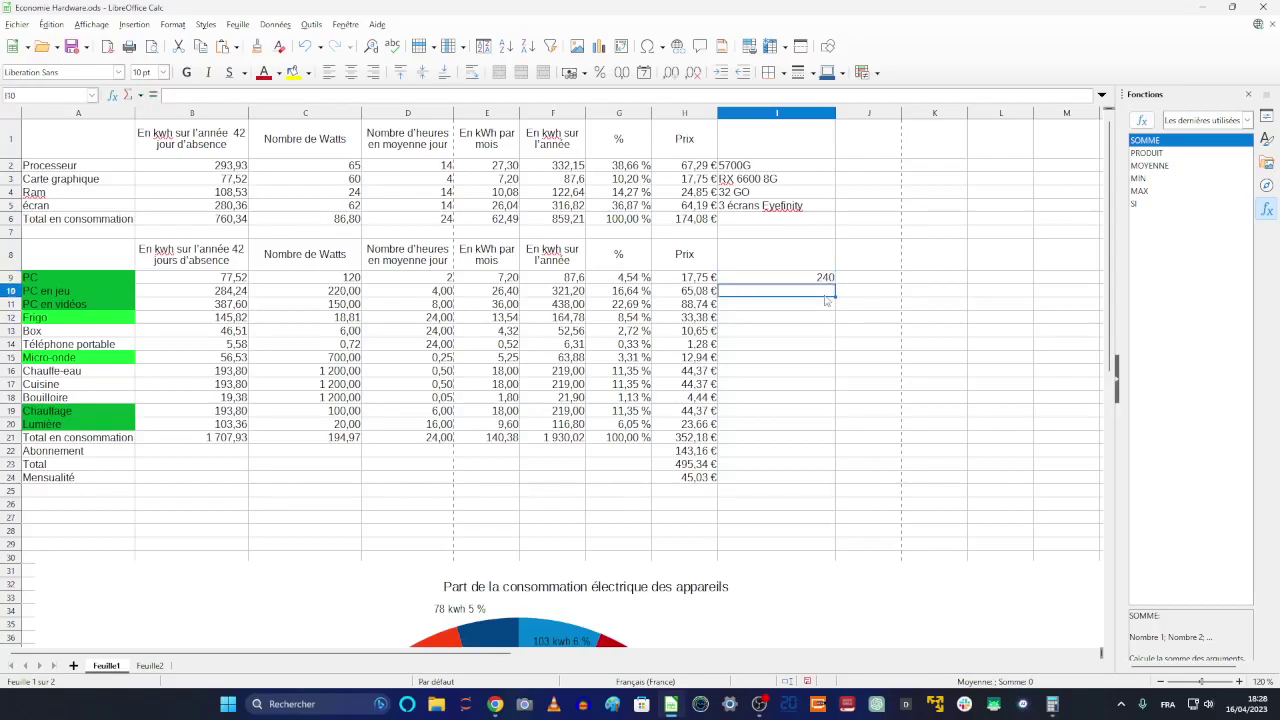
{"action": "left_click", "coordinate": [827, 278]}
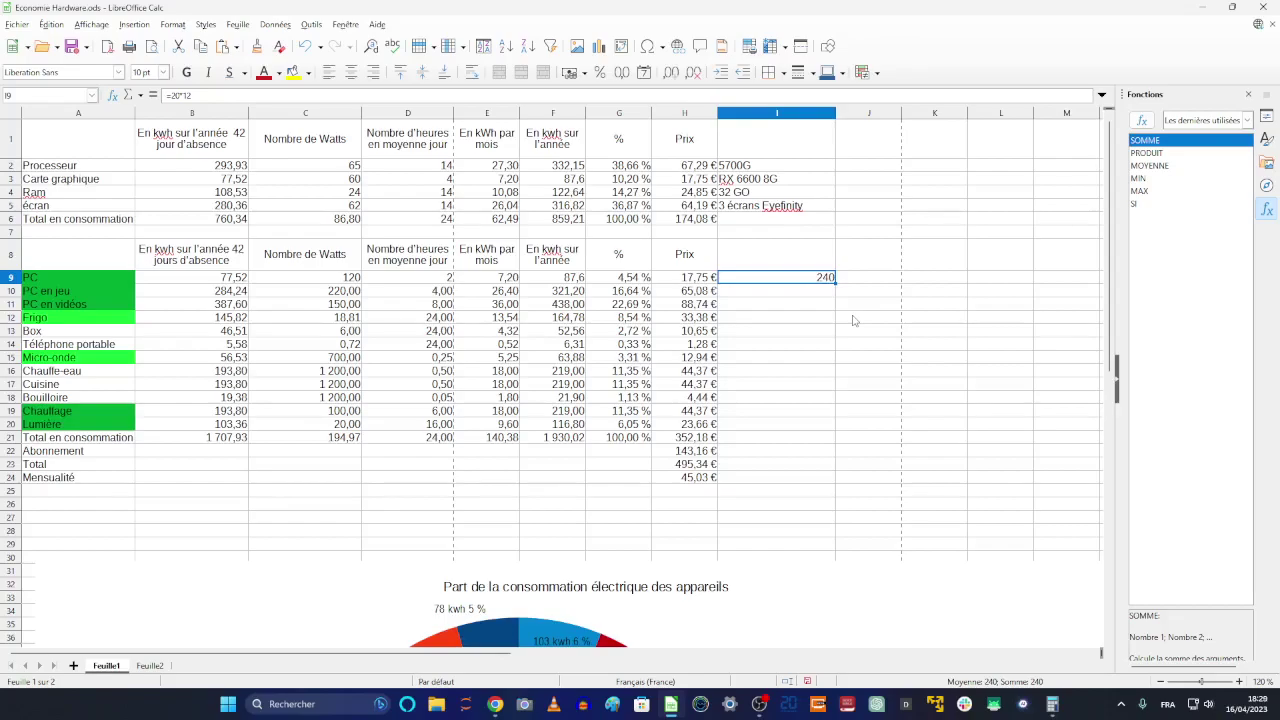
{"action": "key", "text": "Delete"}
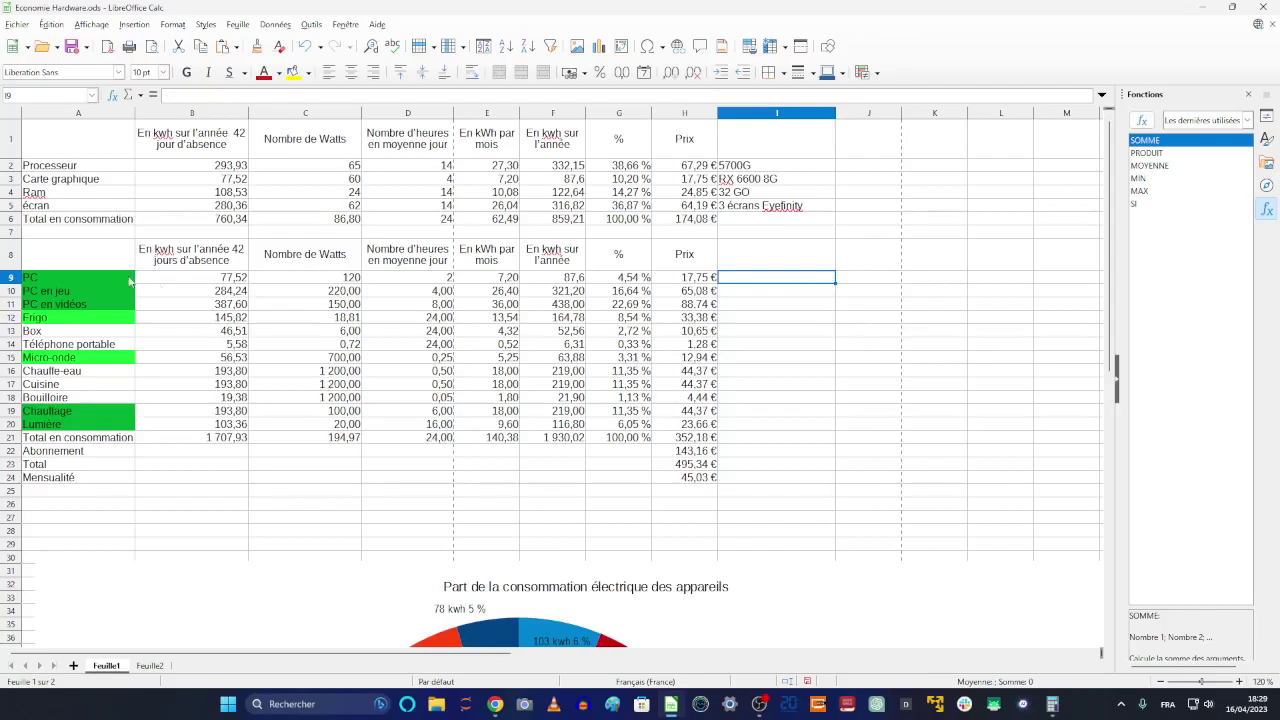
Insert a row above Box in the appliance table and label it TEST TROTINETTE
{"action": "right_click", "coordinate": [10, 333]}
{"action": "left_click", "coordinate": [127, 405]}
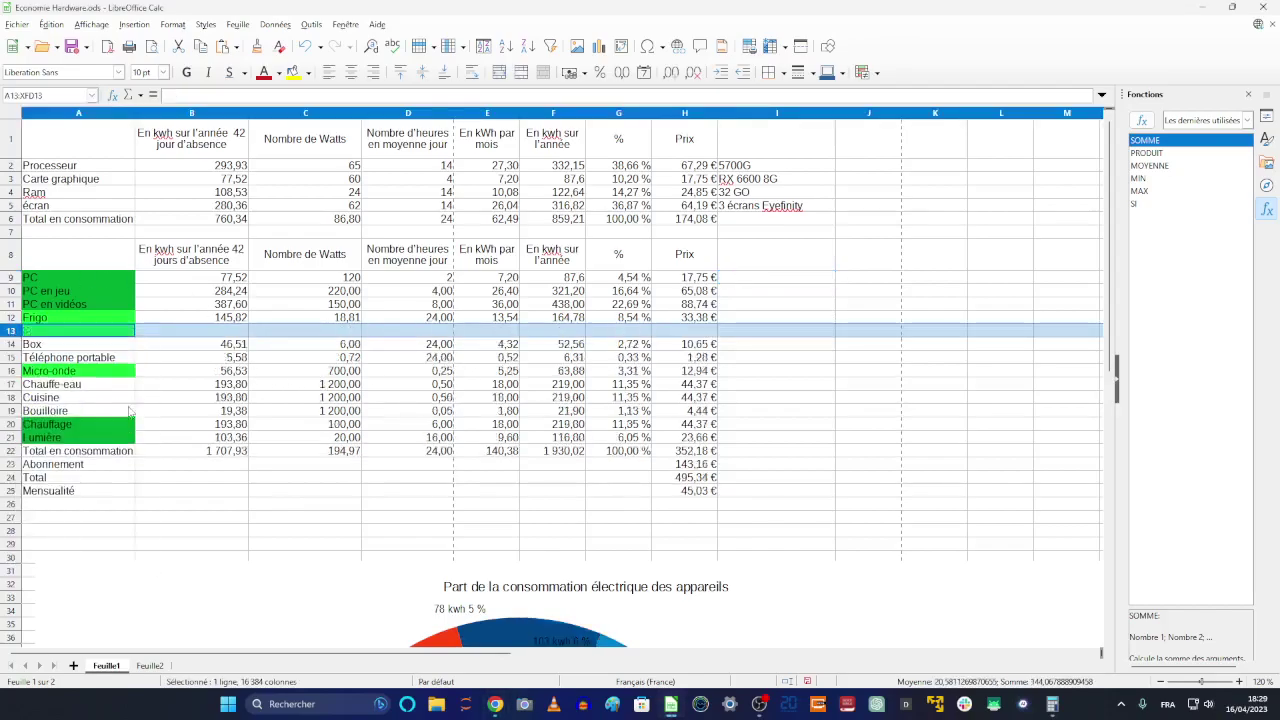
{"action": "left_click", "coordinate": [350, 318]}
{"action": "left_click", "coordinate": [343, 332]}
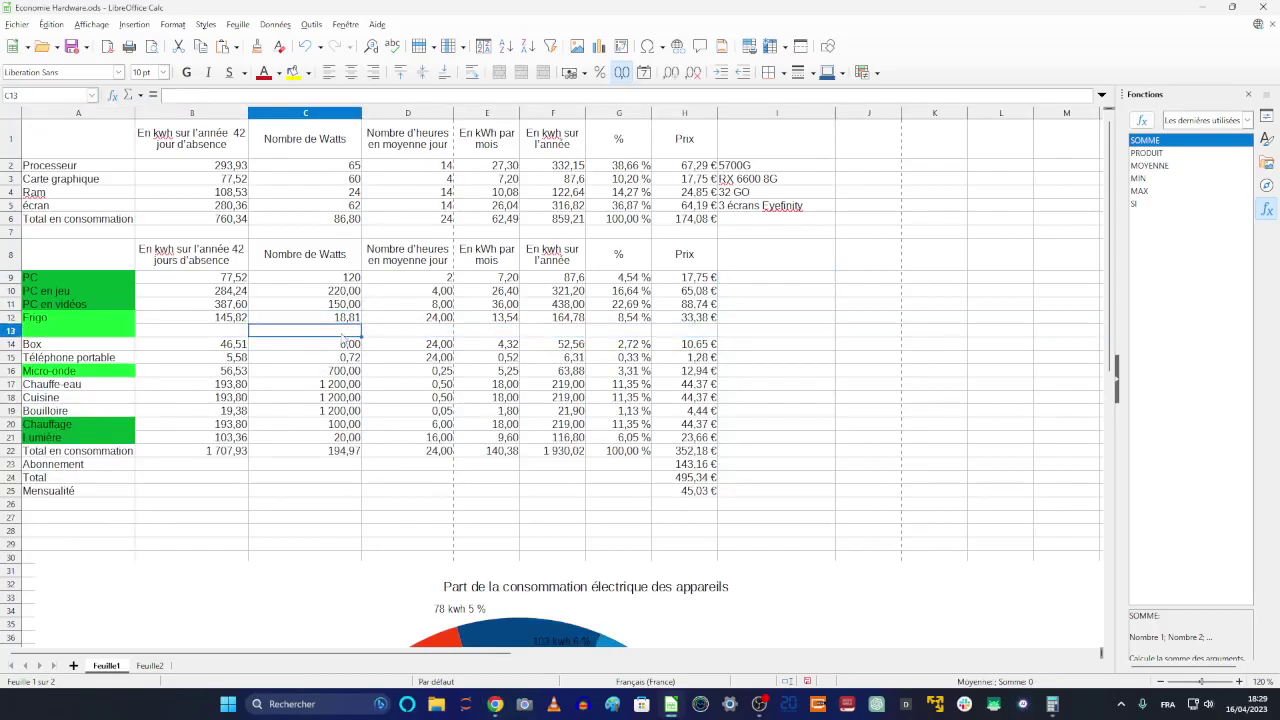
{"action": "left_click", "coordinate": [79, 331]}
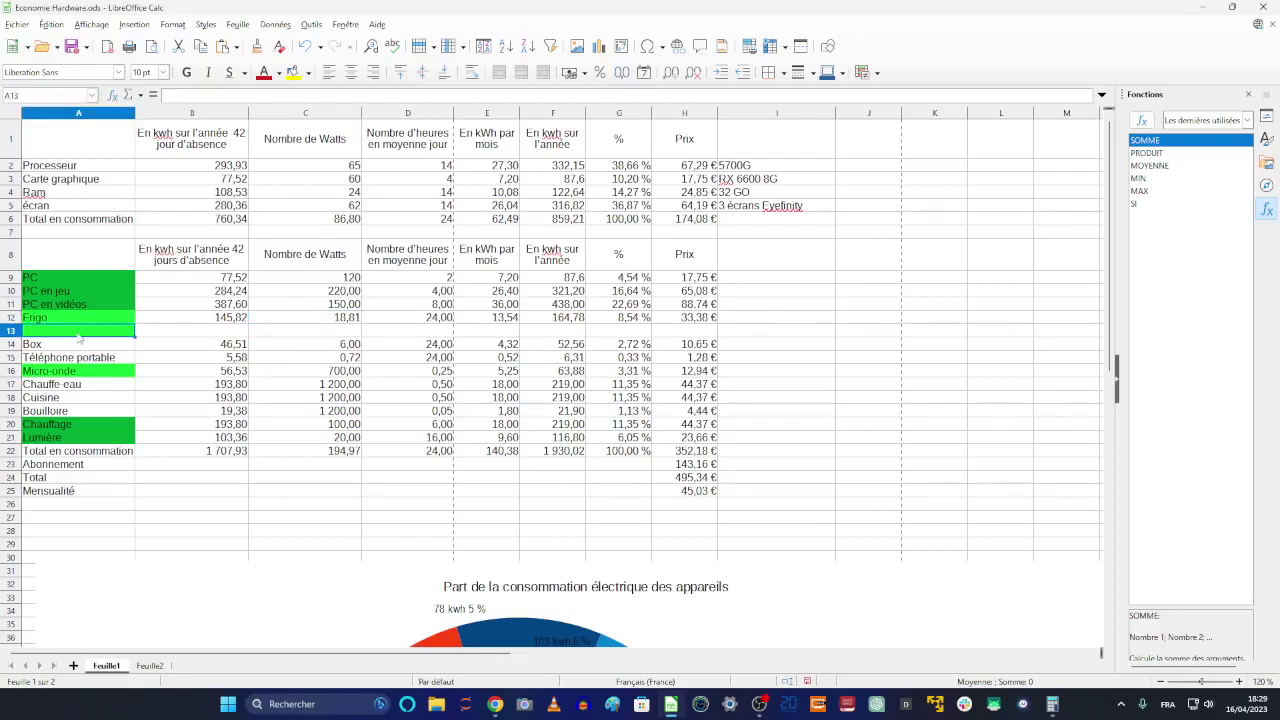
{"action": "type", "text": "TEST TROTINETTE"}
Enter 300 watts and an average of 4 hours per day in the TEST TROTINETTE row
{"action": "key", "text": "Tab"}
{"action": "key", "text": "Tab"}
{"action": "key", "text": "Tab"}
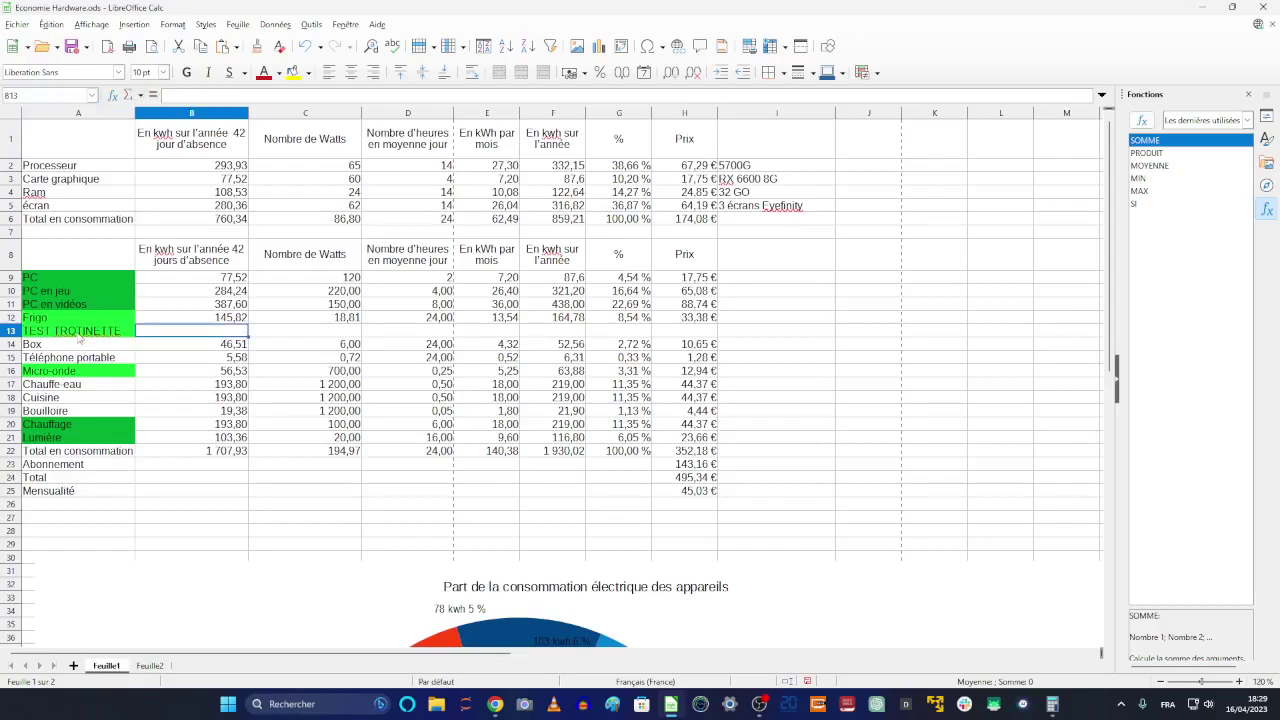
{"action": "key", "text": "Left"}
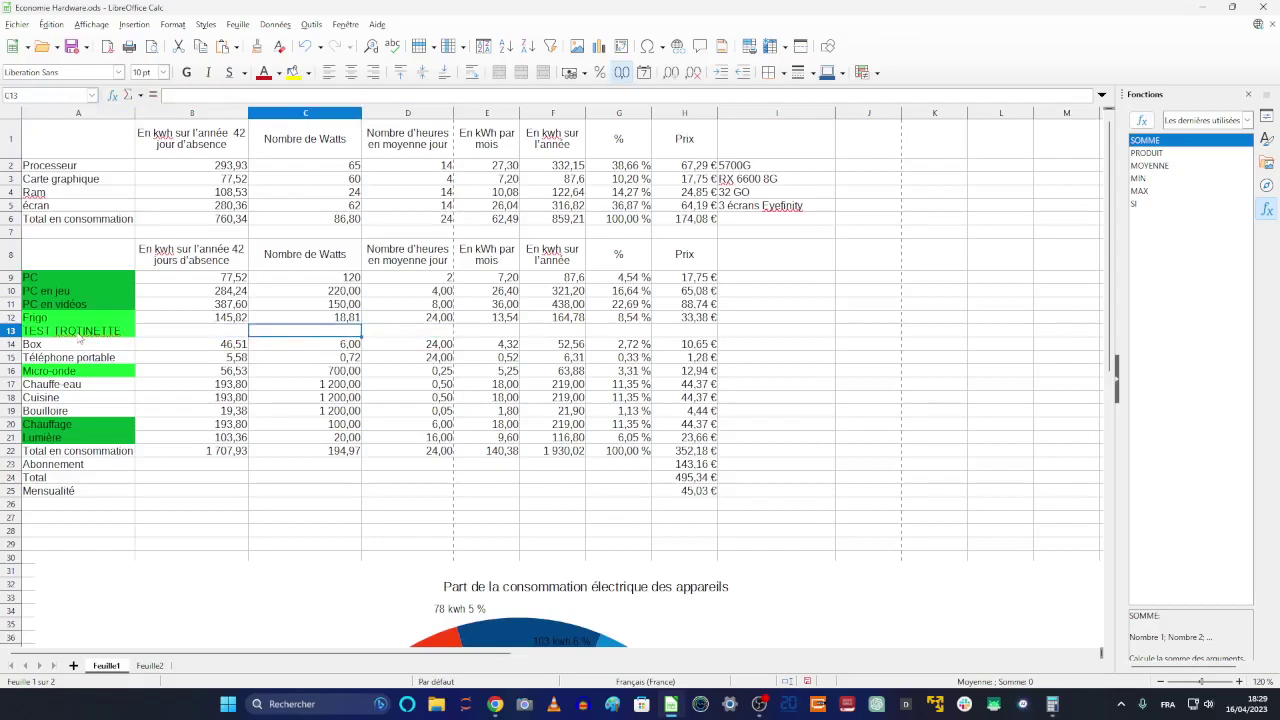
{"action": "type", "text": "300"}
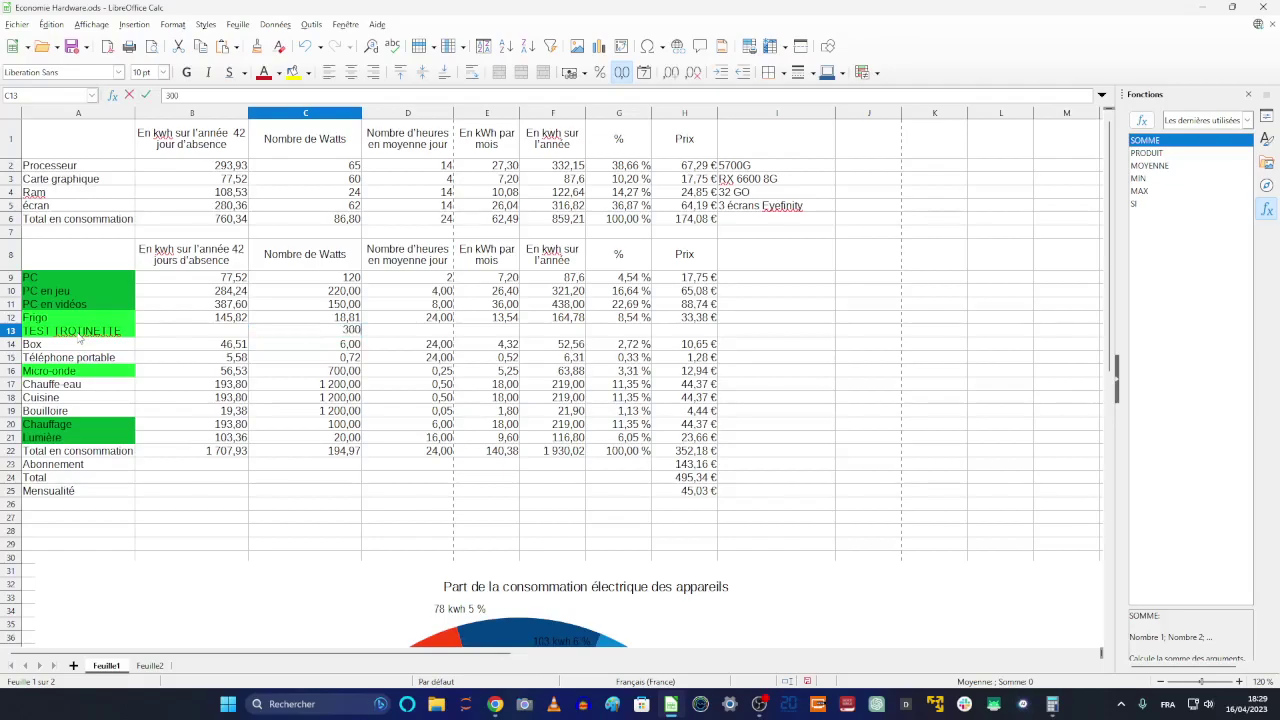
{"action": "key", "text": "Tab"}
{"action": "type", "text": "4"}
{"action": "key", "text": "Tab"}
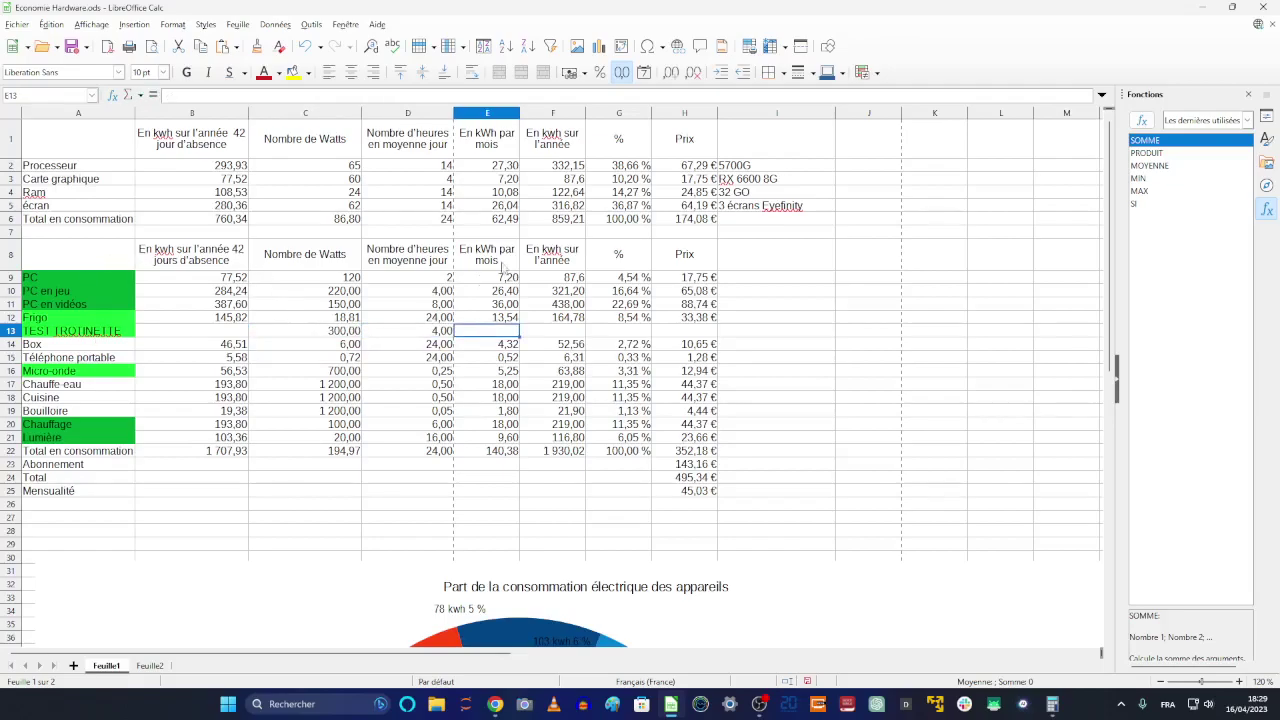
Fill the Frigo row's monthly, yearly and 42-day-absence kWh formulas down into the TEST TROTINETTE row
{"action": "key", "text": "Up"}
{"action": "left_click_drag", "start_coordinate": [519, 326], "coordinate": [519, 338]}
{"action": "left_click", "coordinate": [578, 319]}
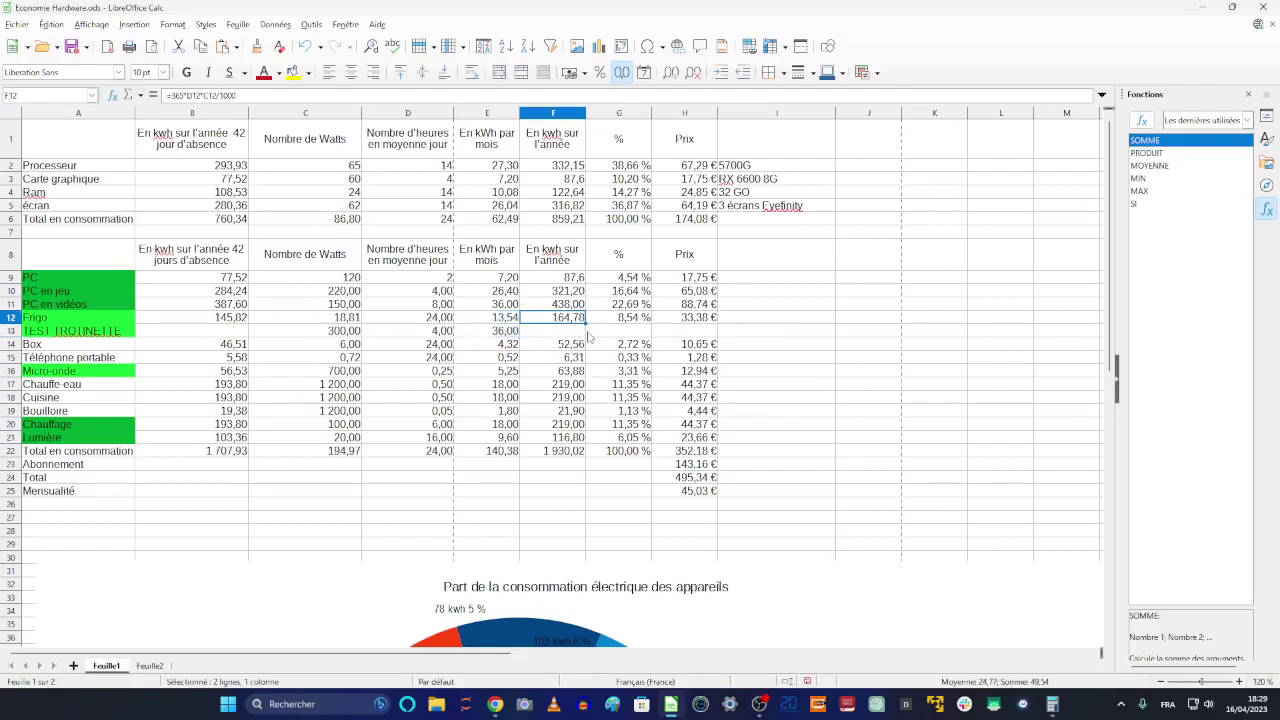
{"action": "left_click_drag", "start_coordinate": [587, 323], "coordinate": [585, 346]}
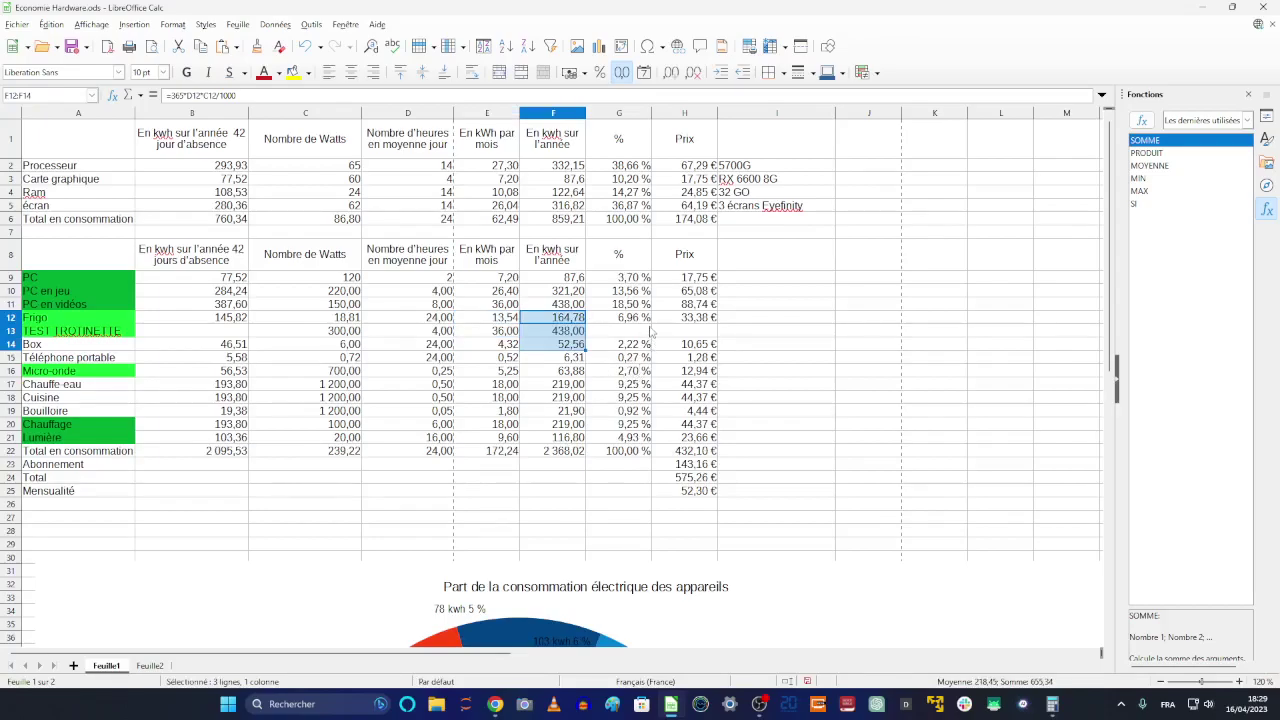
{"action": "left_click", "coordinate": [220, 318]}
{"action": "left_click_drag", "start_coordinate": [249, 323], "coordinate": [251, 344]}
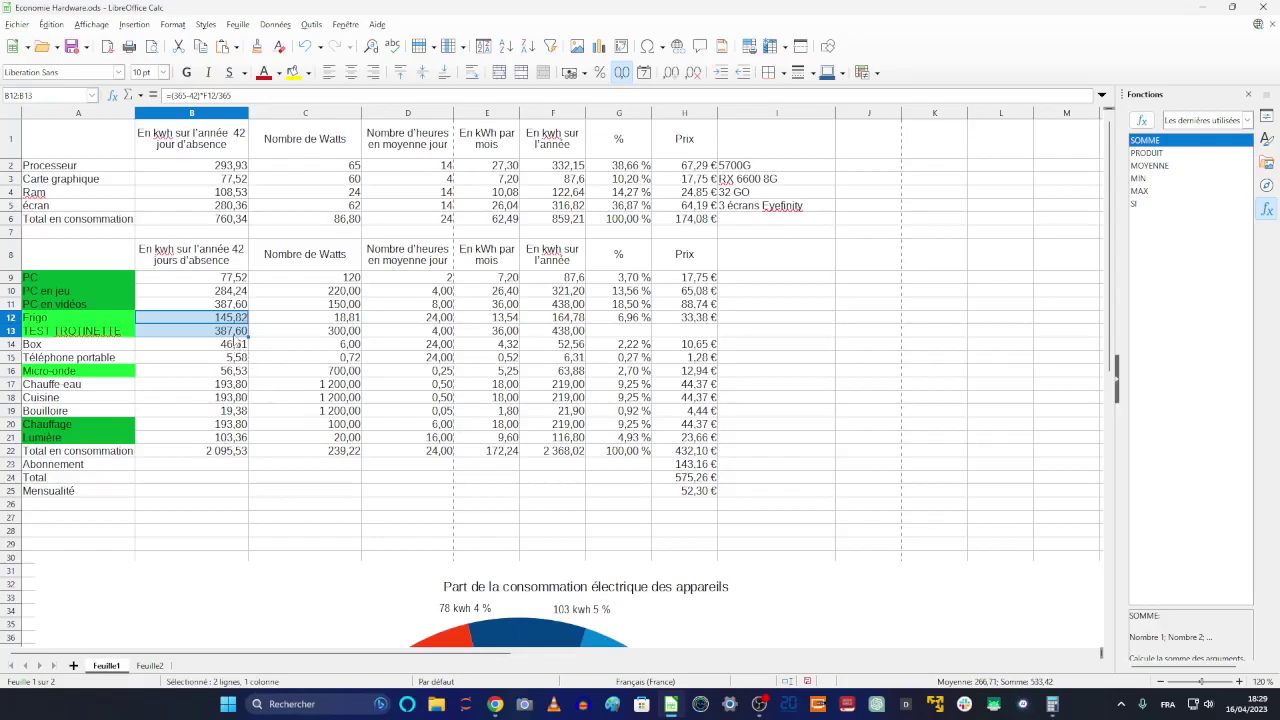
Fill the Frigo row's % formula down through the Cuisine row and its Prix formula into the TEST TROTINETTE row
{"action": "left_click", "coordinate": [237, 333]}
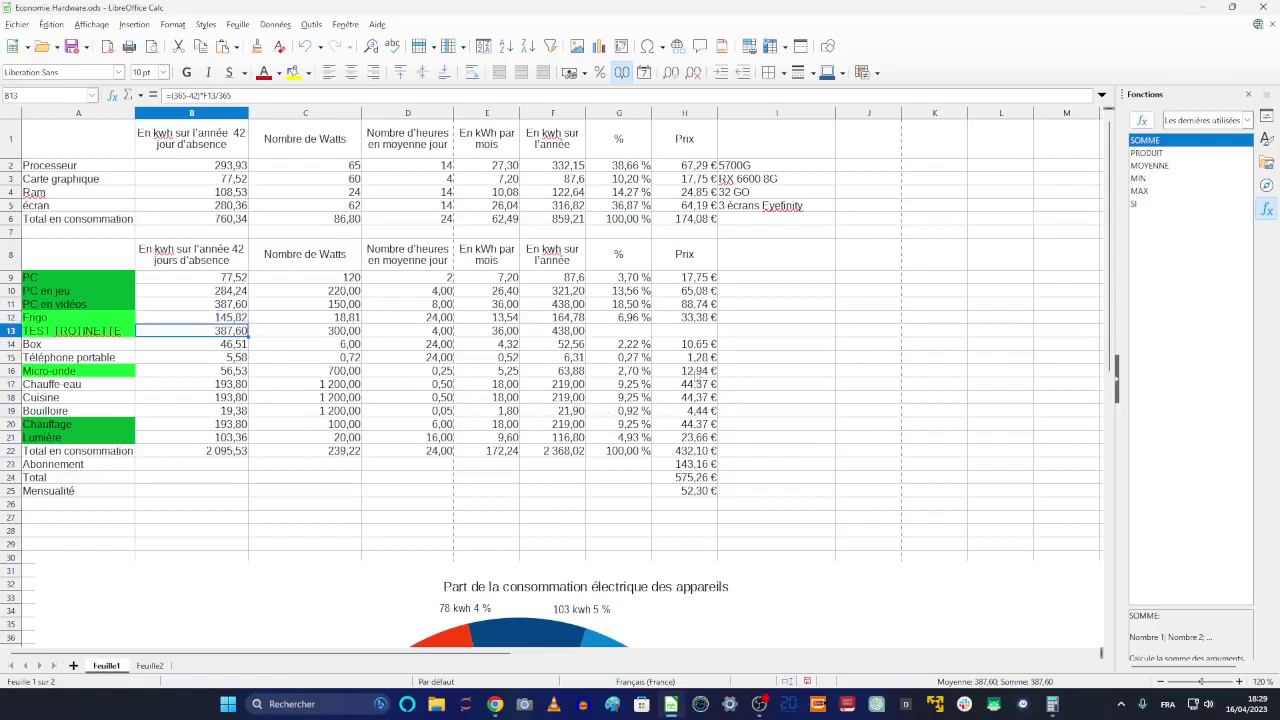
{"action": "left_click", "coordinate": [640, 316]}
{"action": "left_click_drag", "start_coordinate": [651, 322], "coordinate": [650, 412]}
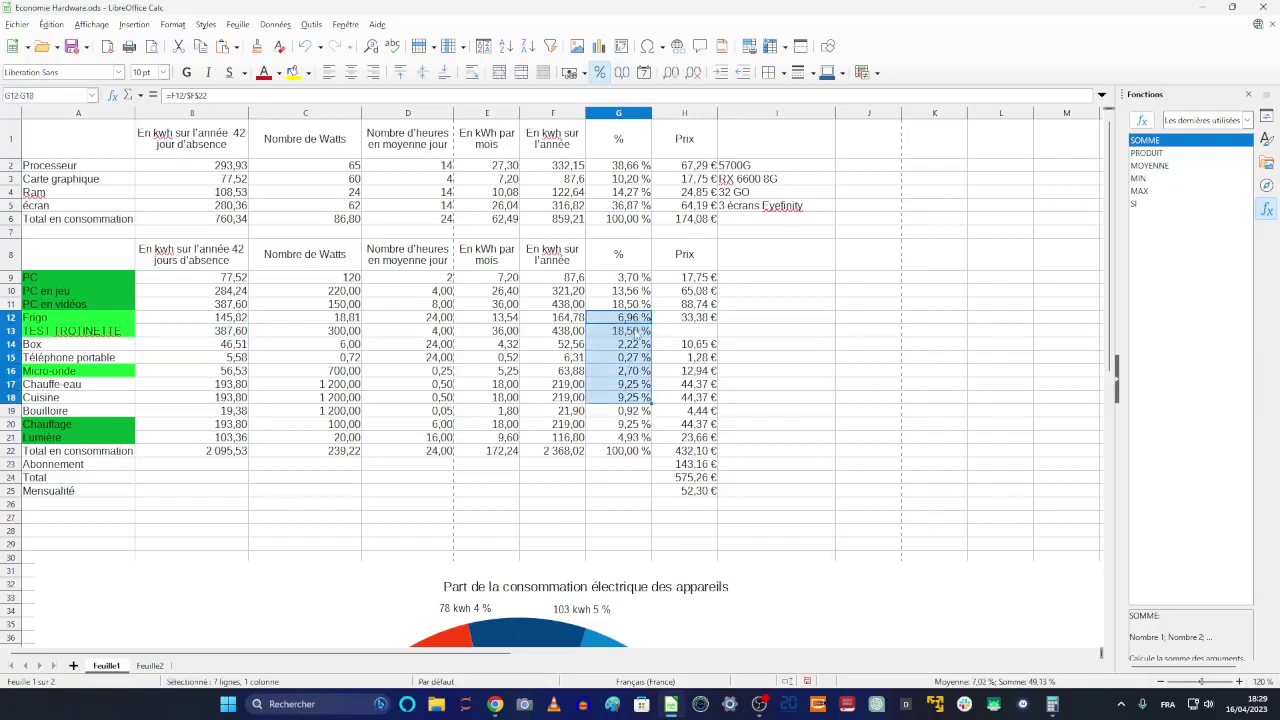
{"action": "left_click", "coordinate": [622, 344]}
{"action": "left_click", "coordinate": [706, 318]}
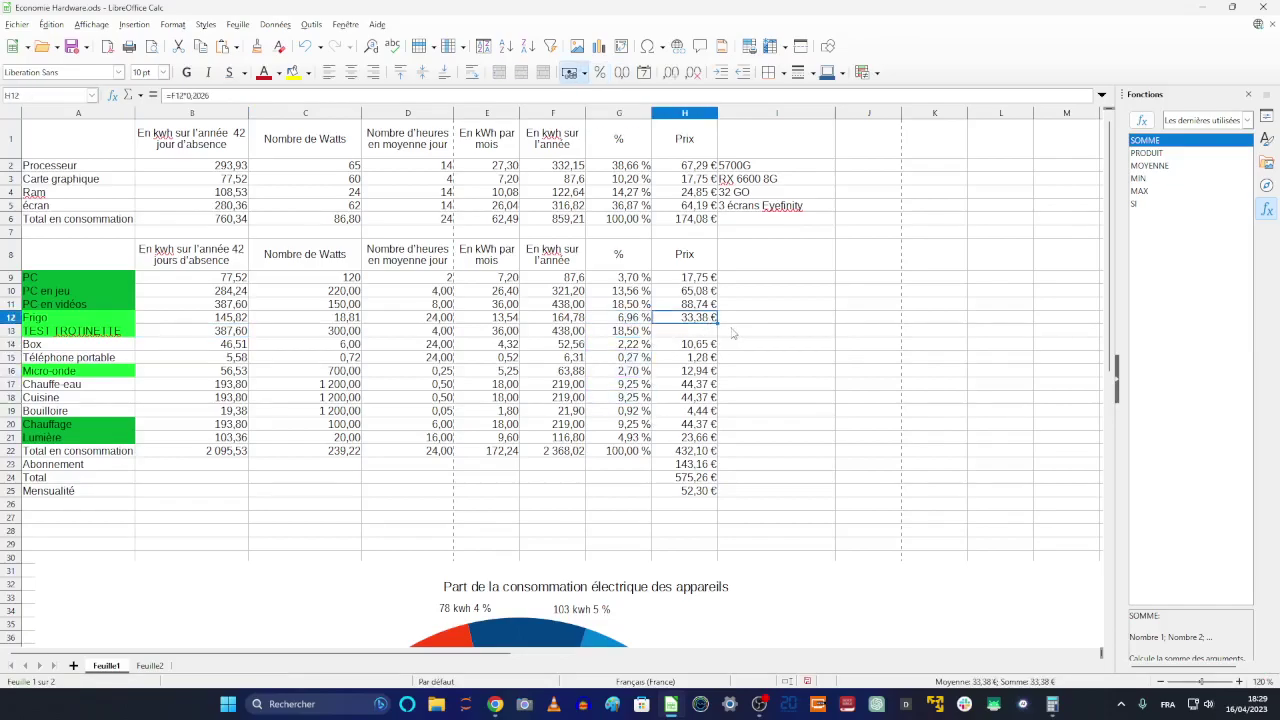
{"action": "left_click_drag", "start_coordinate": [717, 322], "coordinate": [716, 340]}
{"action": "key", "text": "Down"}
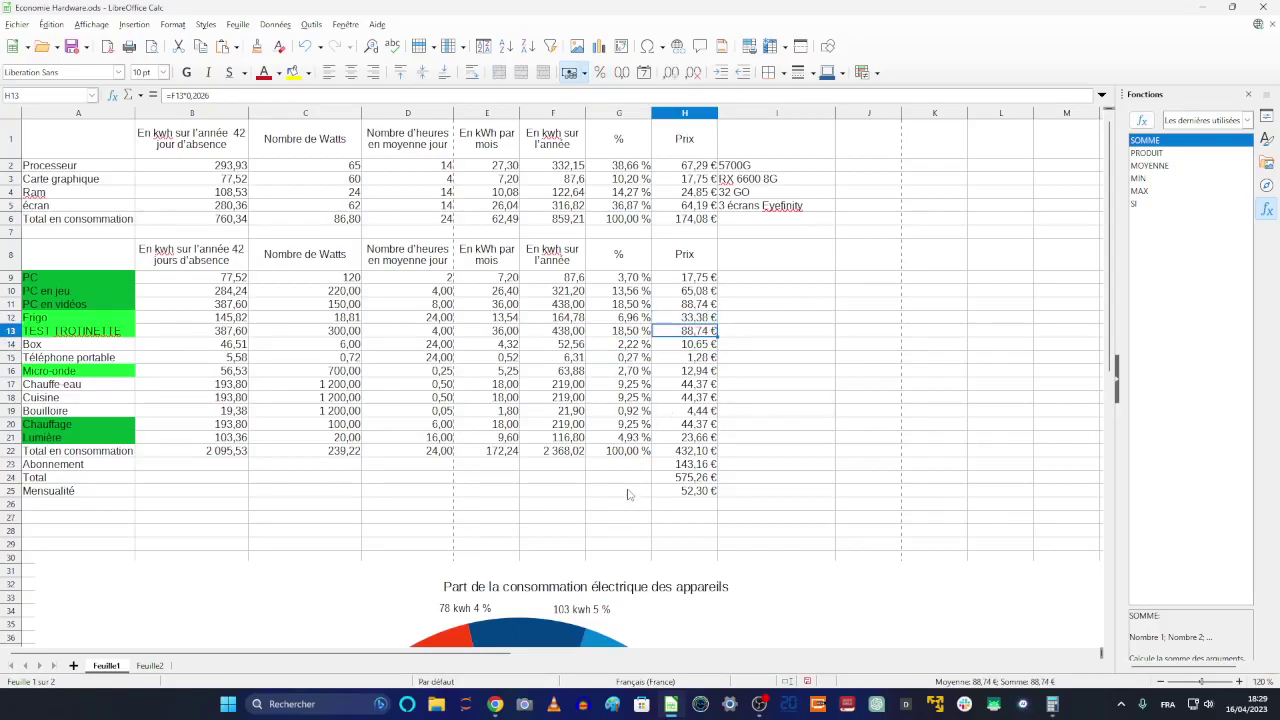
Examine the appliance electricity share pie chart below the table, including the TEST TROTINETTE slice
{"action": "scroll", "coordinate": [628, 494], "scroll_direction": "down", "scroll_amount": 2}
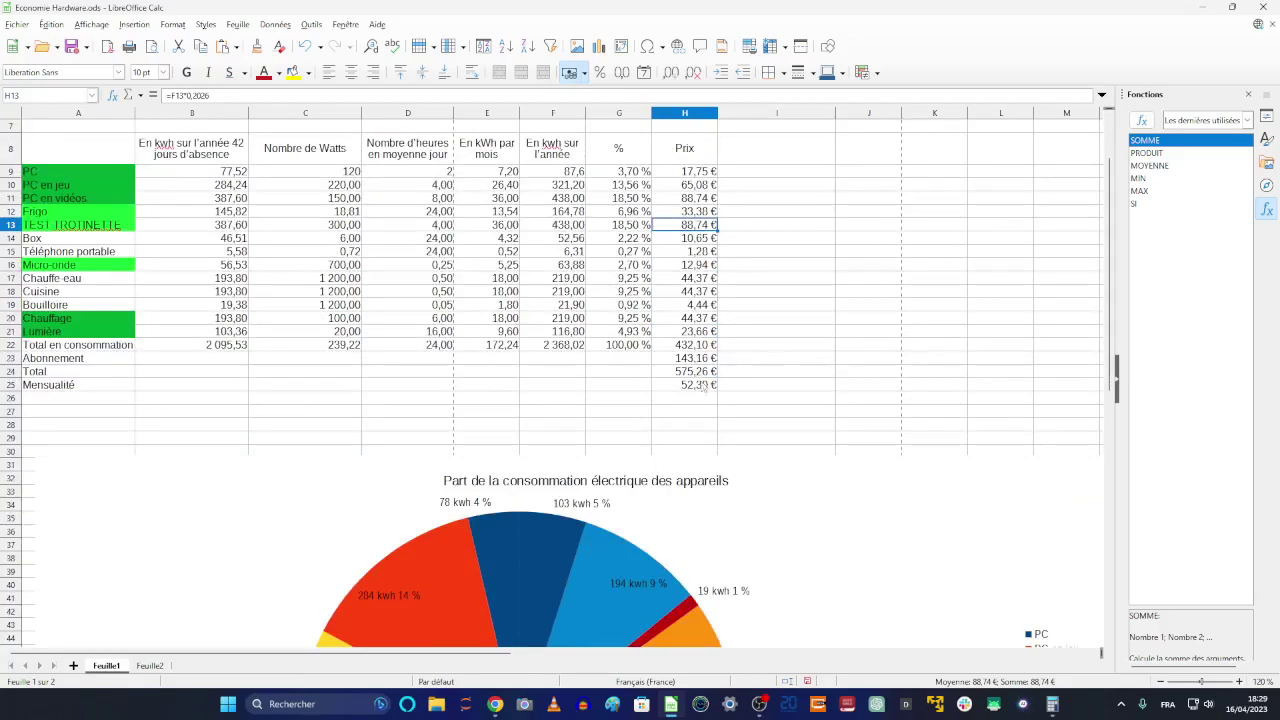
{"action": "scroll", "coordinate": [693, 392], "scroll_direction": "down", "scroll_amount": 9}
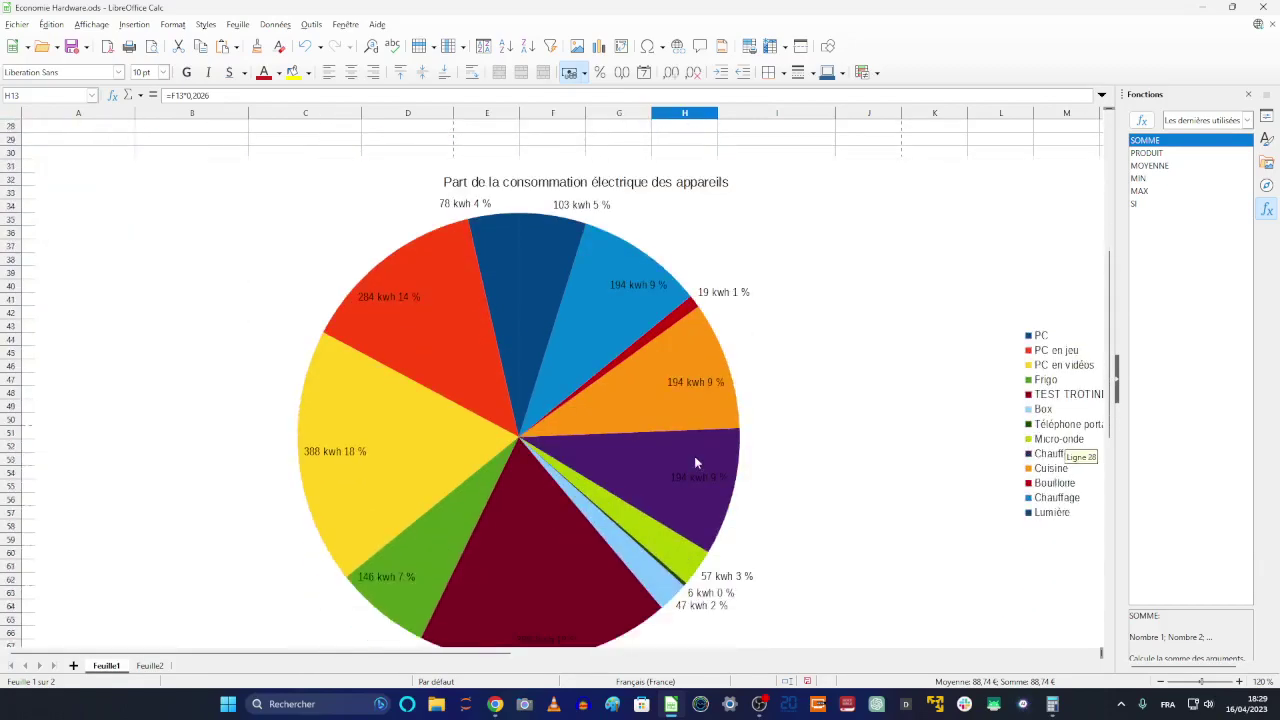
{"action": "left_click", "coordinate": [390, 507]}
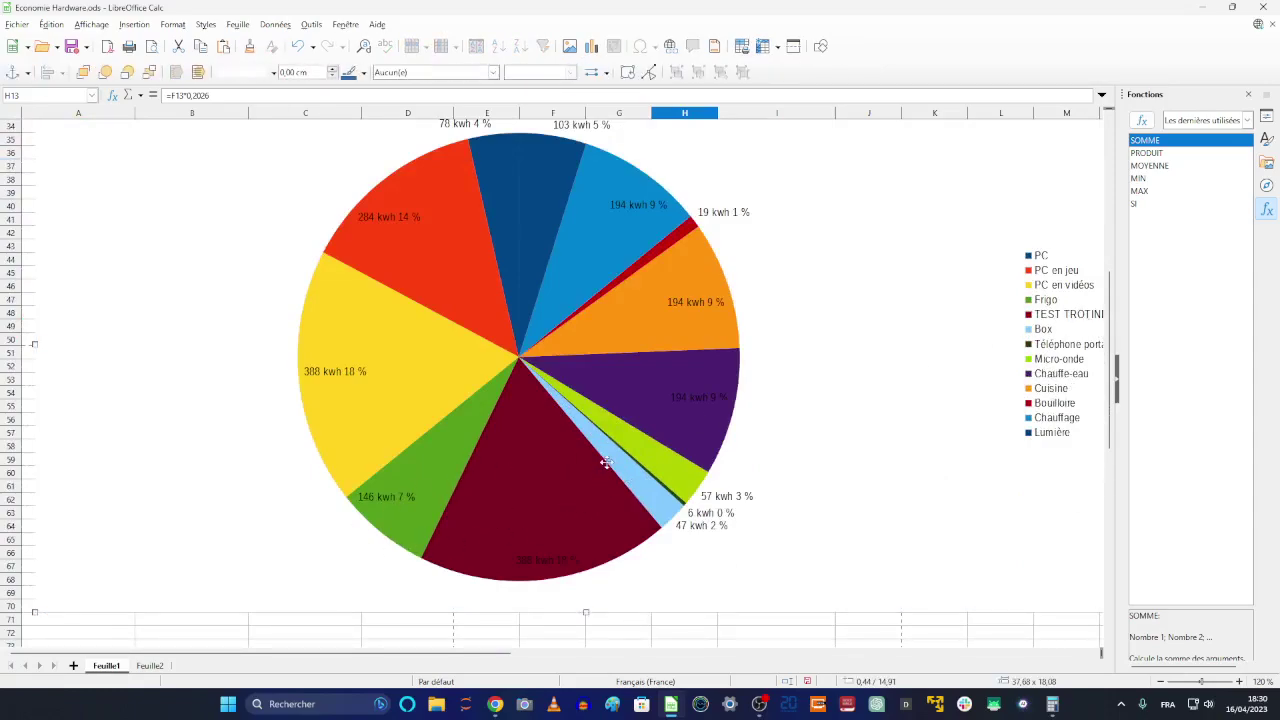
{"action": "scroll", "coordinate": [607, 497], "scroll_direction": "up", "scroll_amount": 11}
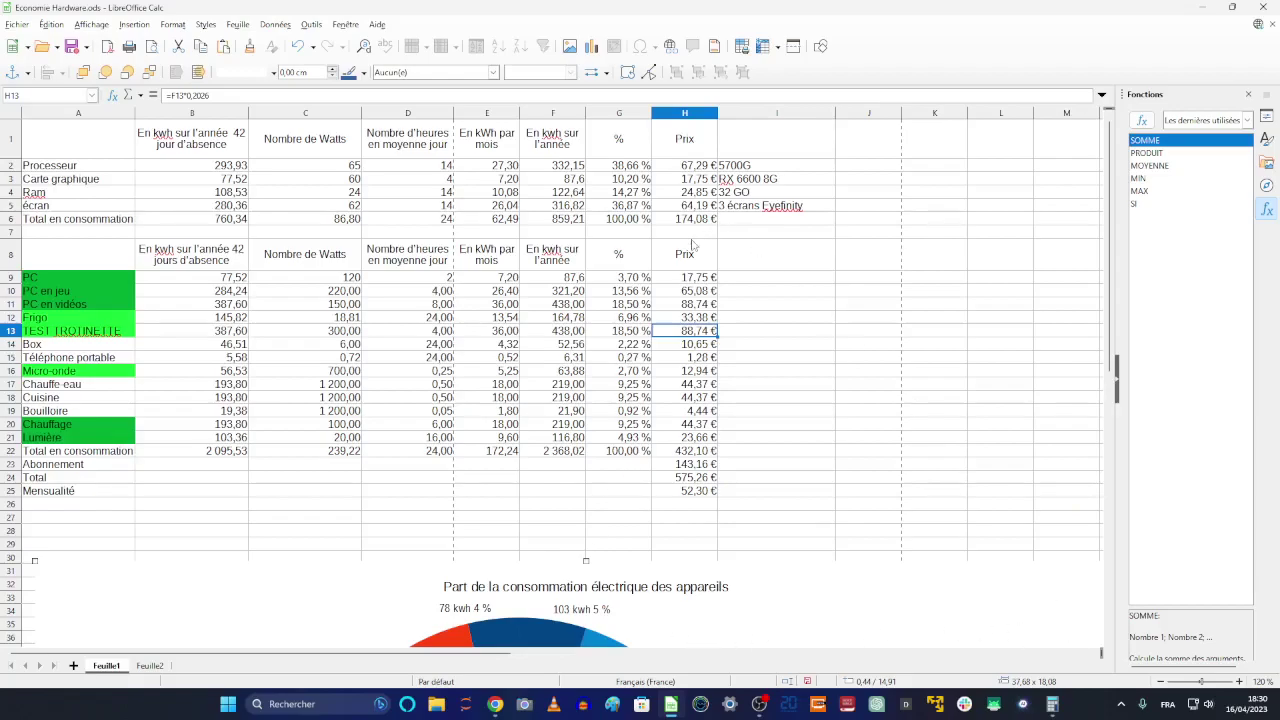
Open the COMPTA workbook from the desktop and find the Total Energie row in the Septembre 2023 sheet
{"action": "left_click", "coordinate": [1203, 7]}
{"action": "double_click", "coordinate": [1016, 50]}
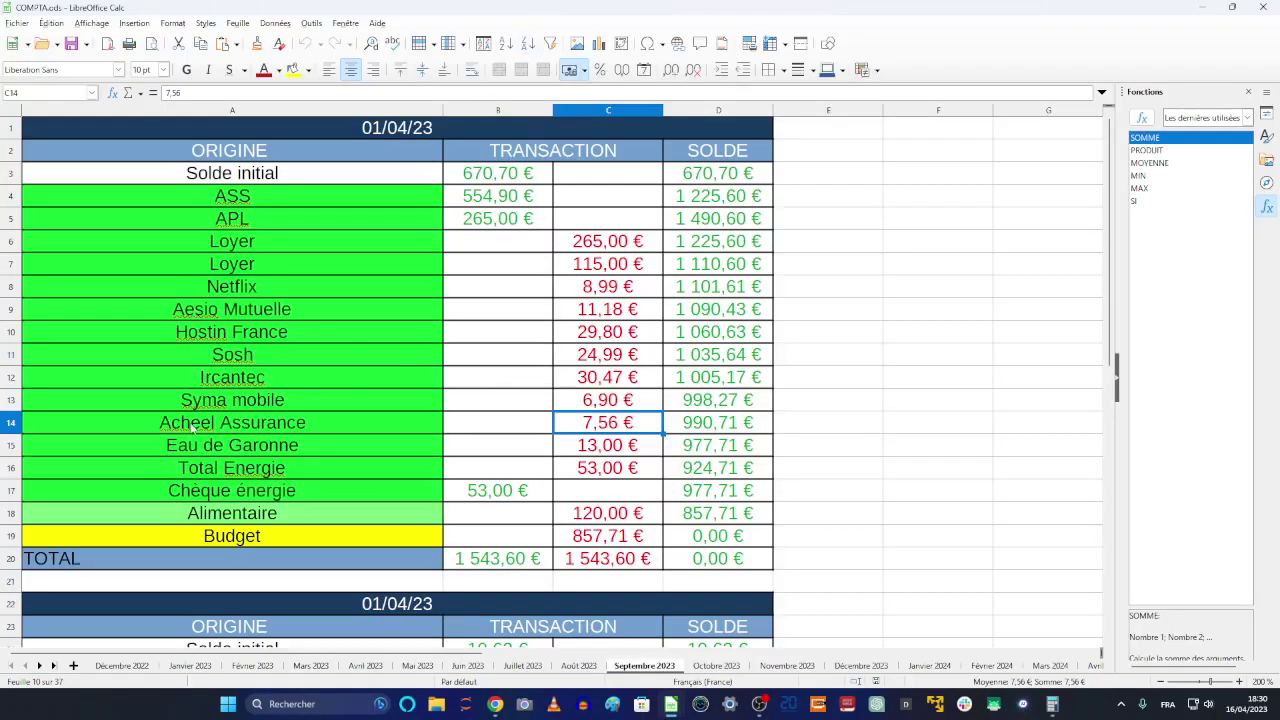
{"action": "left_click", "coordinate": [271, 472]}
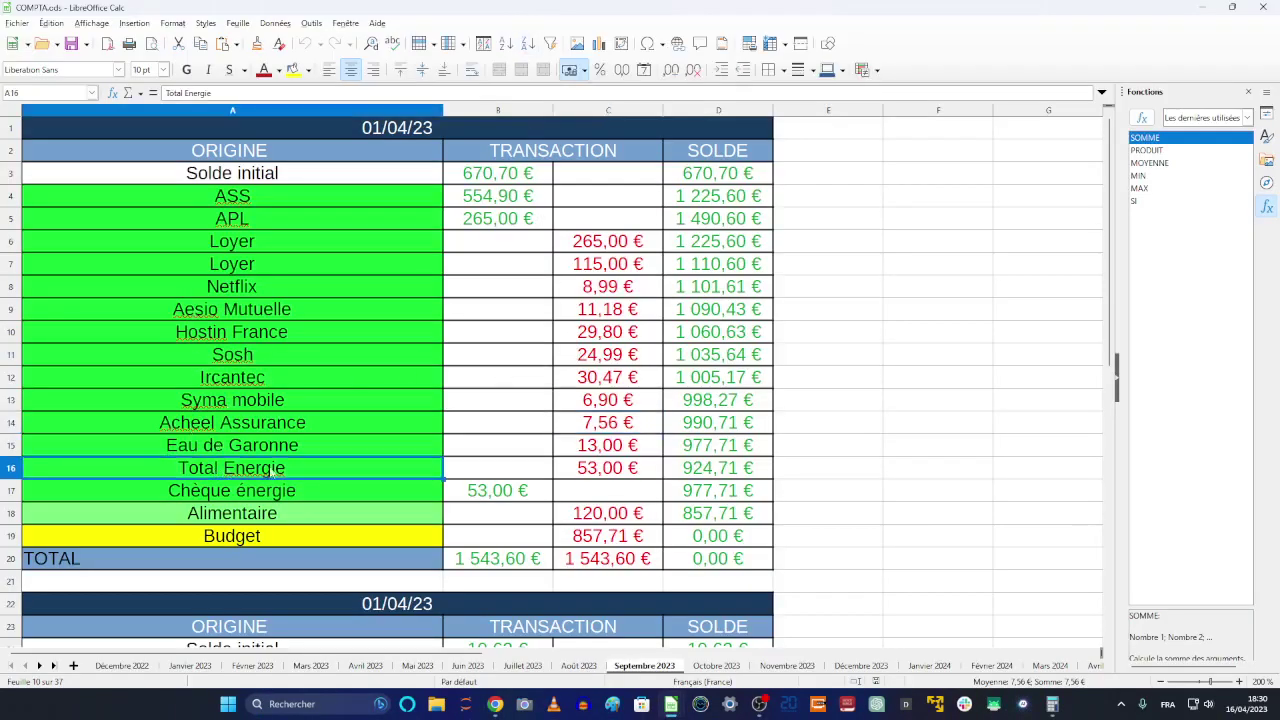
Try a Total Energie payment of 56 € in the Septembre 2023 sheet, and undo the change
{"action": "left_click", "coordinate": [626, 475]}
{"action": "type", "text": "56"}
{"action": "key", "text": "Return"}
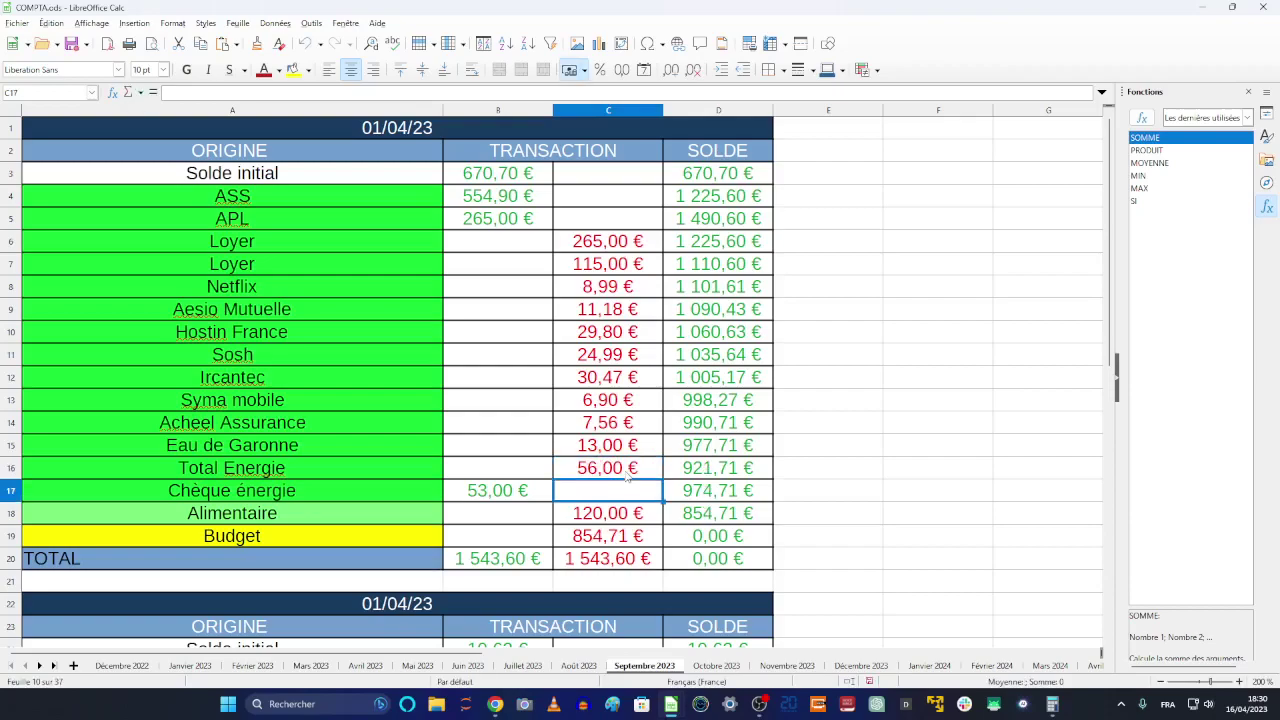
{"action": "key", "text": "ctrl+z"}
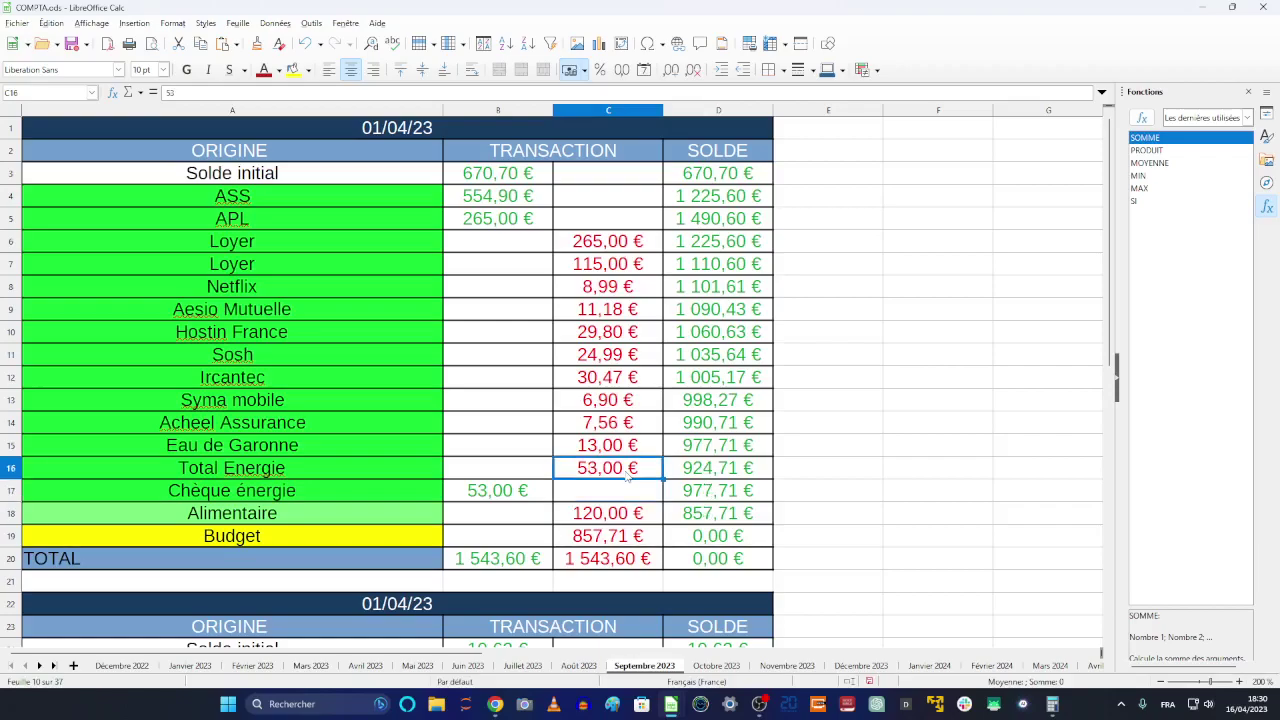
{"action": "key", "text": "super+Left"}
{"action": "key", "text": "super+Up"}
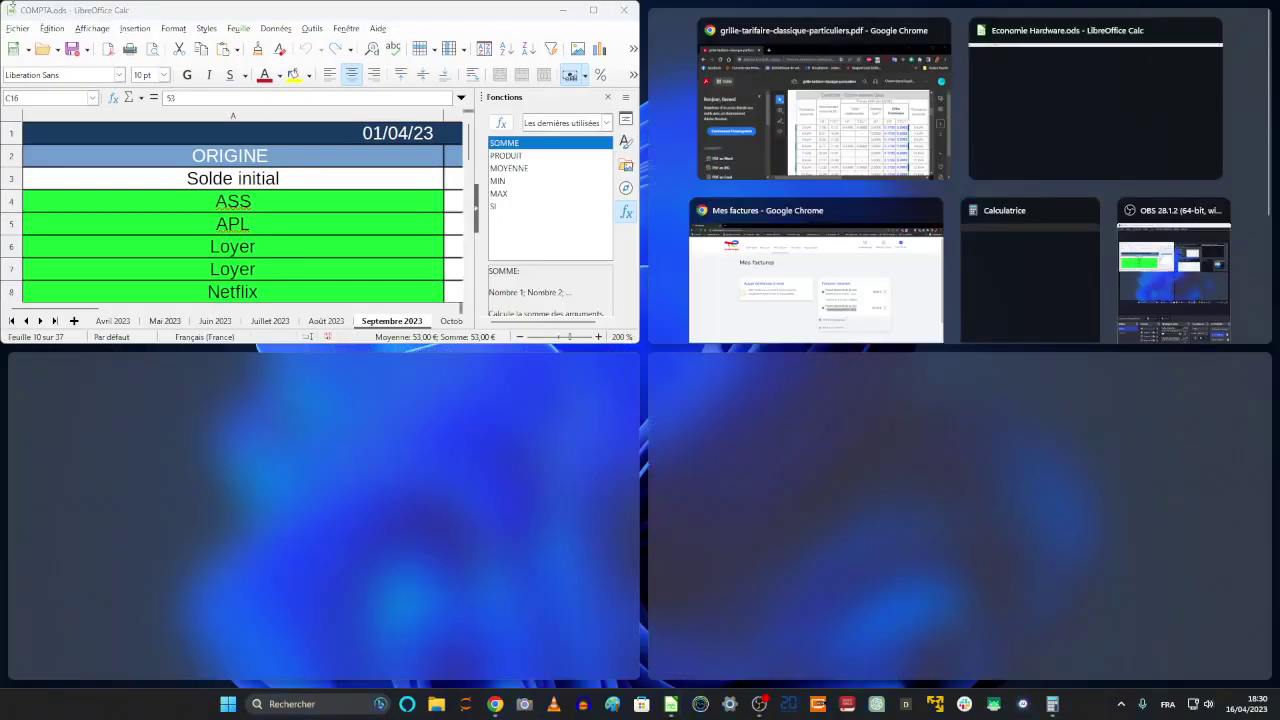
{"action": "key", "text": "Escape"}
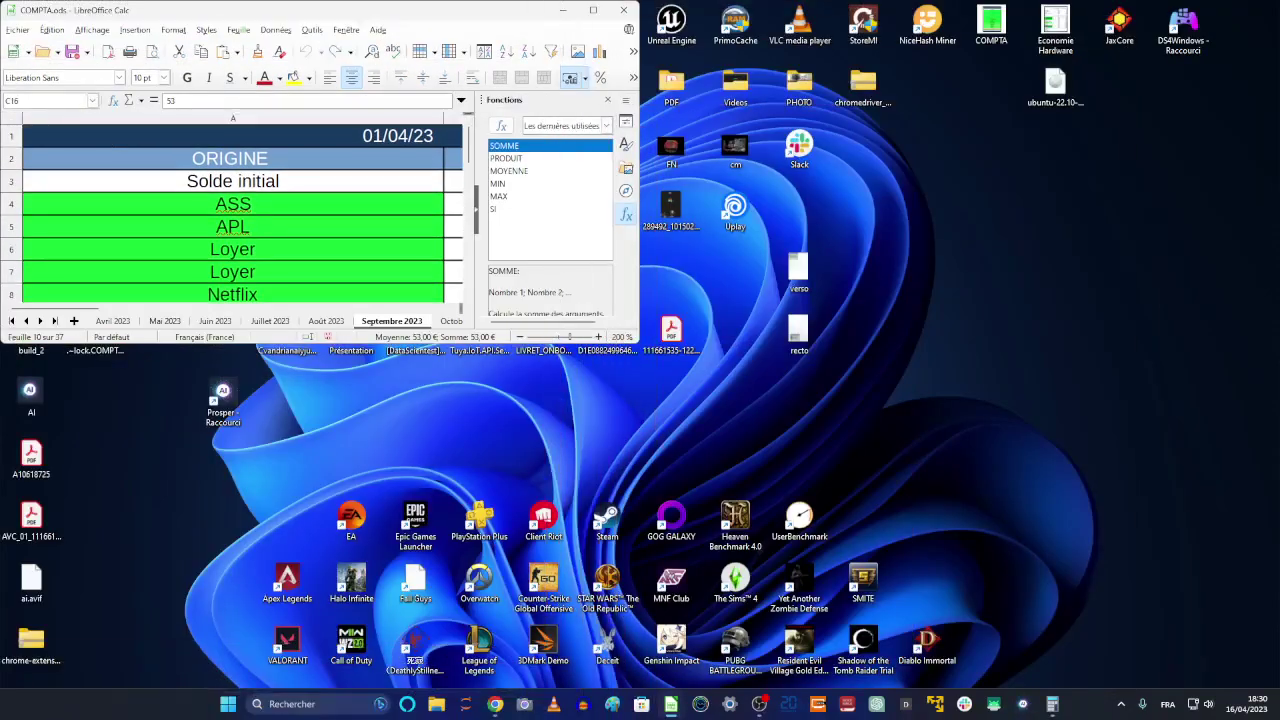
{"action": "key", "text": "super+d"}
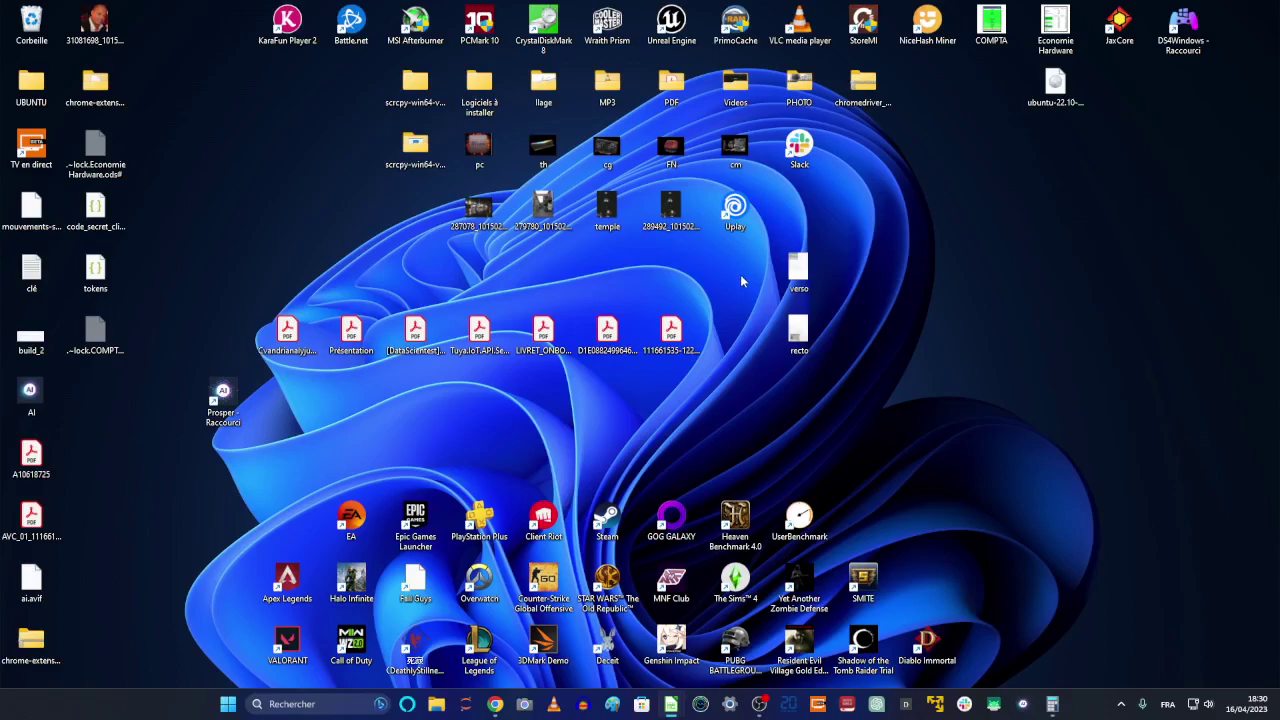
Return to the COMPTA workbook and review the Total Energie payments in the monthly sheets from Octobre 2023 to Août 2024
{"action": "mouse_move", "coordinate": [760, 706]}
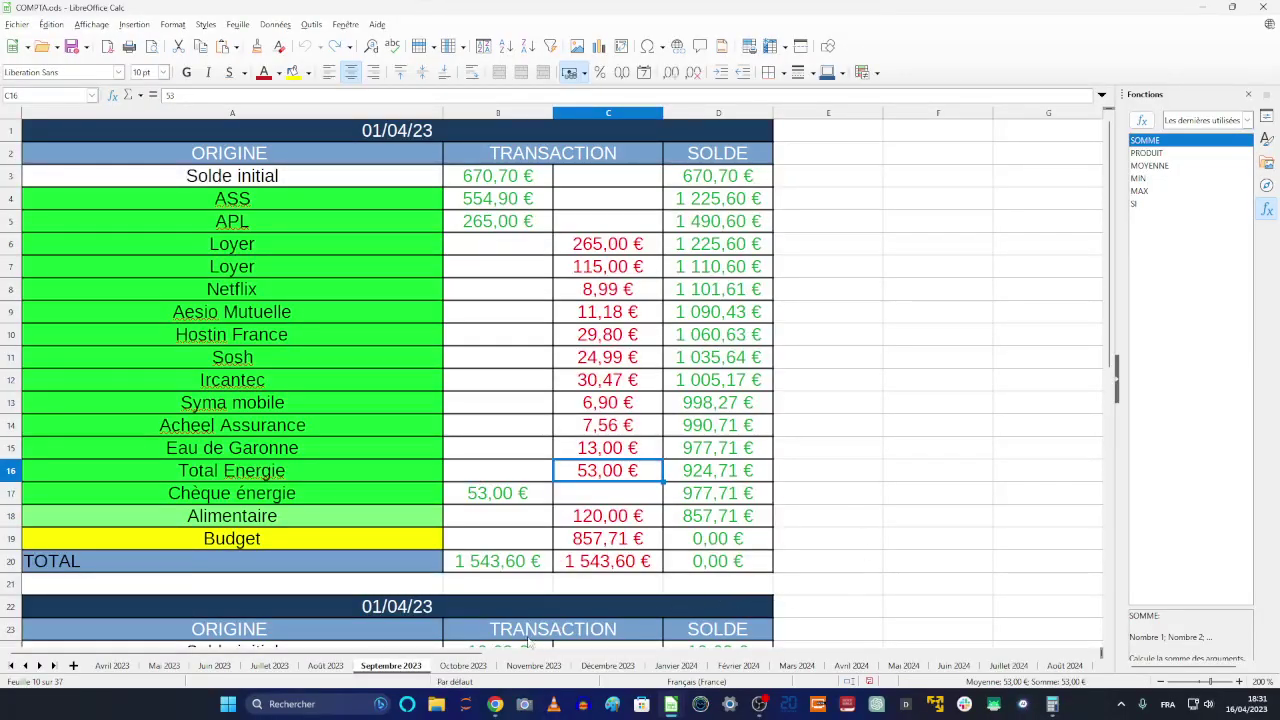
{"action": "left_click", "coordinate": [463, 665]}
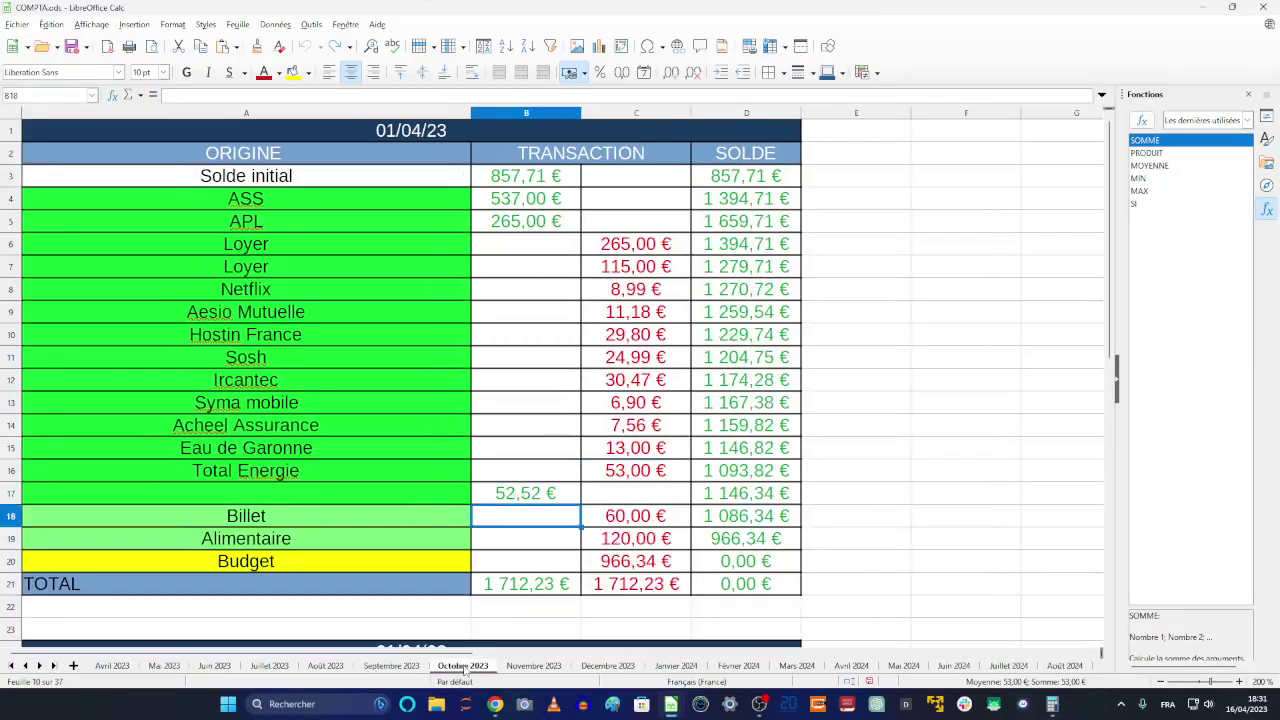
{"action": "left_click", "coordinate": [533, 665]}
{"action": "left_click", "coordinate": [607, 665]}
{"action": "left_click", "coordinate": [676, 665]}
{"action": "left_click", "coordinate": [738, 665]}
{"action": "left_click", "coordinate": [797, 665]}
{"action": "left_click", "coordinate": [851, 665]}
{"action": "left_click", "coordinate": [903, 665]}
{"action": "left_click", "coordinate": [953, 665]}
{"action": "left_click", "coordinate": [1062, 666]}
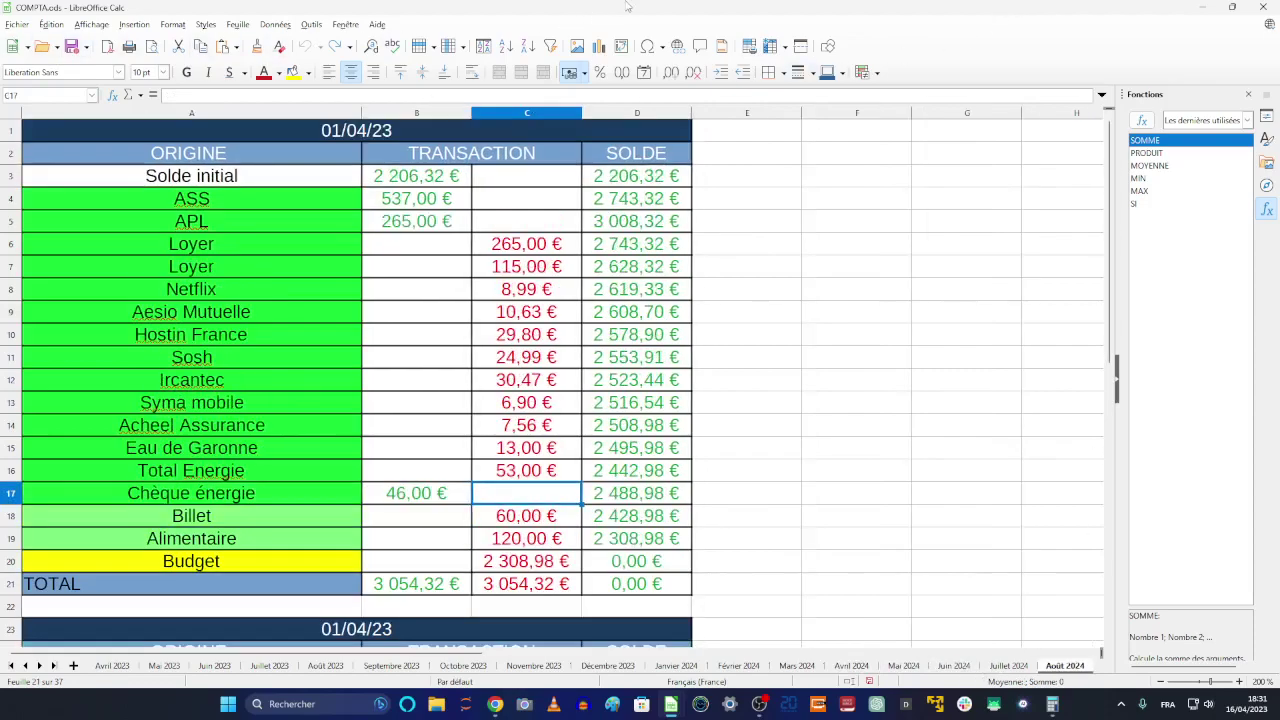
Switch back to the Economie Hardware workbook
{"action": "key", "text": "super+d"}
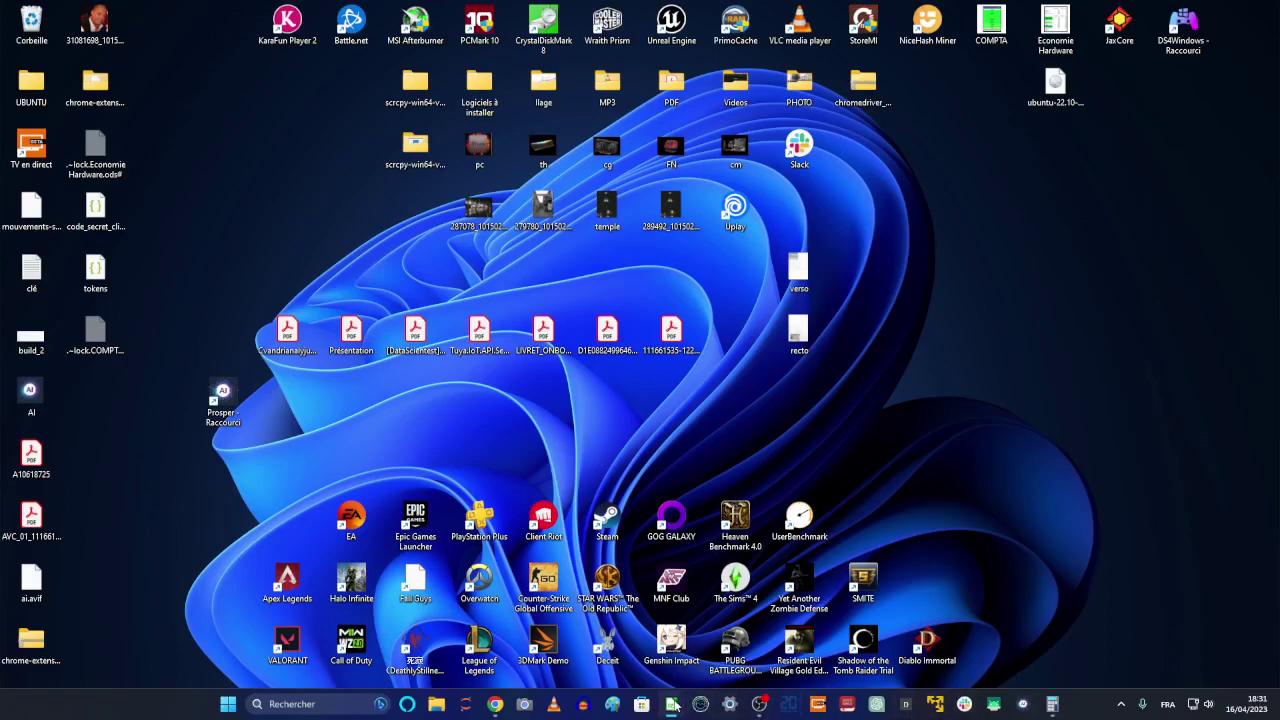
{"action": "mouse_move", "coordinate": [668, 706]}
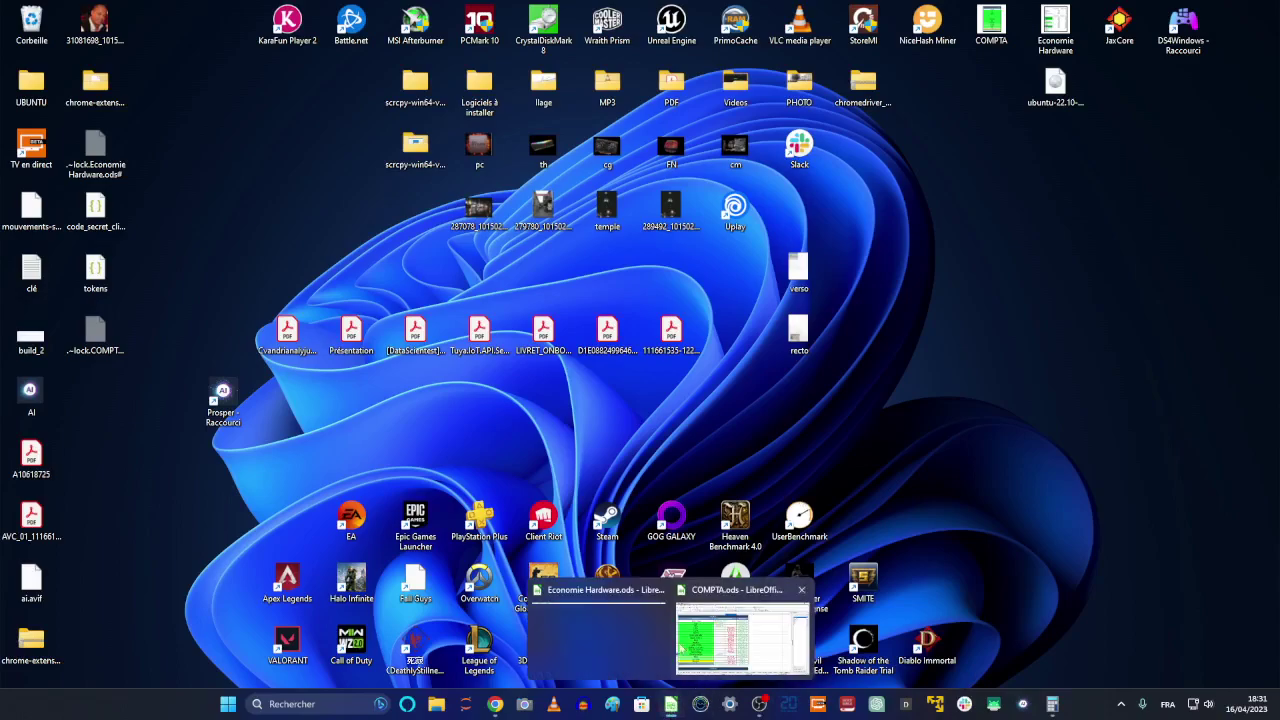
{"action": "left_click", "coordinate": [595, 630]}
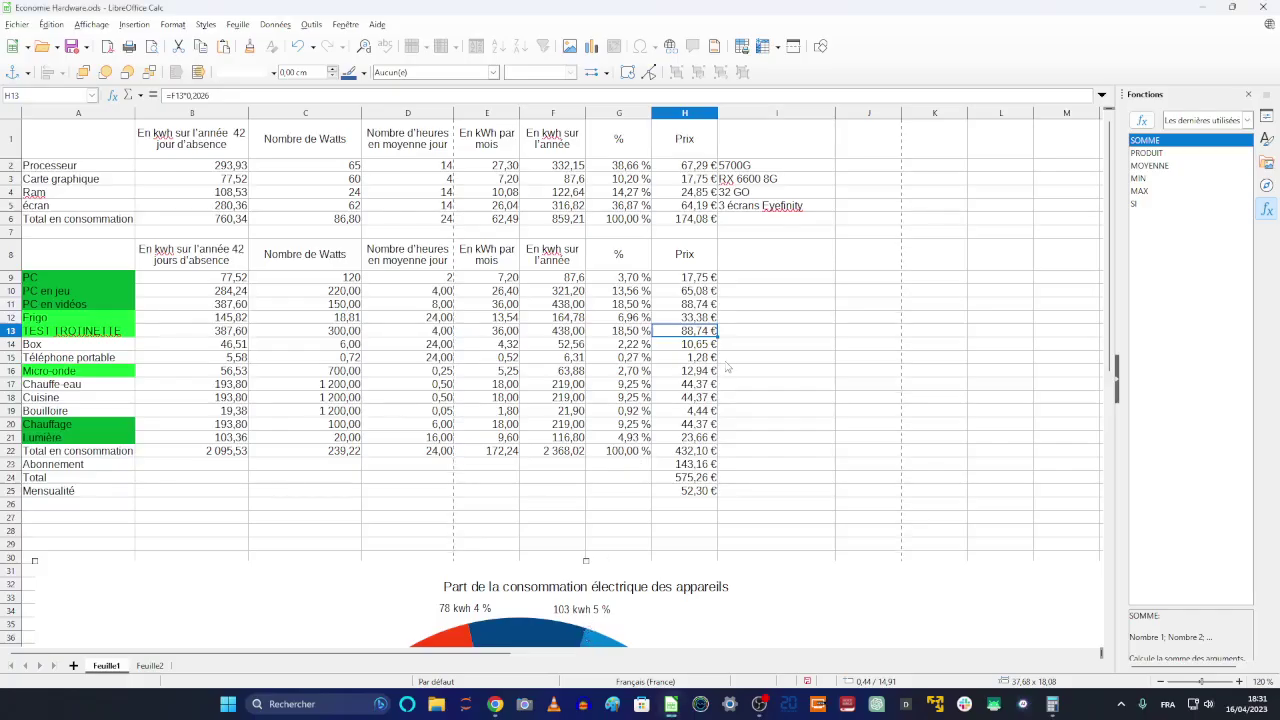